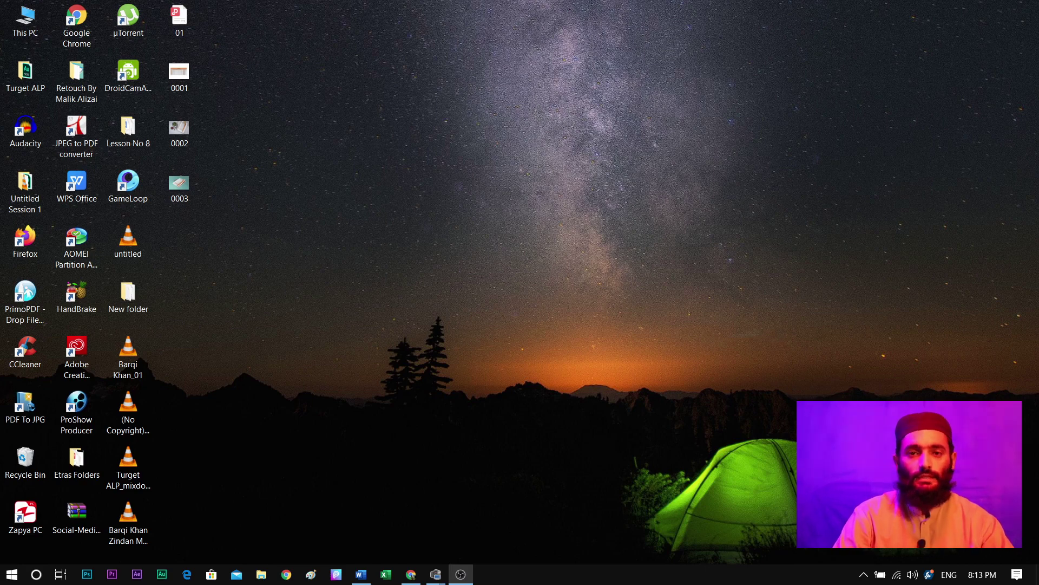
View the sample result sheet images 0003.jpg and 0001.jpg, and return to the desktop
{"action": "left_click", "coordinate": [183, 187]}
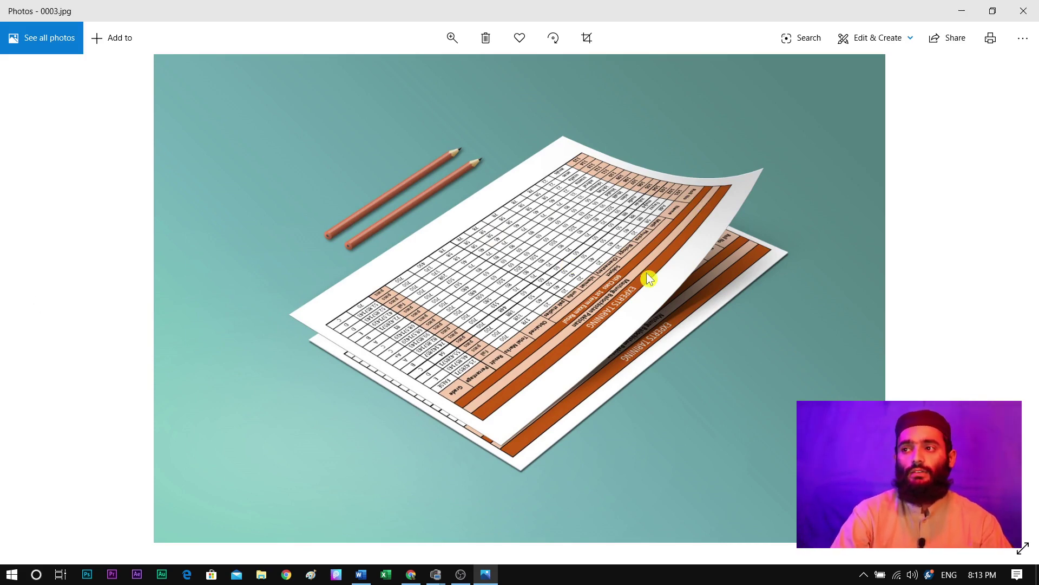
{"action": "left_click", "coordinate": [960, 10]}
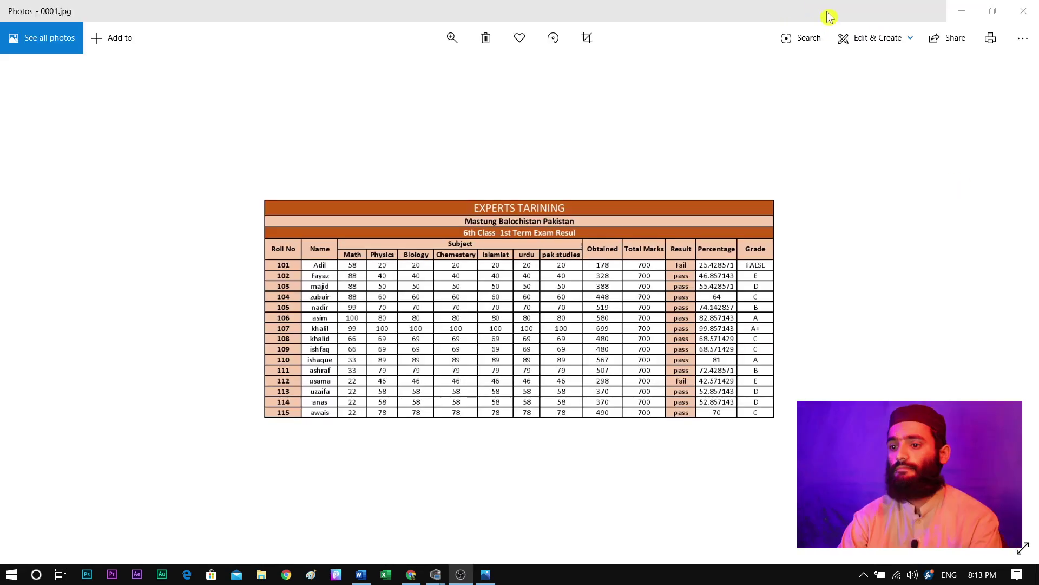
{"action": "left_click_drag", "start_coordinate": [827, 11], "coordinate": [0, 108]}
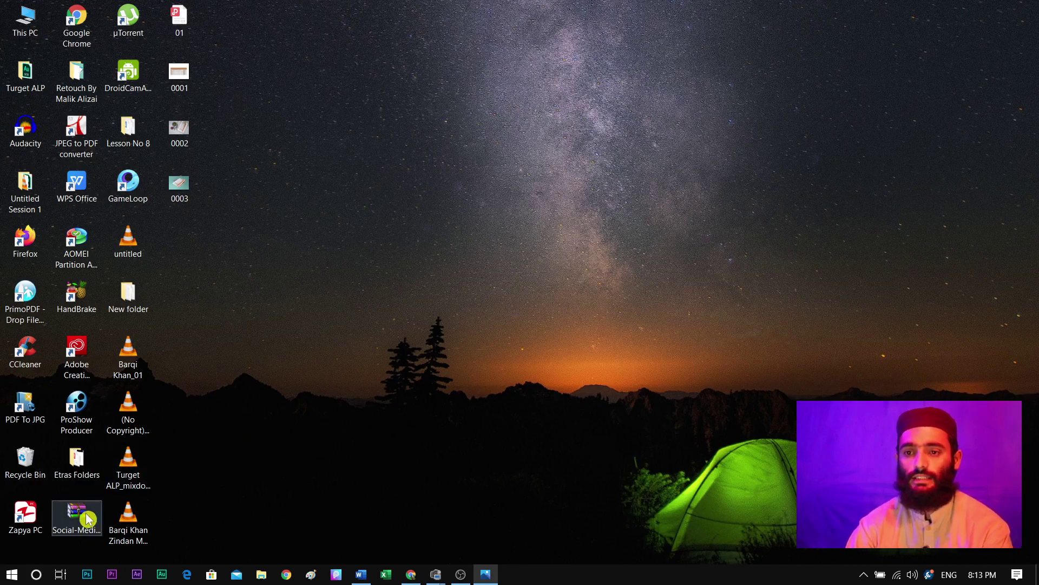
Find and launch Excel, dismiss its startup warning, and create a blank workbook
{"action": "left_click", "coordinate": [13, 569]}
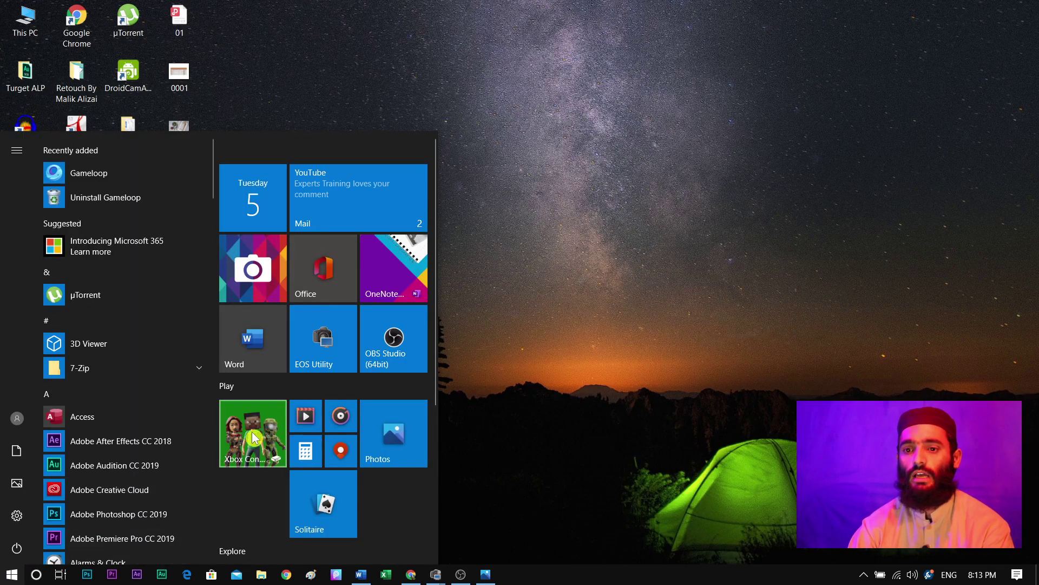
{"action": "left_click", "coordinate": [37, 575]}
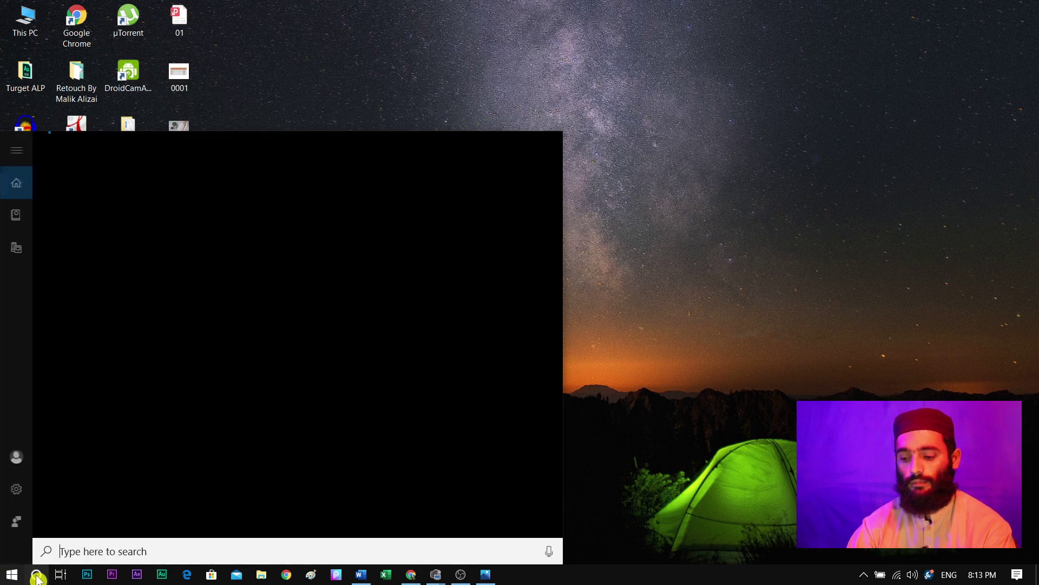
{"action": "type", "text": "excel"}
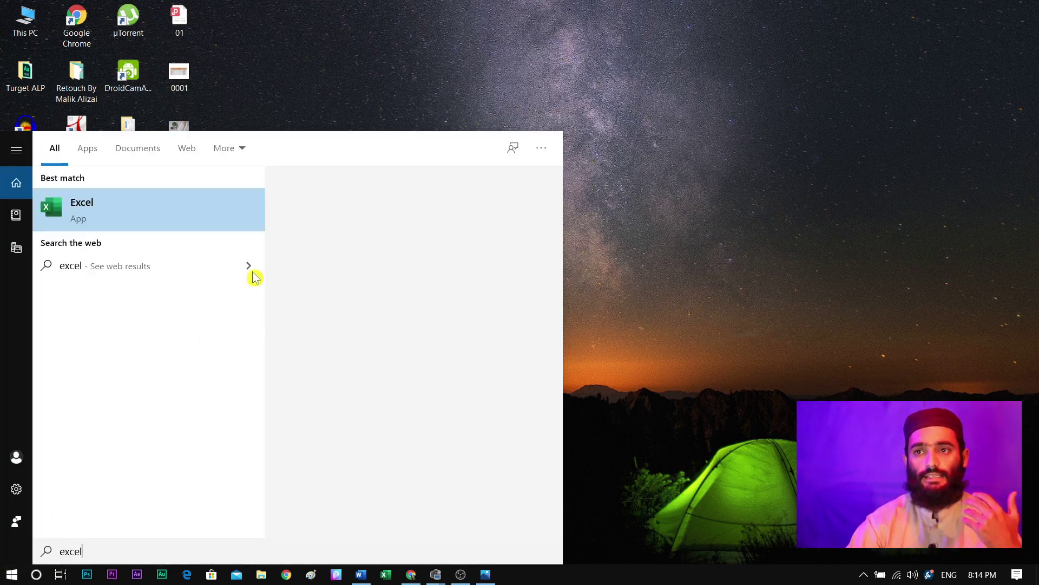
{"action": "left_click", "coordinate": [325, 315]}
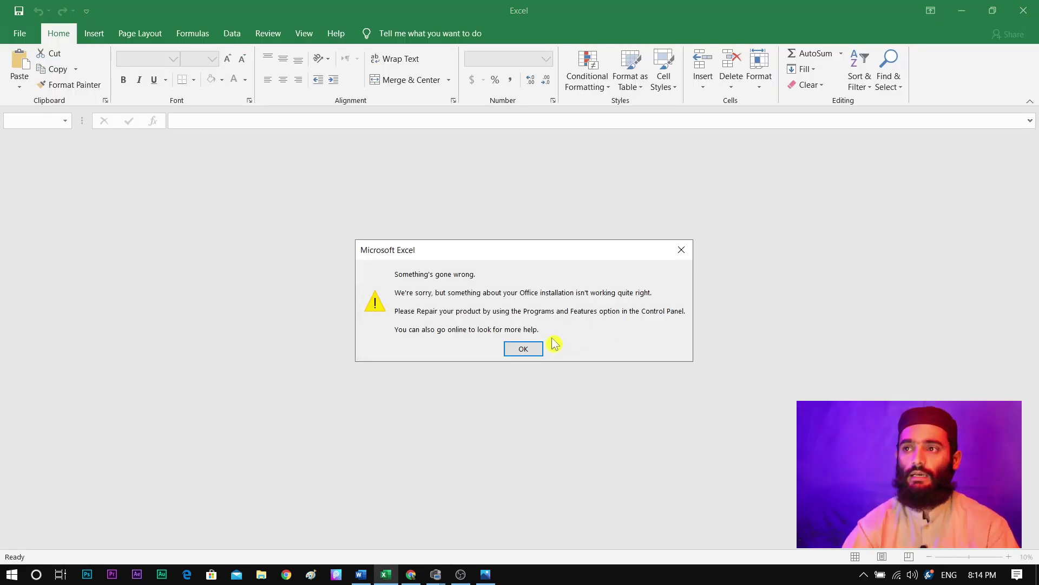
{"action": "left_click", "coordinate": [525, 349]}
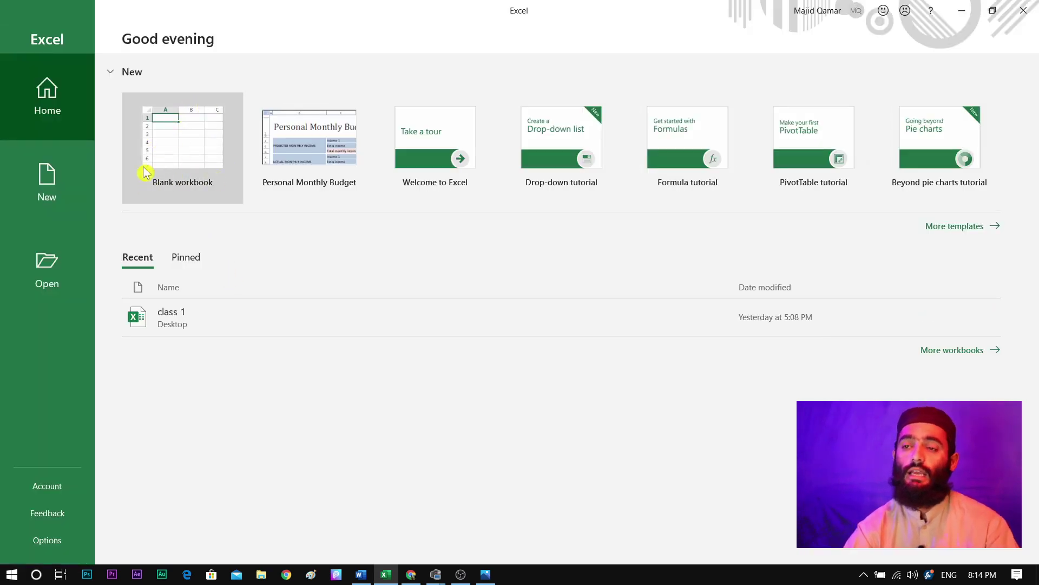
{"action": "left_click", "coordinate": [197, 157]}
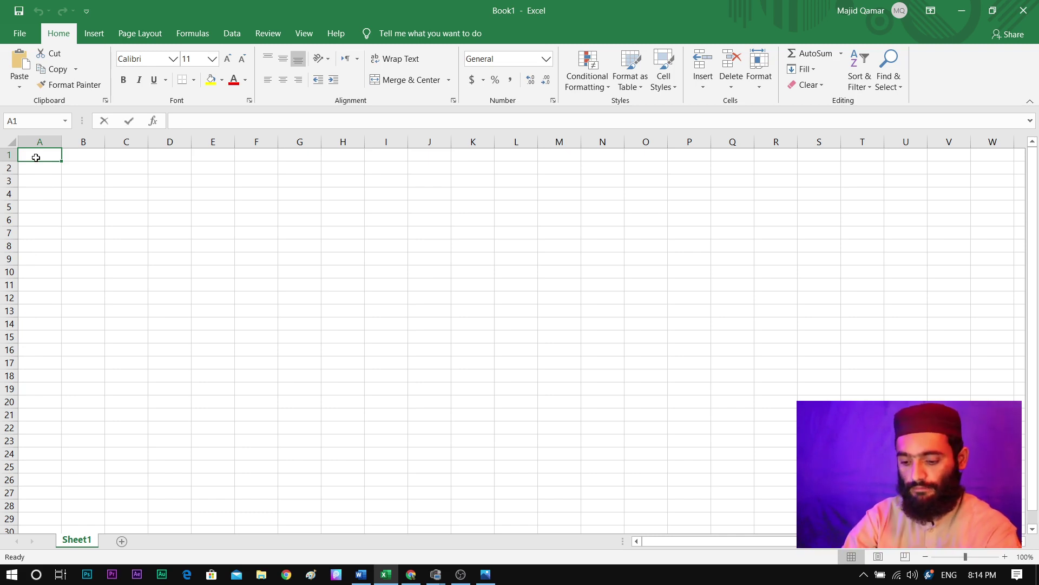
Enter the heading "Experts Training" in cell A1 and "Mastung Balochistan Pakistan" in cell A2
{"action": "type", "text": "Experts T"}
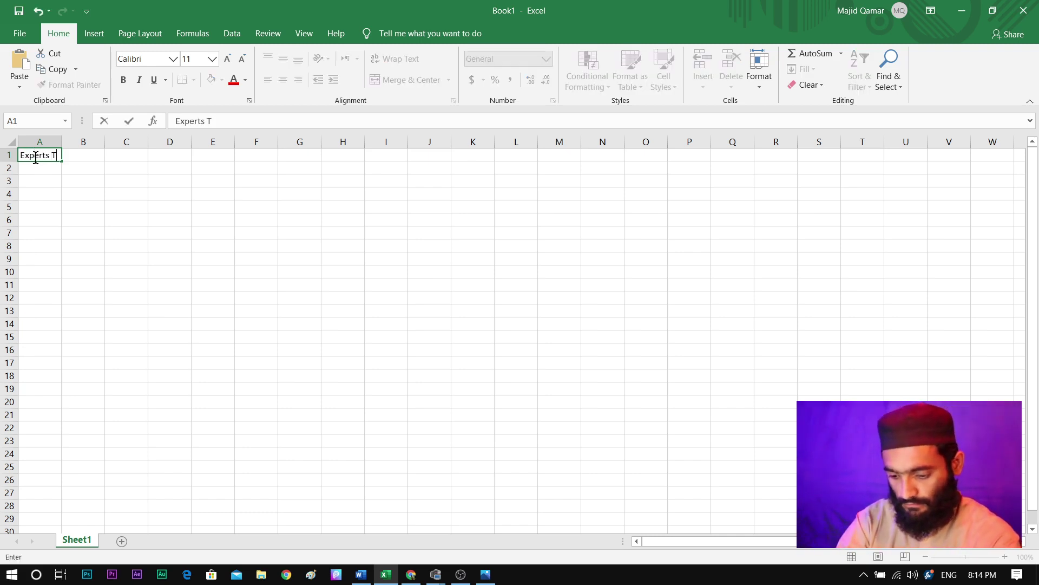
{"action": "type", "text": "raining"}
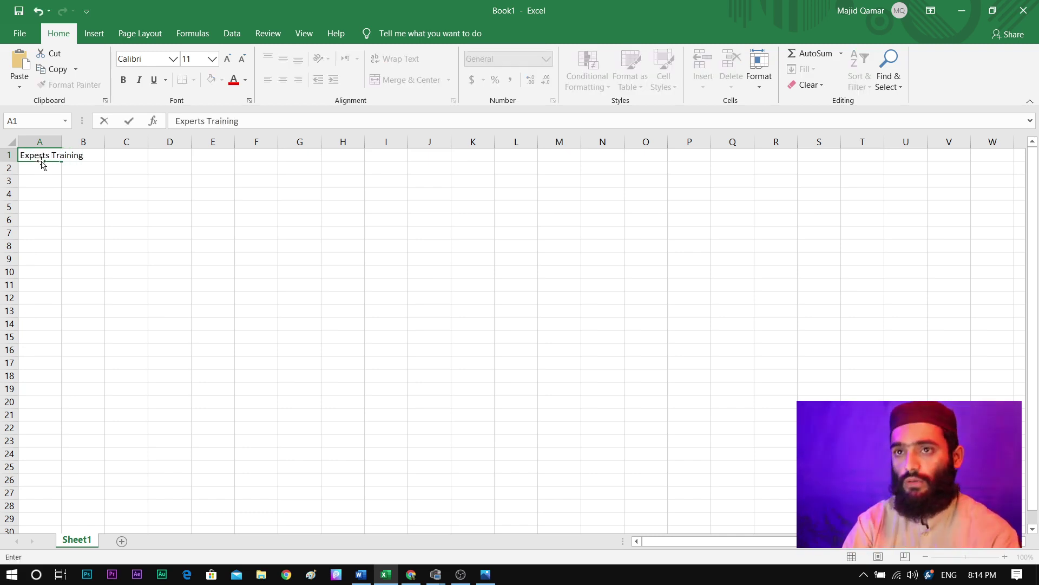
{"action": "left_click", "coordinate": [46, 170]}
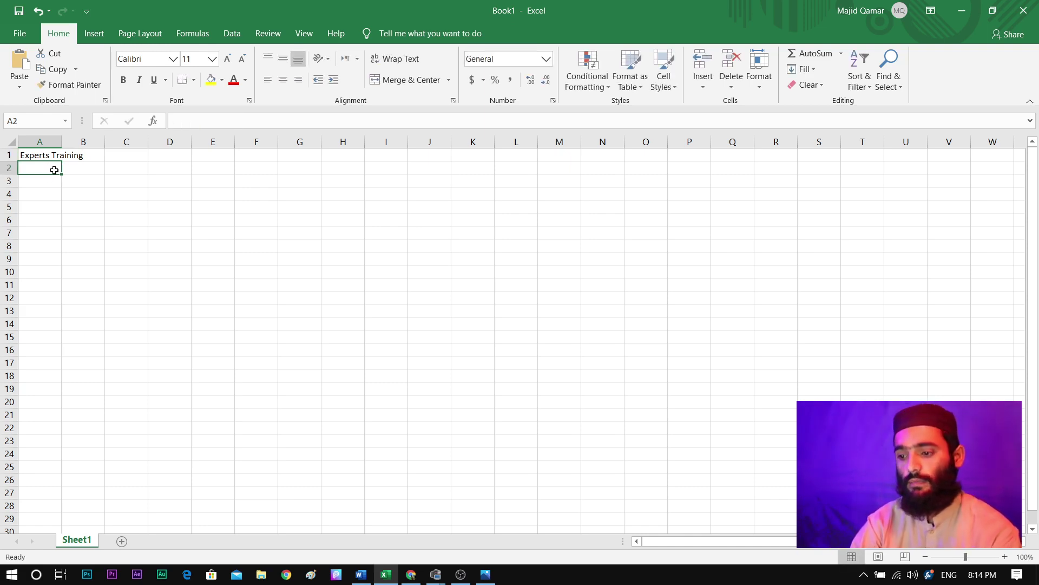
{"action": "type", "text": "Mastun"}
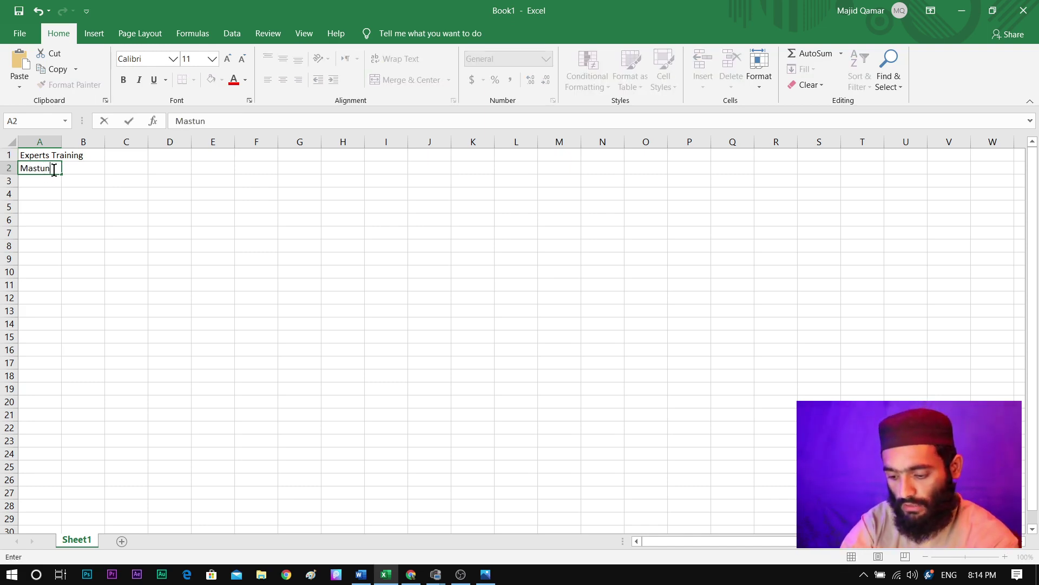
{"action": "type", "text": "g Balochis"}
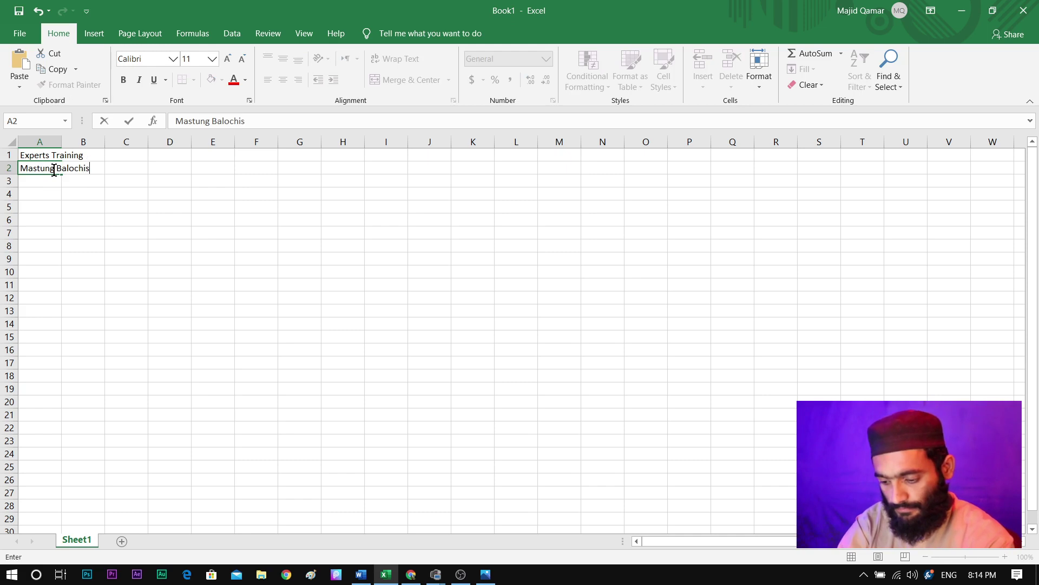
{"action": "type", "text": "tan Pakistan"}
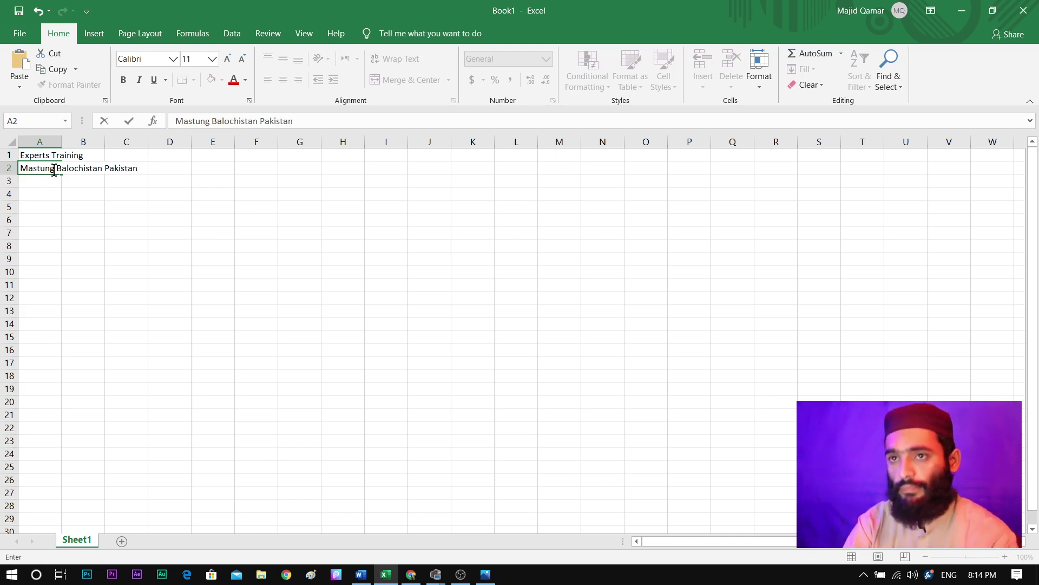
Enter the heading "10th Class 1st Term Result" in cell A3
{"action": "left_click", "coordinate": [99, 182]}
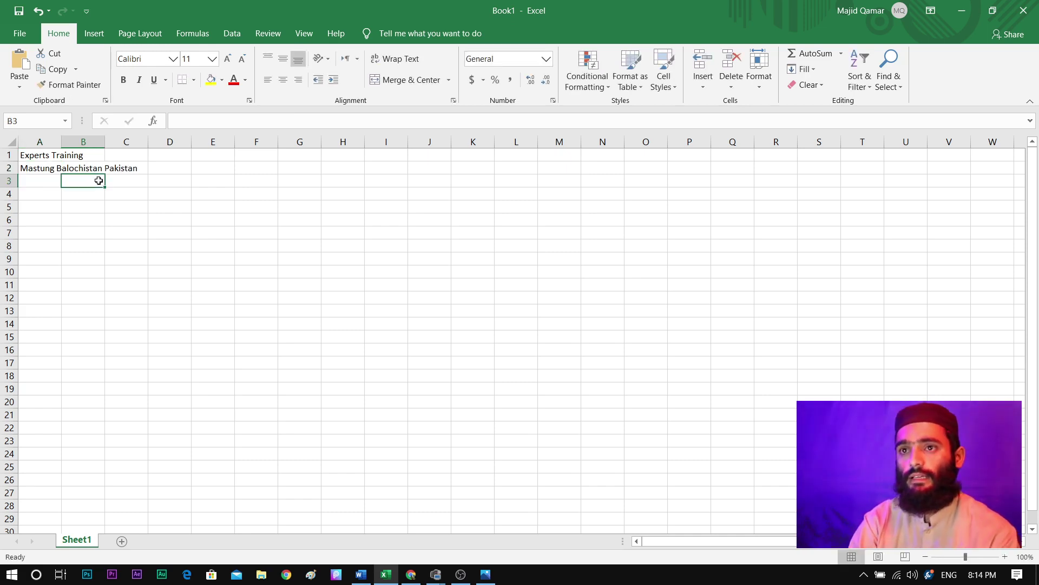
{"action": "left_click", "coordinate": [48, 179]}
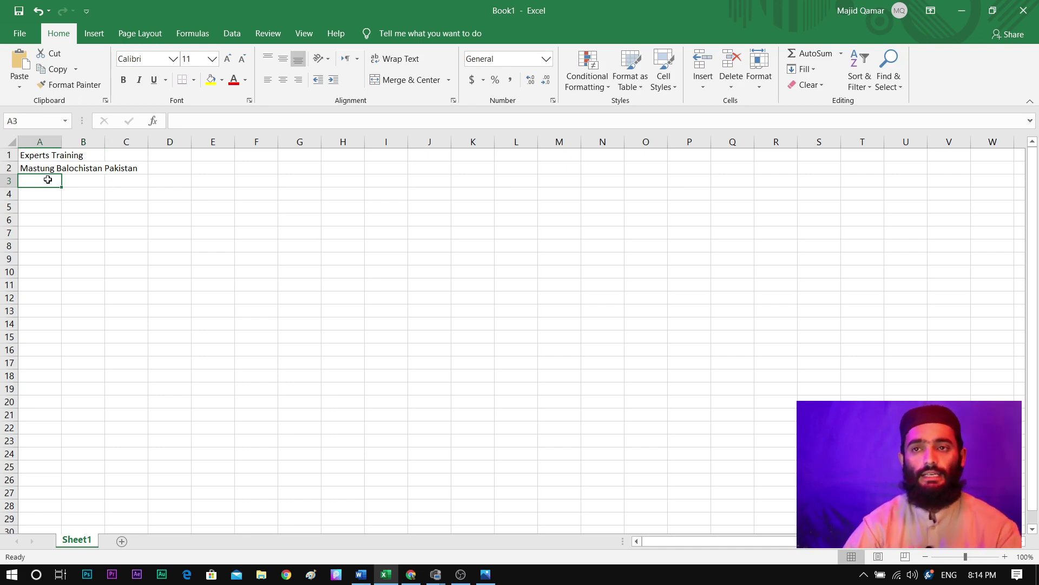
{"action": "type", "text": "10th"}
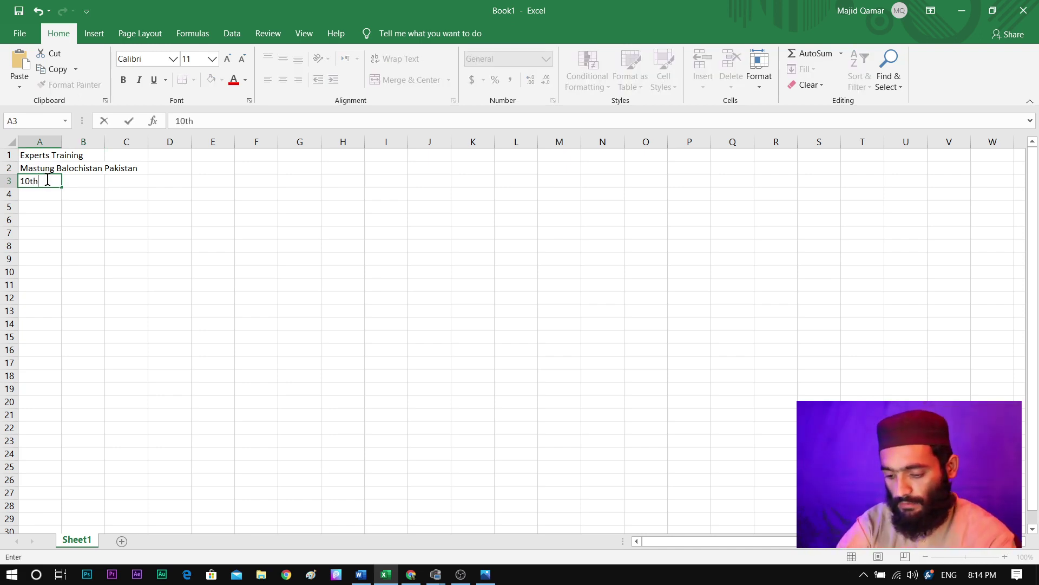
{"action": "type", "text": " Class"}
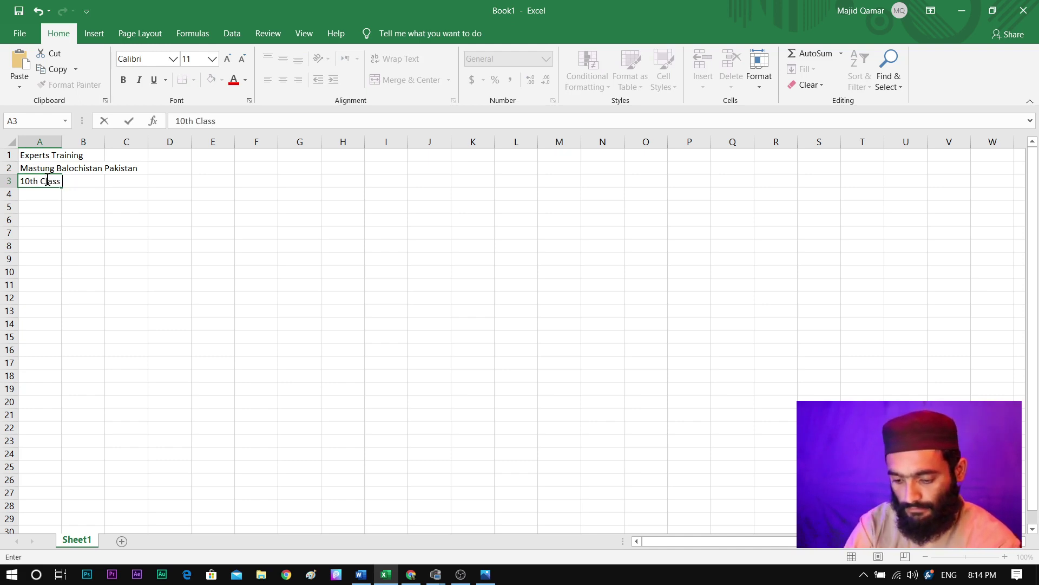
{"action": "type", "text": " 1st Ter"}
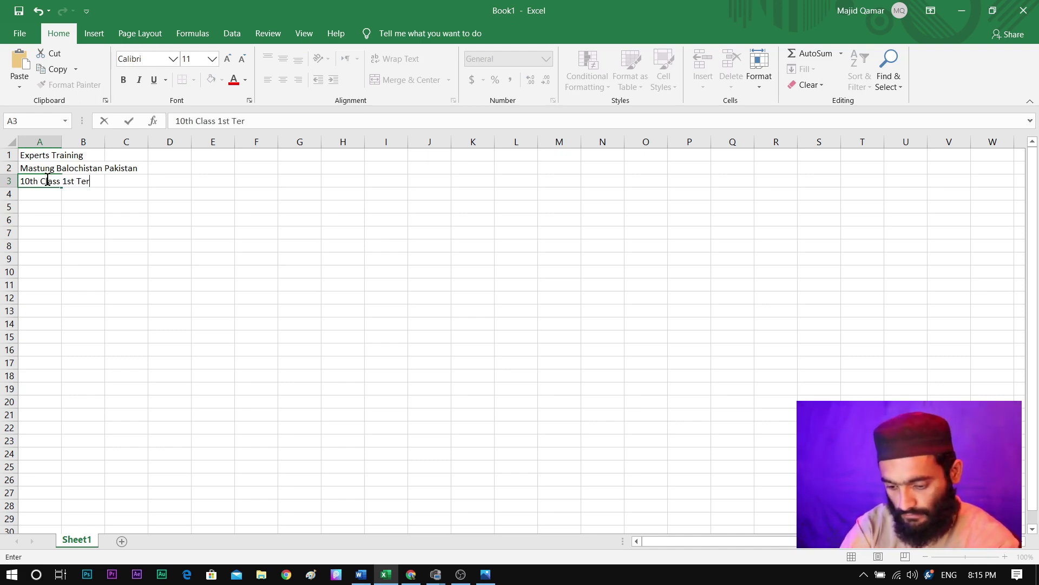
{"action": "type", "text": "m Result"}
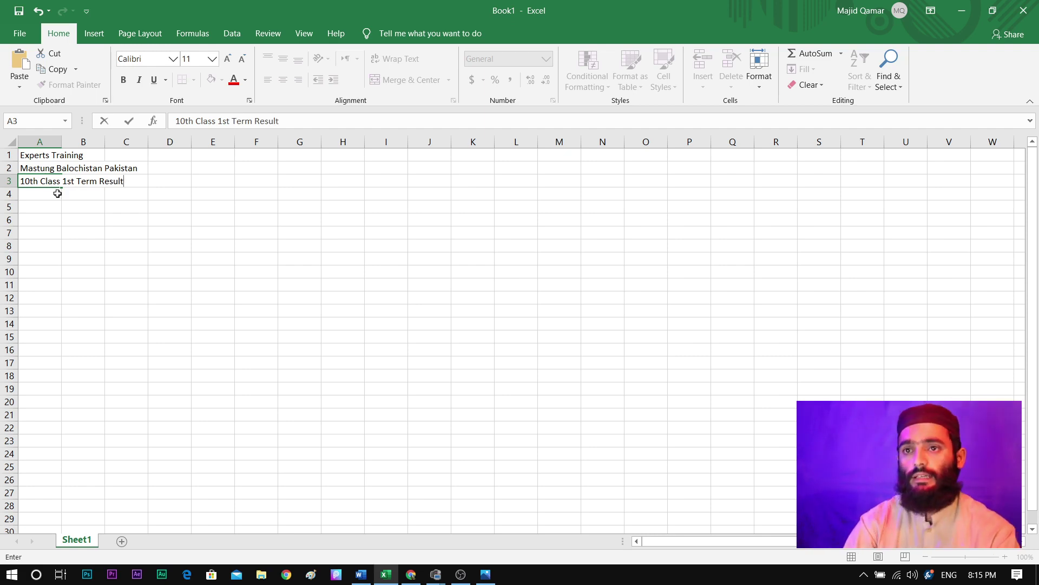
{"action": "left_click", "coordinate": [56, 194]}
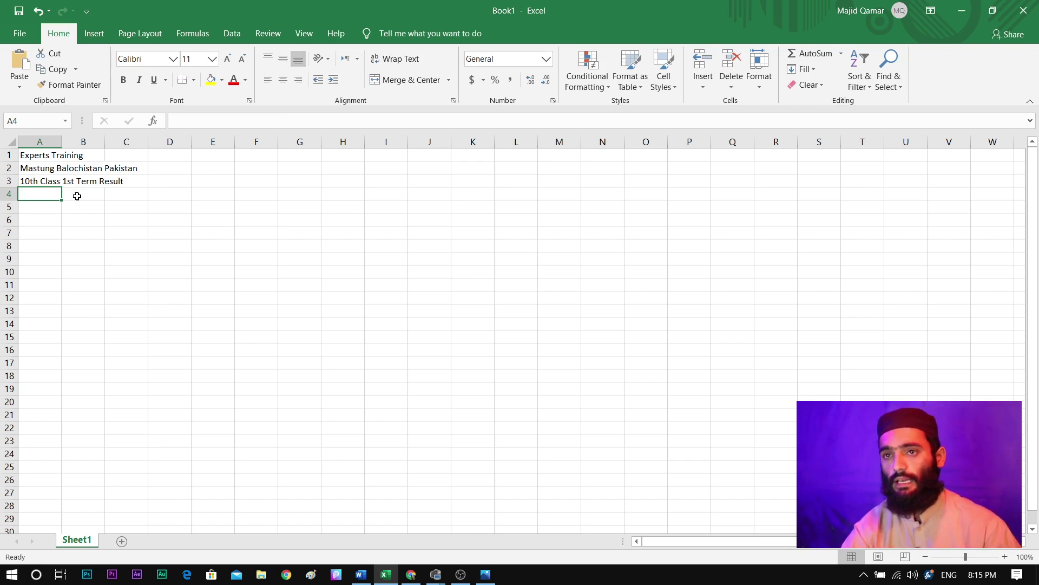
Enter the group heading "Subject" in cell C4
{"action": "left_click", "coordinate": [128, 194]}
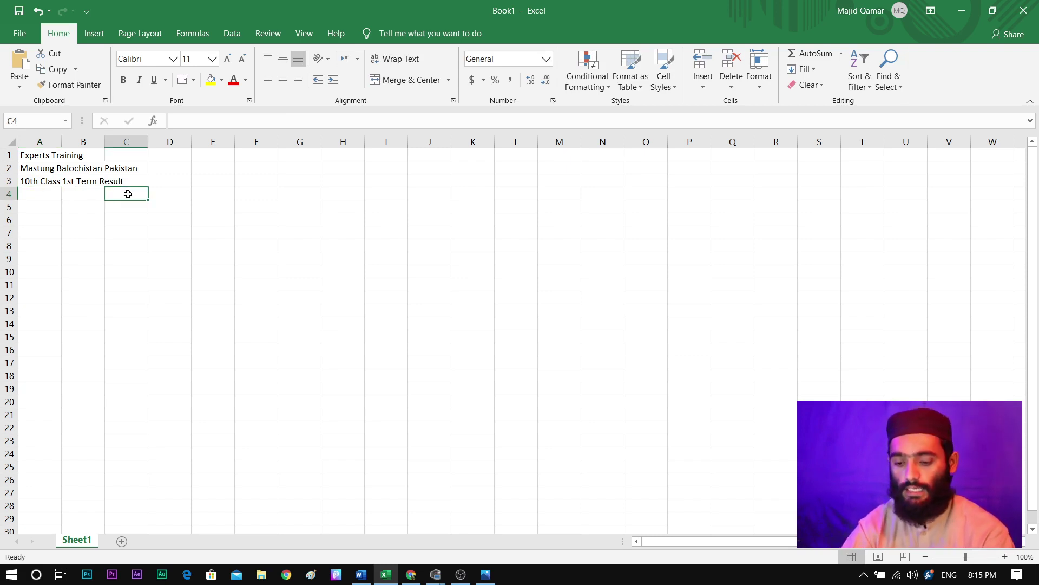
{"action": "type", "text": "Sub"}
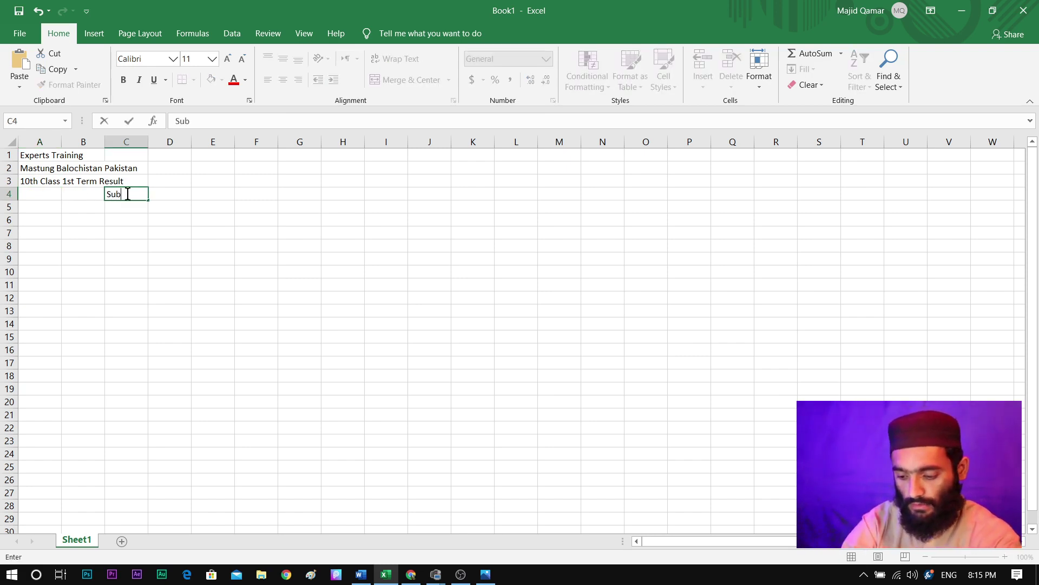
{"action": "type", "text": "ject"}
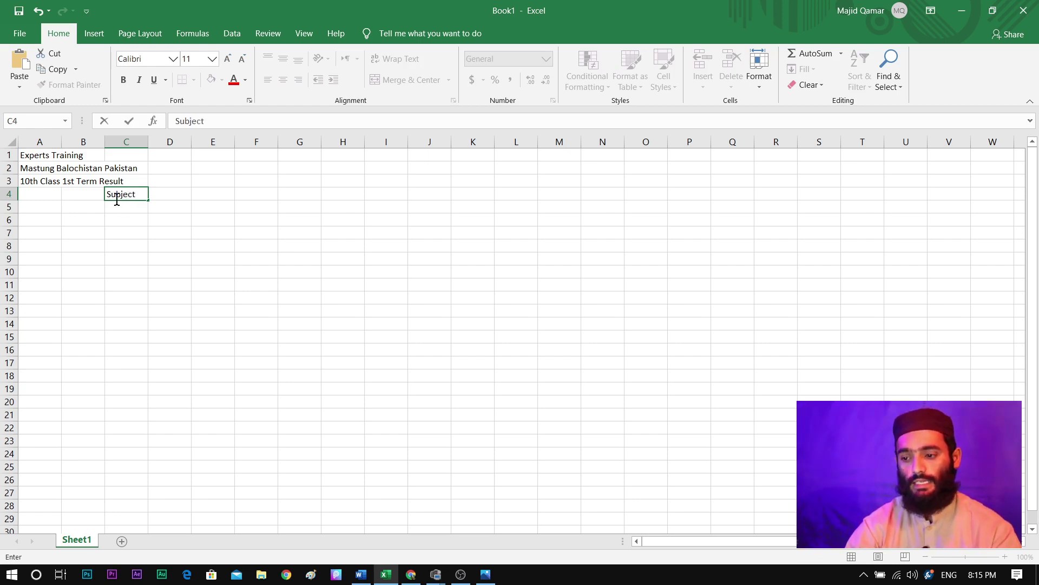
Enter the column headings "Name" in cell A5 and "Roll No" in cell B5
{"action": "left_click", "coordinate": [34, 211]}
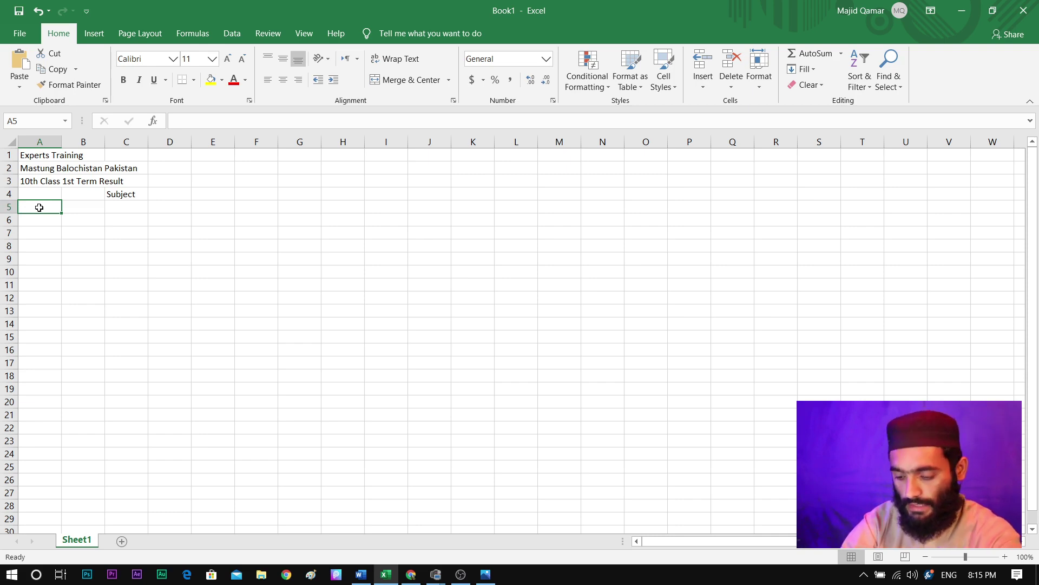
{"action": "type", "text": "Name"}
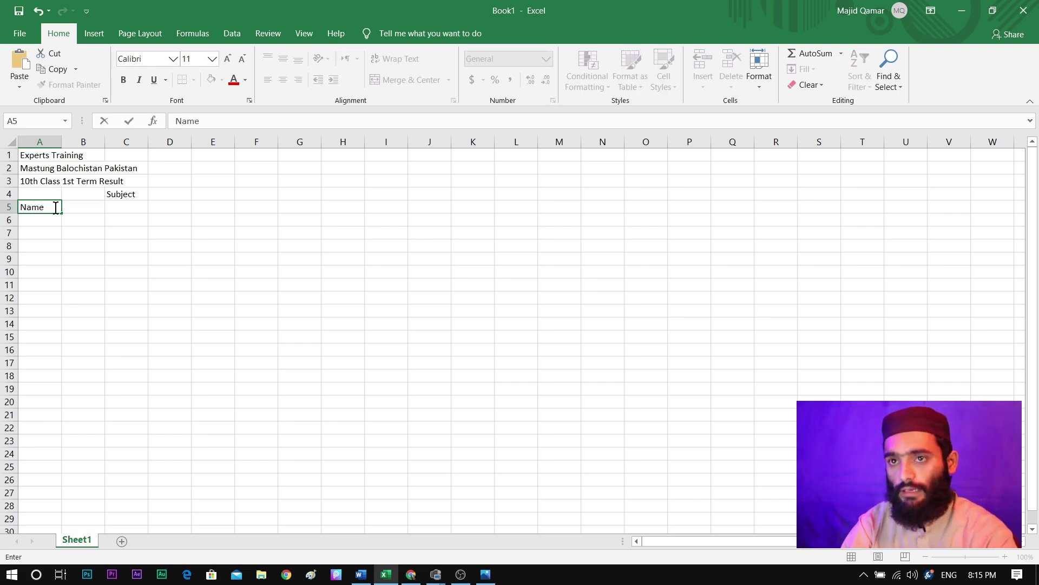
{"action": "left_click", "coordinate": [81, 208]}
{"action": "type", "text": "R"}
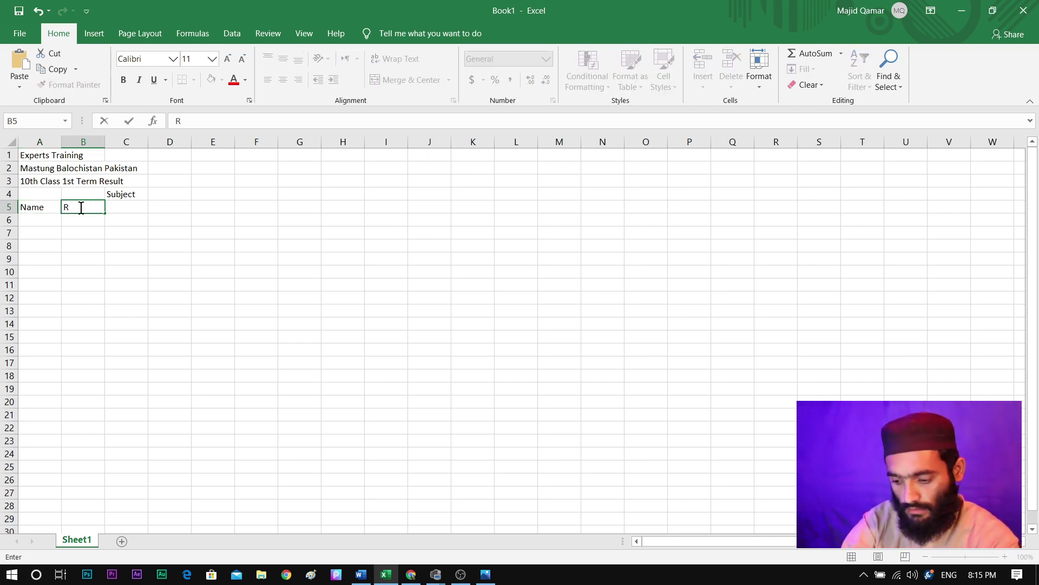
{"action": "type", "text": "oll No"}
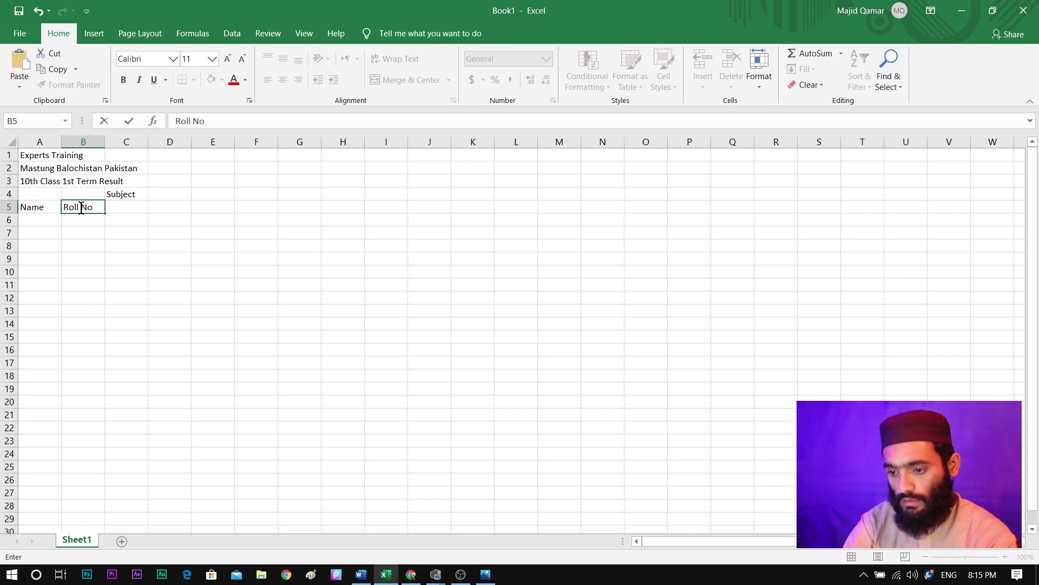
Enter the subject headings "Math" in cell C5 and "phy" in cell D5
{"action": "left_click", "coordinate": [131, 207]}
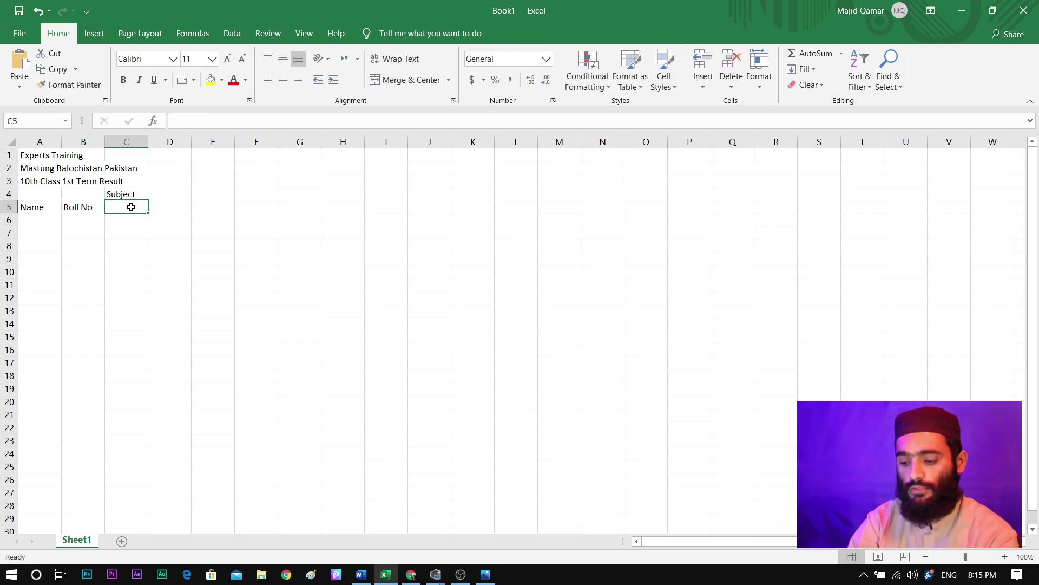
{"action": "type", "text": "Ma"}
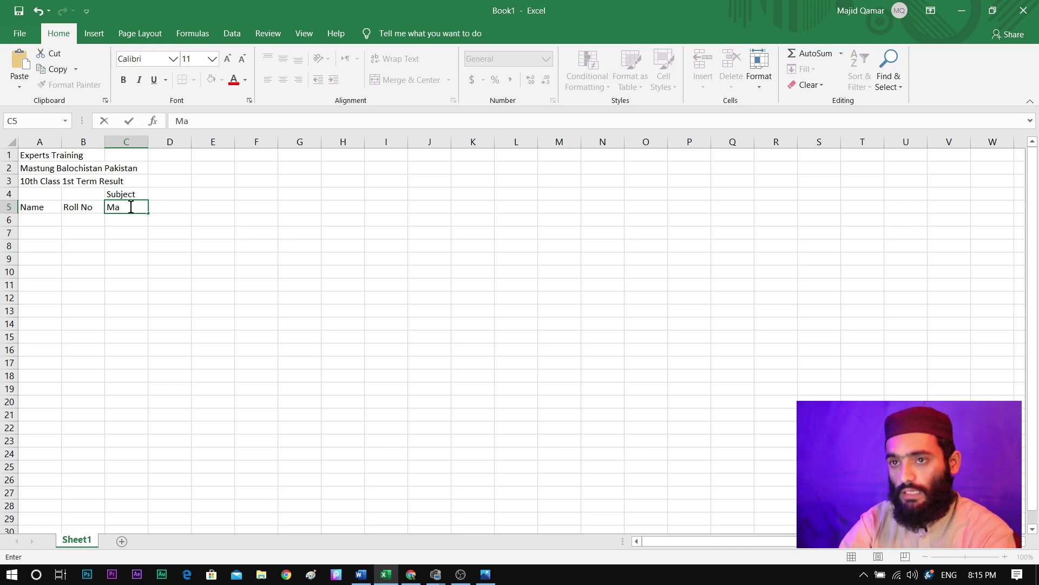
{"action": "key", "text": "BackSpace"}
{"action": "type", "text": "ath"}
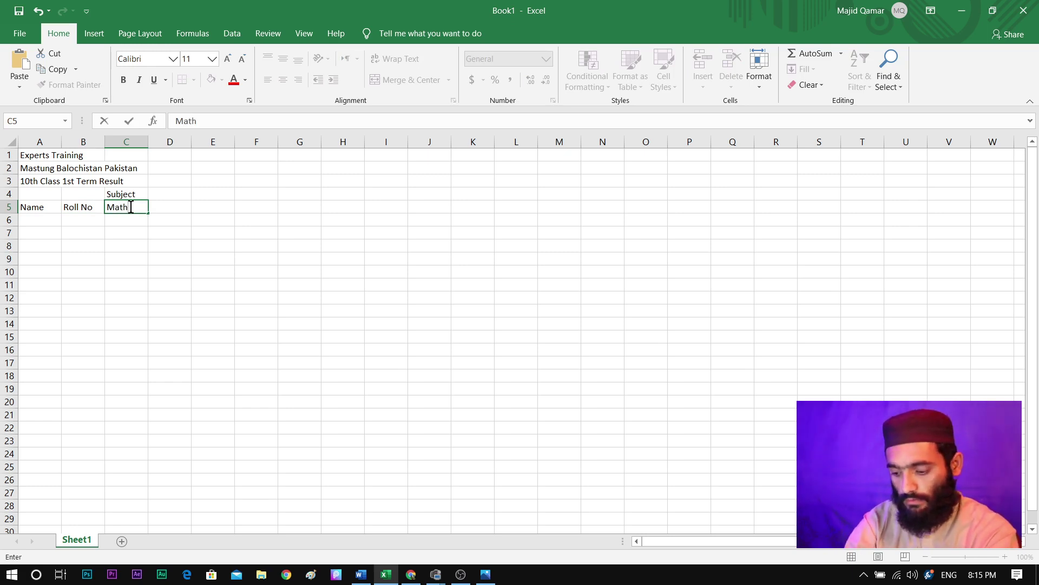
{"action": "key", "text": "Tab"}
{"action": "type", "text": "p"}
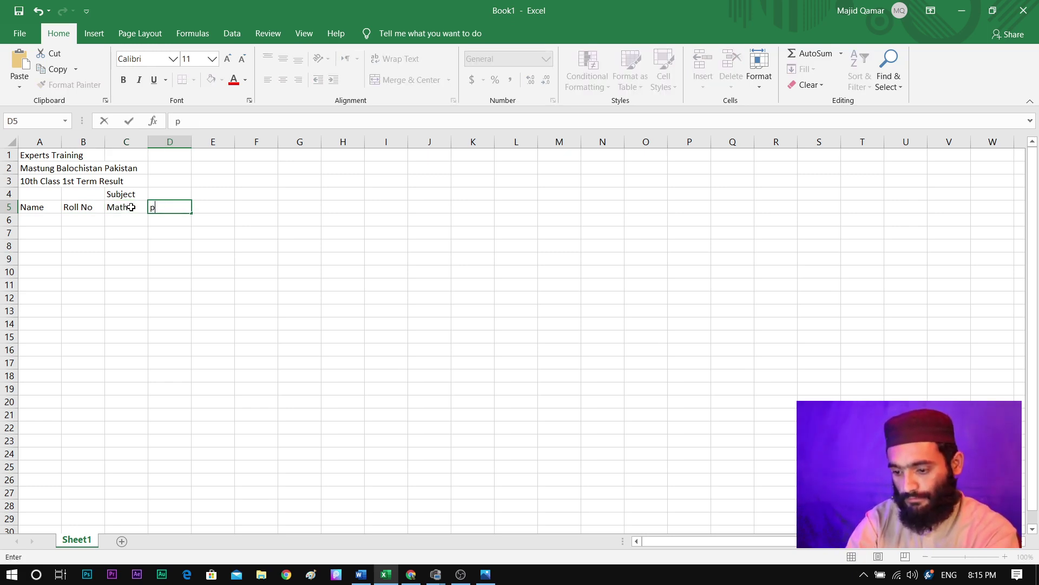
{"action": "type", "text": "ht"}
{"action": "key", "text": "BackSpace"}
{"action": "type", "text": "y"}
{"action": "key", "text": "Tab"}
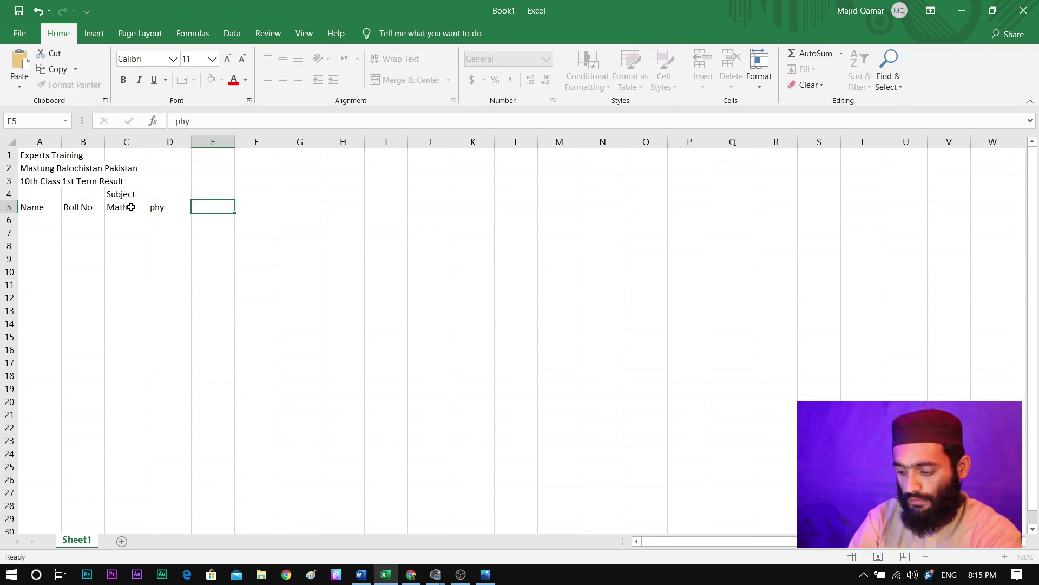
Enter the subject headings "bio", "che" and "islamiat" in cells E5, F5 and G5
{"action": "type", "text": "bio"}
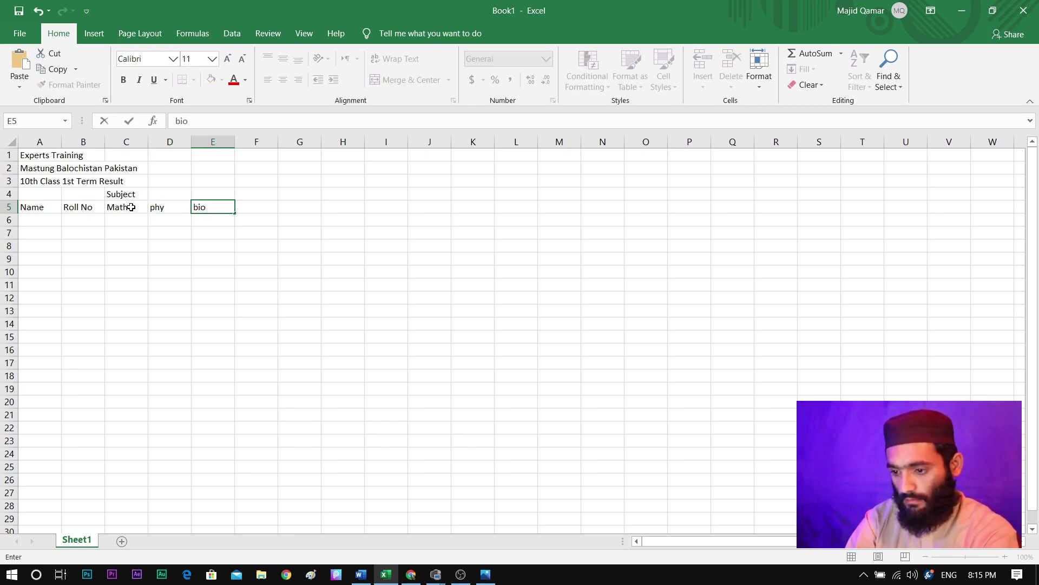
{"action": "key", "text": "Tab"}
{"action": "type", "text": "che"}
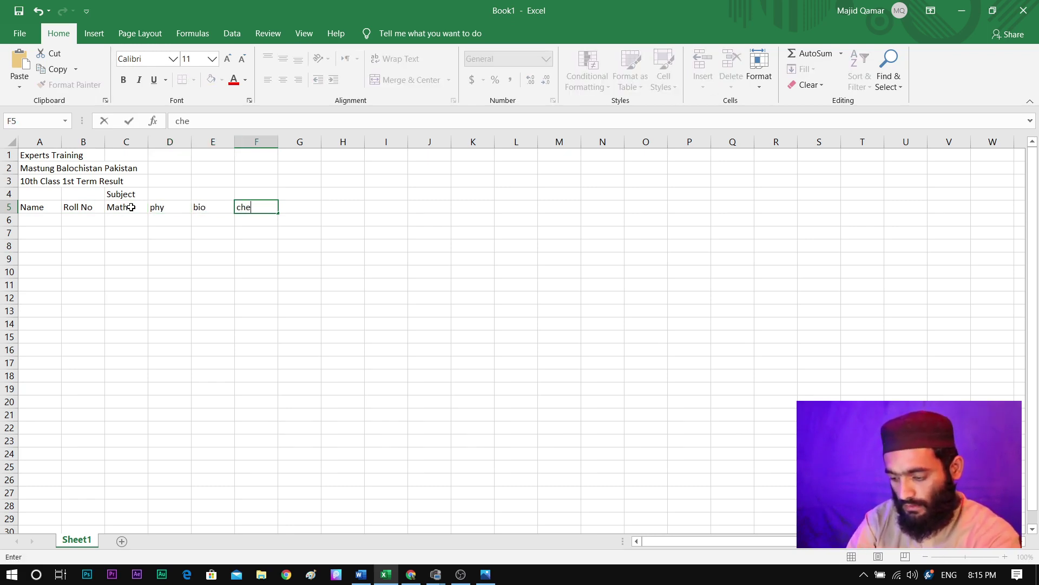
{"action": "key", "text": "Tab"}
{"action": "type", "text": "isl"}
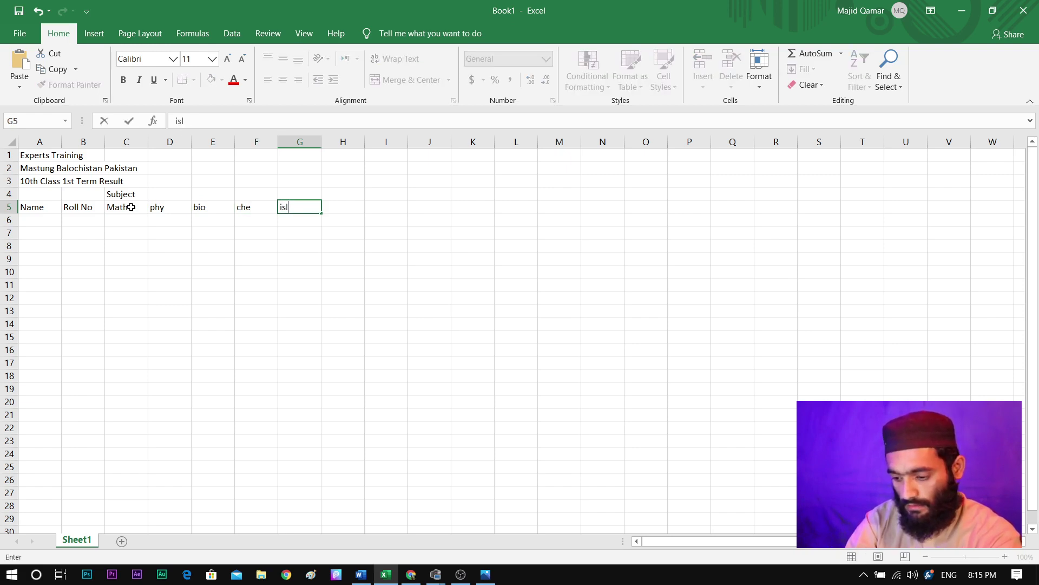
{"action": "type", "text": "ai"}
{"action": "type", "text": "miat"}
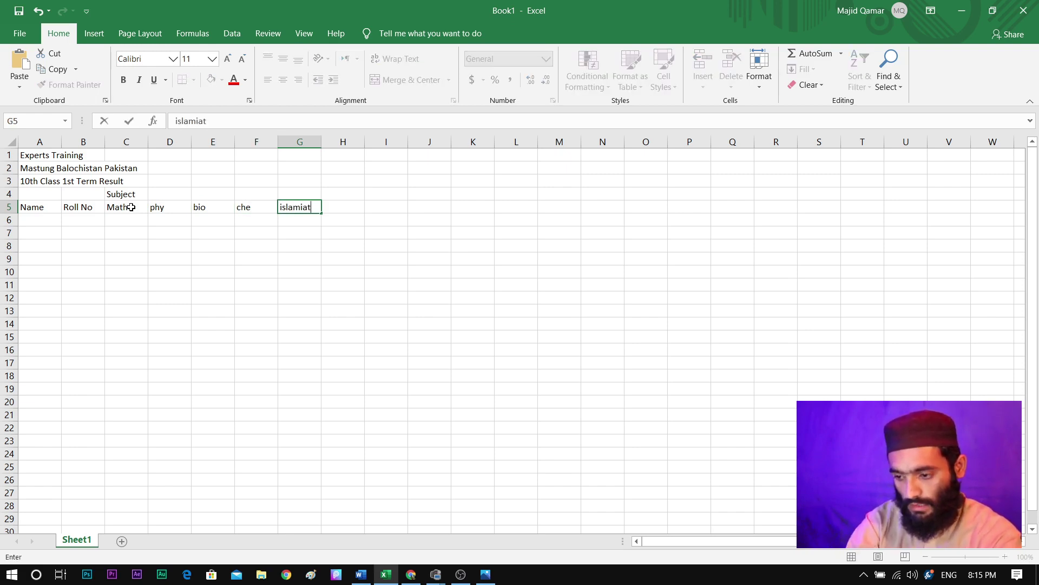
{"action": "key", "text": "Tab"}
Enter the subject headings "urdu" in cell H5 and "Pak Studies" in cell I5
{"action": "type", "text": "urd"}
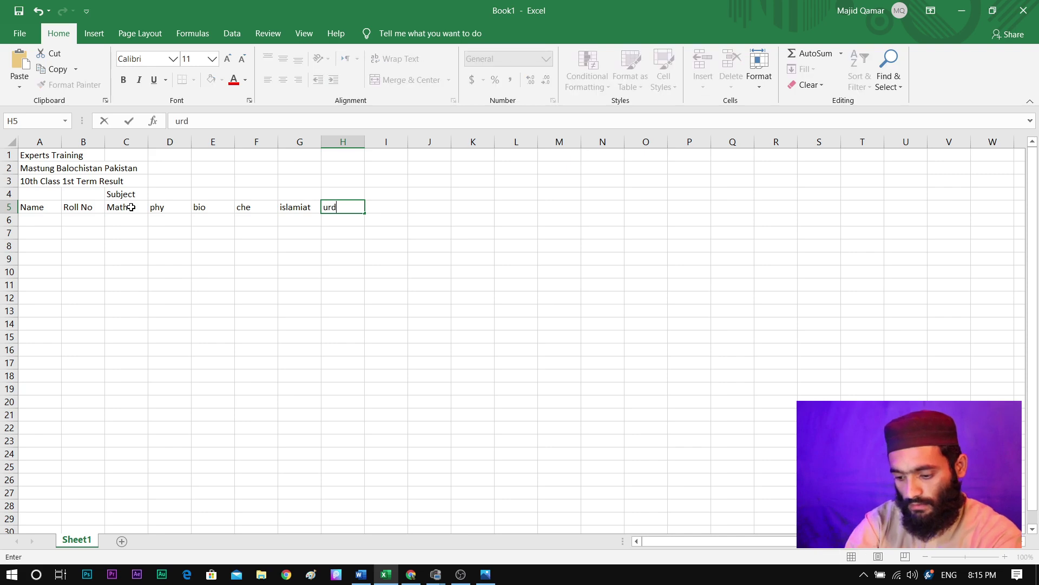
{"action": "key", "text": "Tab"}
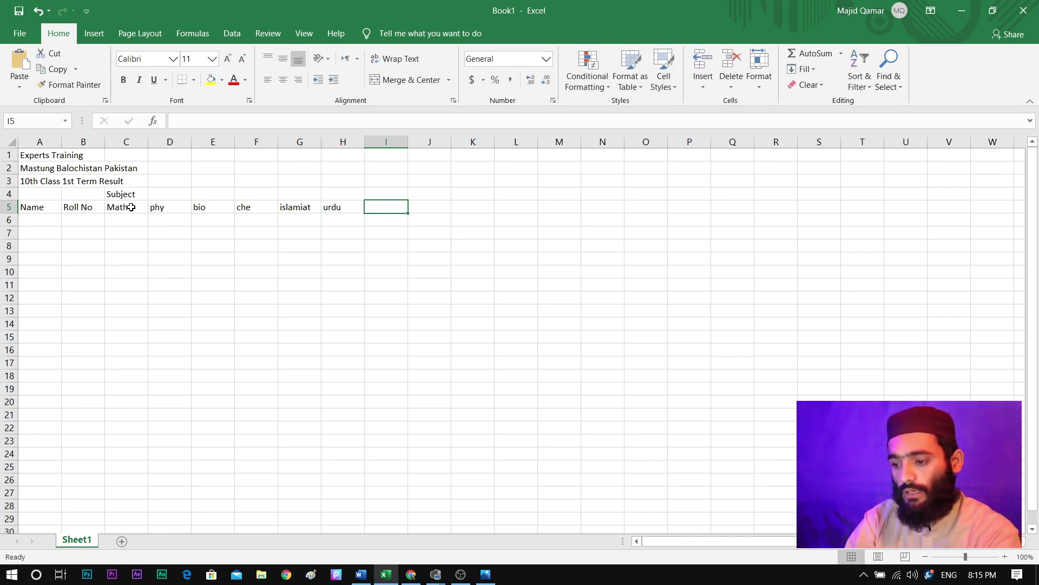
{"action": "type", "text": "Pak S"}
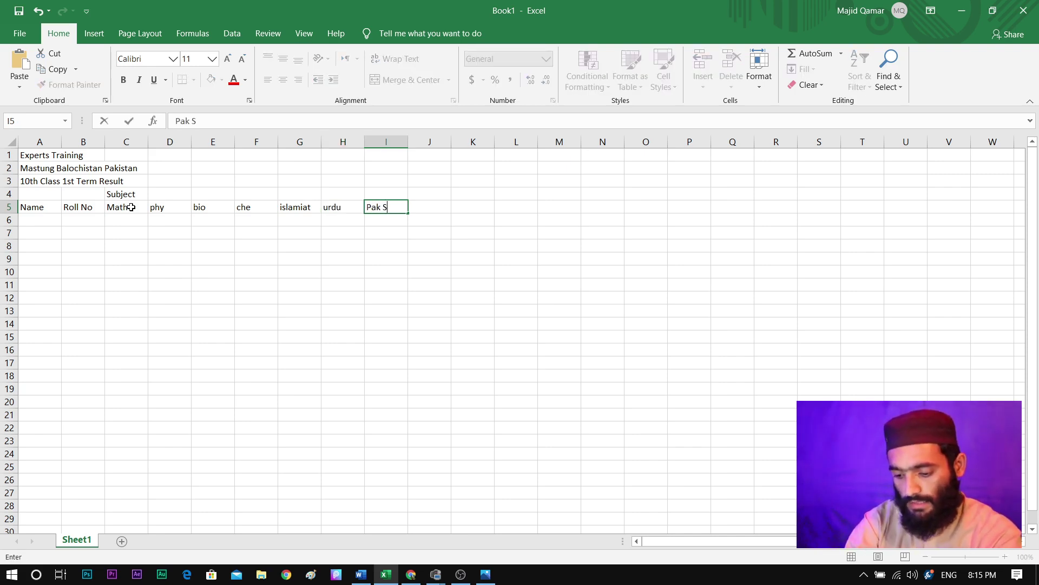
{"action": "type", "text": "tudies"}
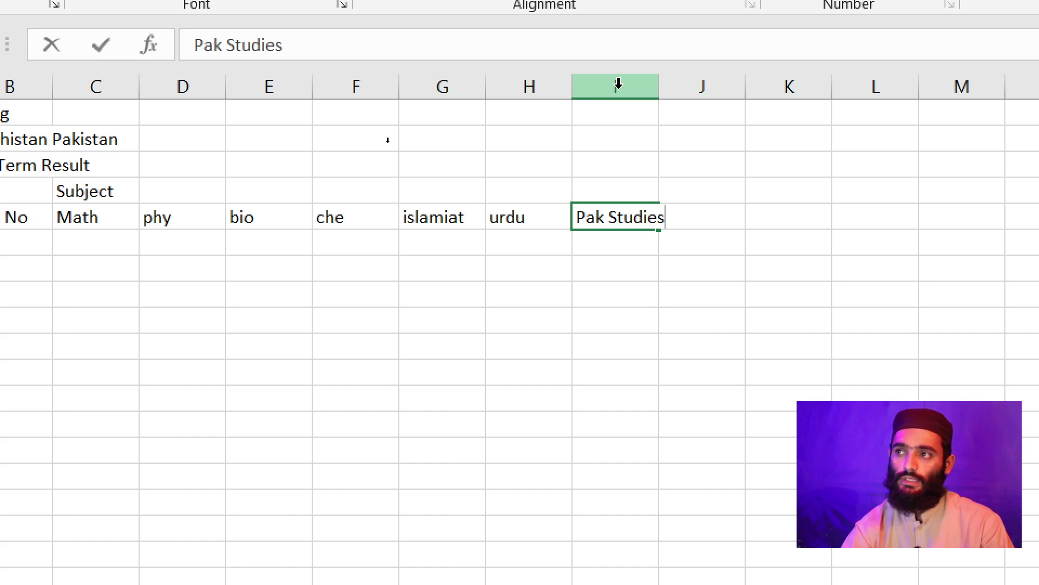
Widen column I slightly so the "Pak Studies" heading fits within it
{"action": "left_click", "coordinate": [655, 86]}
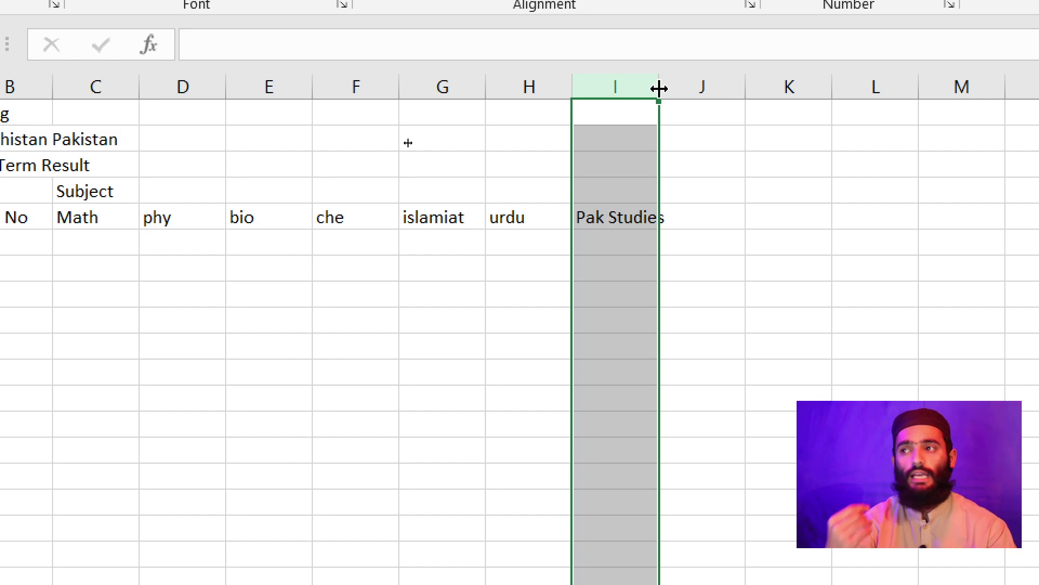
{"action": "left_click_drag", "start_coordinate": [659, 88], "coordinate": [659, 88]}
{"action": "left_click_drag", "start_coordinate": [665, 88], "coordinate": [670, 88]}
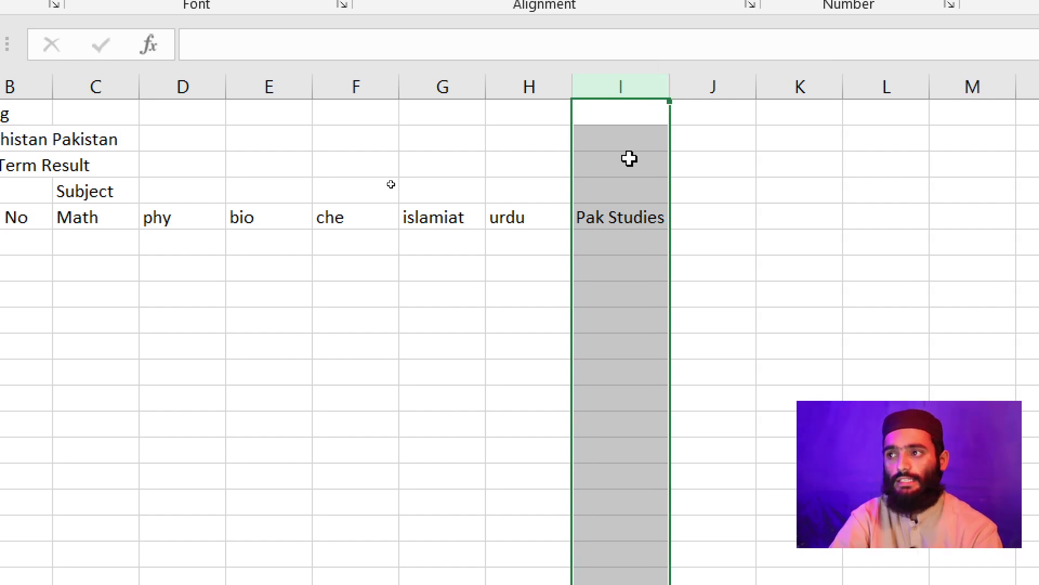
{"action": "left_click", "coordinate": [620, 240]}
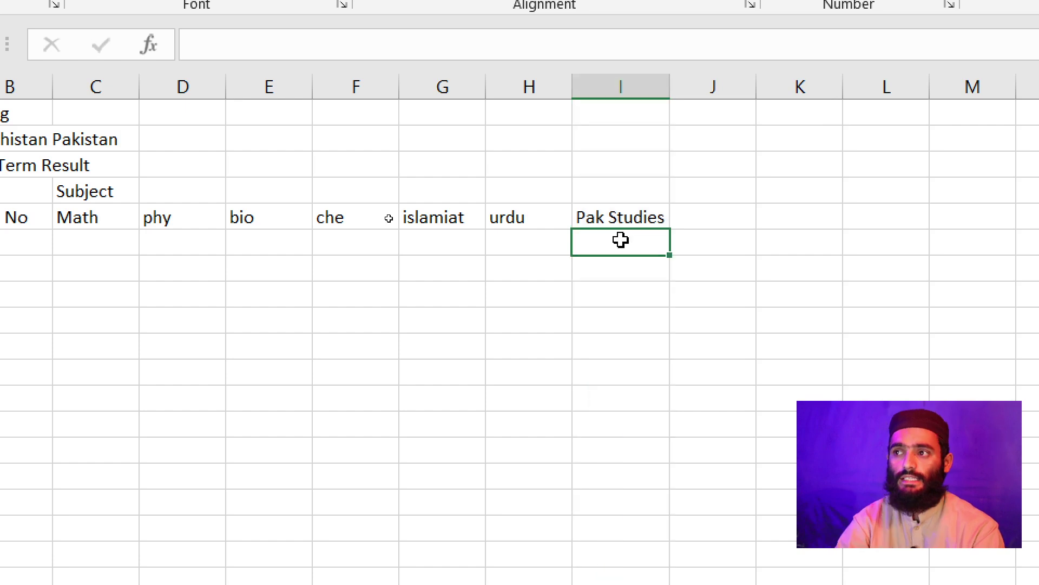
{"action": "left_click", "coordinate": [620, 212]}
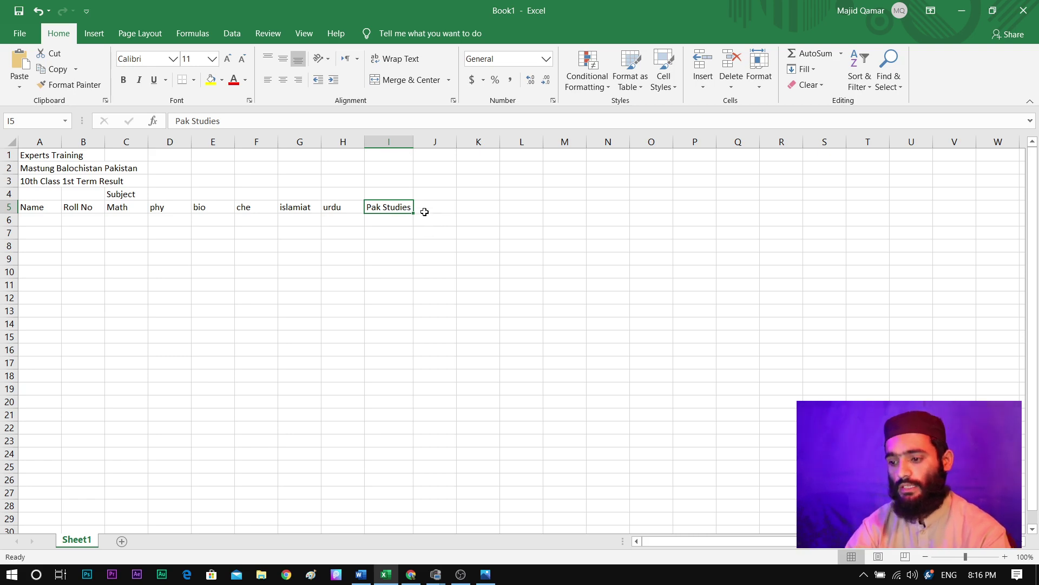
Enter the column heading "Obtained" in cell J4
{"action": "left_click", "coordinate": [429, 196]}
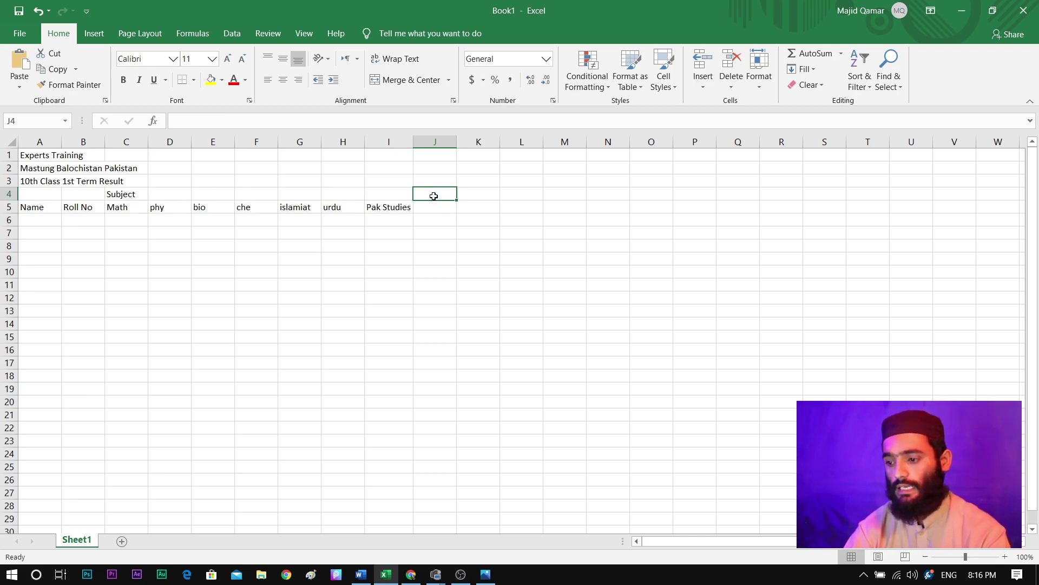
{"action": "type", "text": "Obtain"}
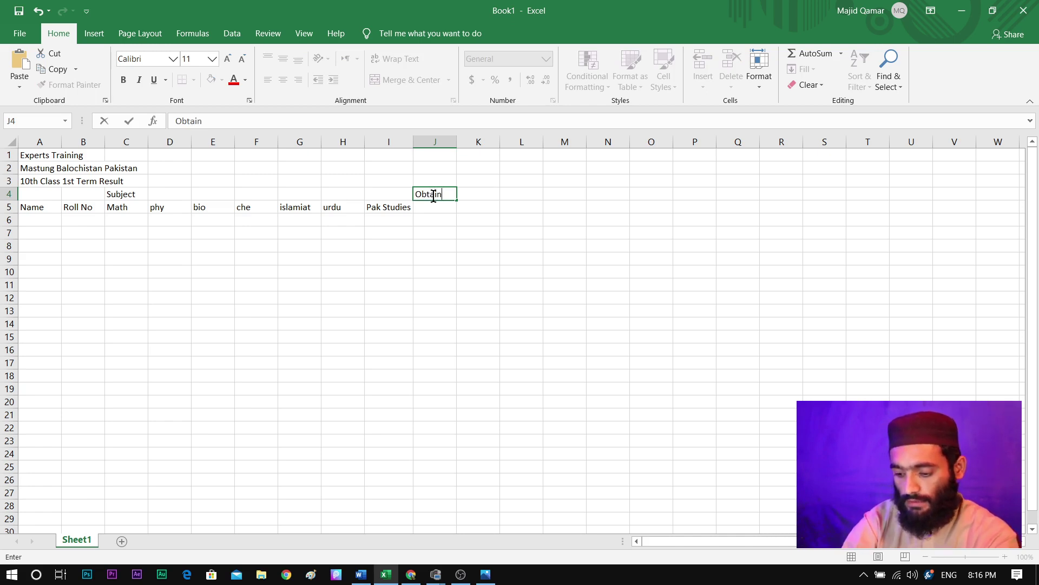
{"action": "type", "text": "ed"}
Enter the column heading "Total Marks" in cell K4 and widen column K to fit it
{"action": "left_click", "coordinate": [467, 195]}
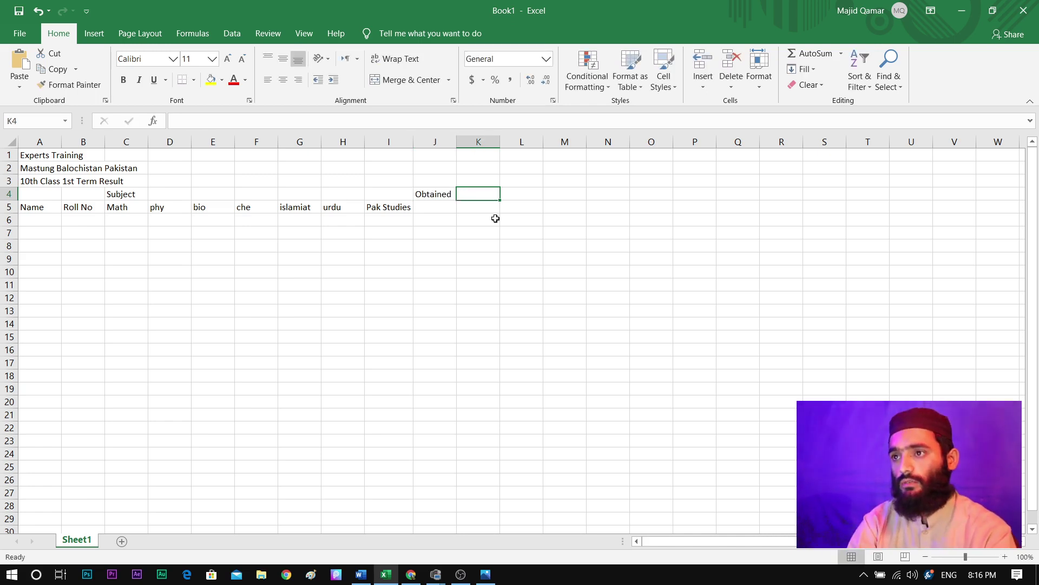
{"action": "type", "text": "T"}
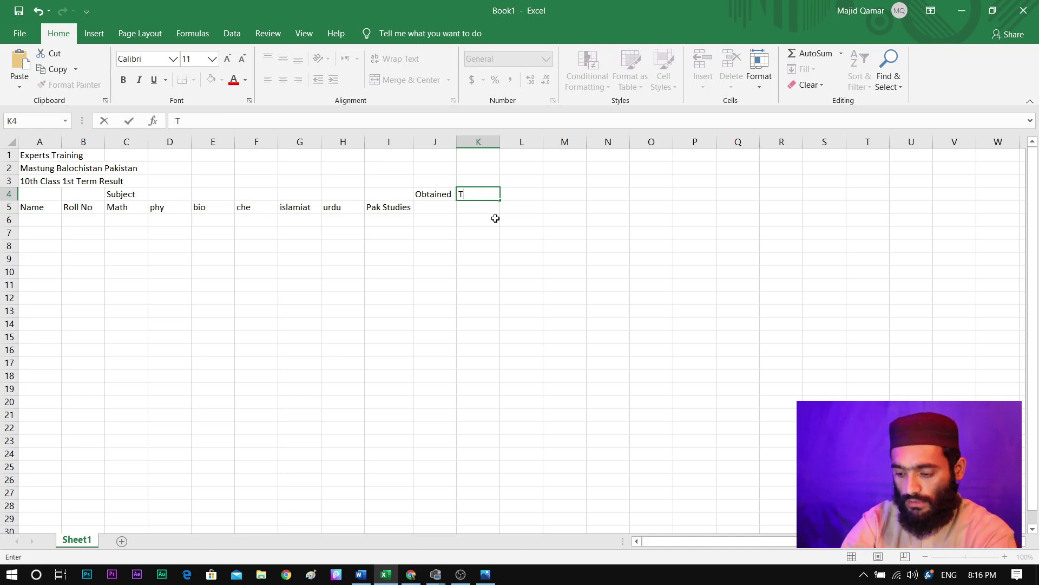
{"action": "type", "text": "otal M"}
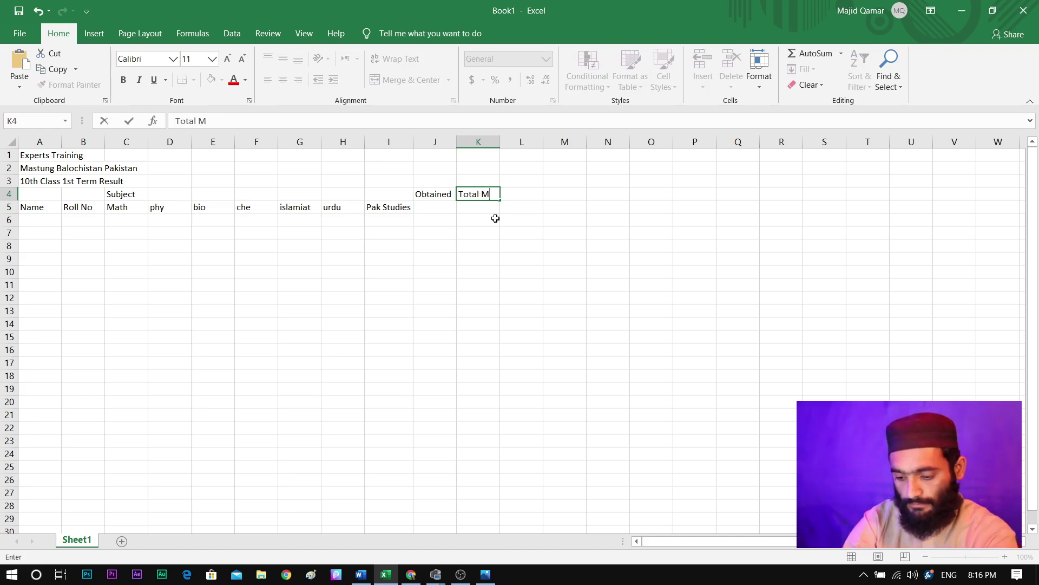
{"action": "type", "text": "eks"}
{"action": "left_click", "coordinate": [499, 194]}
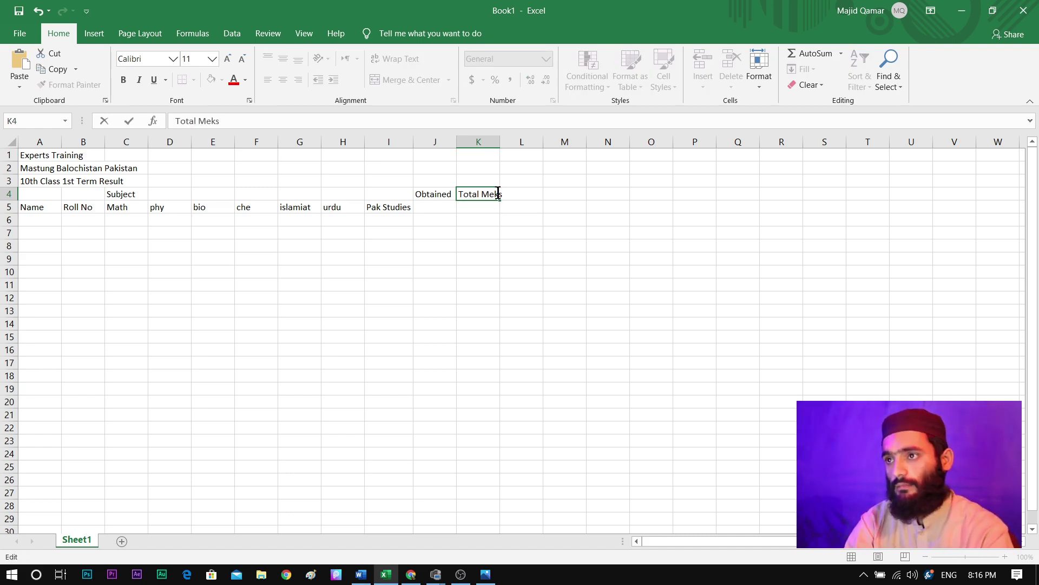
{"action": "key", "text": "ctrl+a"}
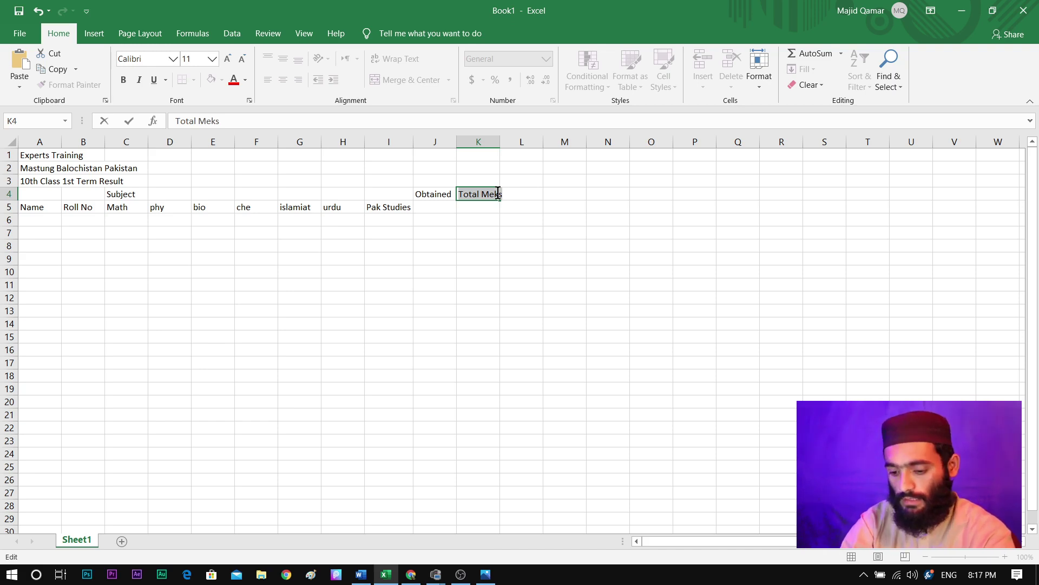
{"action": "type", "text": "Tota"}
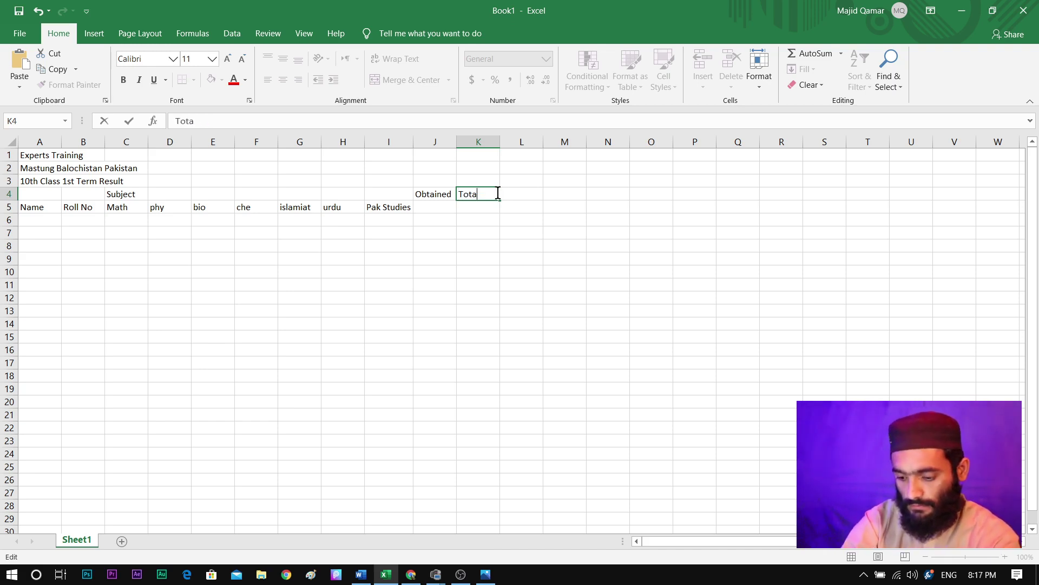
{"action": "type", "text": "l Marks"}
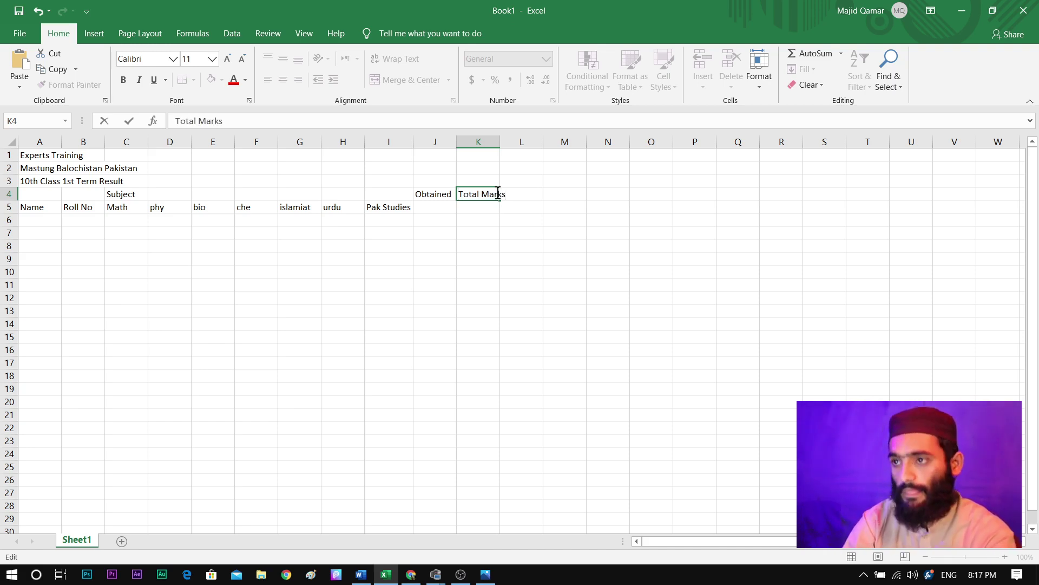
{"action": "left_click", "coordinate": [494, 143]}
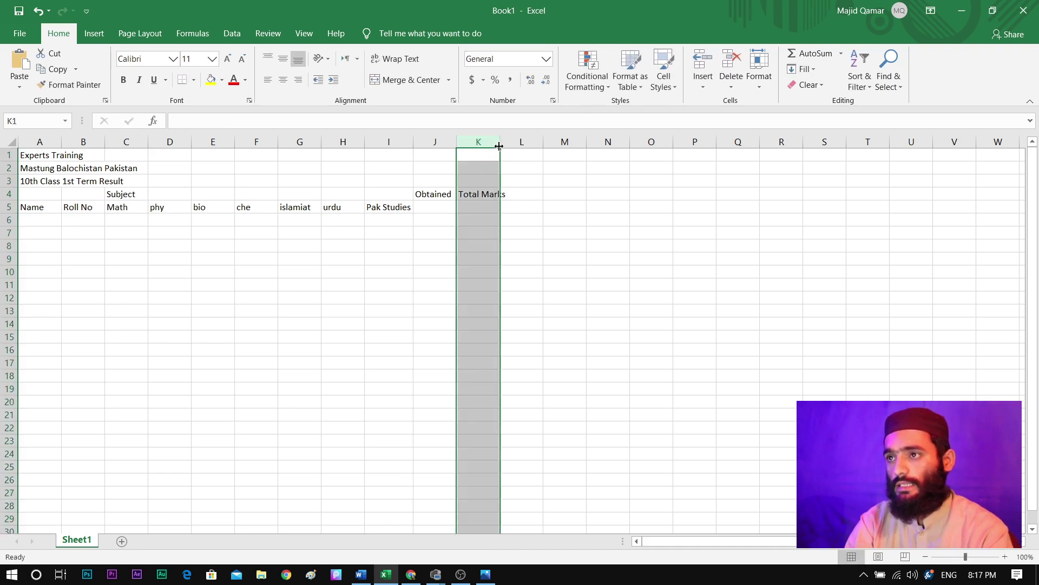
{"action": "left_click_drag", "start_coordinate": [499, 143], "coordinate": [507, 144]}
Enter the column heading "Result" in cell L4
{"action": "left_click", "coordinate": [524, 196]}
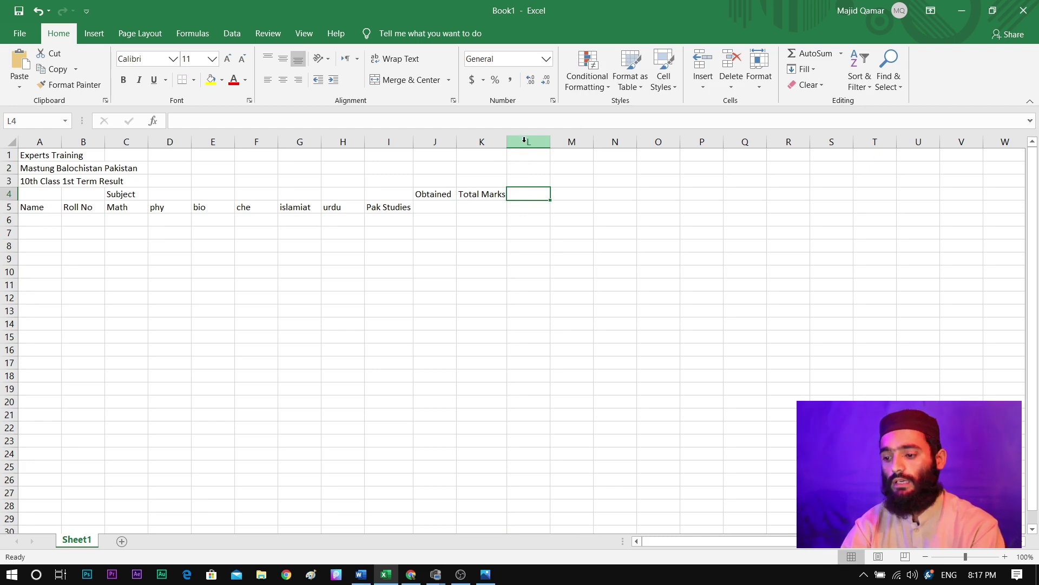
{"action": "double_click", "coordinate": [533, 194]}
{"action": "type", "text": "Result"}
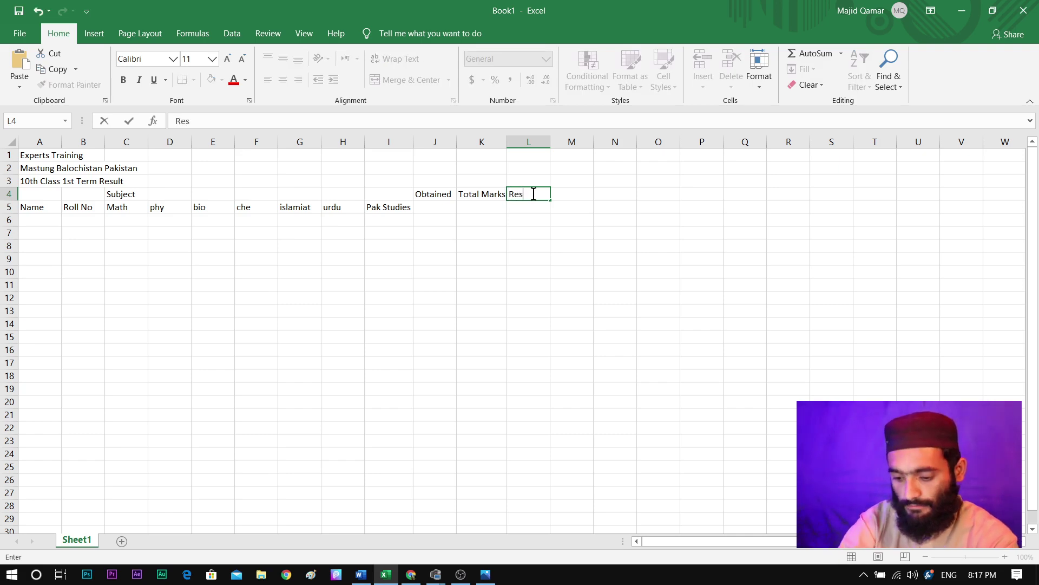
{"action": "left_click", "coordinate": [571, 142]}
Enter the column heading "Percentage" in cell M4 and widen column M to fit it
{"action": "left_click", "coordinate": [571, 193]}
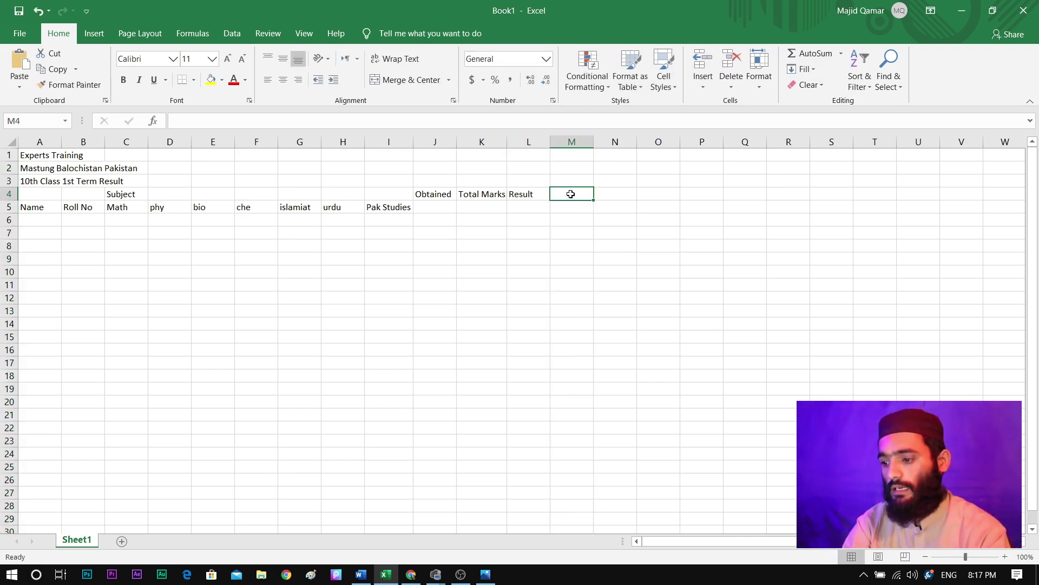
{"action": "type", "text": "P"}
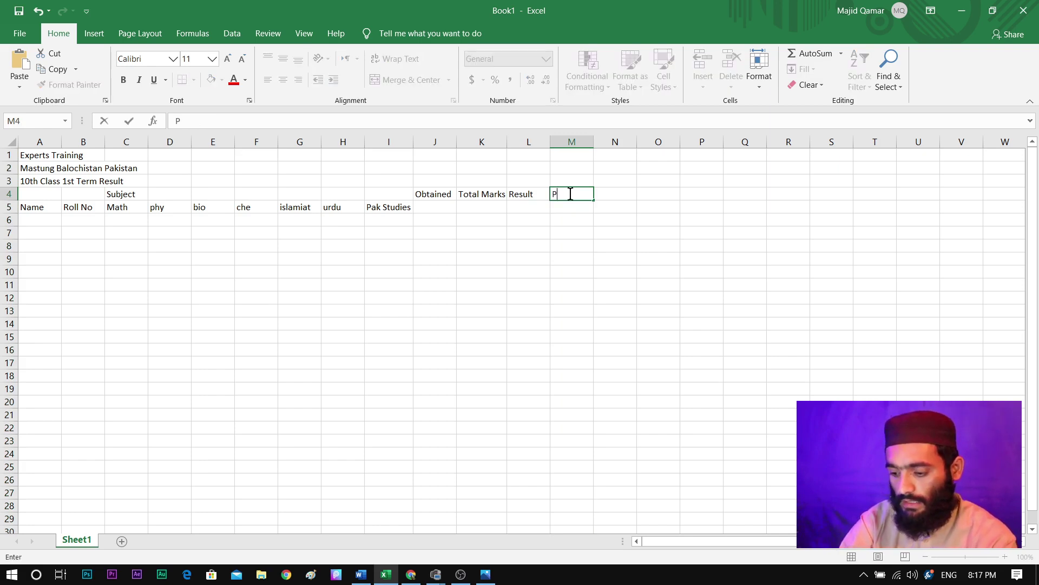
{"action": "type", "text": "ercentag"}
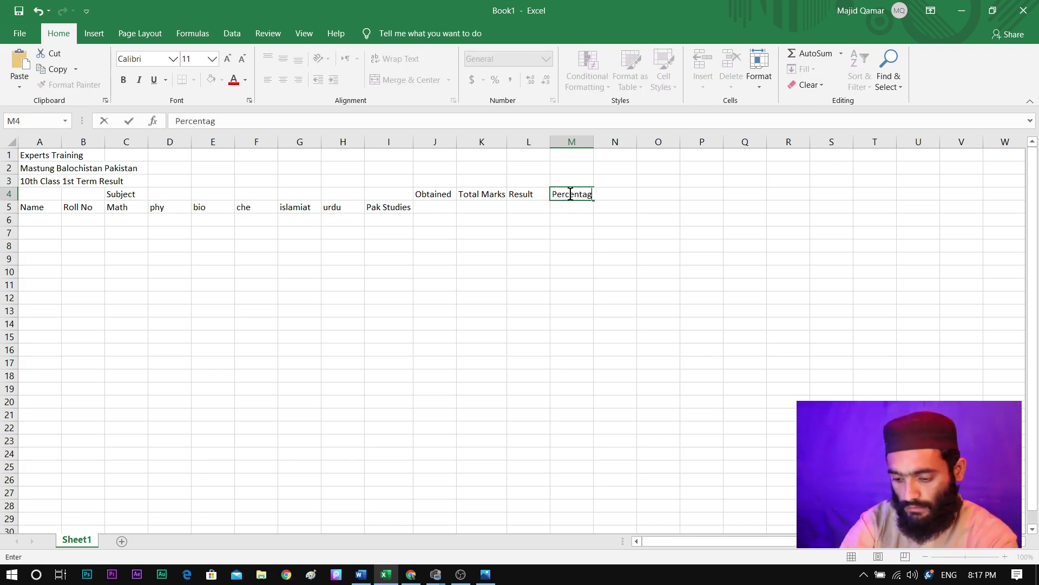
{"action": "type", "text": "e"}
{"action": "left_click", "coordinate": [573, 142]}
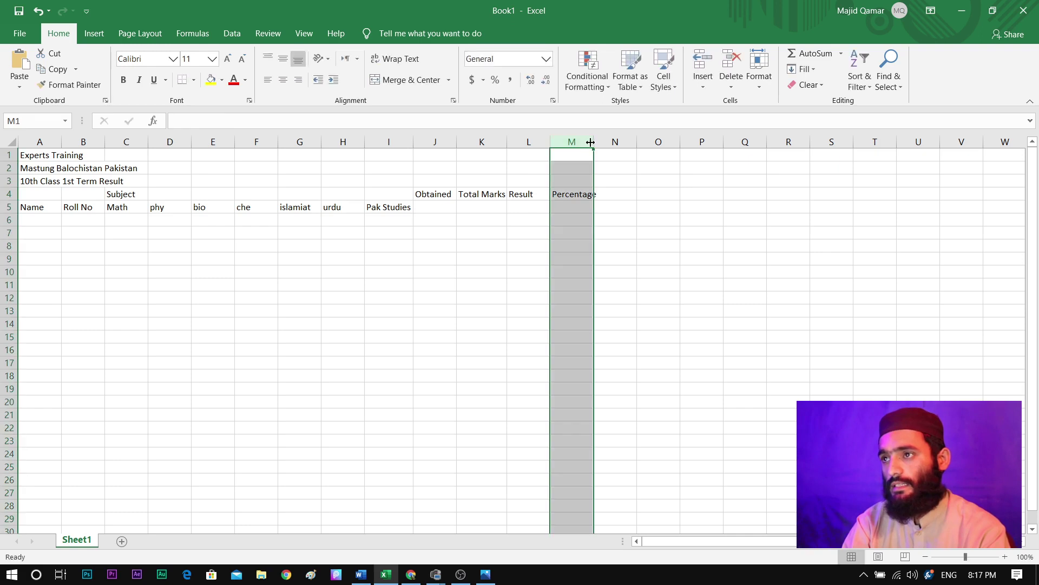
{"action": "left_click_drag", "start_coordinate": [594, 142], "coordinate": [598, 142]}
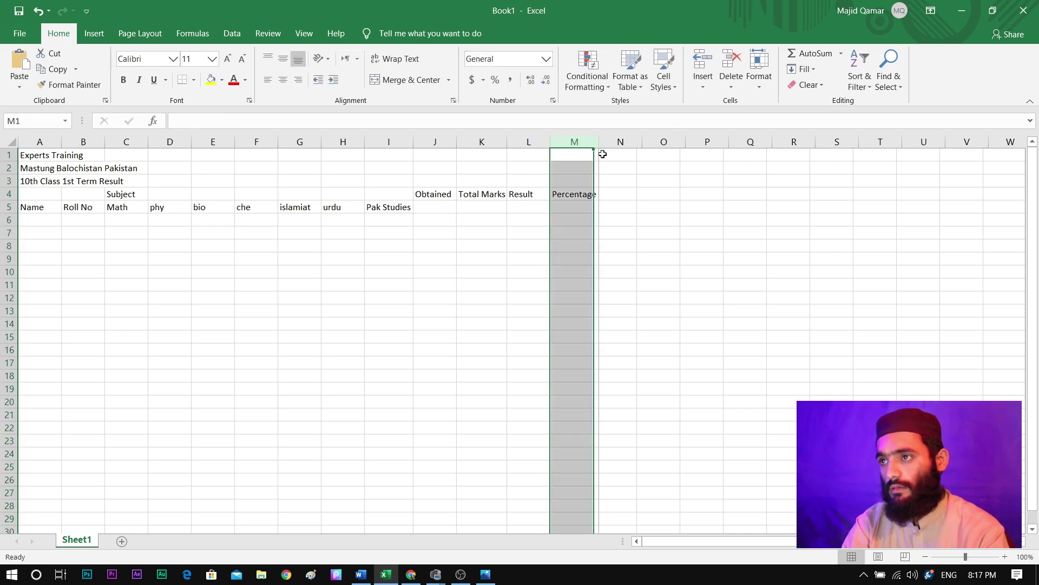
Enter the column heading "Grade" in cell N4
{"action": "left_click", "coordinate": [614, 195]}
{"action": "type", "text": "Grade"}
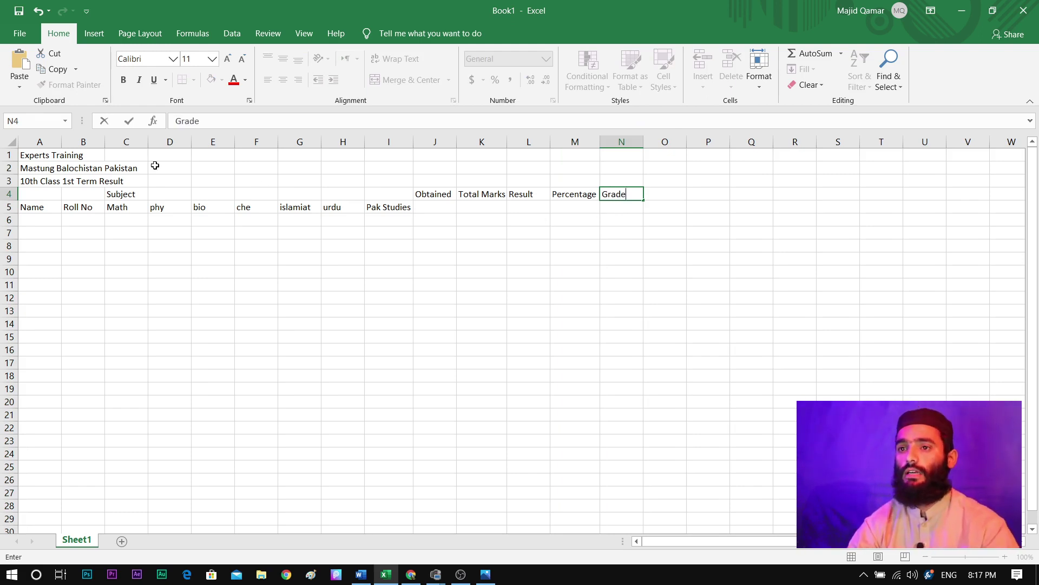
{"action": "left_click_drag", "start_coordinate": [22, 153], "coordinate": [617, 158]}
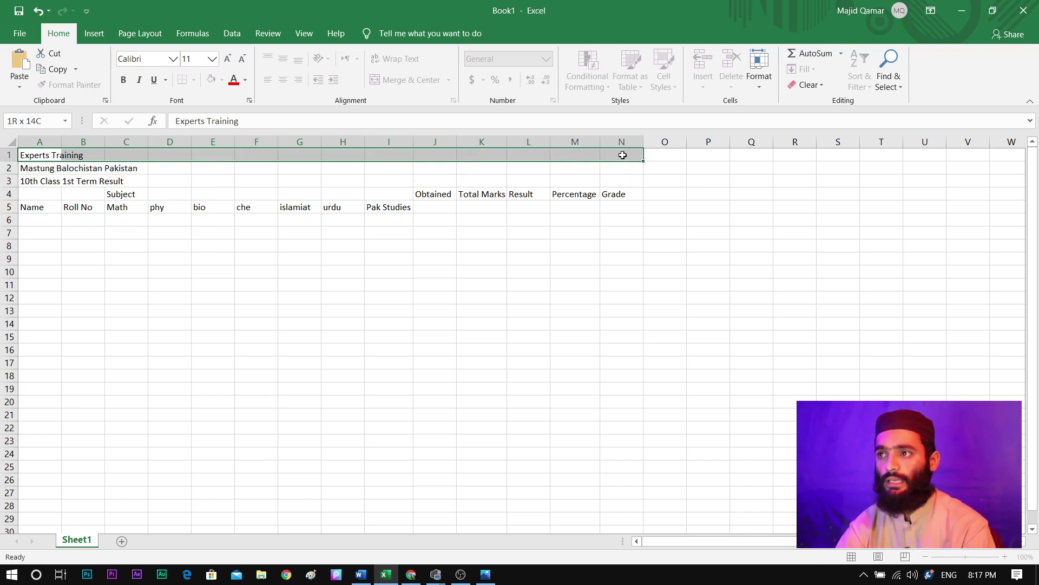
{"action": "left_click", "coordinate": [209, 194]}
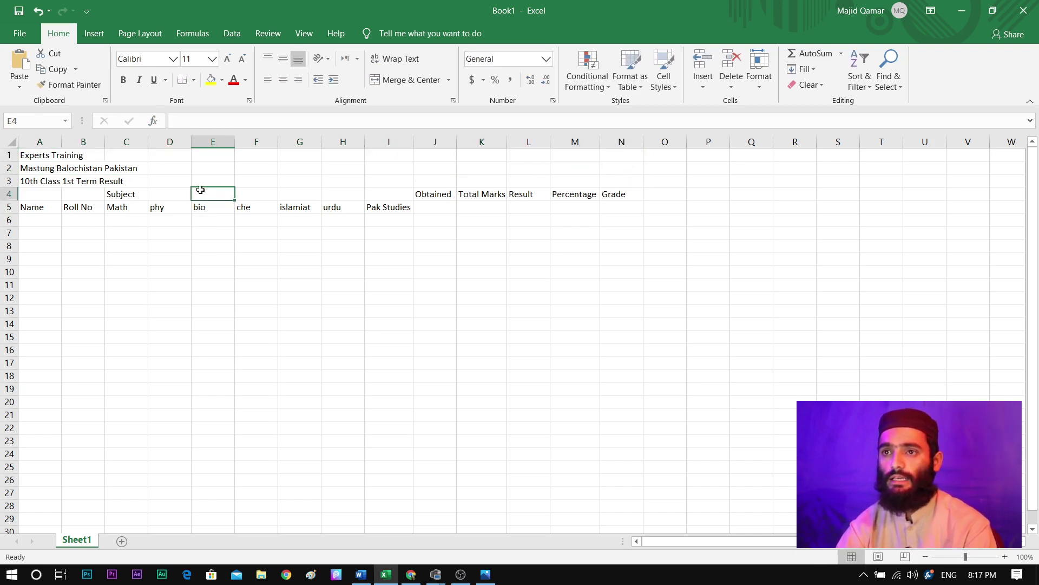
{"action": "left_click", "coordinate": [176, 210]}
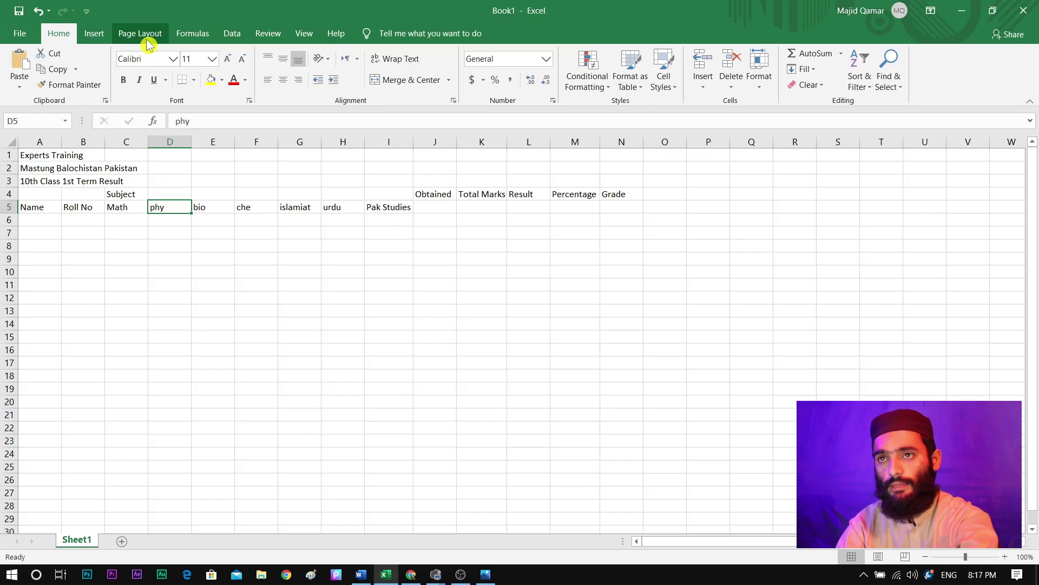
Set the page to A4 paper size in landscape orientation
{"action": "left_click", "coordinate": [147, 70]}
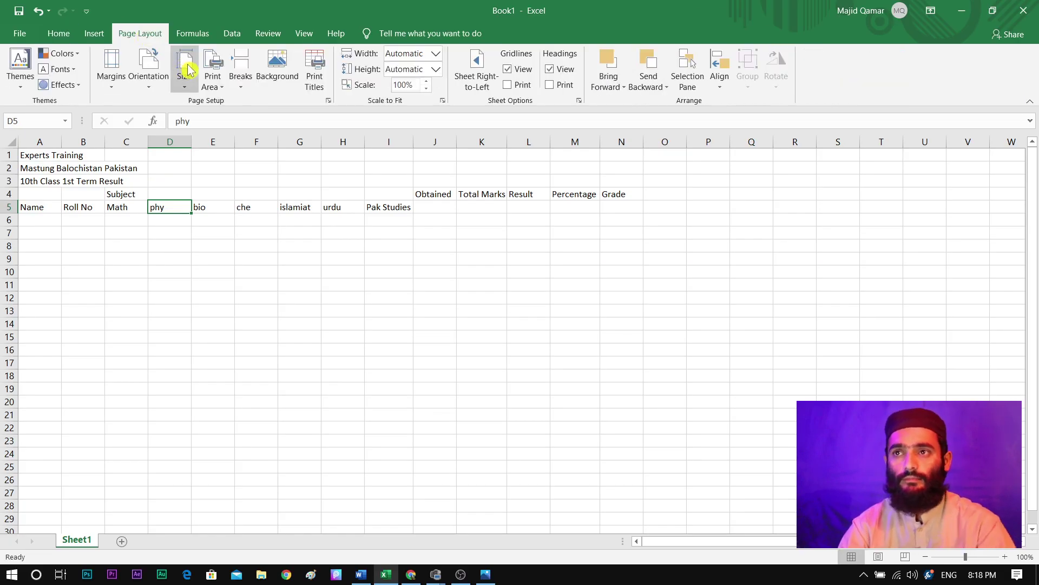
{"action": "left_click", "coordinate": [185, 81]}
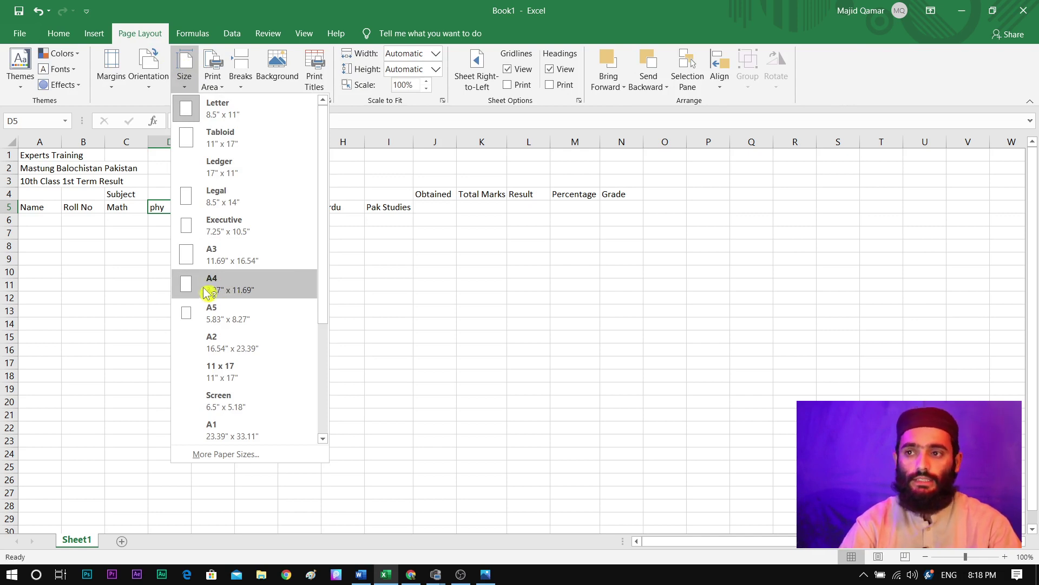
{"action": "left_click", "coordinate": [201, 288]}
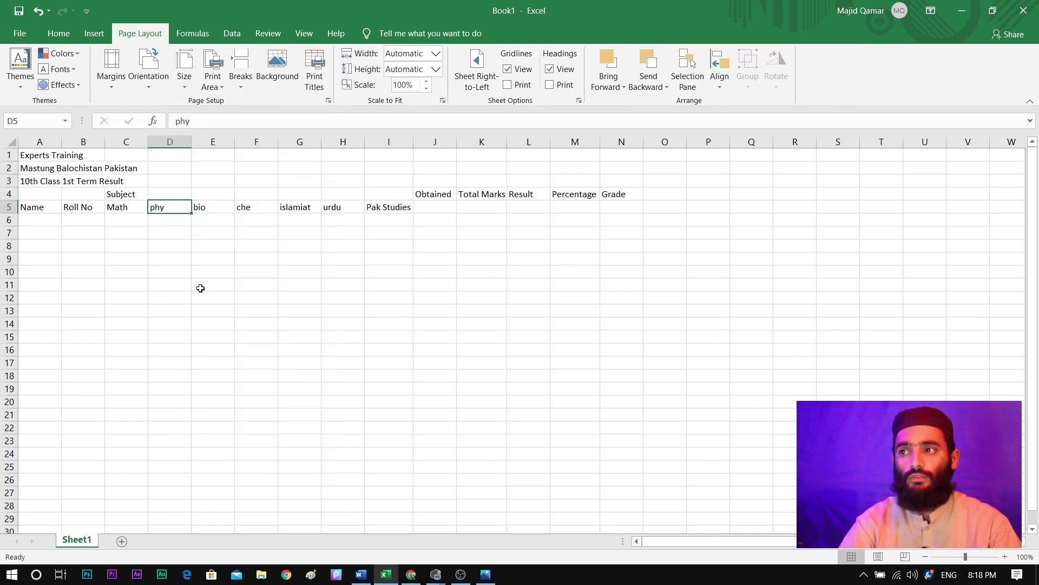
{"action": "left_click", "coordinate": [154, 86]}
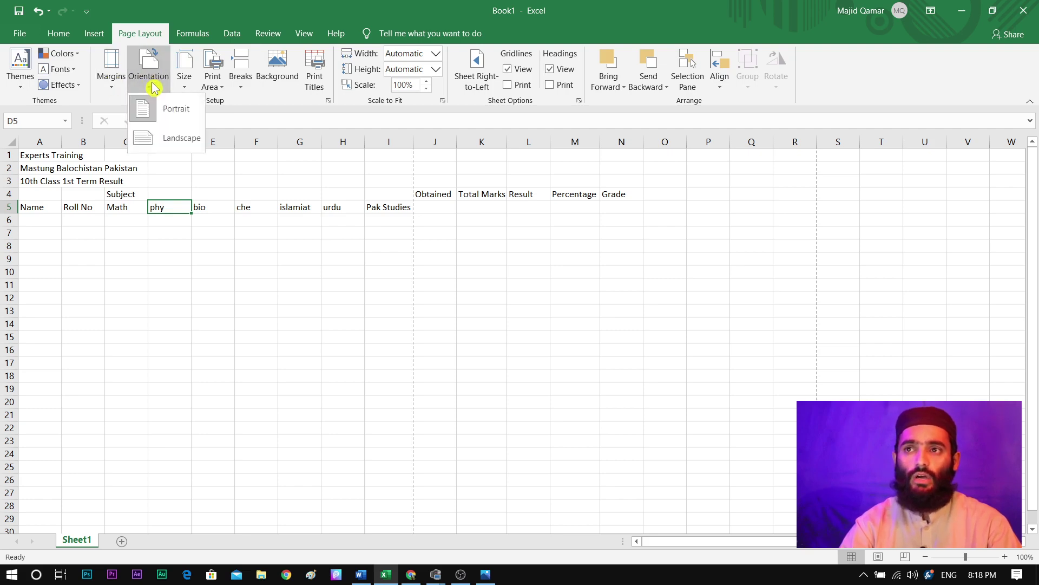
{"action": "left_click", "coordinate": [152, 140]}
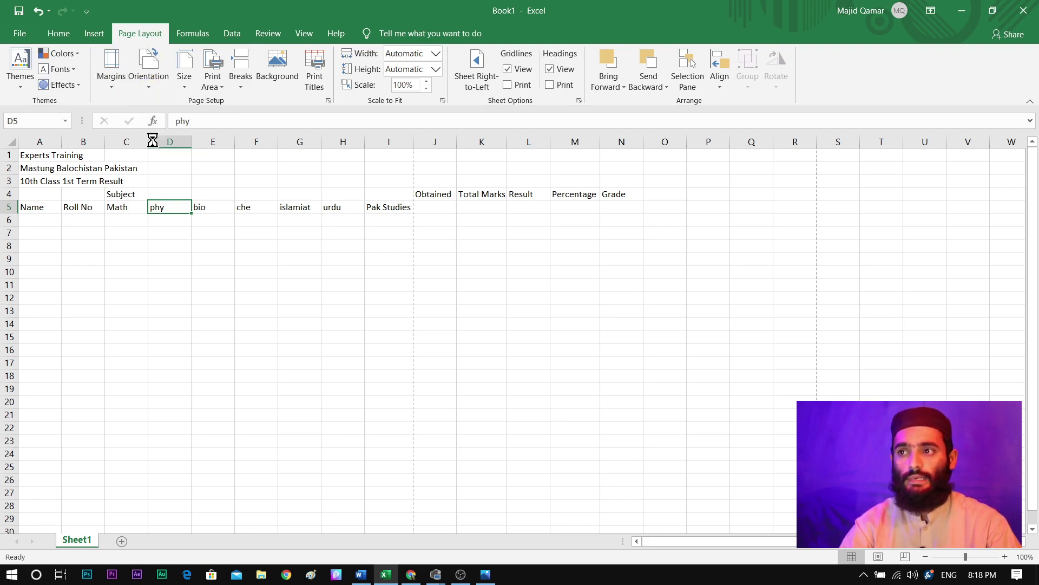
Apply the Narrow page margins and centre the sheet horizontally, but not vertically, on the page
{"action": "left_click", "coordinate": [118, 86]}
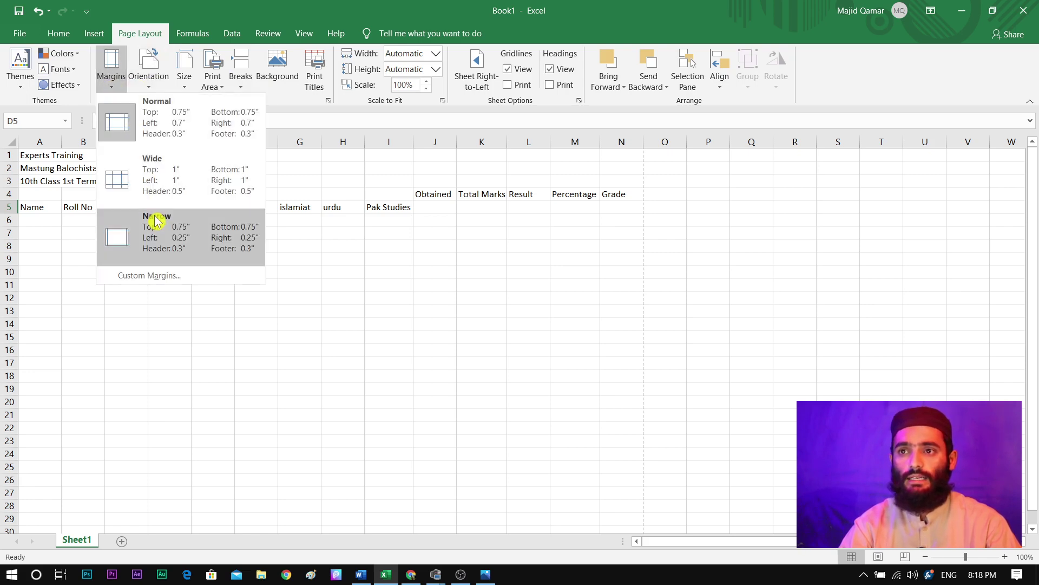
{"action": "left_click", "coordinate": [155, 221]}
{"action": "left_click", "coordinate": [112, 87]}
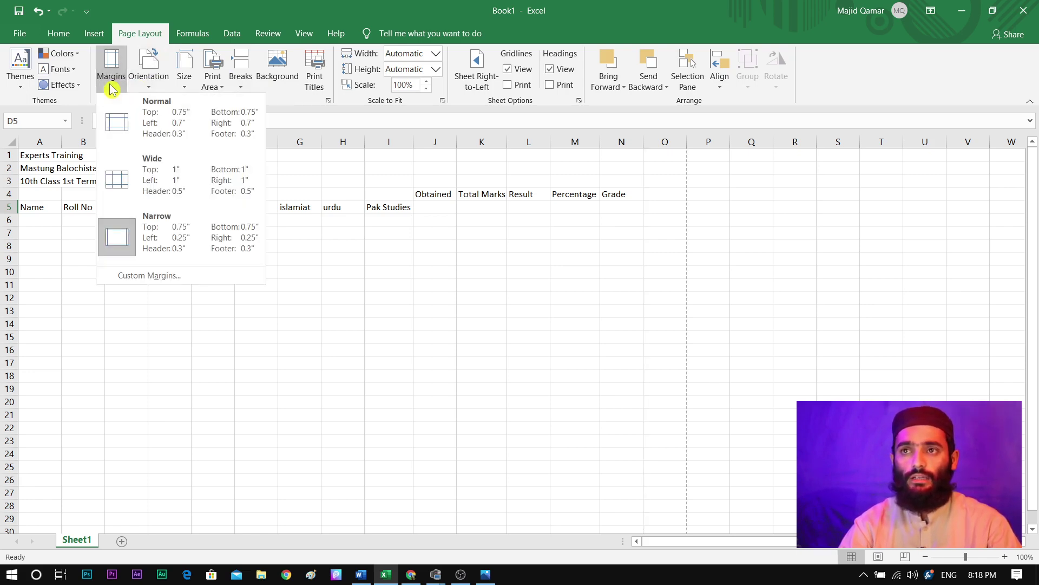
{"action": "left_click", "coordinate": [138, 278]}
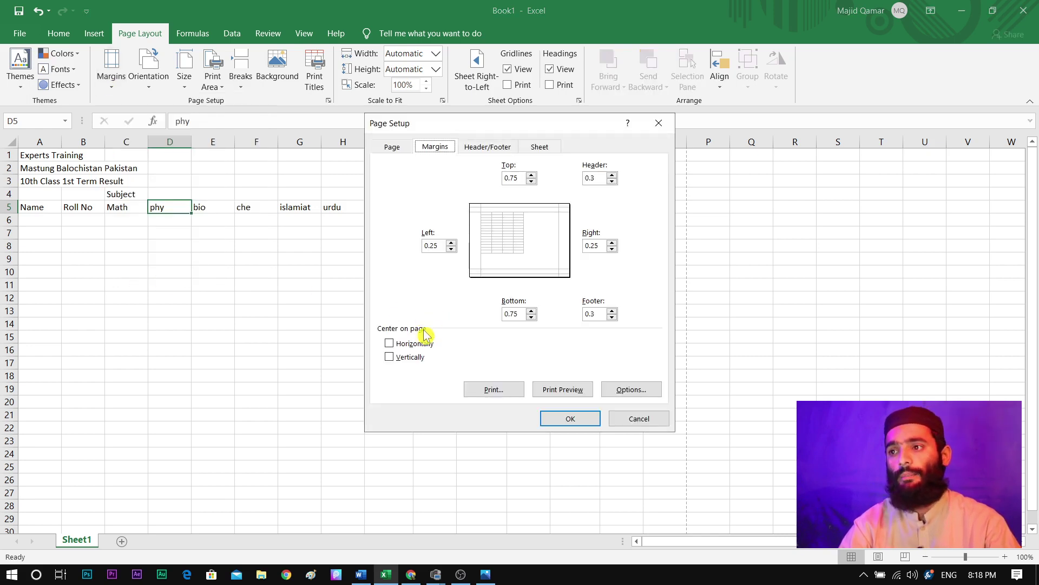
{"action": "left_click", "coordinate": [390, 345]}
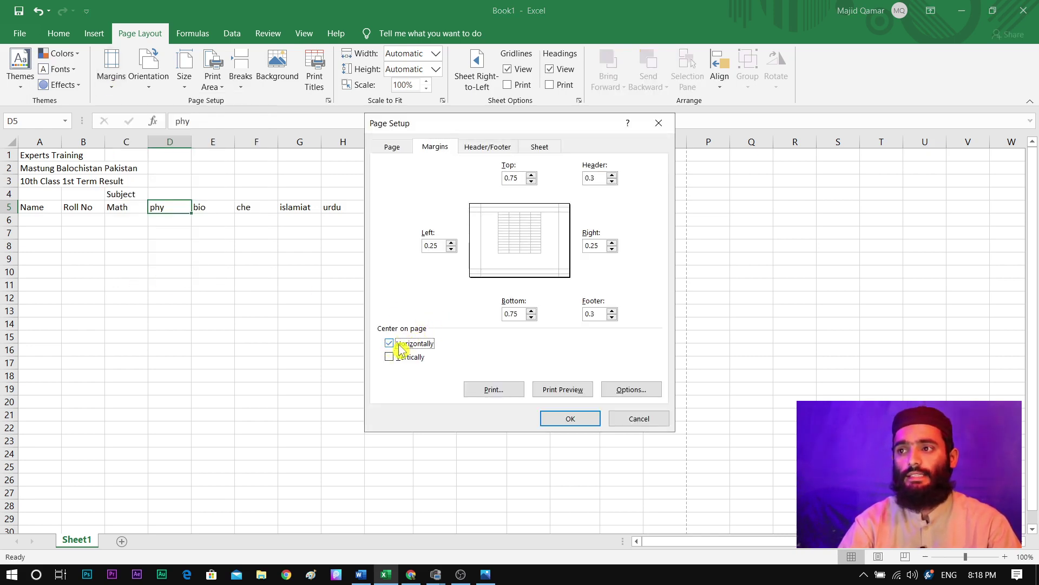
{"action": "left_click", "coordinate": [390, 358]}
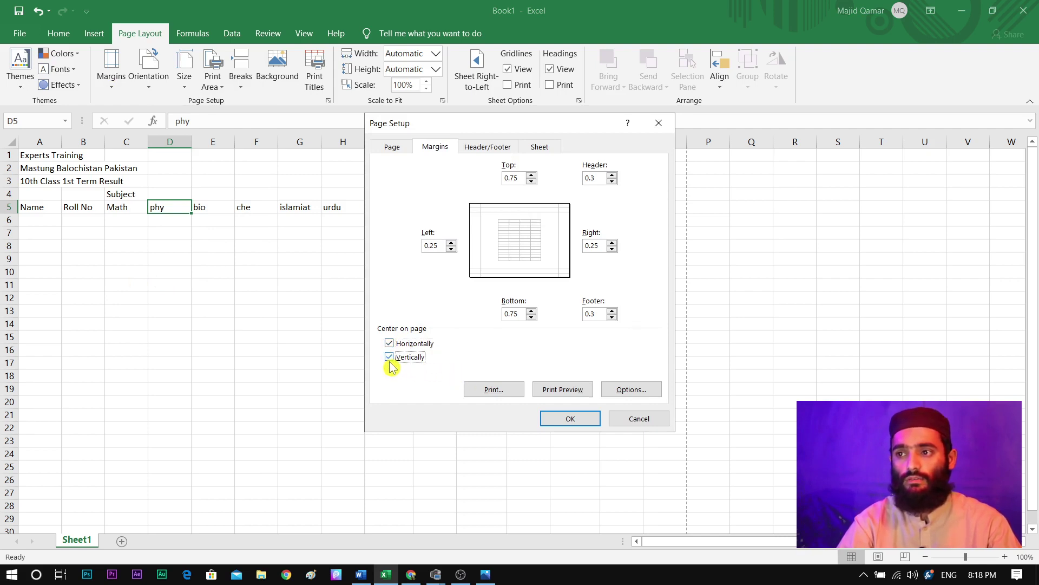
{"action": "left_click", "coordinate": [389, 356]}
{"action": "left_click", "coordinate": [390, 344]}
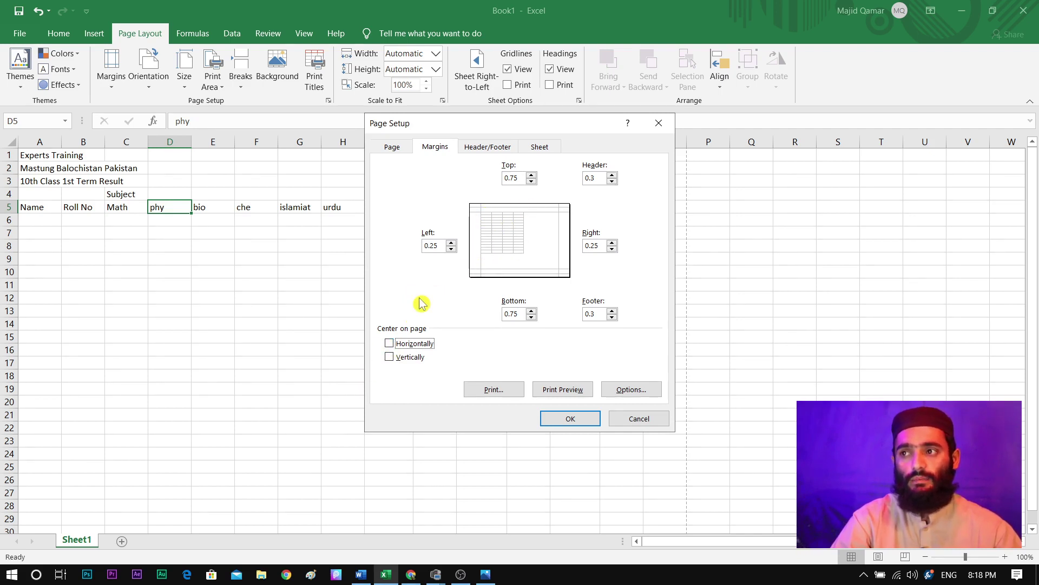
{"action": "left_click", "coordinate": [389, 344]}
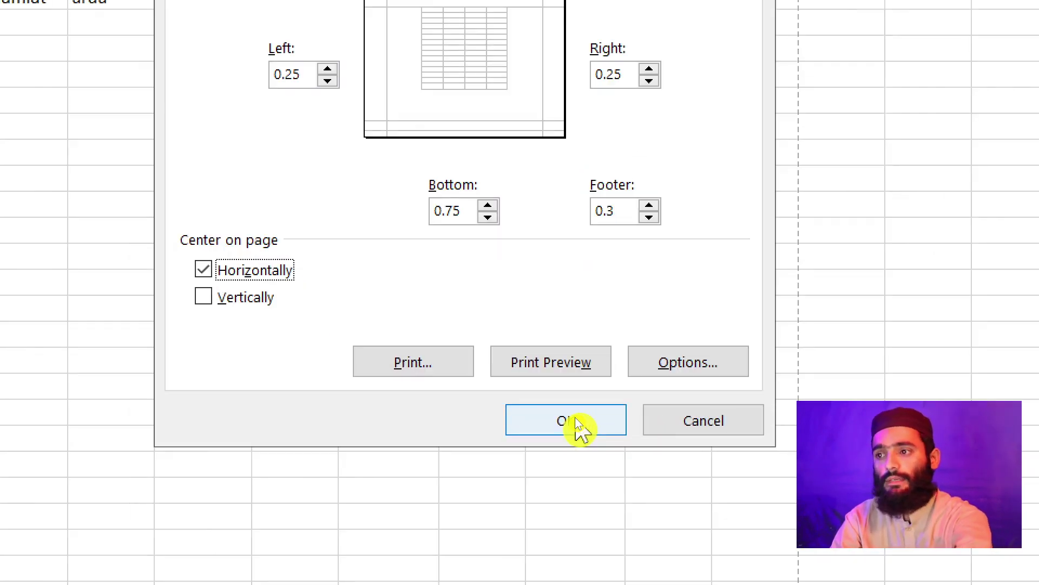
{"action": "left_click", "coordinate": [575, 418]}
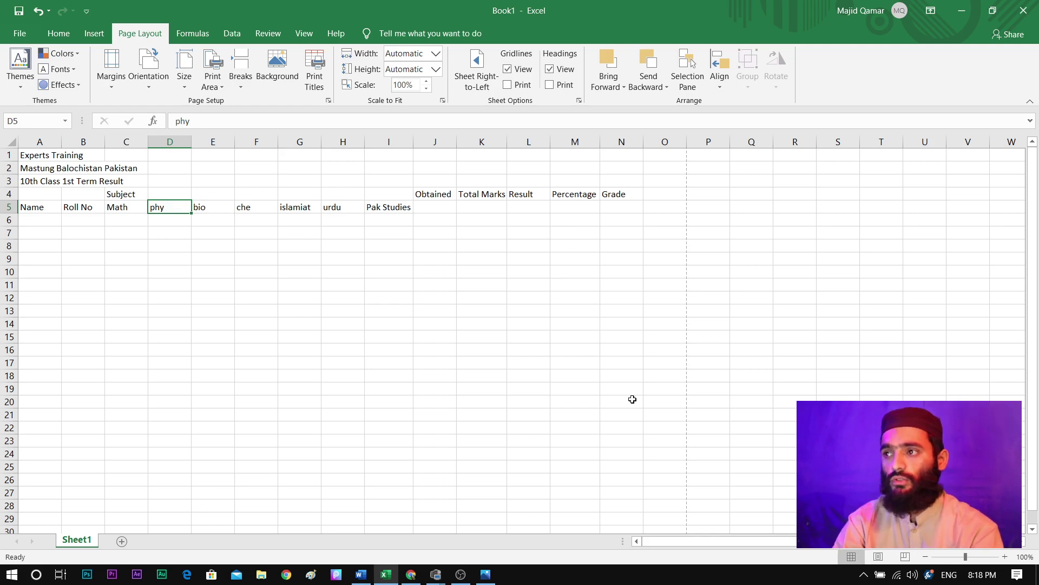
Check where the page-break lines bound the printable area of the sheet
{"action": "scroll", "coordinate": [574, 584], "scroll_direction": "down", "scroll_amount": 2}
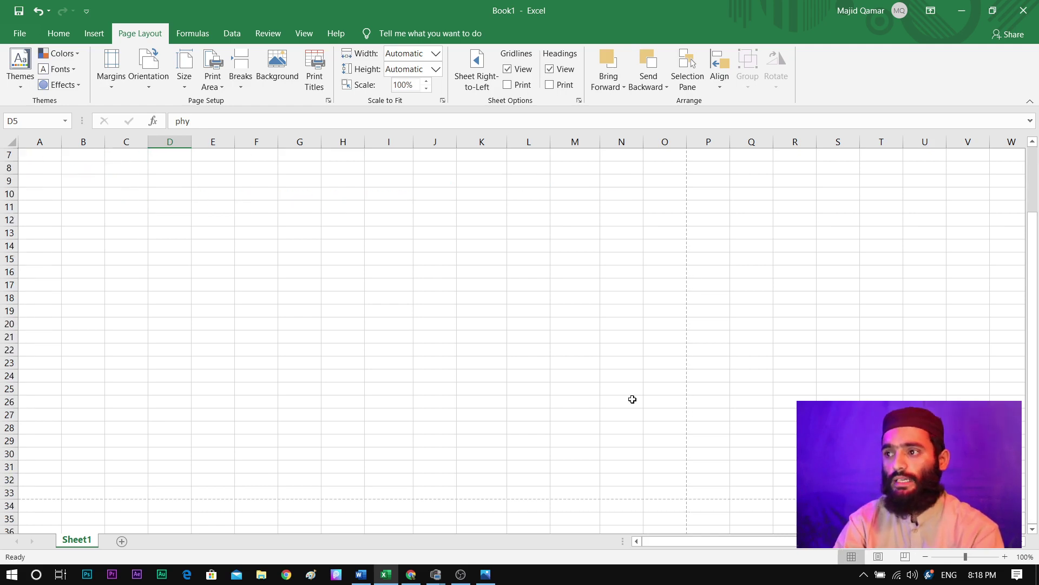
{"action": "scroll", "coordinate": [632, 399], "scroll_direction": "down", "scroll_amount": 2}
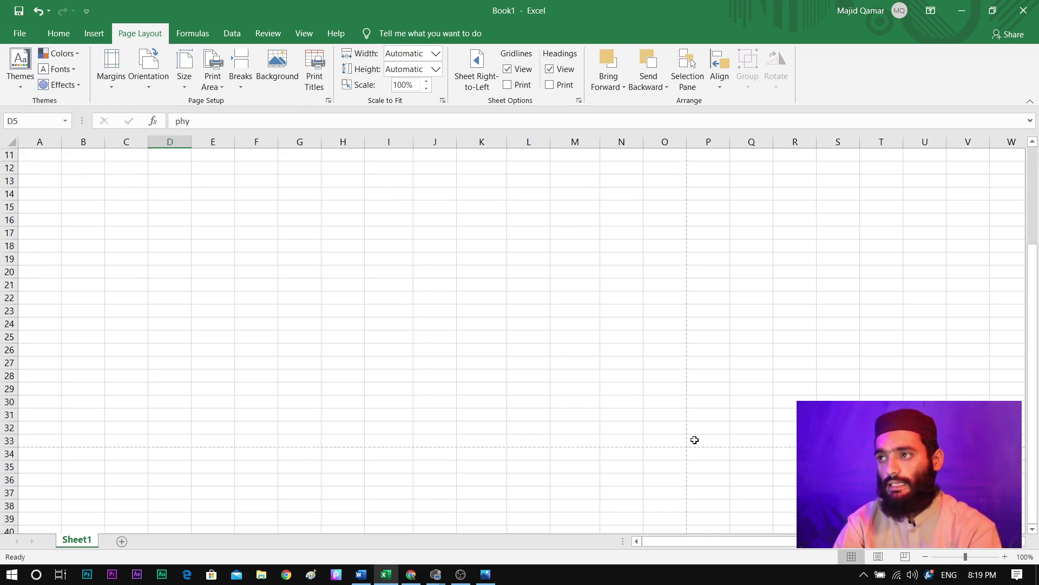
{"action": "scroll", "coordinate": [408, 282], "scroll_direction": "up", "scroll_amount": 2}
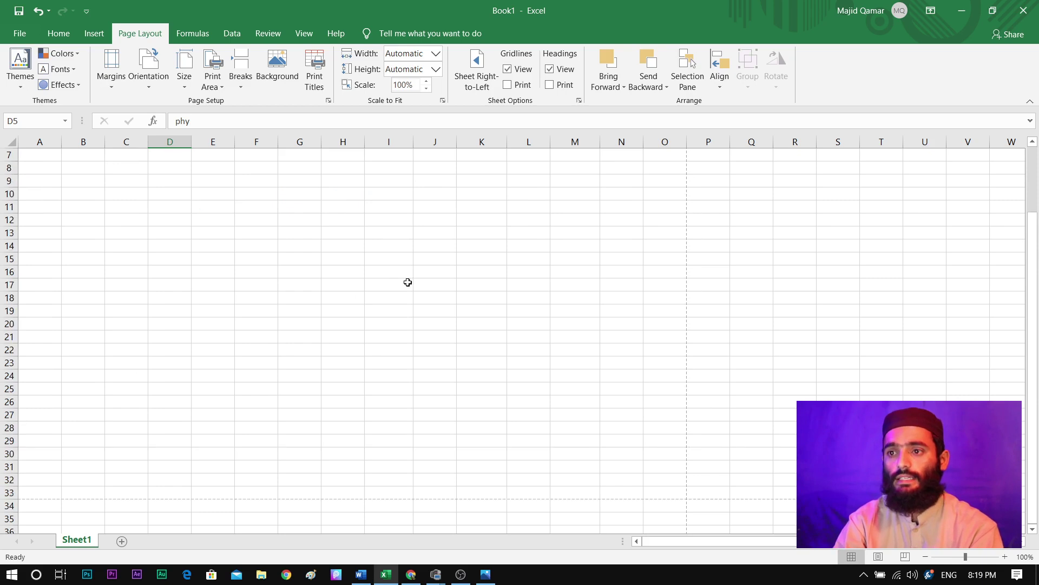
{"action": "scroll", "coordinate": [408, 282], "scroll_direction": "up", "scroll_amount": 2}
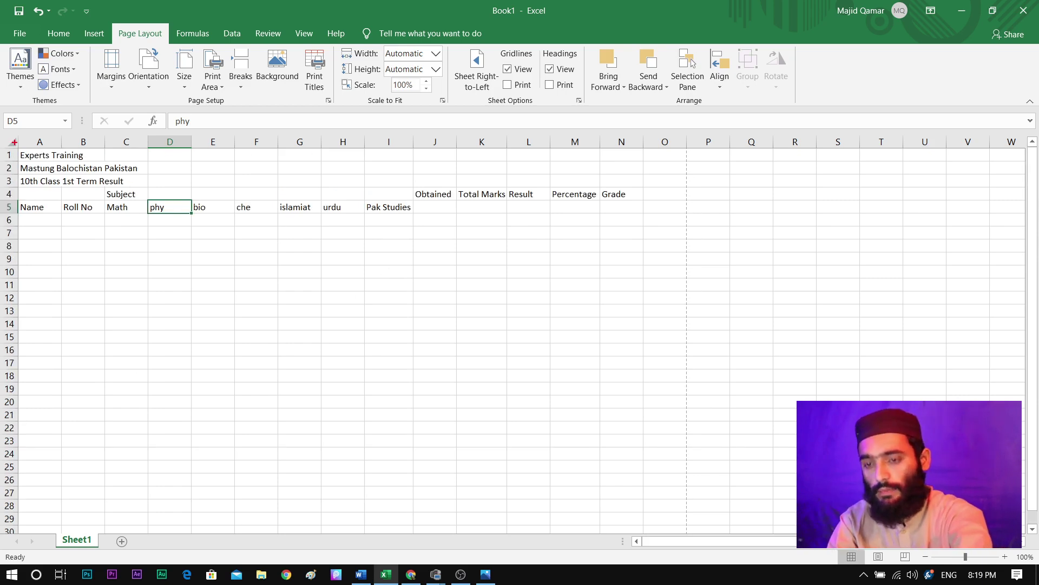
{"action": "mouse_move", "coordinate": [17, 149]}
{"action": "left_mouse_down"}
{"action": "mouse_move", "coordinate": [165, 269]}
{"action": "mouse_move", "coordinate": [504, 411]}
{"action": "mouse_move", "coordinate": [645, 509]}
{"action": "mouse_move", "coordinate": [672, 511]}
{"action": "mouse_move", "coordinate": [686, 535]}
{"action": "left_mouse_up"}
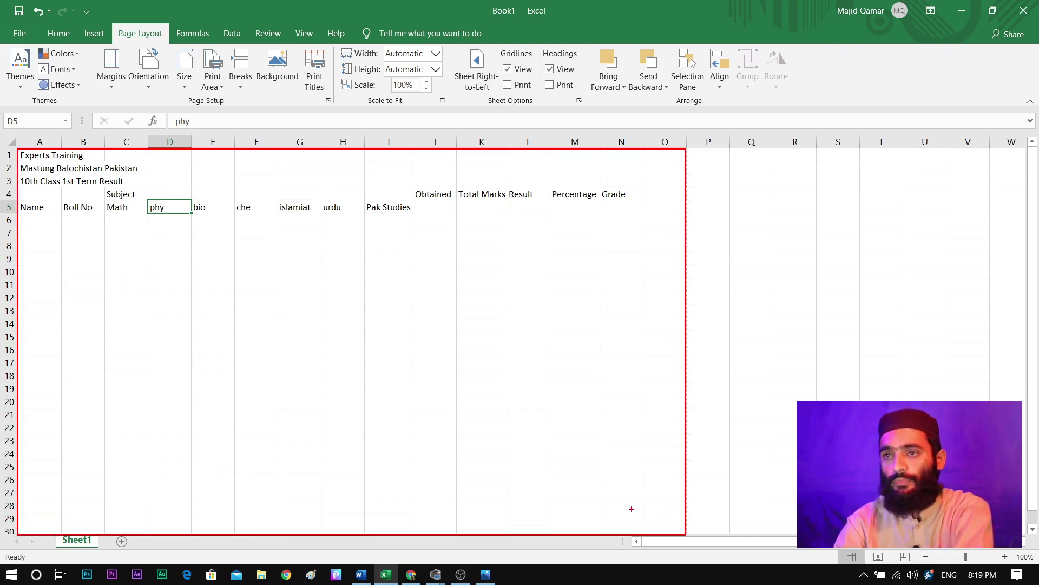
{"action": "key", "text": "Escape"}
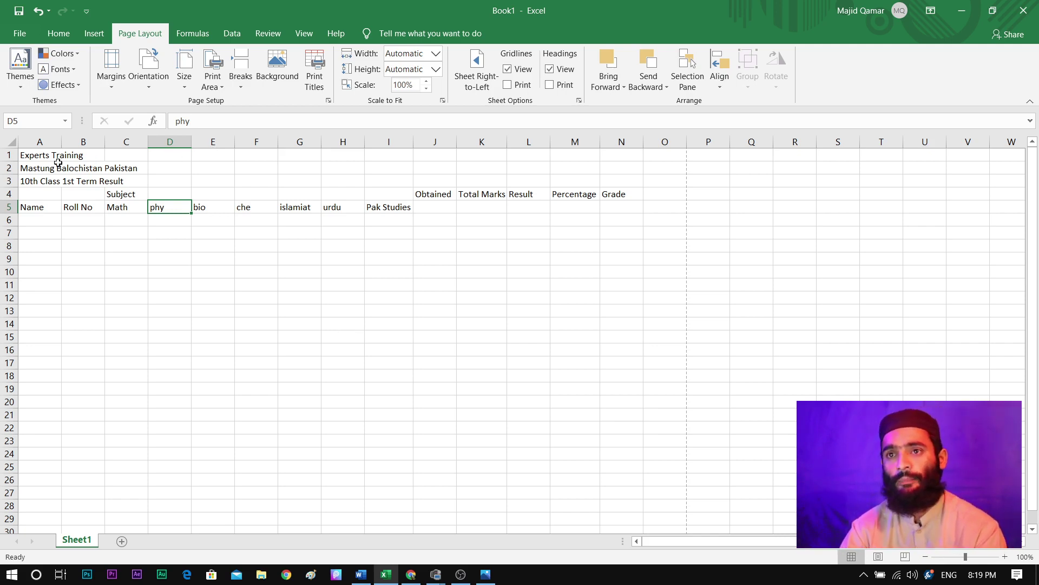
Merge the "Experts Training" title across A1:O1 and centre it horizontally and vertically
{"action": "left_click_drag", "start_coordinate": [24, 153], "coordinate": [664, 150]}
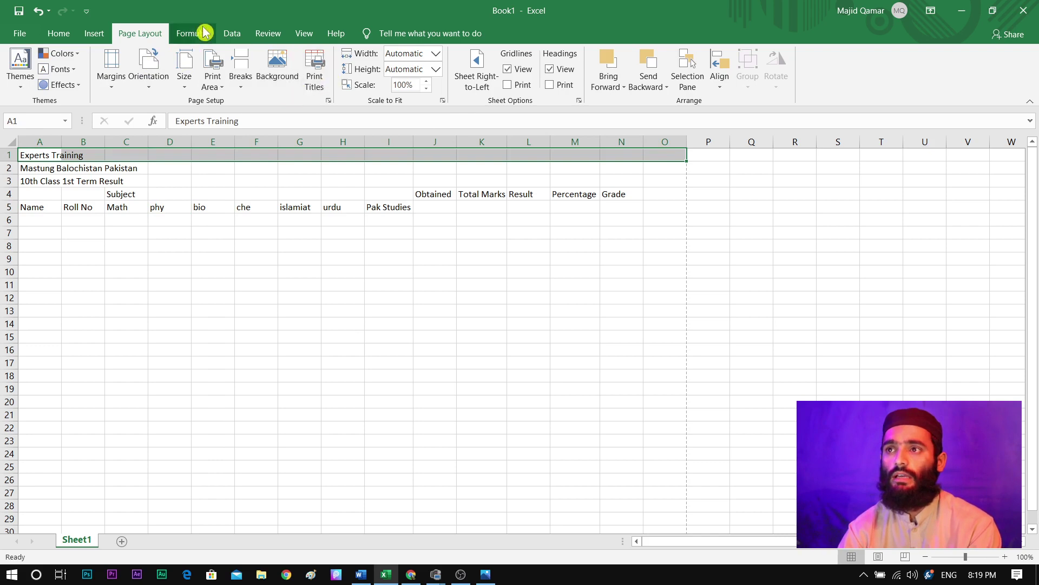
{"action": "left_click", "coordinate": [58, 35]}
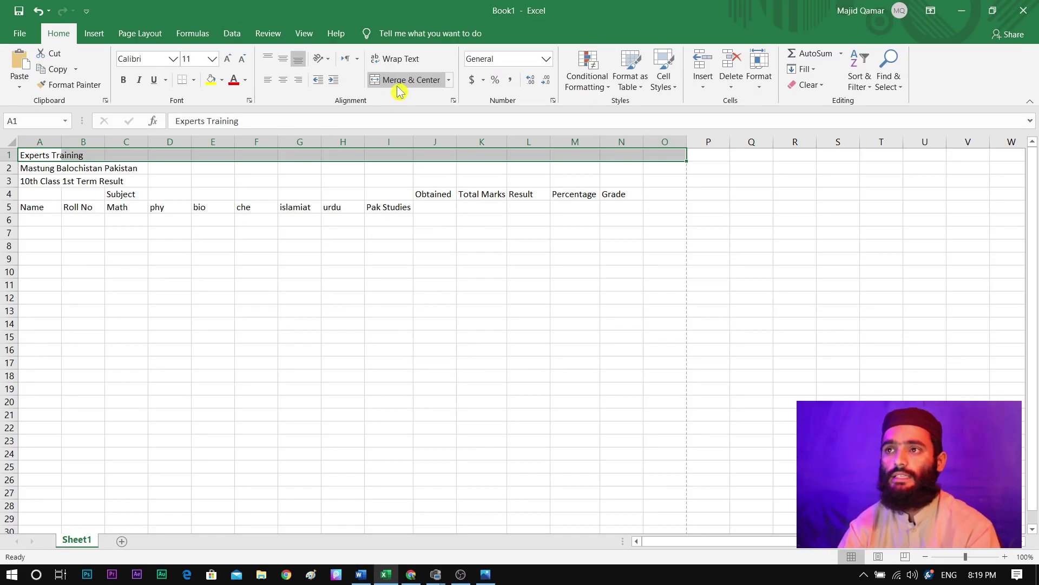
{"action": "left_click", "coordinate": [397, 85]}
{"action": "left_click", "coordinate": [282, 80]}
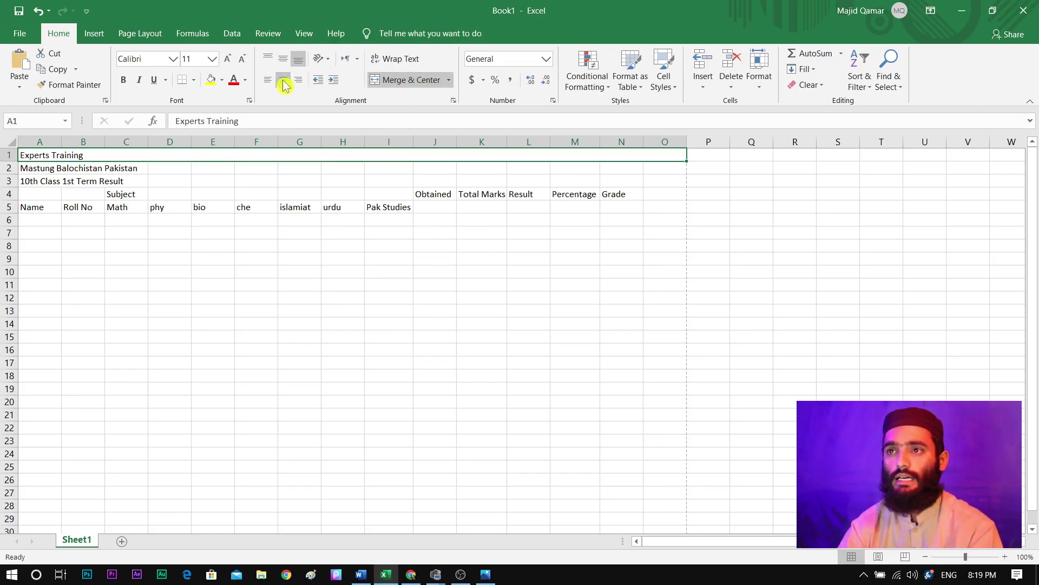
{"action": "left_click", "coordinate": [283, 59]}
{"action": "left_click", "coordinate": [283, 80]}
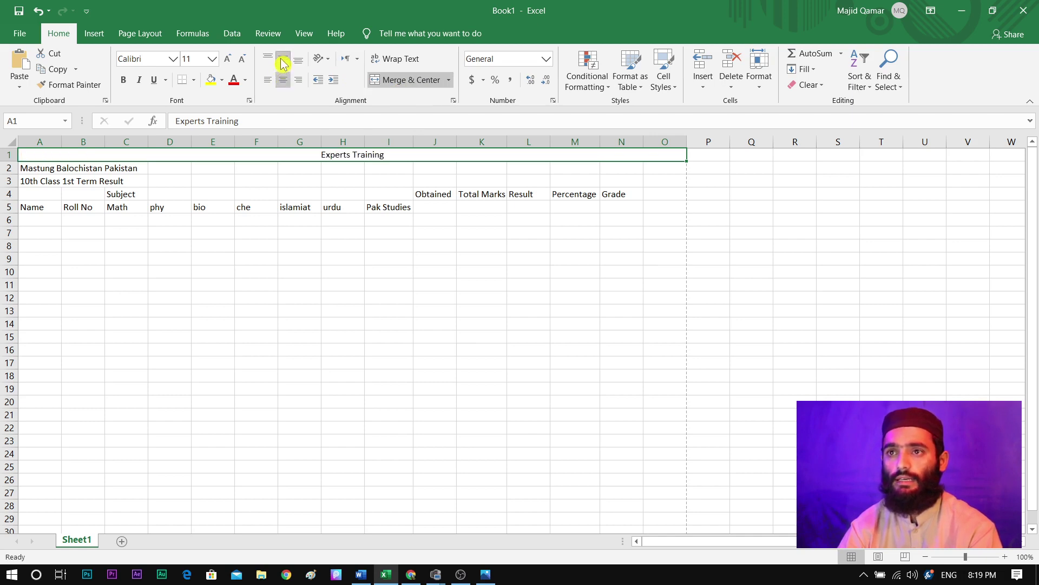
{"action": "left_click", "coordinate": [284, 80]}
{"action": "left_click", "coordinate": [284, 80]}
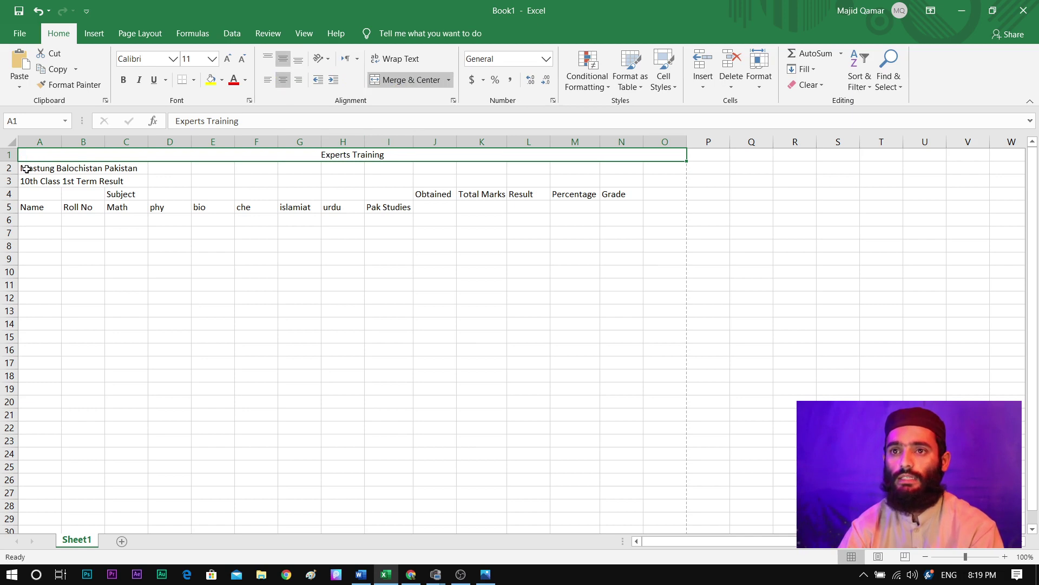
Merge the "Mastung Balochistan Pakistan" line across A2:O2 and centre it horizontally and vertically
{"action": "left_click", "coordinate": [9, 168]}
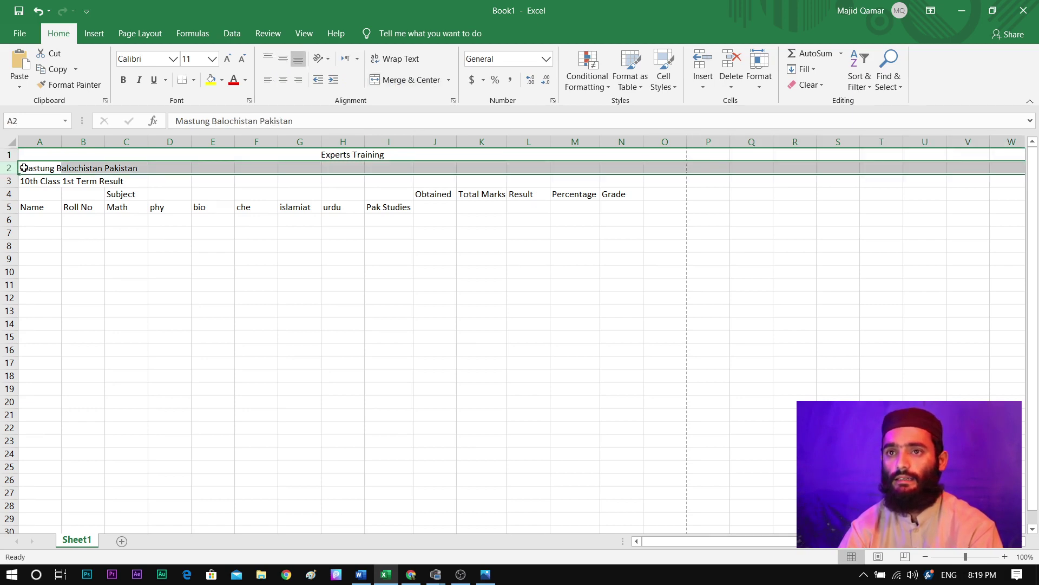
{"action": "left_click_drag", "start_coordinate": [24, 168], "coordinate": [663, 166]}
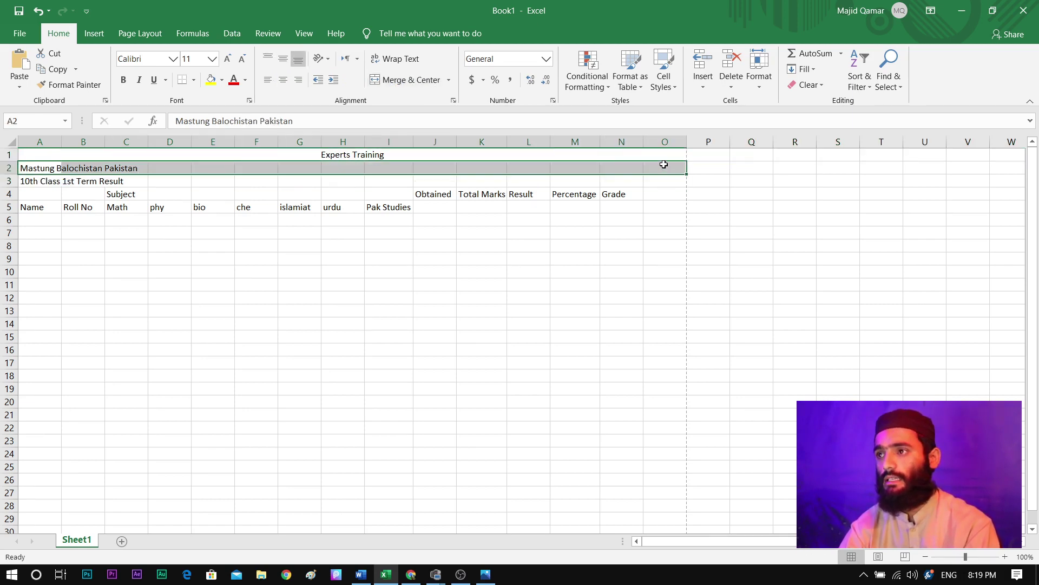
{"action": "left_click", "coordinate": [283, 79]}
{"action": "left_click", "coordinate": [283, 59]}
{"action": "left_click", "coordinate": [395, 79]}
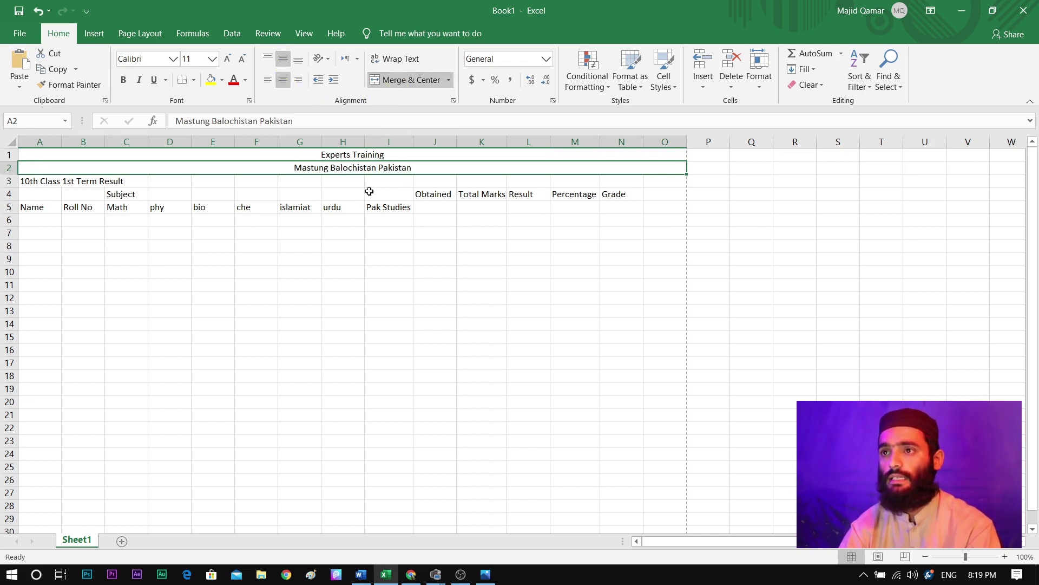
Merge the "10th Class 1st Term Result" line across A3:O3 and centre it horizontally and vertically
{"action": "left_click_drag", "start_coordinate": [20, 181], "coordinate": [680, 181]}
{"action": "left_click", "coordinate": [405, 79]}
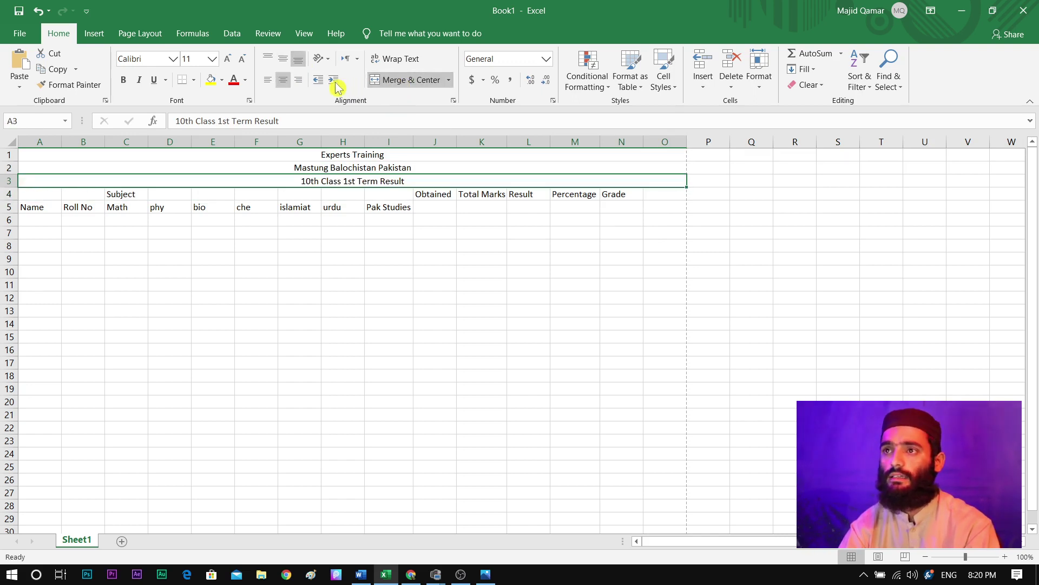
{"action": "left_click", "coordinate": [283, 80]}
{"action": "left_click", "coordinate": [282, 60]}
{"action": "left_click", "coordinate": [283, 80]}
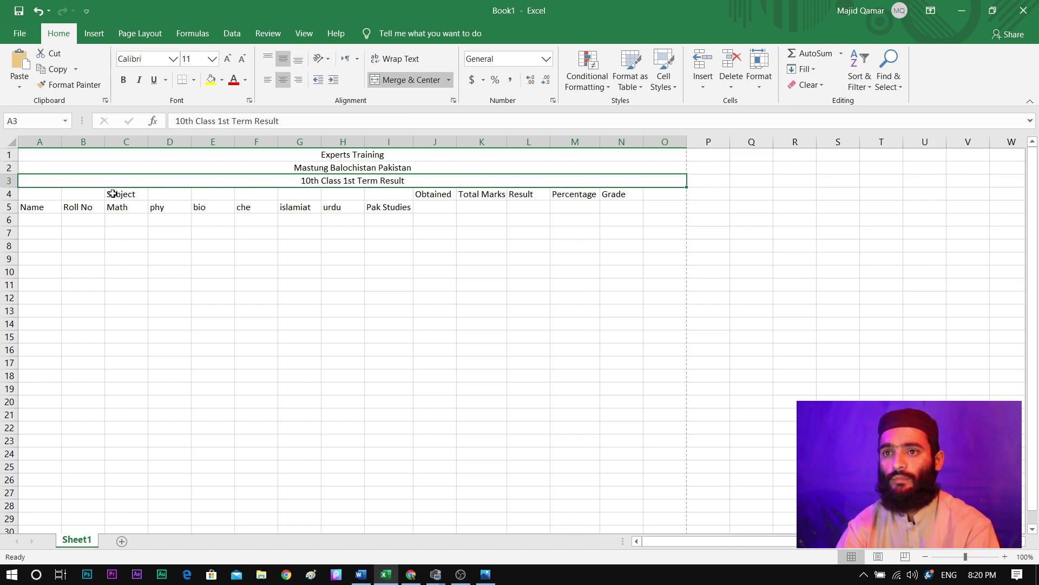
Merge and centre the "Subject" heading across C4:I4 above the subject columns, with middle vertical alignment
{"action": "left_click_drag", "start_coordinate": [112, 194], "coordinate": [391, 197]}
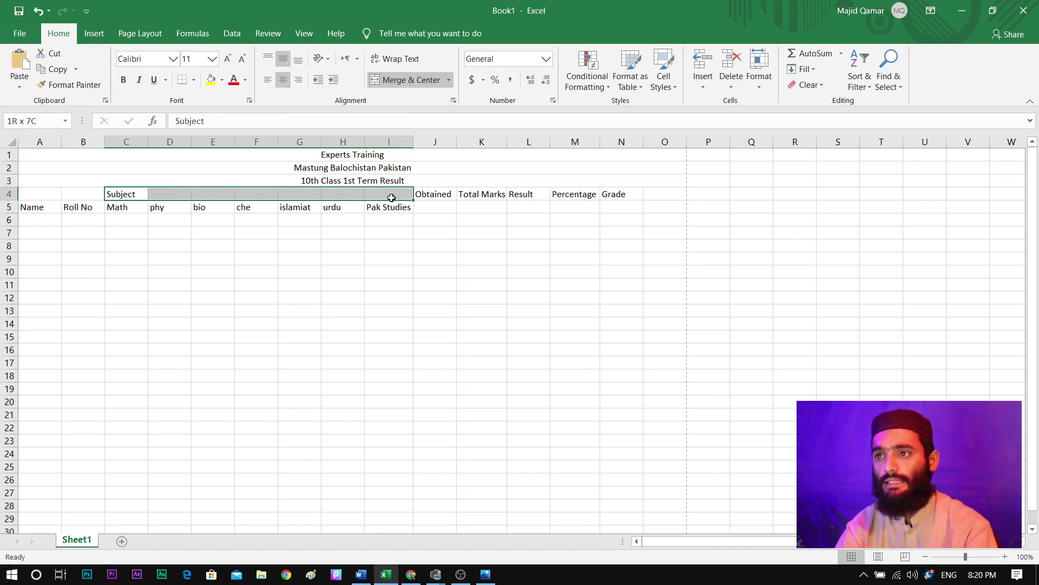
{"action": "left_click", "coordinate": [414, 81]}
{"action": "left_click", "coordinate": [282, 64]}
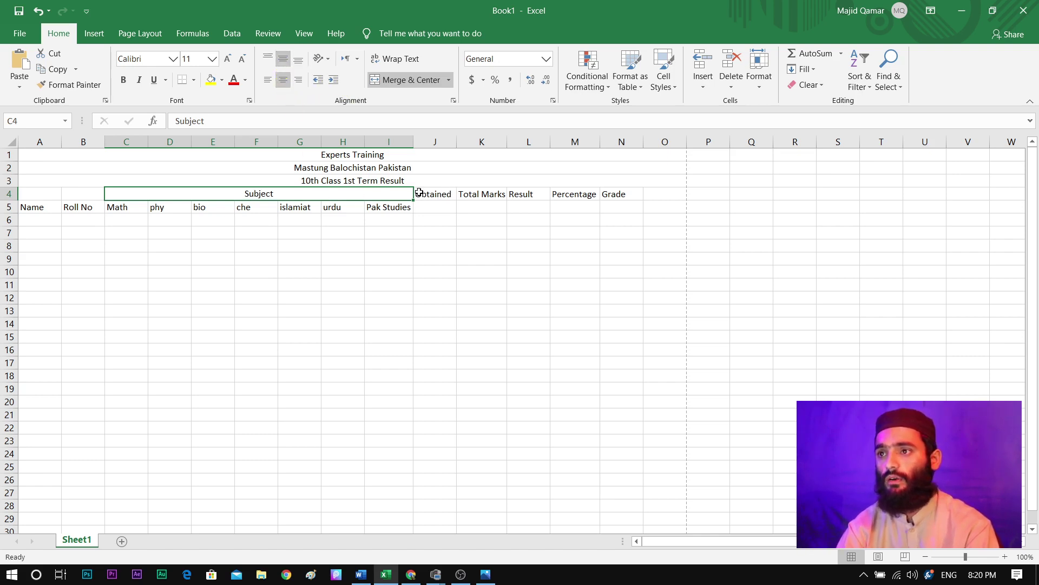
Merge and centre J4:N5 into one "Obtained" heading, keeping only the upper-left value, with middle vertical alignment
{"action": "left_click_drag", "start_coordinate": [418, 192], "coordinate": [623, 206]}
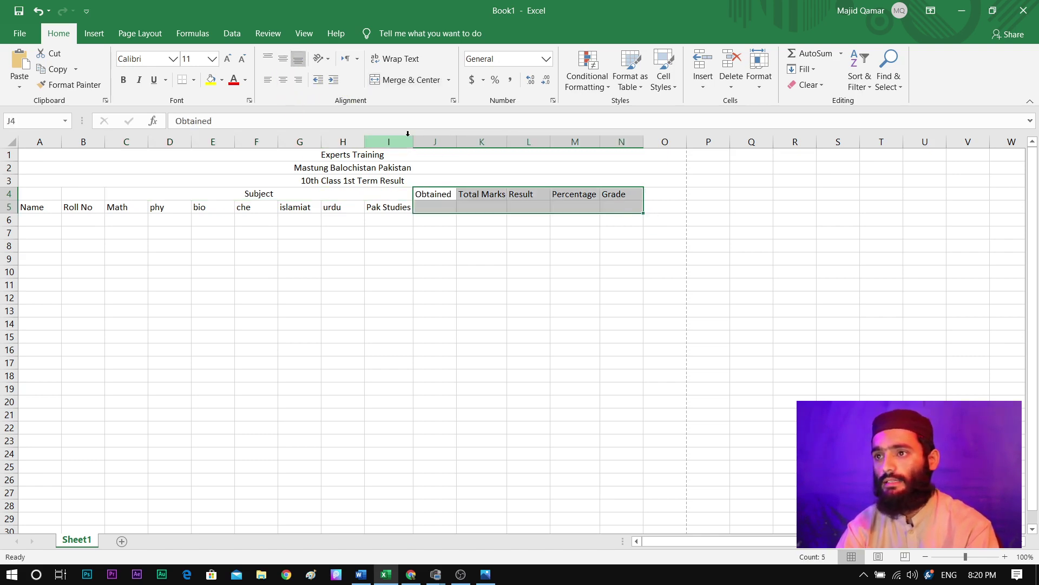
{"action": "left_click", "coordinate": [381, 80]}
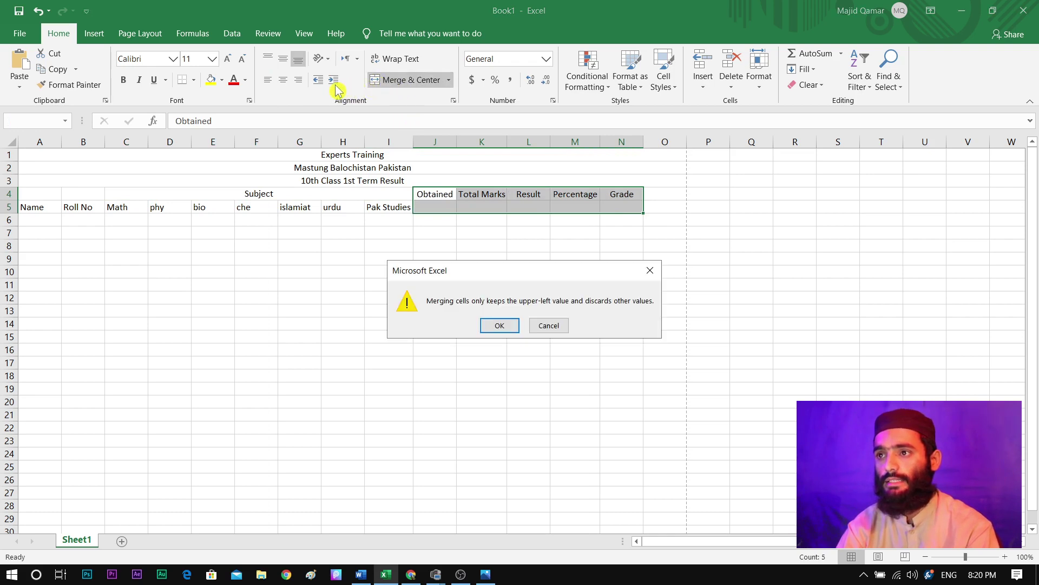
{"action": "left_click", "coordinate": [499, 326]}
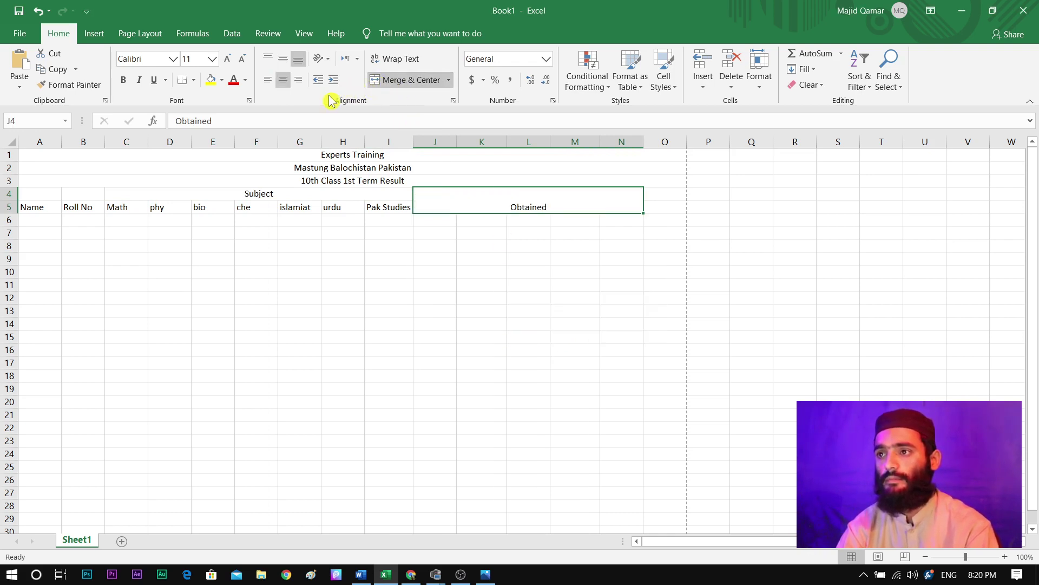
{"action": "left_click", "coordinate": [282, 59]}
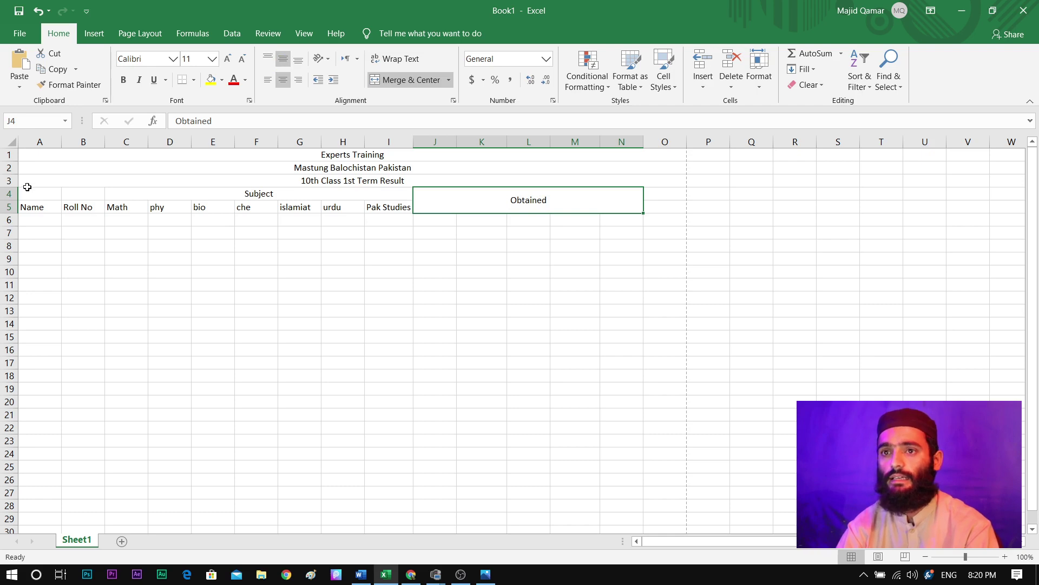
Try merging the Name and Roll No heading cells across A4:B5, and undo that merge
{"action": "left_click_drag", "start_coordinate": [27, 186], "coordinate": [77, 206]}
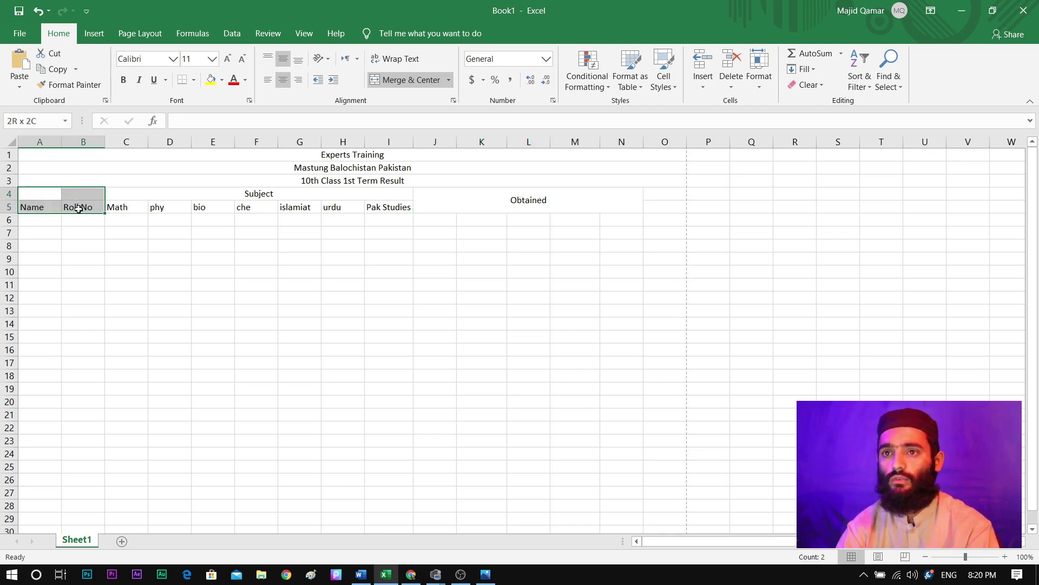
{"action": "left_click", "coordinate": [407, 78]}
{"action": "left_click", "coordinate": [497, 325]}
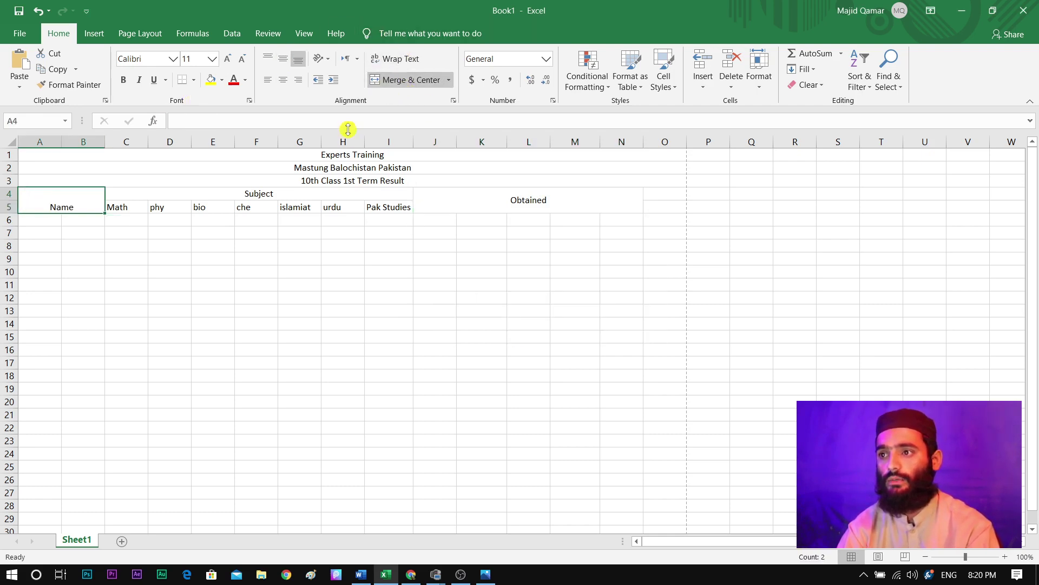
{"action": "key", "text": "ctrl+z"}
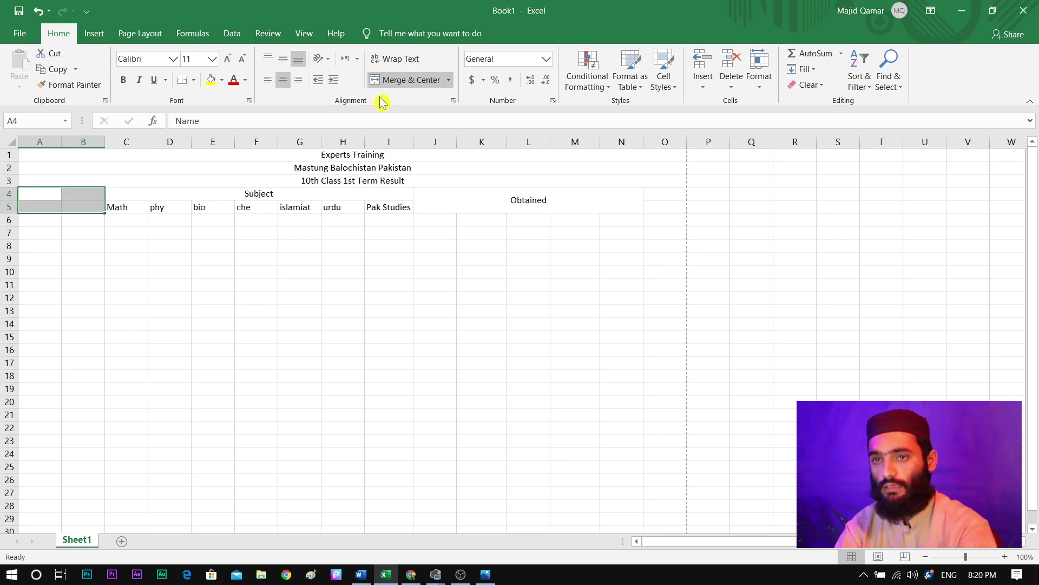
Merge and centre the "Name" heading across A4:A5 with middle vertical alignment
{"action": "left_click", "coordinate": [33, 193]}
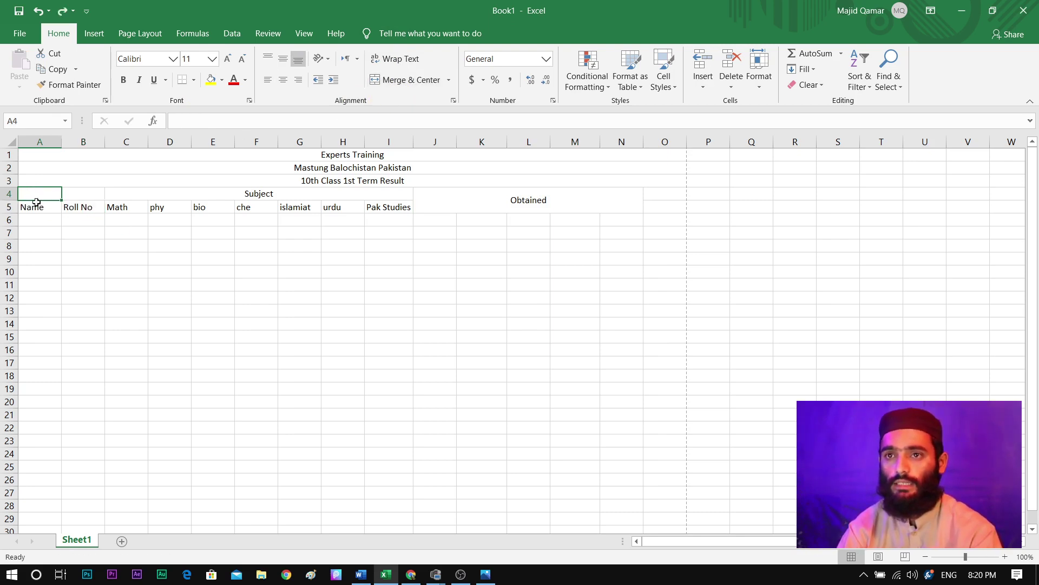
{"action": "left_click_drag", "start_coordinate": [37, 202], "coordinate": [37, 206]}
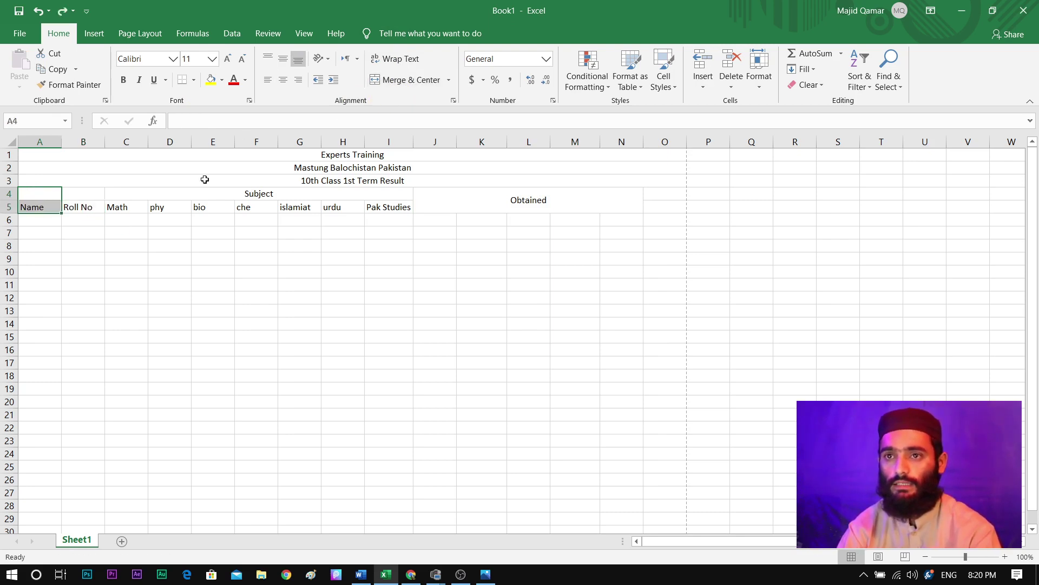
{"action": "left_click", "coordinate": [404, 79]}
{"action": "left_click", "coordinate": [283, 58]}
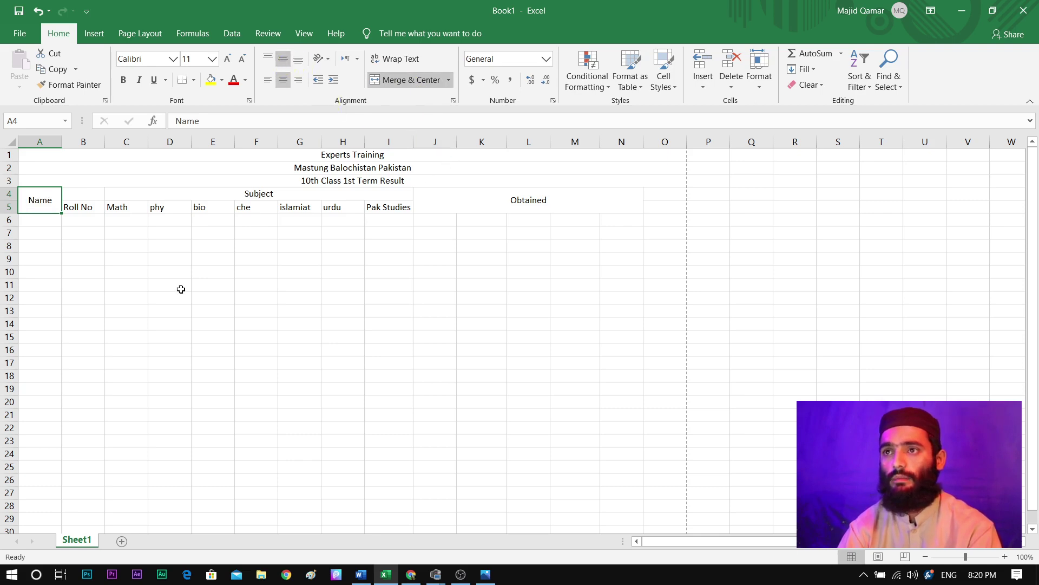
Merge and centre the "Roll No" heading across B4:B5 with middle vertical alignment
{"action": "left_click_drag", "start_coordinate": [74, 199], "coordinate": [84, 205]}
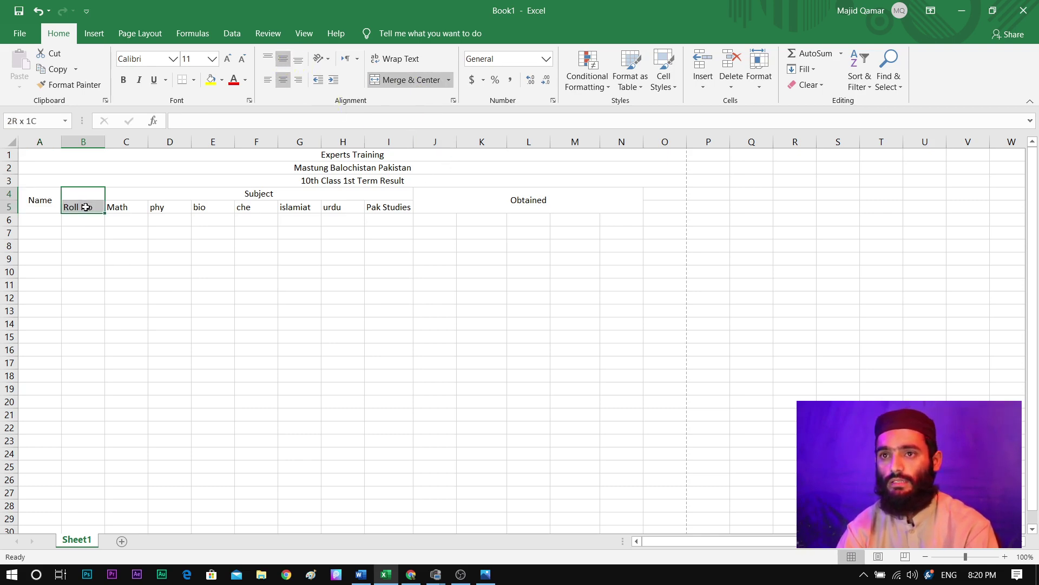
{"action": "left_click", "coordinate": [403, 80]}
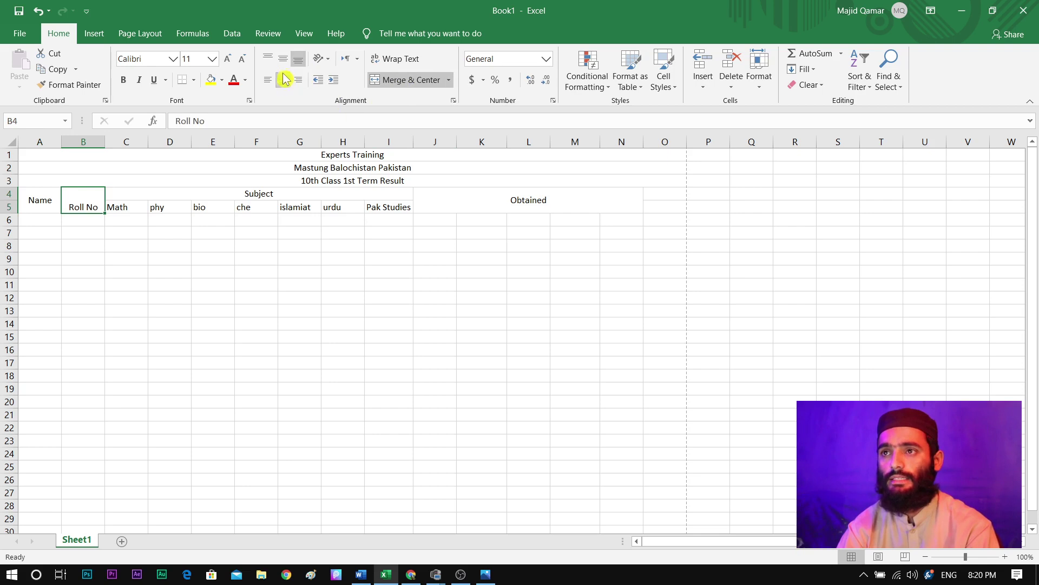
{"action": "left_click", "coordinate": [283, 58]}
{"action": "left_click", "coordinate": [283, 82]}
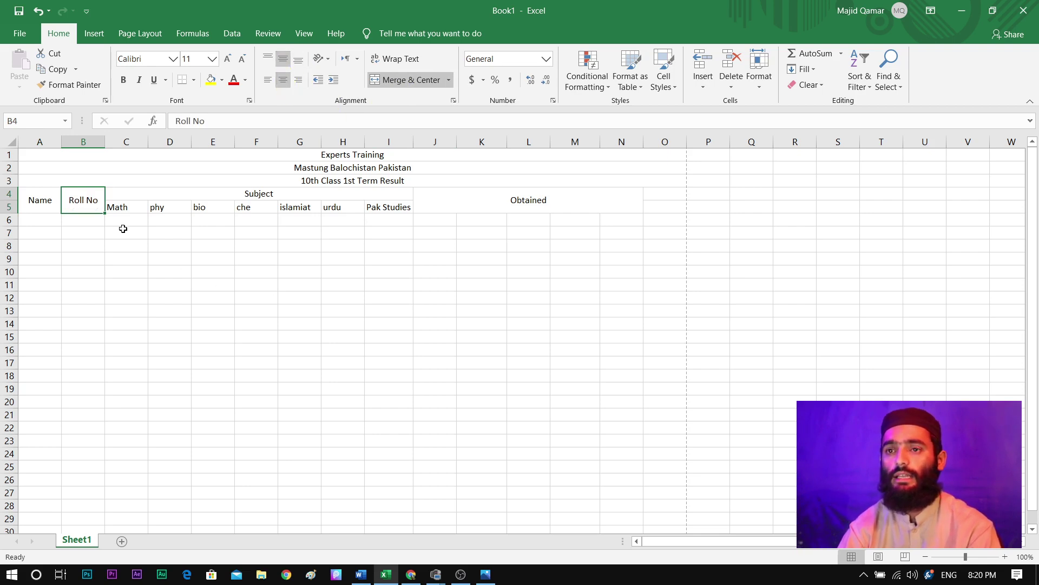
Move the "Roll No" text from the merged B4 cell into the merged A4 cell, replacing the "Name" text
{"action": "left_click_drag", "start_coordinate": [96, 223], "coordinate": [78, 210]}
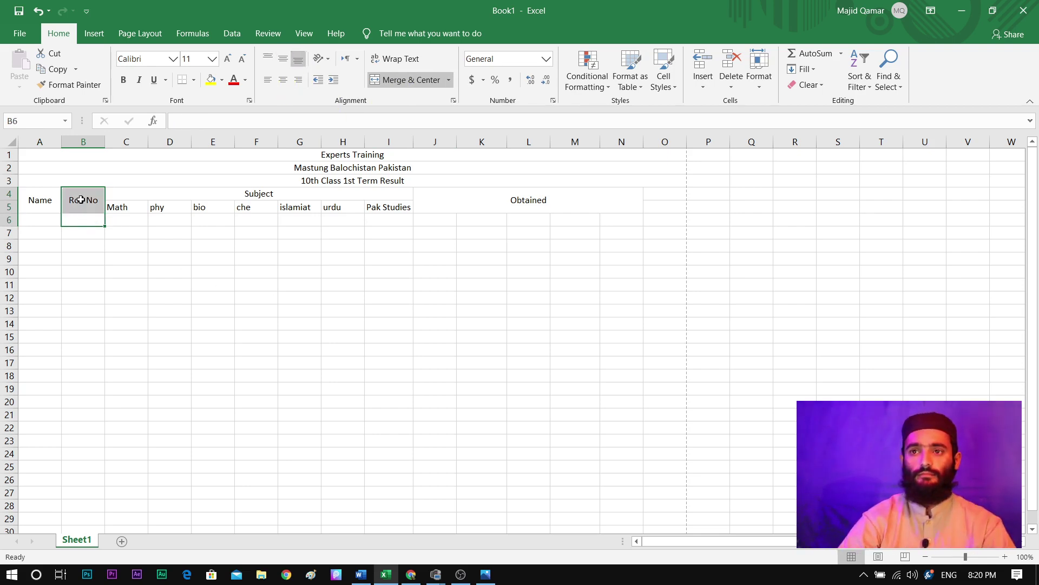
{"action": "left_click", "coordinate": [81, 200]}
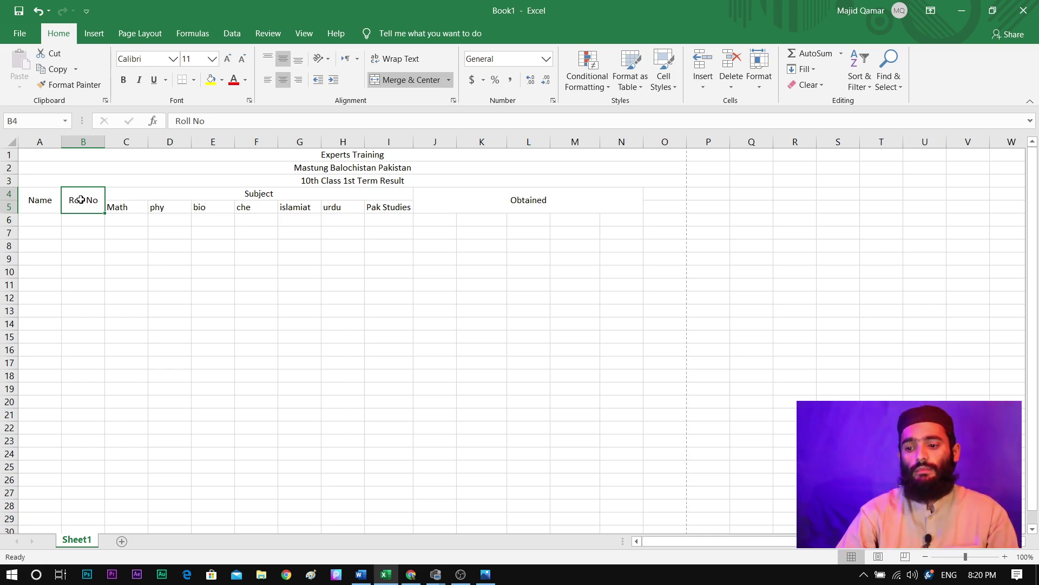
{"action": "double_click", "coordinate": [86, 202]}
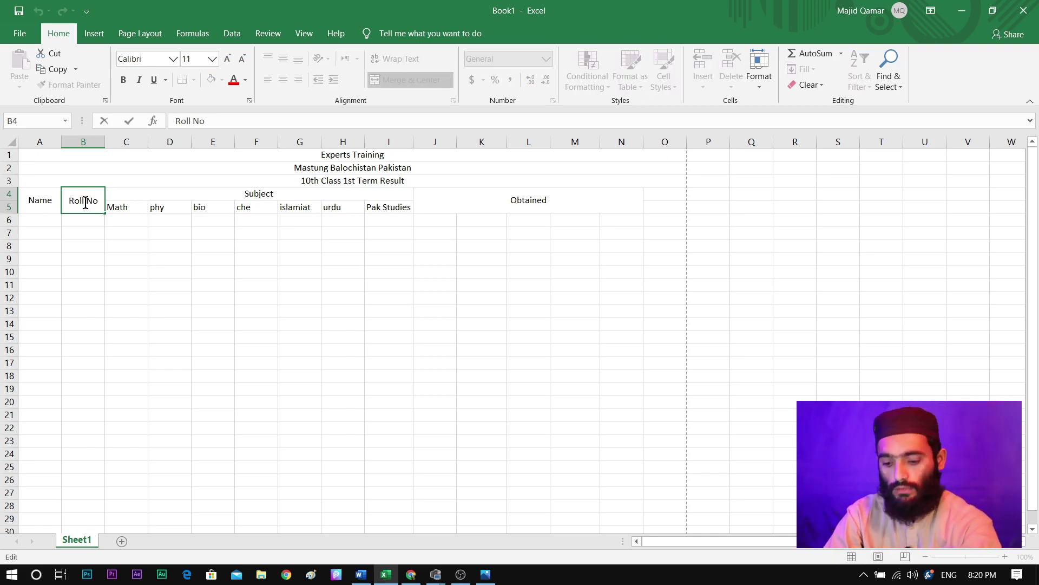
{"action": "key", "text": "ctrl+a"}
{"action": "key", "text": "ctrl+x"}
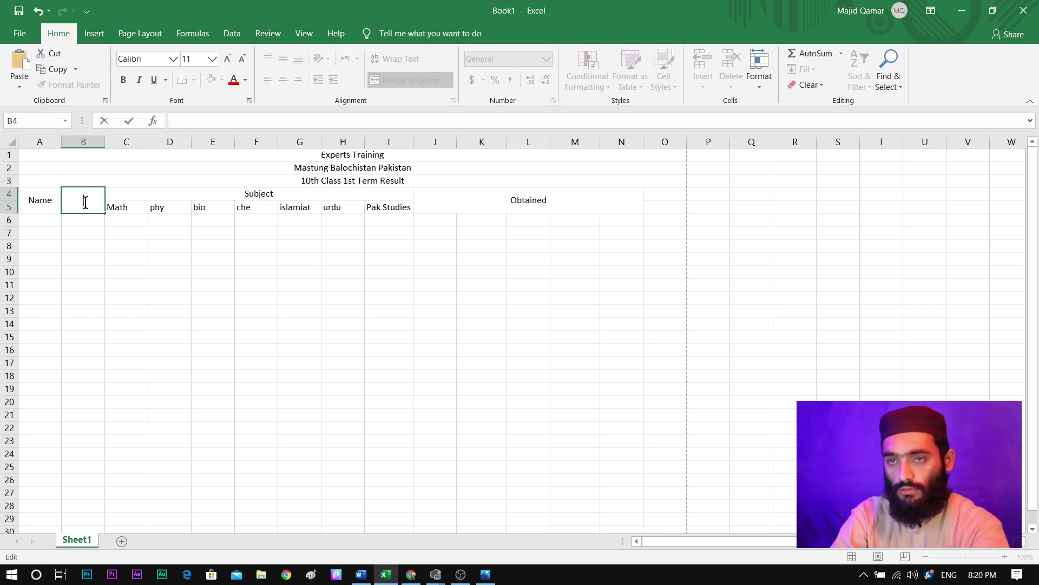
{"action": "left_click", "coordinate": [41, 201]}
{"action": "key", "text": "ctrl+v"}
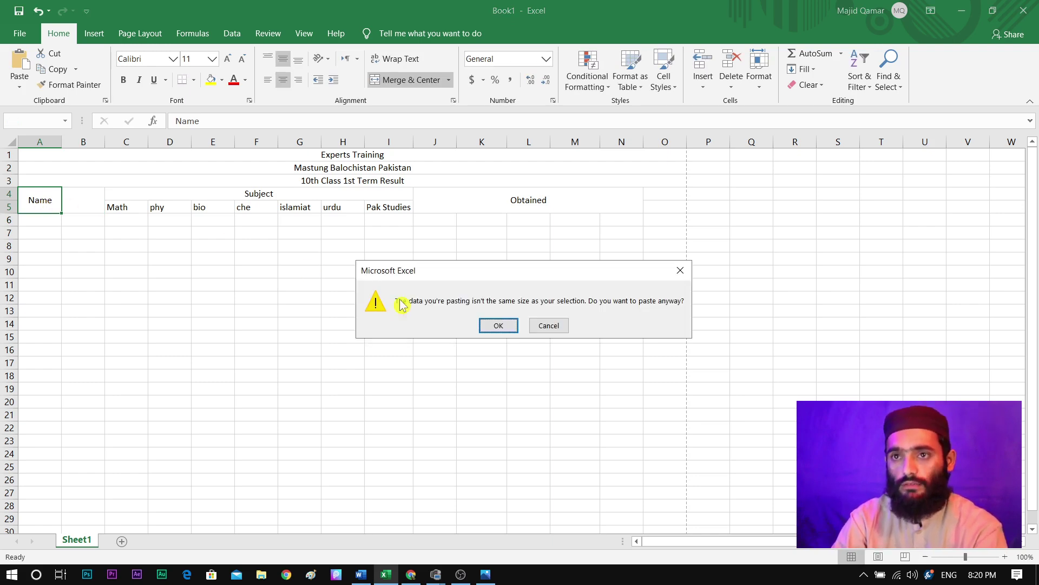
{"action": "left_click", "coordinate": [551, 327]}
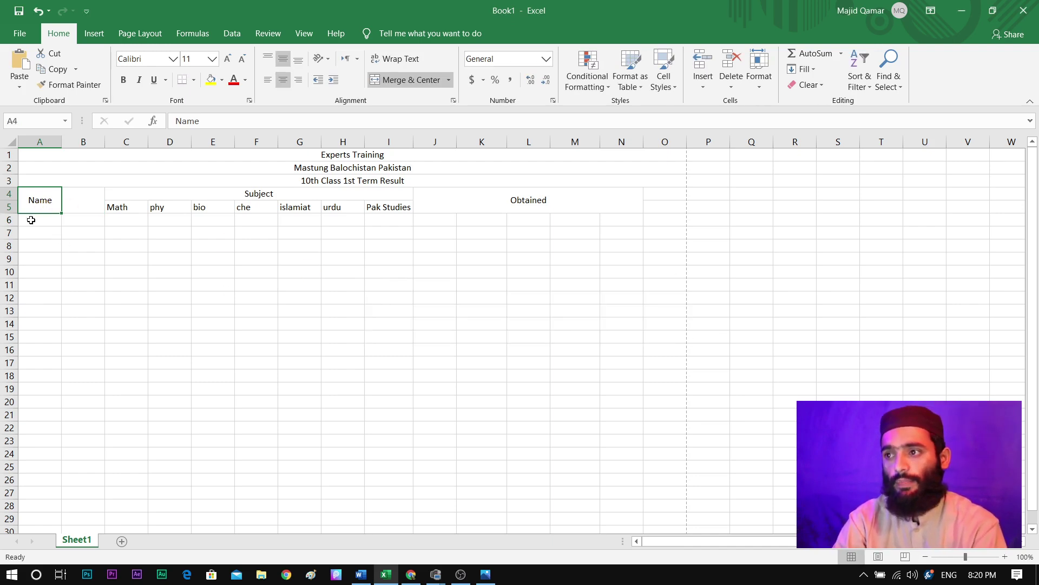
{"action": "double_click", "coordinate": [51, 202]}
{"action": "double_click", "coordinate": [51, 201]}
{"action": "key", "text": "ctrl+v"}
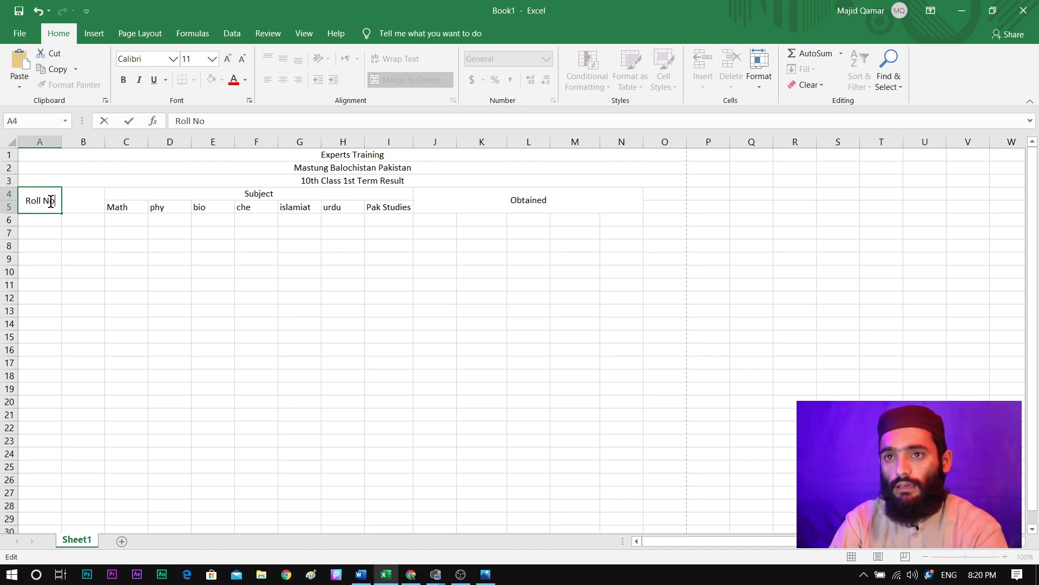
Enter "Name" as the heading in the emptied merged cell B4
{"action": "left_click", "coordinate": [81, 200]}
{"action": "type", "text": "Name"}
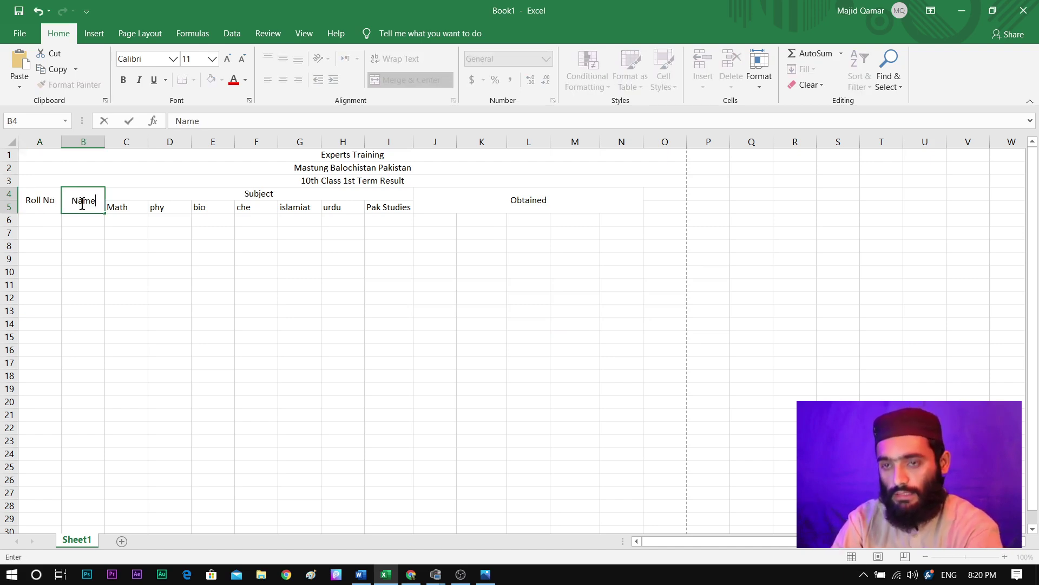
{"action": "left_click", "coordinate": [117, 208]}
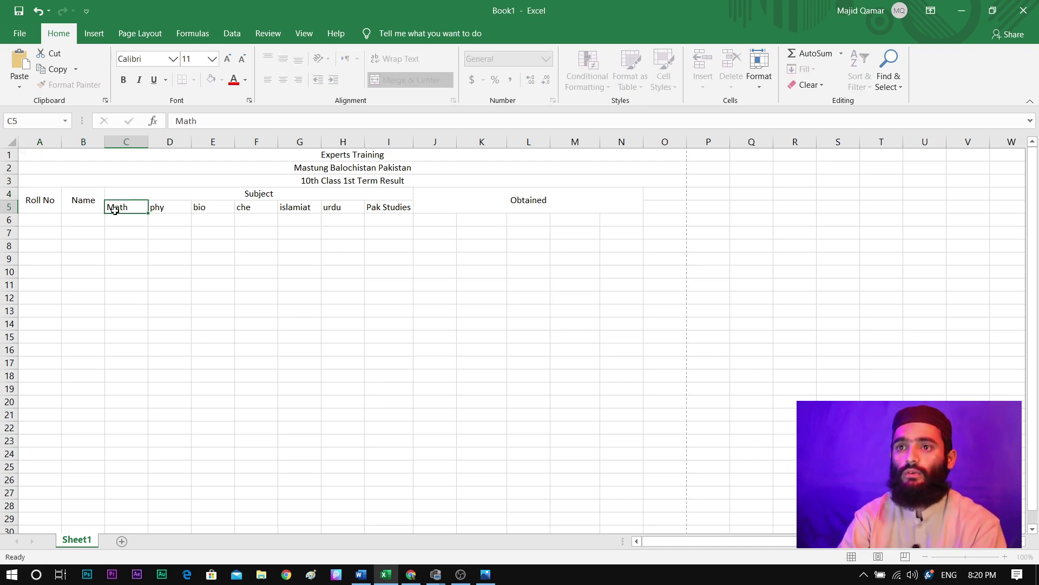
{"action": "left_click", "coordinate": [46, 204]}
Fill the title rows A1:O1 and A3:O3 with dark orange and the A2:O2 title row with light orange
{"action": "left_click", "coordinate": [72, 155]}
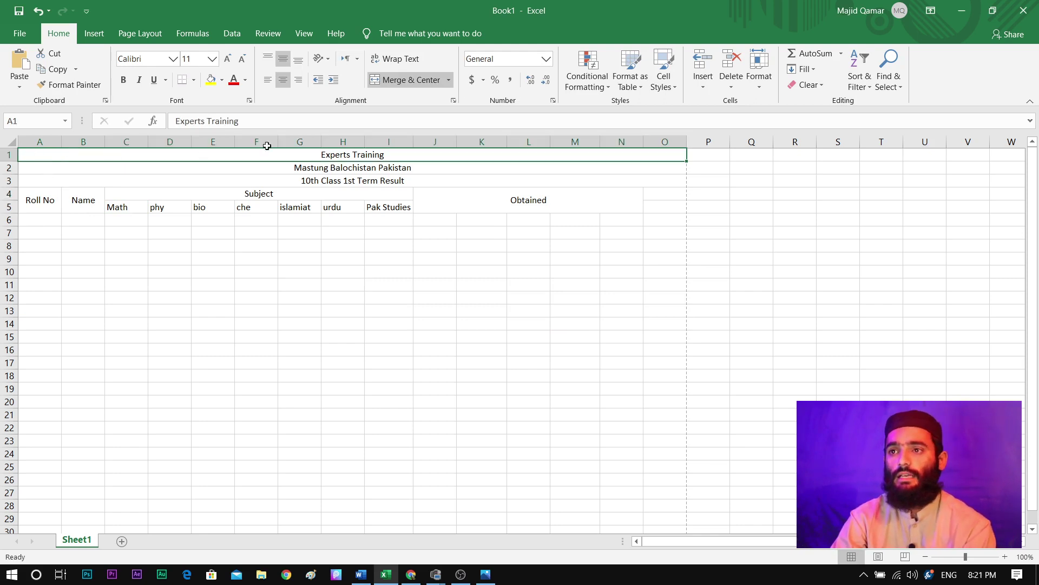
{"action": "left_click", "coordinate": [221, 81]}
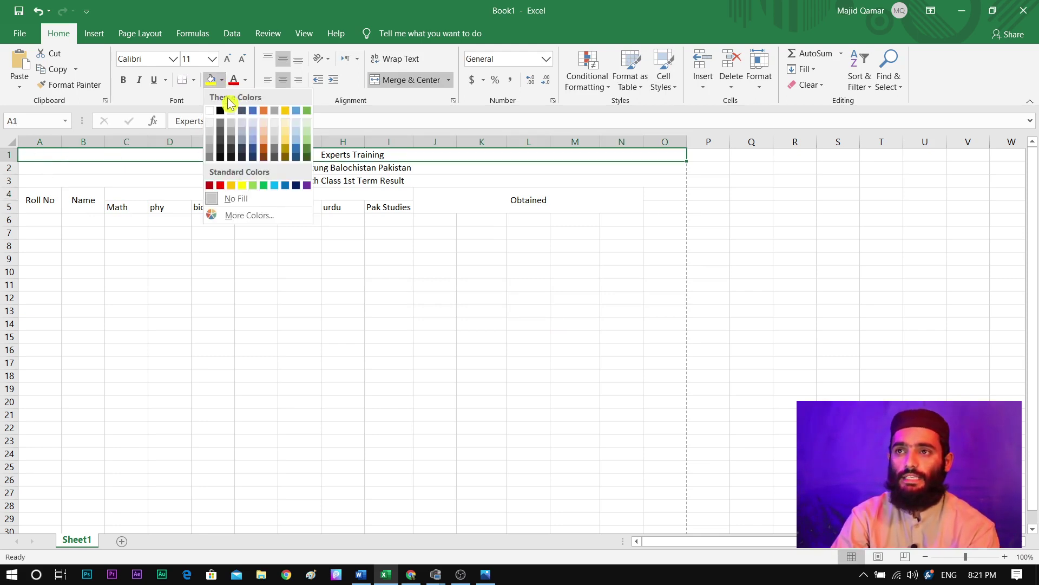
{"action": "left_click", "coordinate": [264, 151]}
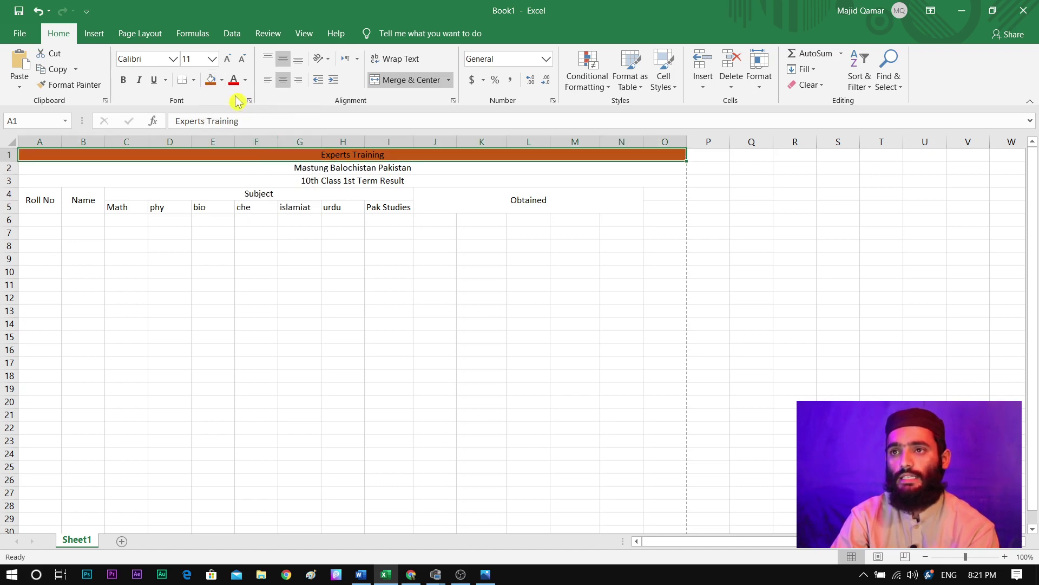
{"action": "left_click", "coordinate": [265, 168]}
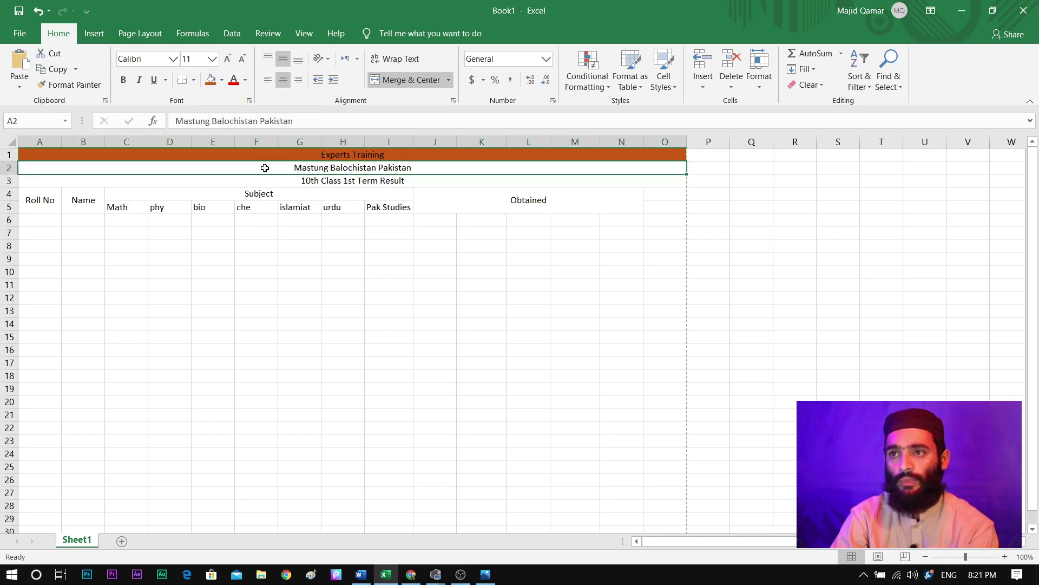
{"action": "left_click", "coordinate": [222, 80]}
{"action": "left_click", "coordinate": [264, 130]}
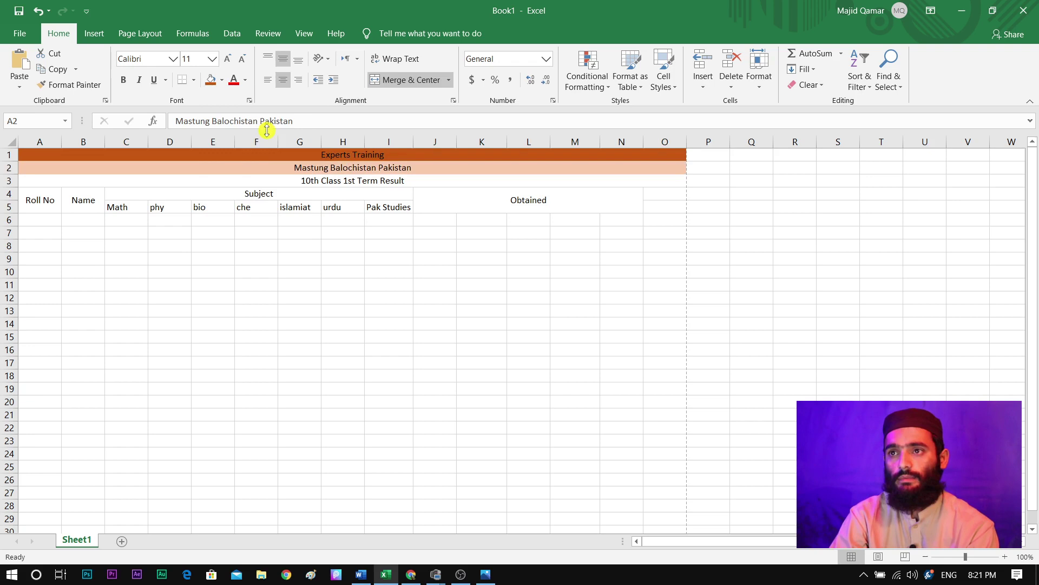
{"action": "left_click", "coordinate": [267, 182]}
{"action": "left_click", "coordinate": [222, 80]}
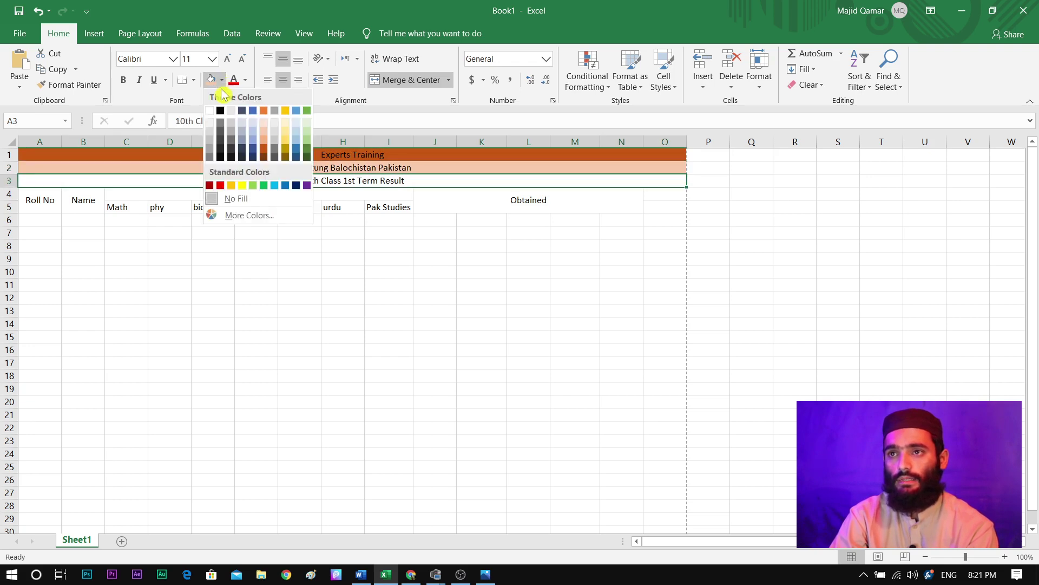
{"action": "left_click", "coordinate": [265, 147]}
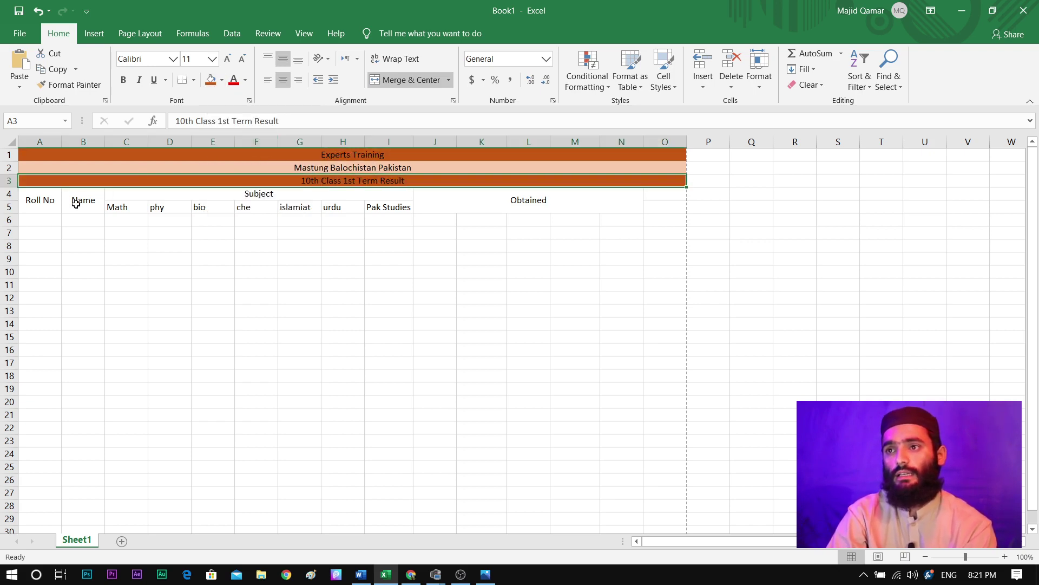
Fill the Roll No column A4:A20 with dark orange and the Name column B4:B20 with light orange
{"action": "left_click_drag", "start_coordinate": [34, 196], "coordinate": [44, 400]}
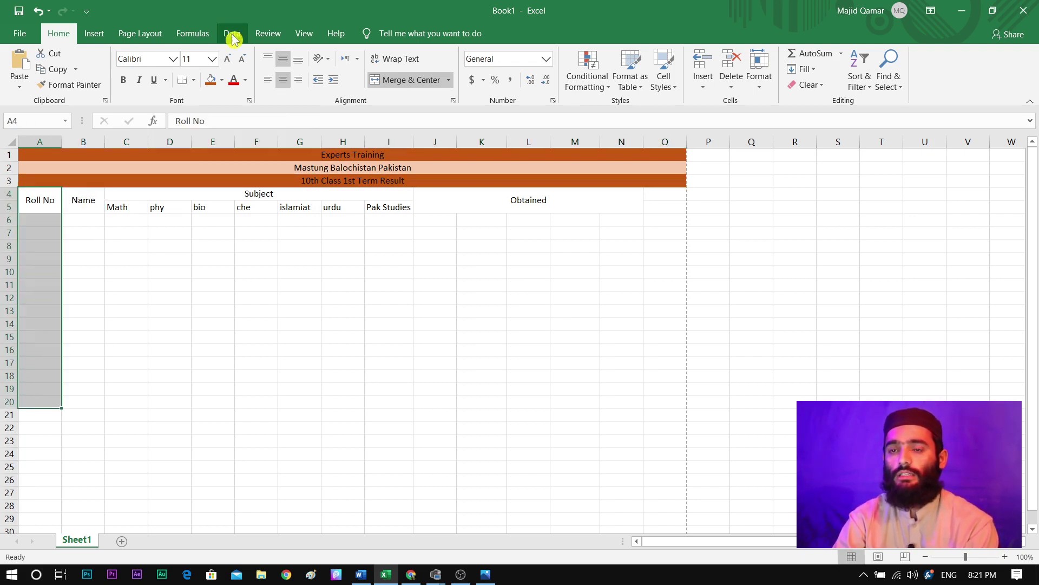
{"action": "left_click", "coordinate": [211, 80]}
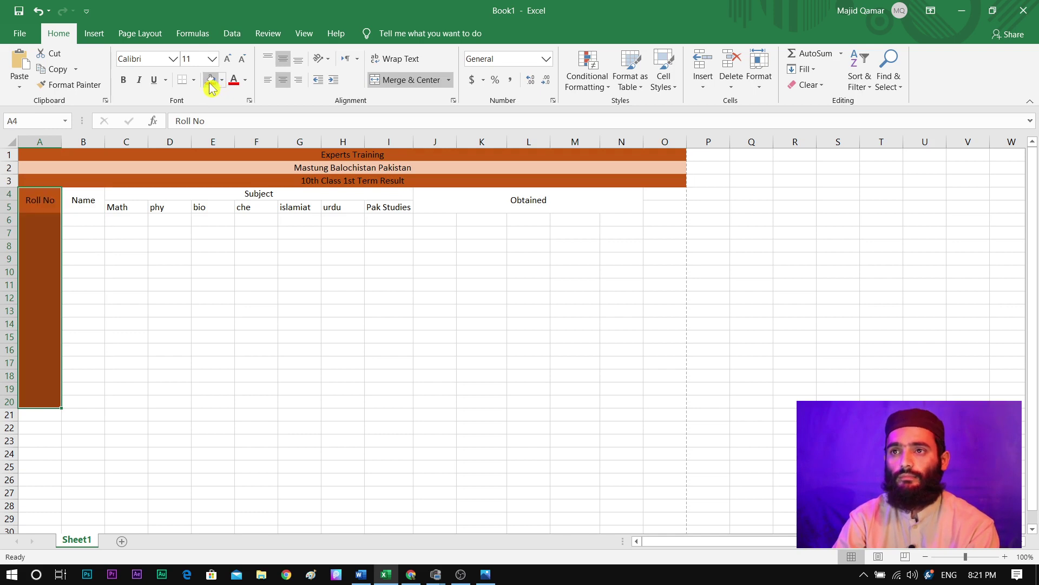
{"action": "left_click_drag", "start_coordinate": [81, 202], "coordinate": [91, 400]}
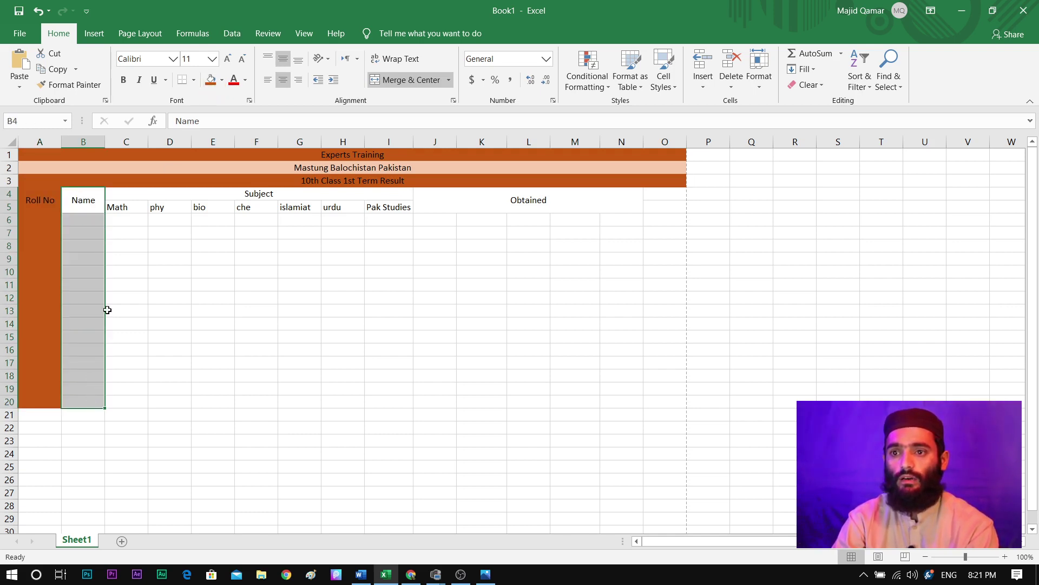
{"action": "left_click", "coordinate": [222, 80]}
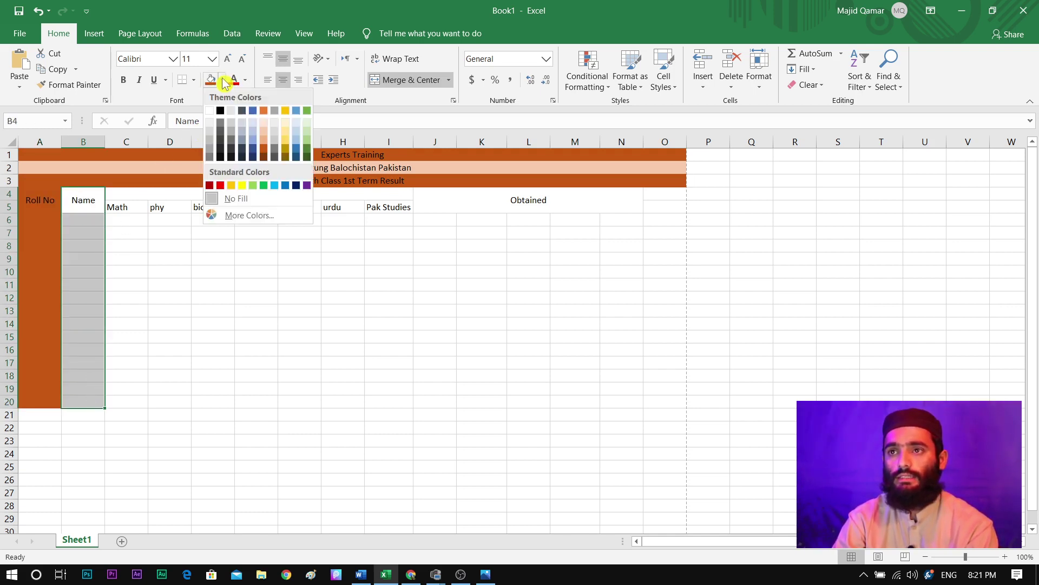
{"action": "left_click", "coordinate": [264, 131]}
{"action": "left_click", "coordinate": [112, 208]}
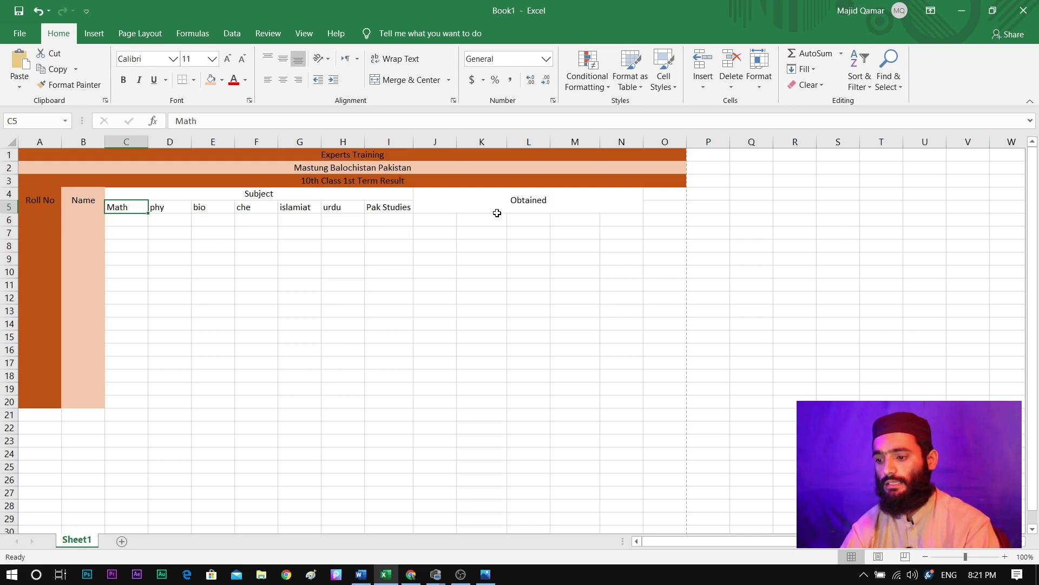
Unmerge the "Obtained" heading from J4:N5 and merge and centre it across J4:J5 only
{"action": "left_click", "coordinate": [506, 205]}
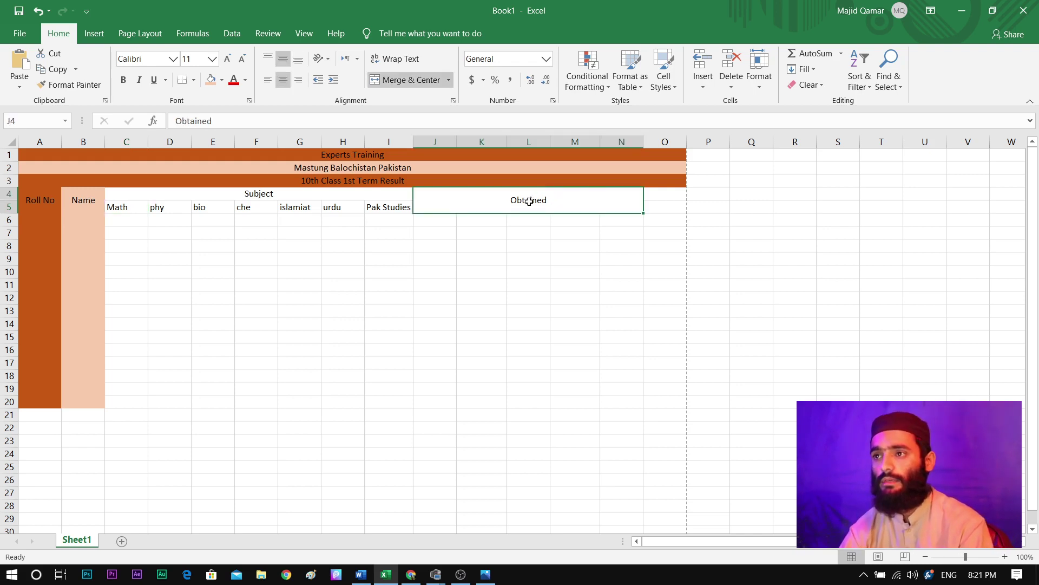
{"action": "left_click", "coordinate": [416, 80]}
{"action": "left_click_drag", "start_coordinate": [482, 195], "coordinate": [456, 200]}
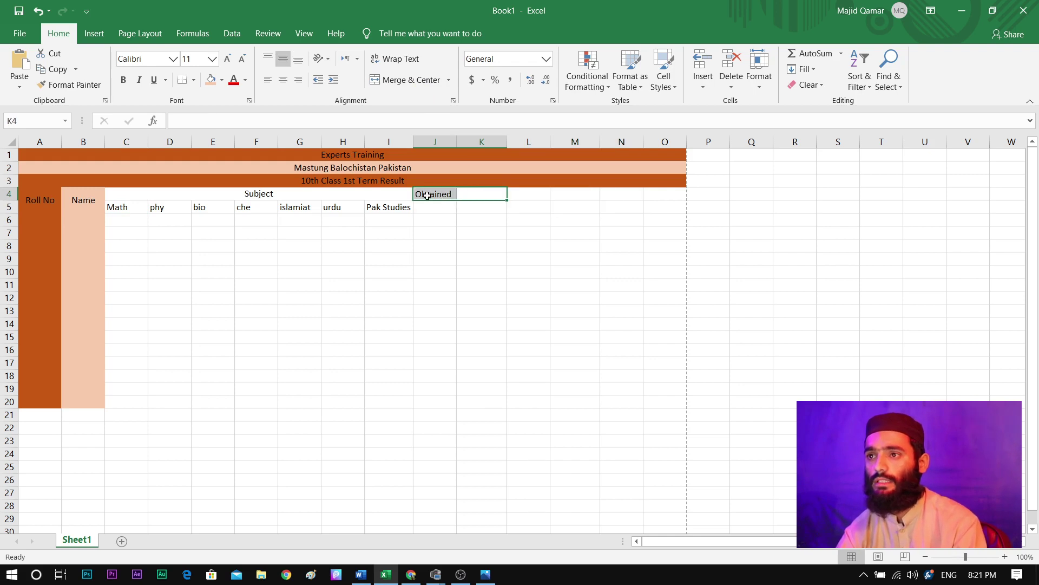
{"action": "left_click", "coordinate": [433, 206]}
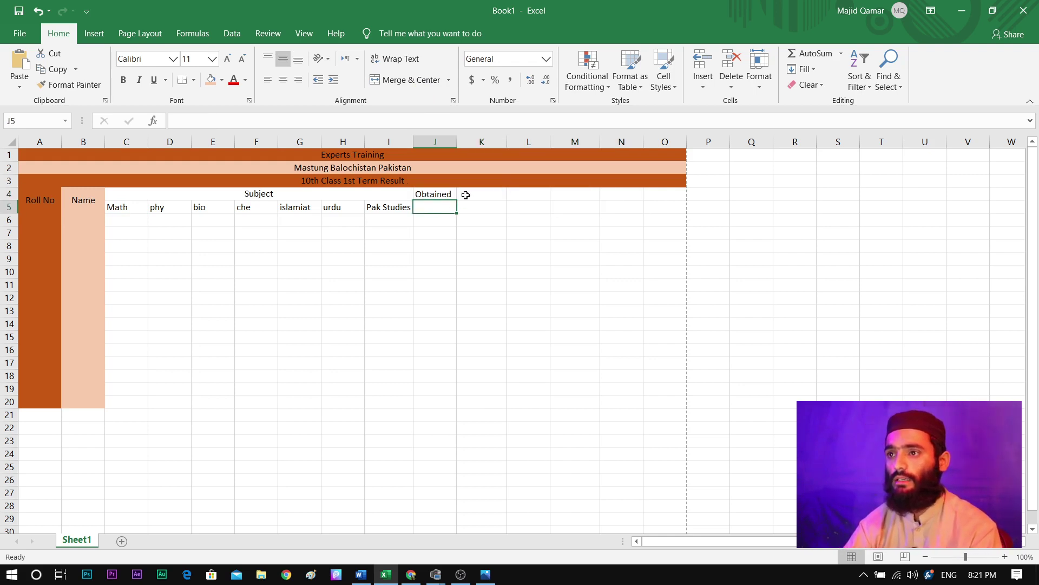
{"action": "left_click", "coordinate": [465, 195]}
{"action": "left_click_drag", "start_coordinate": [432, 194], "coordinate": [438, 207]}
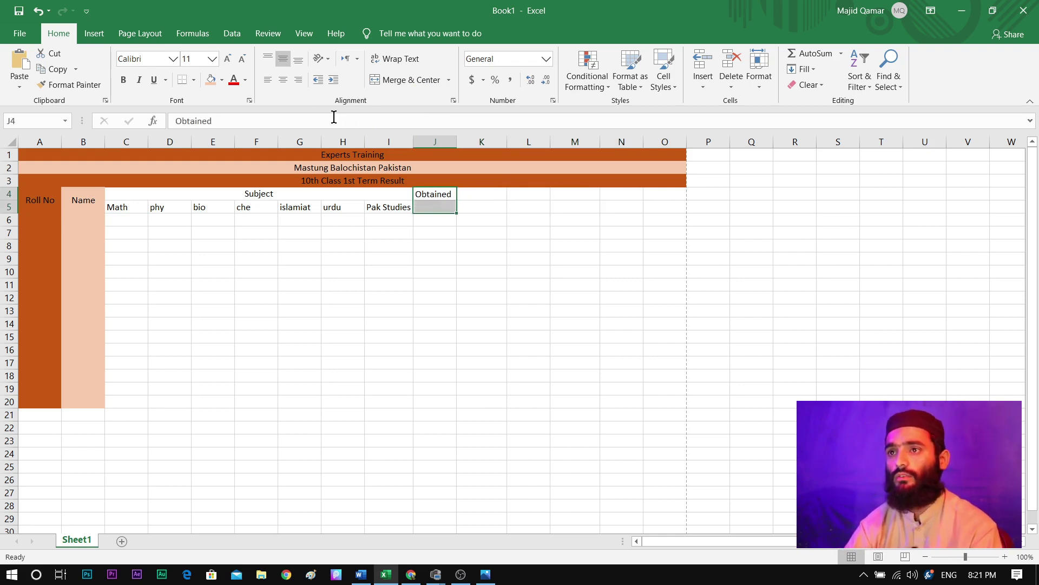
{"action": "left_click", "coordinate": [395, 81]}
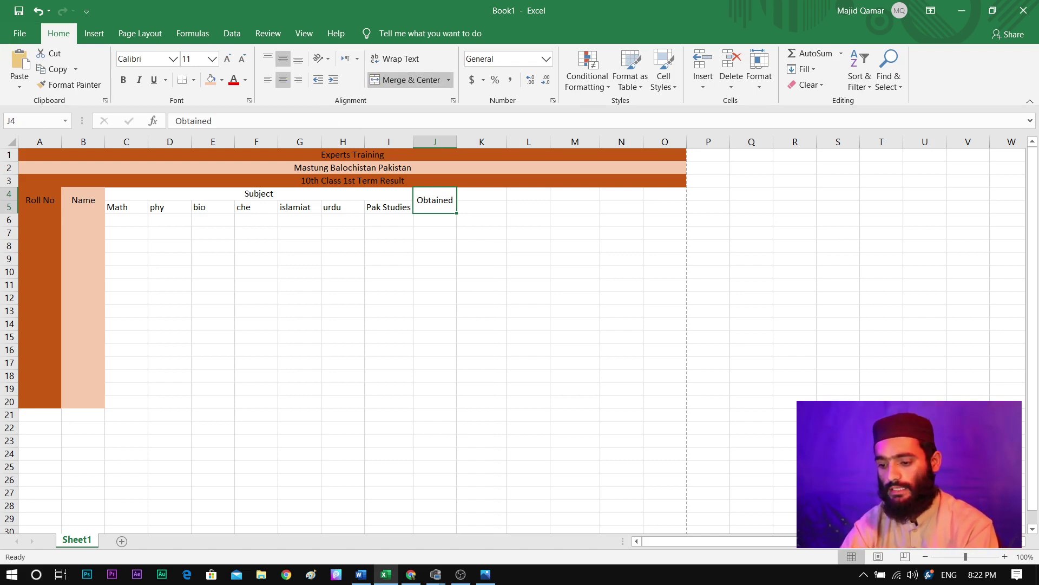
{"action": "key", "text": "alt+Tab"}
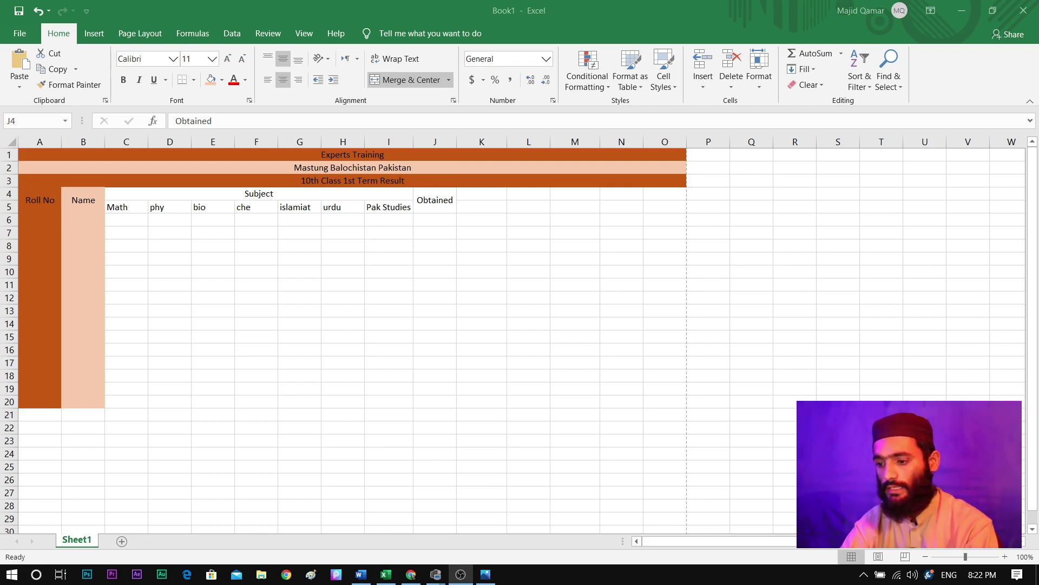
{"action": "key", "text": "alt+Tab"}
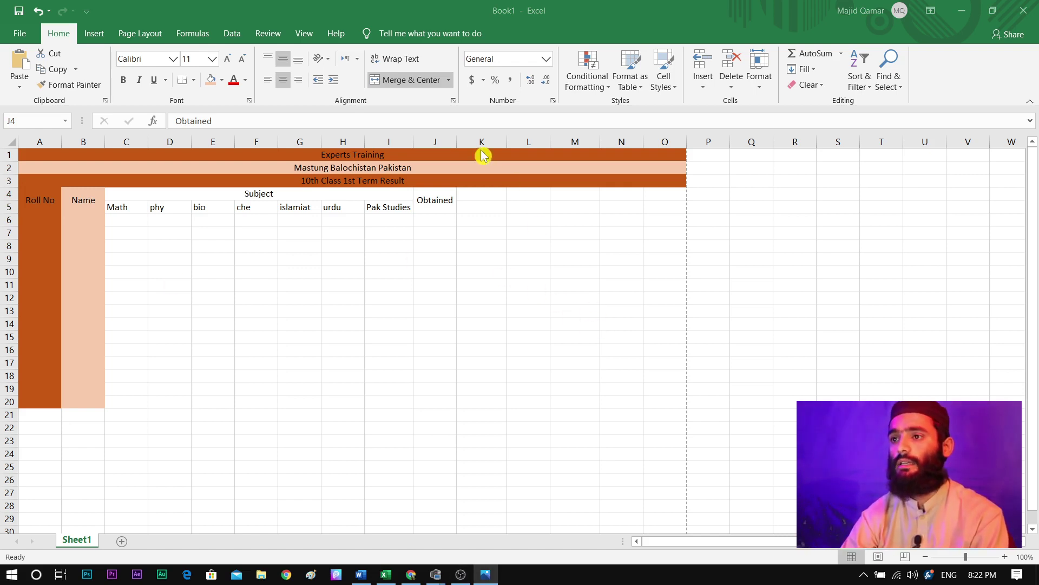
{"action": "key", "text": "alt+Tab"}
Enter the heading "Total Marks" in K4 and widen column K slightly to fit it
{"action": "left_click", "coordinate": [480, 198]}
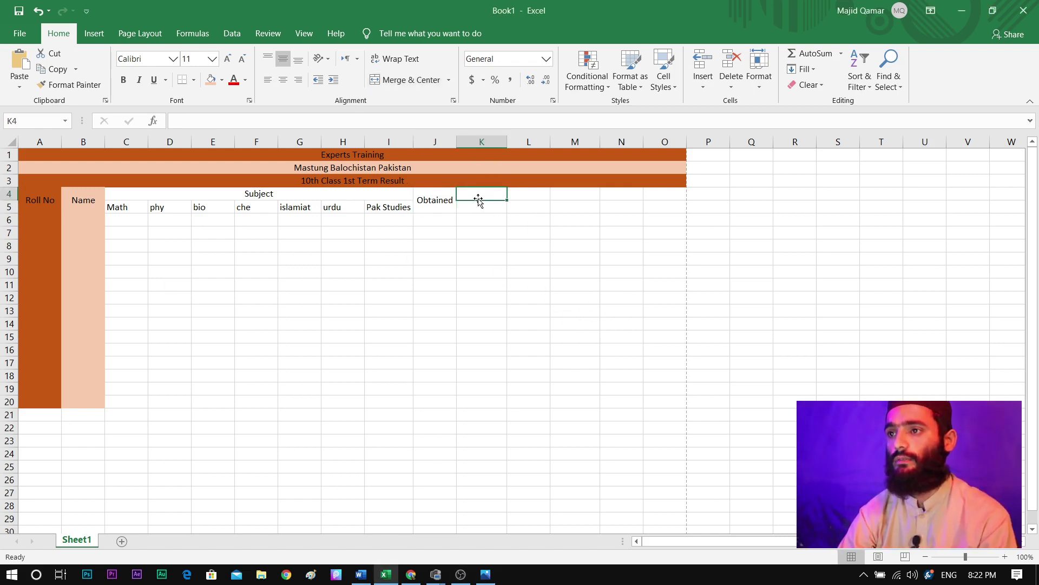
{"action": "type", "text": "Total"}
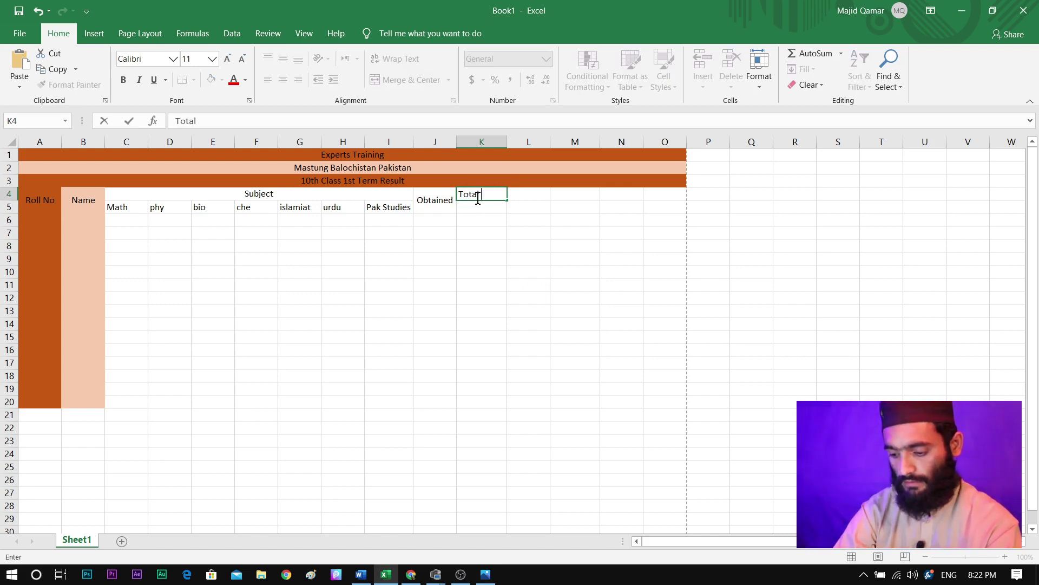
{"action": "type", "text": " Marks"}
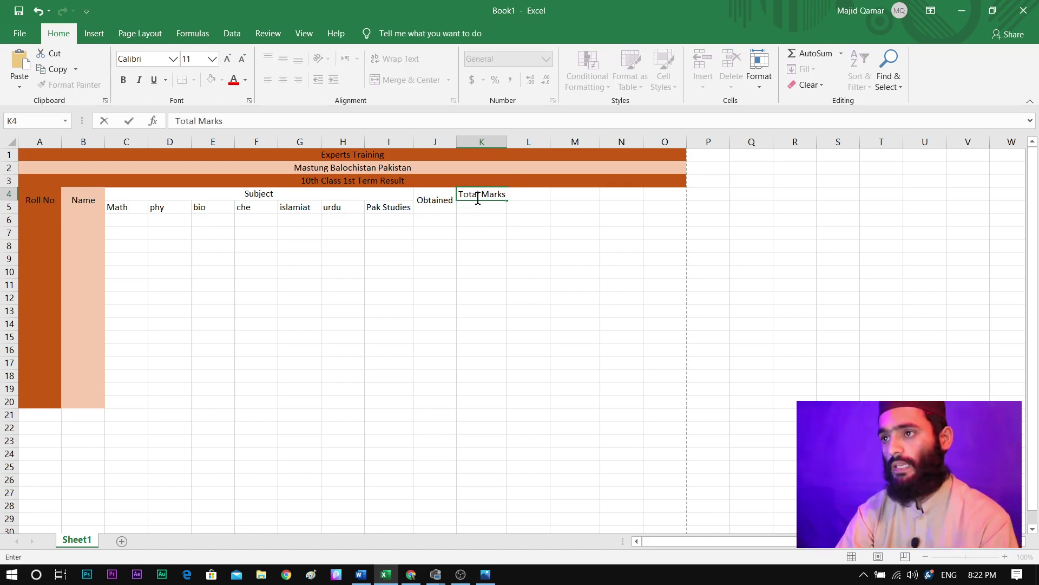
{"action": "left_click", "coordinate": [501, 142]}
{"action": "left_click_drag", "start_coordinate": [509, 142], "coordinate": [510, 142]}
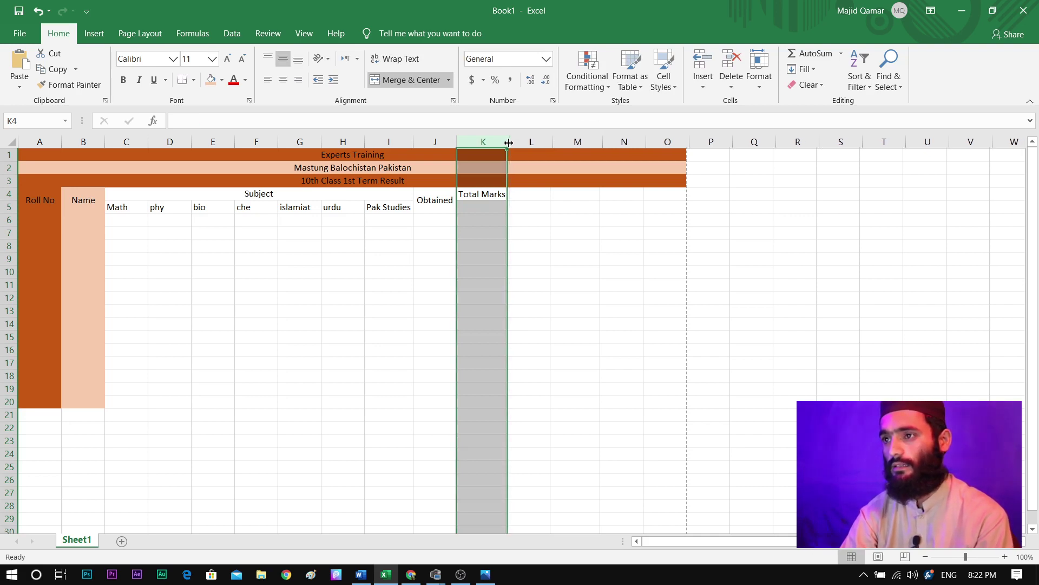
Enter the headings "Result" in L4, "Percentage" in M4 and "Grade" in N4
{"action": "left_click", "coordinate": [532, 193]}
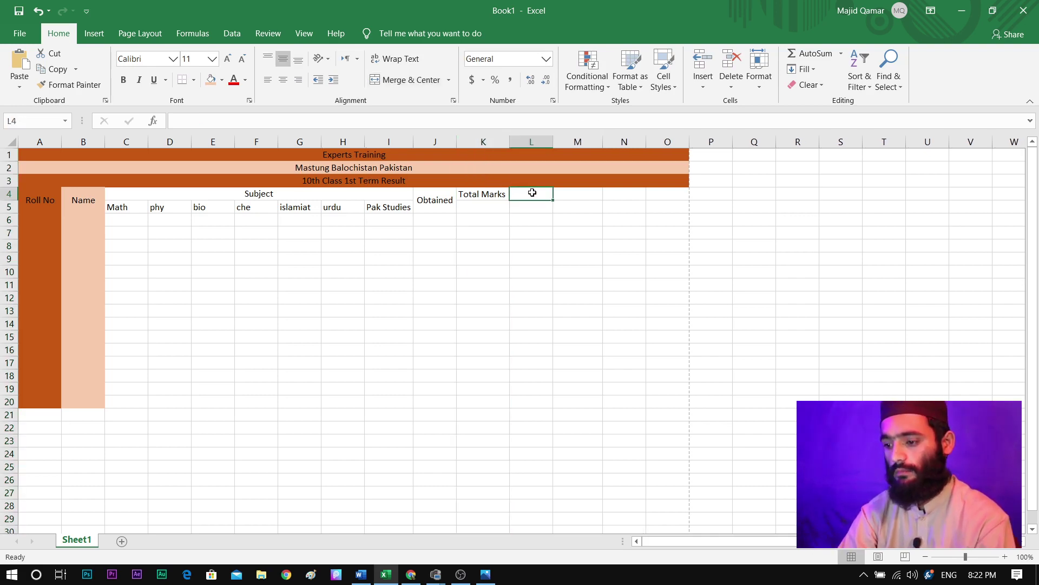
{"action": "type", "text": "Result"}
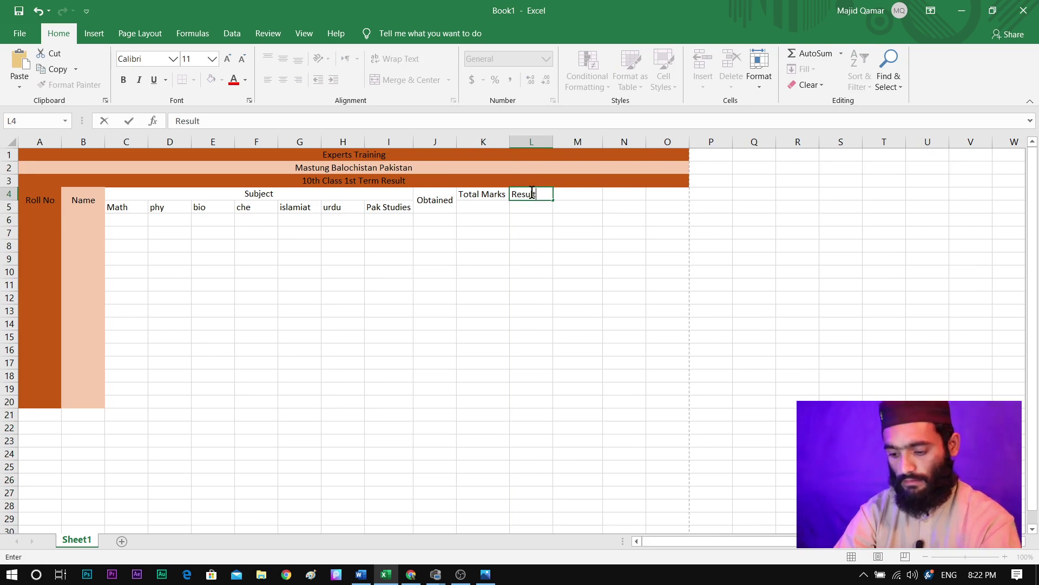
{"action": "left_click", "coordinate": [571, 193]}
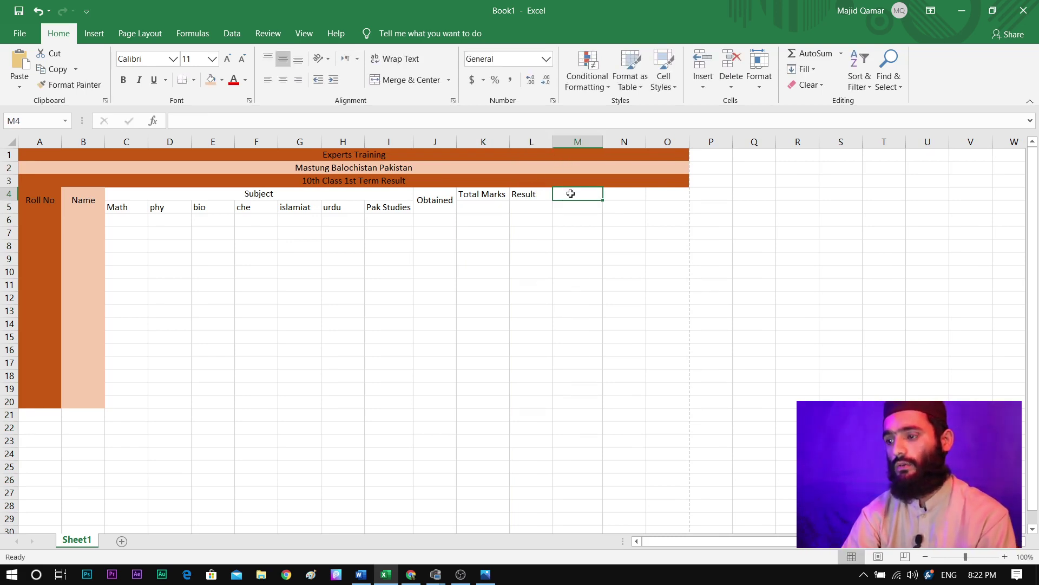
{"action": "type", "text": "P"}
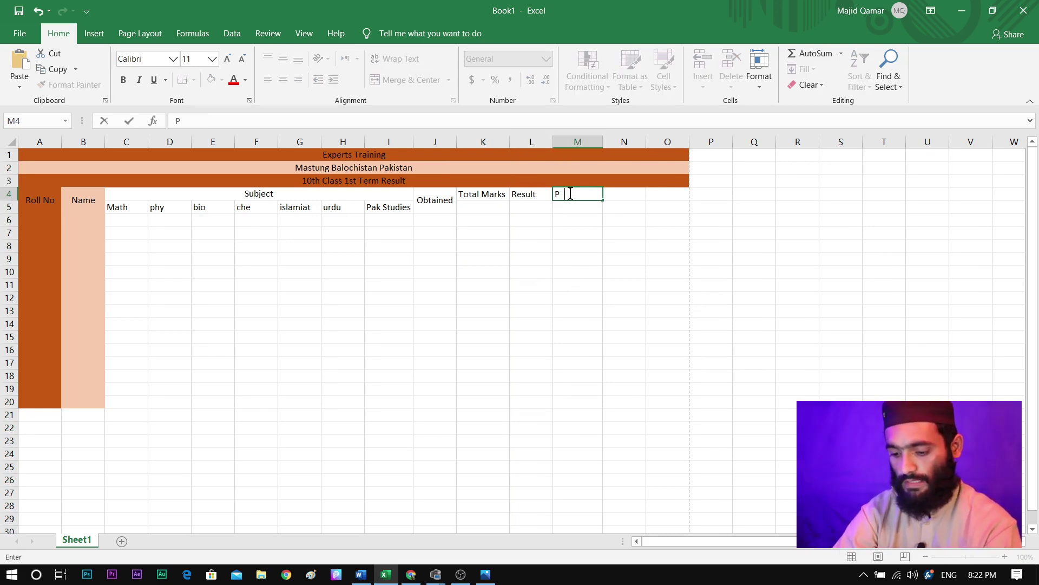
{"action": "type", "text": "ercentage"}
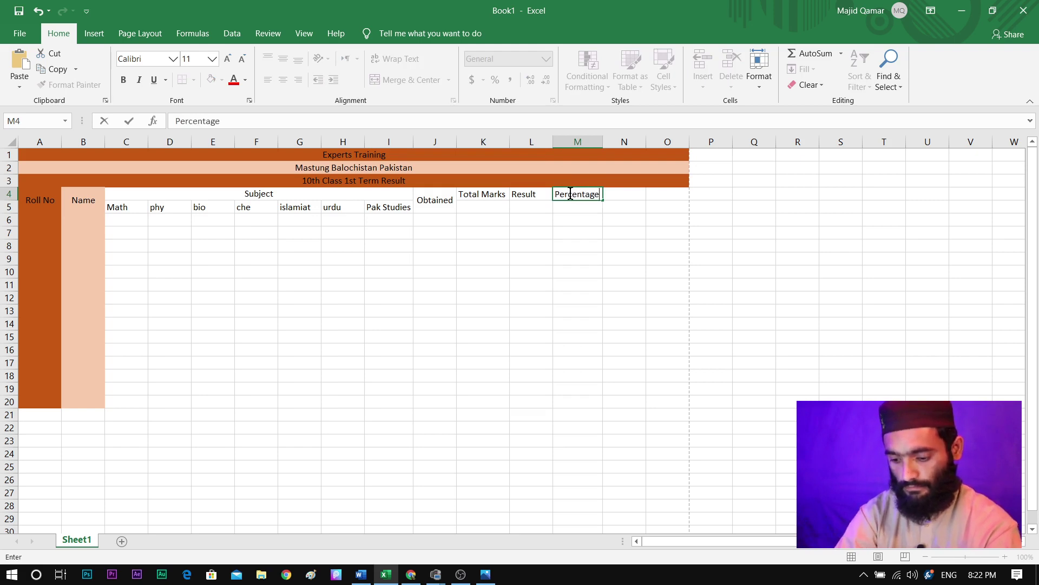
{"action": "left_click", "coordinate": [615, 196]}
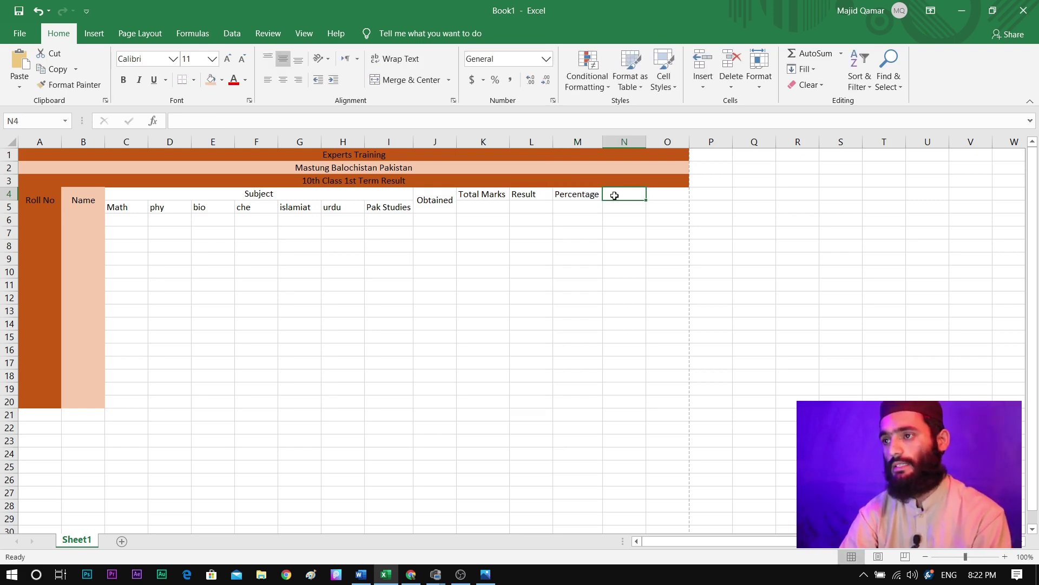
{"action": "type", "text": "Grade"}
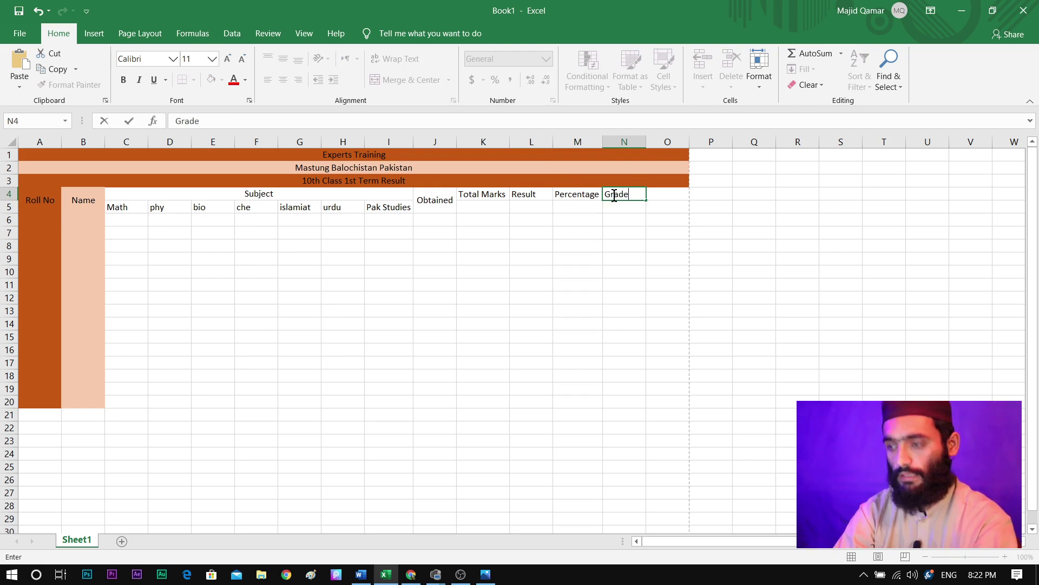
{"action": "left_click", "coordinate": [655, 199]}
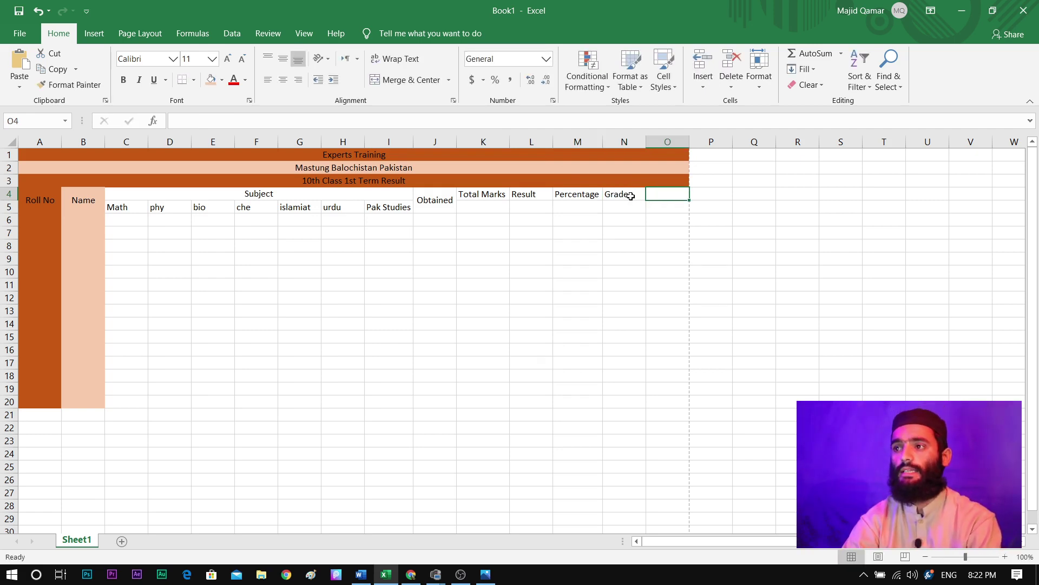
{"action": "left_click", "coordinate": [630, 196]}
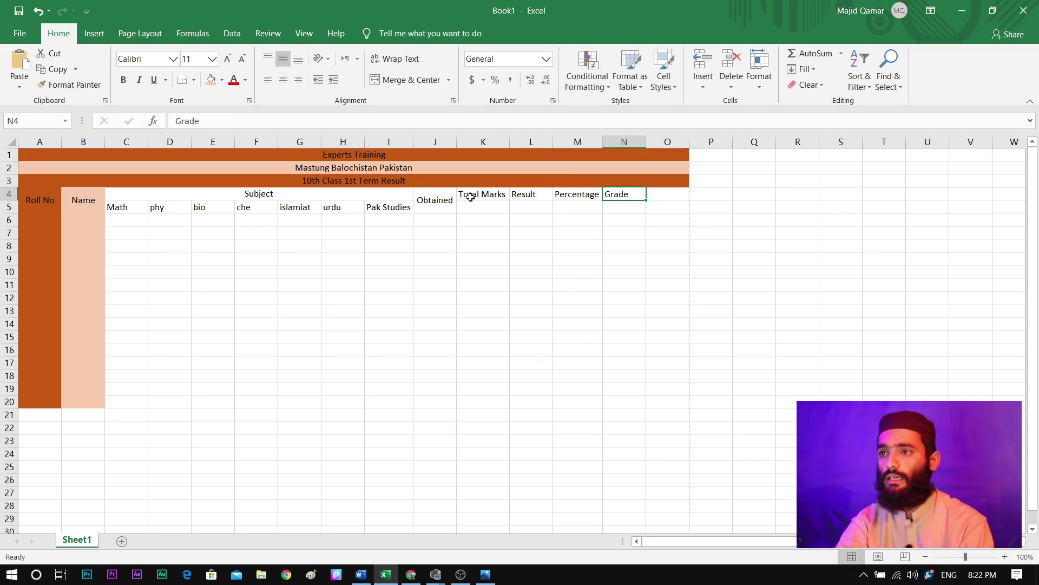
Merge and centre the Total Marks, Result, Percentage and Grade headings separately over rows 4 and 5 of columns K to N
{"action": "left_click_drag", "start_coordinate": [471, 197], "coordinate": [476, 207]}
{"action": "left_click", "coordinate": [397, 83]}
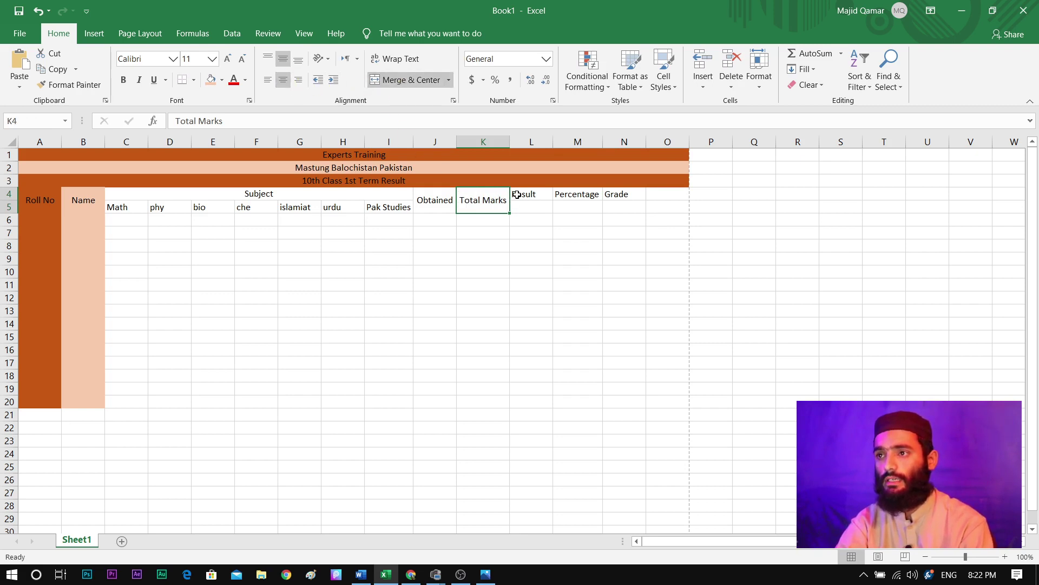
{"action": "left_click_drag", "start_coordinate": [517, 194], "coordinate": [534, 209]}
{"action": "left_click", "coordinate": [396, 80]}
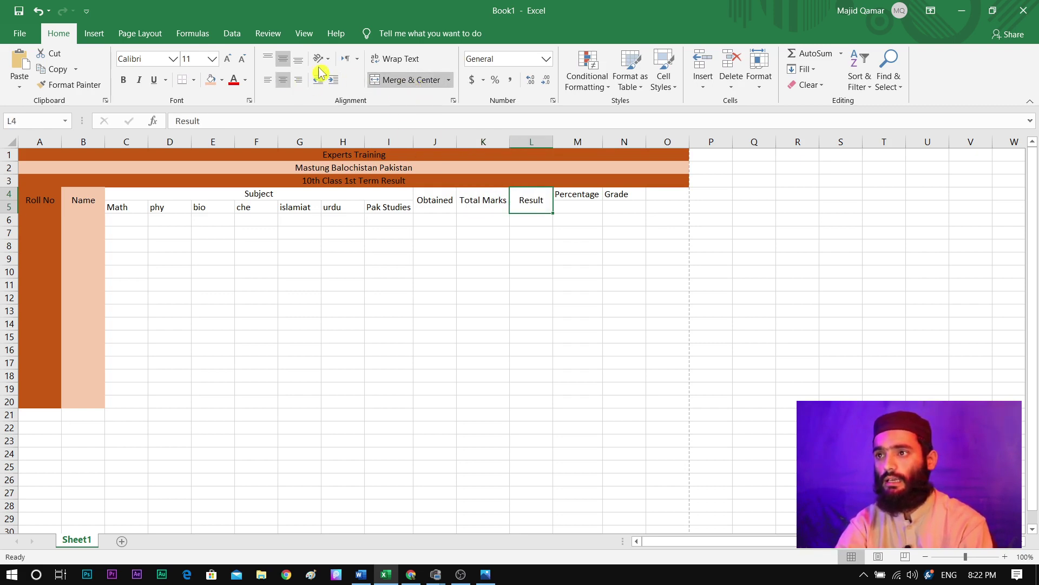
{"action": "left_click_drag", "start_coordinate": [567, 194], "coordinate": [623, 209]}
{"action": "left_click", "coordinate": [403, 80]}
{"action": "left_click", "coordinate": [415, 80]}
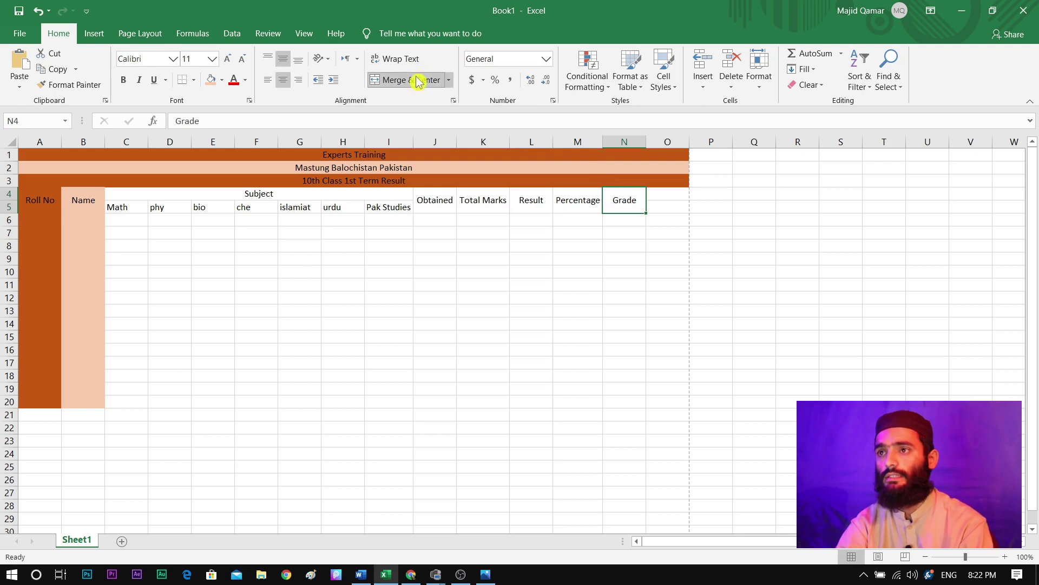
{"action": "left_click", "coordinate": [675, 155]}
{"action": "left_click_drag", "start_coordinate": [688, 157], "coordinate": [676, 156]}
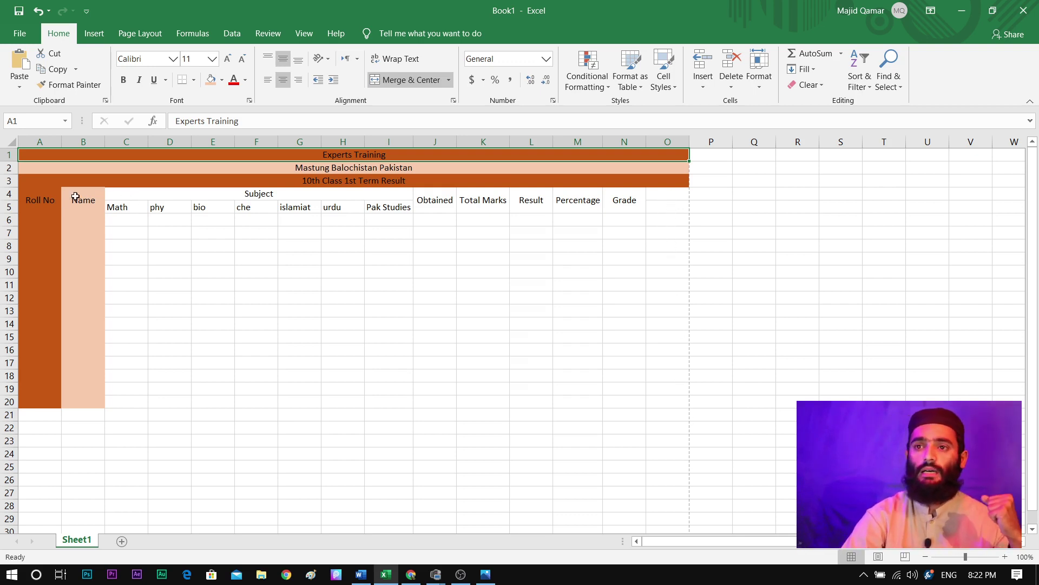
{"action": "left_click", "coordinate": [36, 211]}
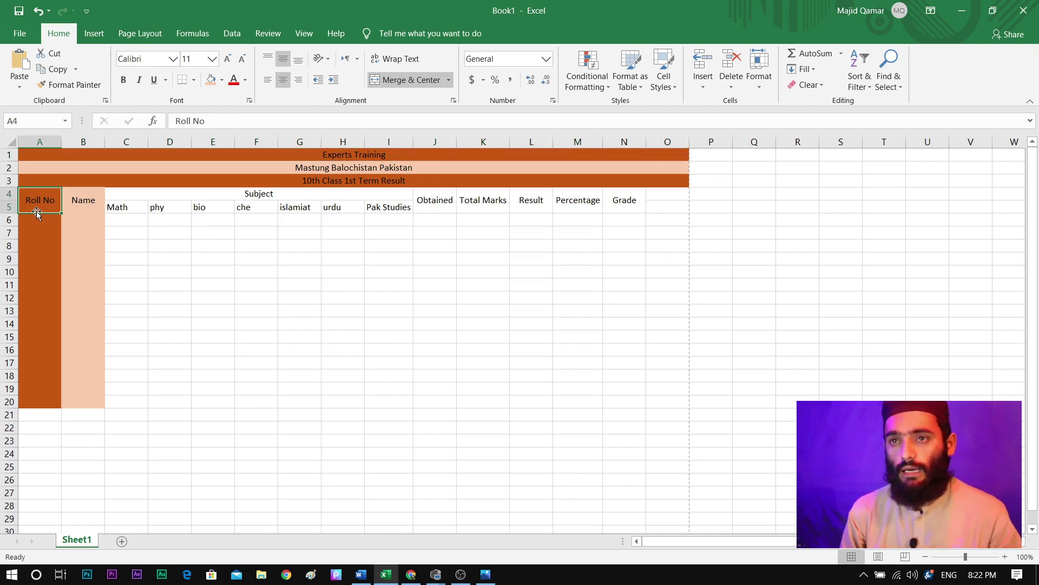
Apply all borders to the whole result sheet range A1:O20
{"action": "left_click_drag", "start_coordinate": [20, 149], "coordinate": [346, 410]}
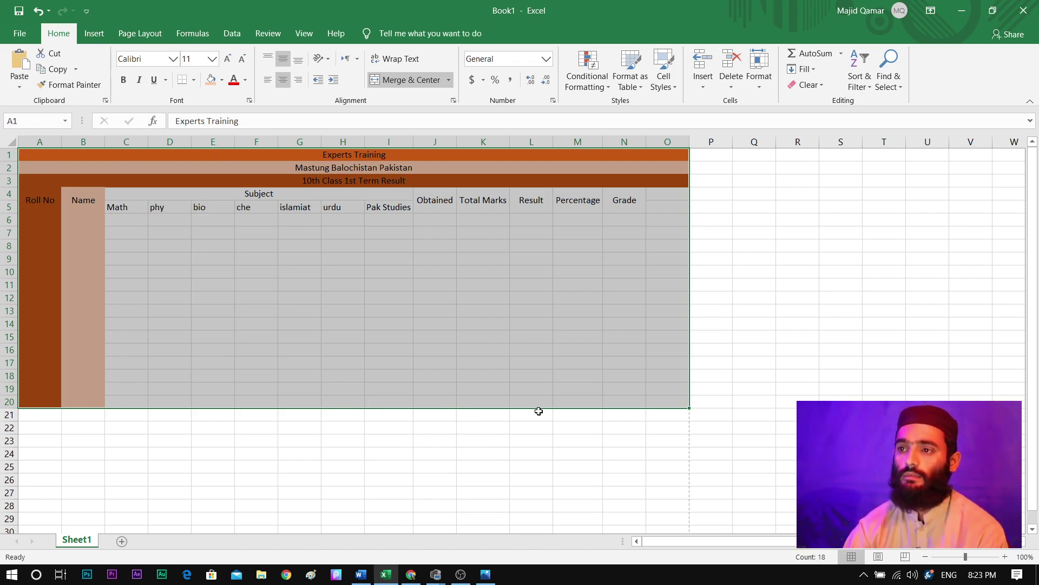
{"action": "left_click", "coordinate": [194, 80]}
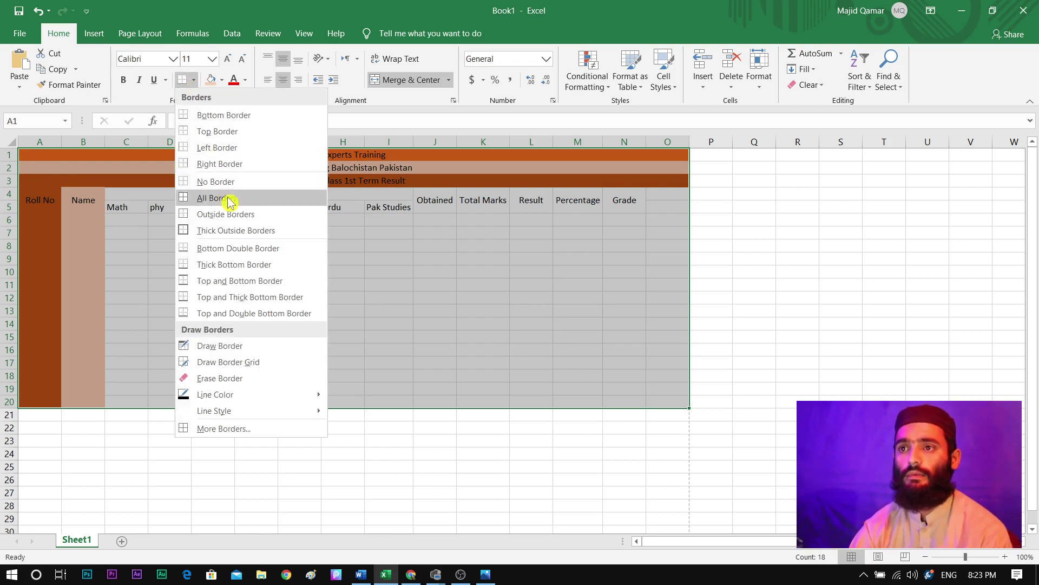
{"action": "left_click", "coordinate": [185, 197]}
{"action": "left_click", "coordinate": [196, 231]}
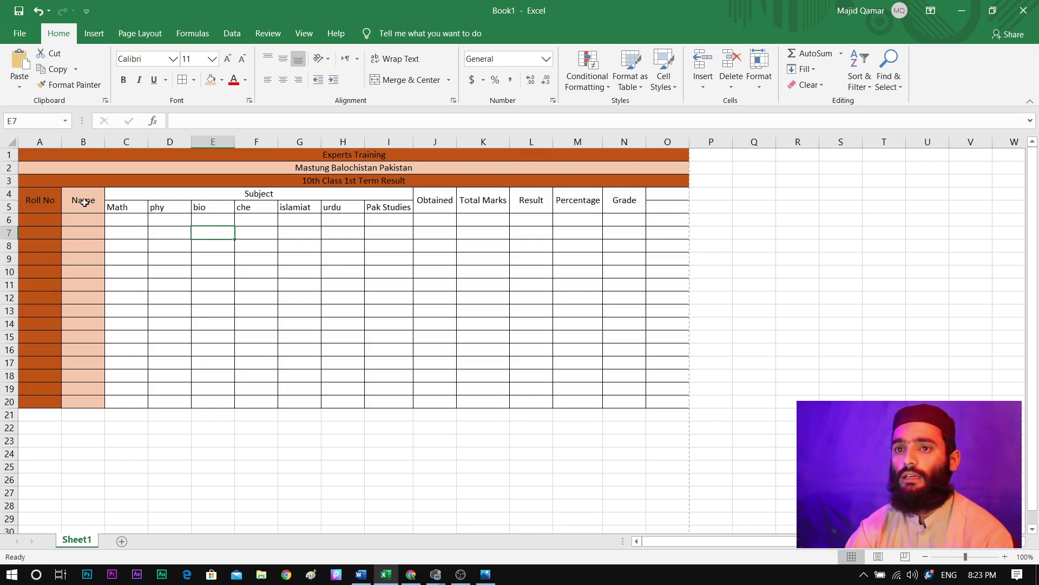
Make the title and heading rows A1:O5 bold
{"action": "left_click", "coordinate": [30, 196]}
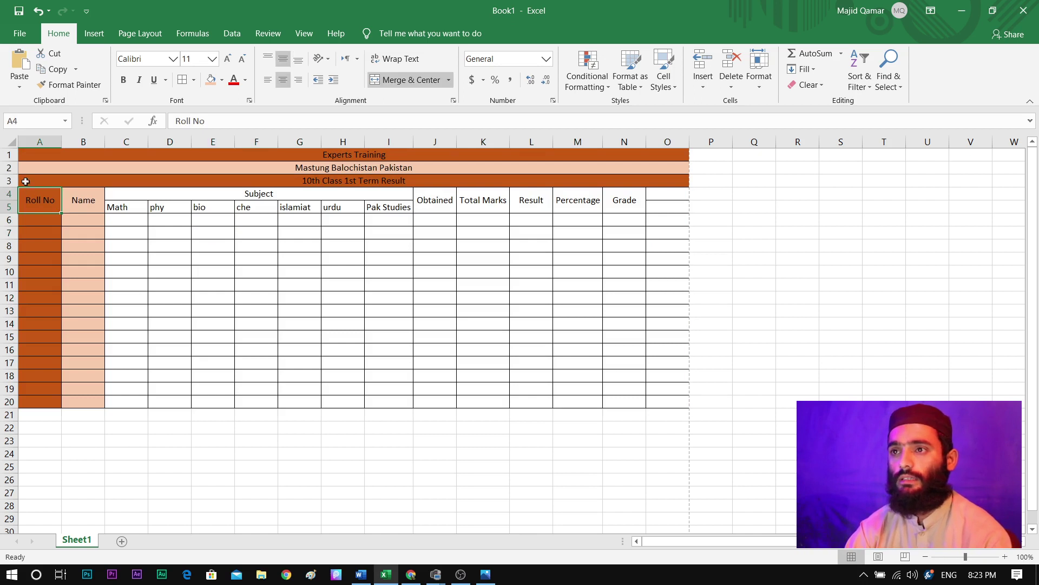
{"action": "left_click_drag", "start_coordinate": [23, 155], "coordinate": [410, 205]}
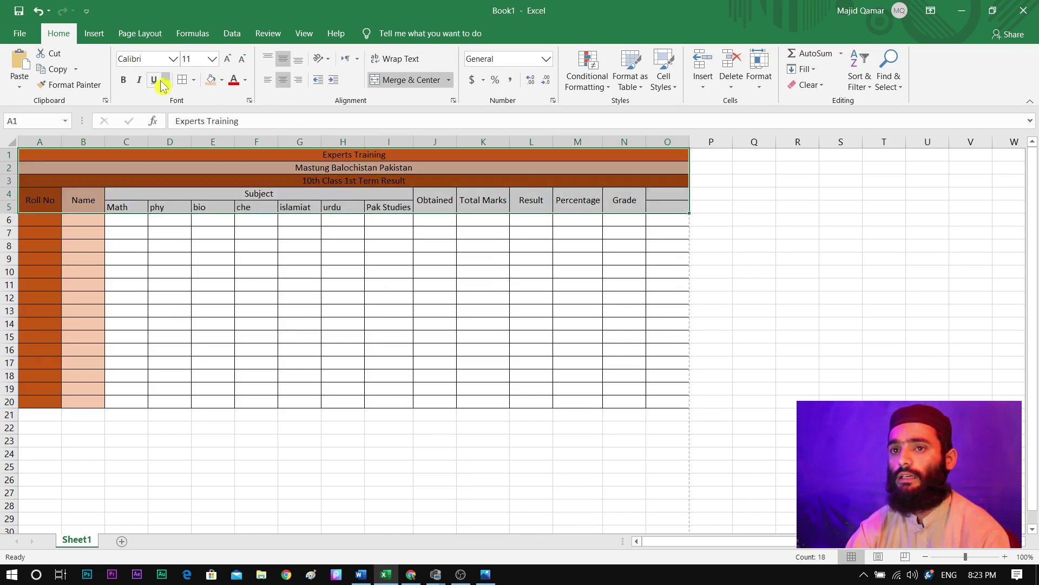
{"action": "left_click", "coordinate": [123, 79]}
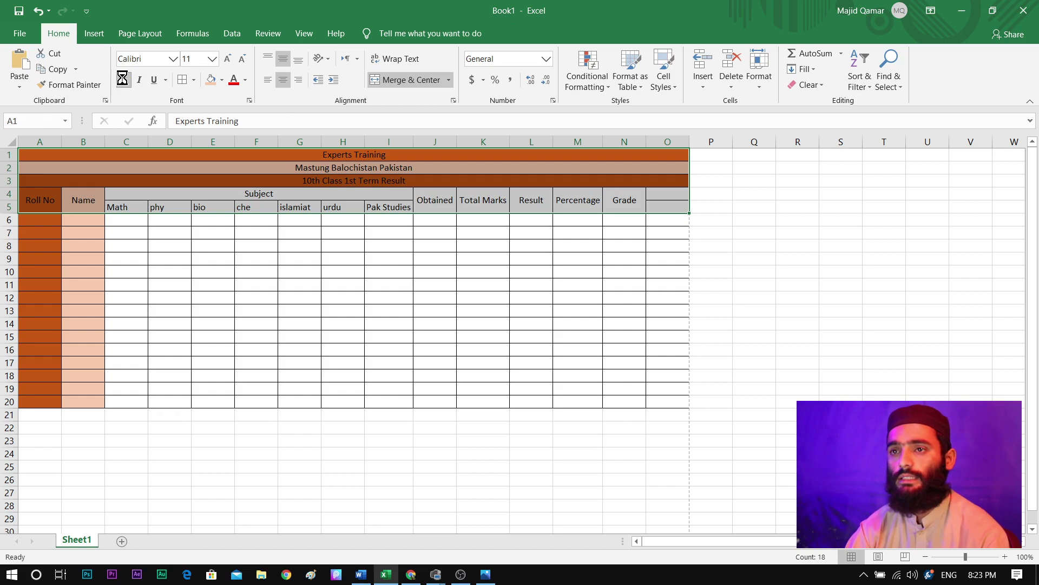
Set the font size of the "Experts Training" title in row 1 to 14
{"action": "left_click", "coordinate": [350, 157]}
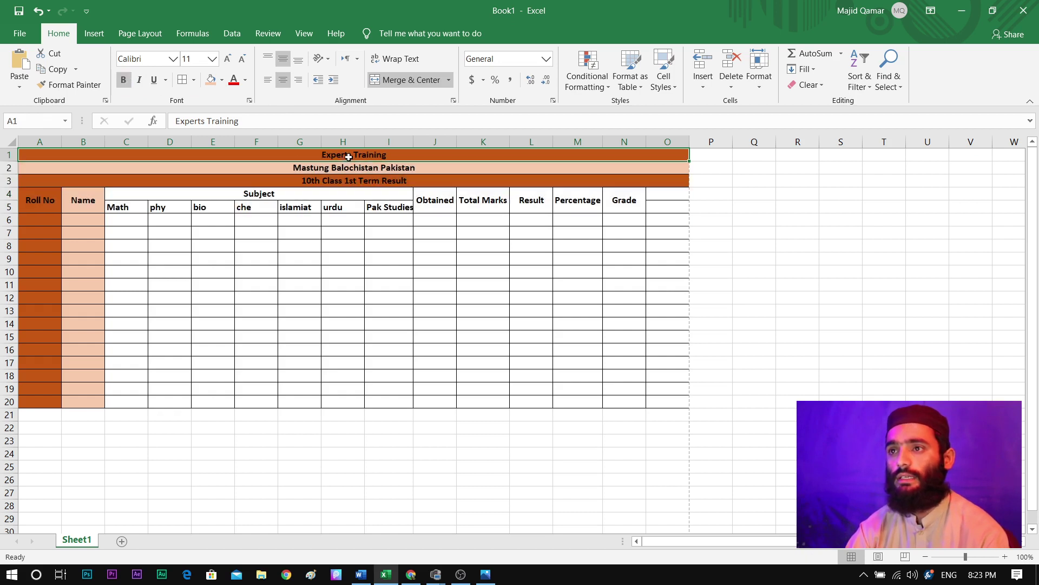
{"action": "left_click", "coordinate": [212, 59]}
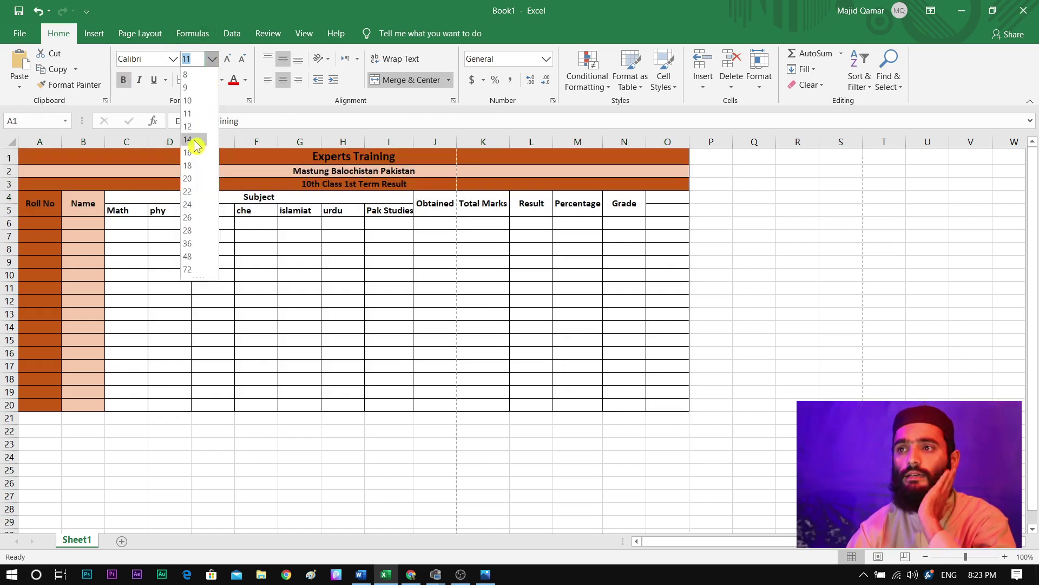
{"action": "left_click", "coordinate": [196, 139]}
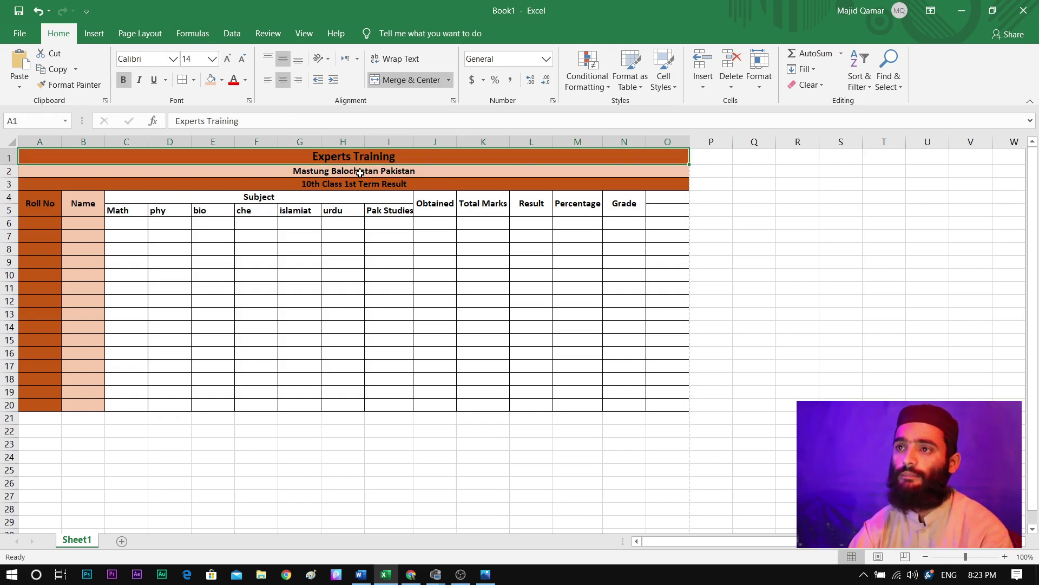
Enter roll number 101 in cell A6
{"action": "left_click", "coordinate": [38, 221]}
{"action": "type", "text": "101"}
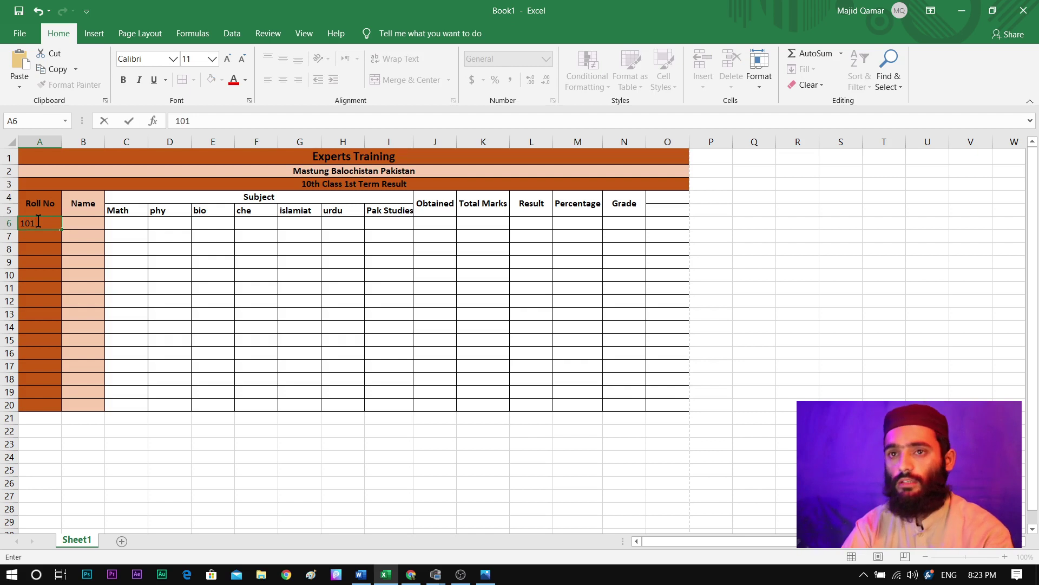
{"action": "key", "text": "Return"}
{"action": "left_click", "coordinate": [49, 223]}
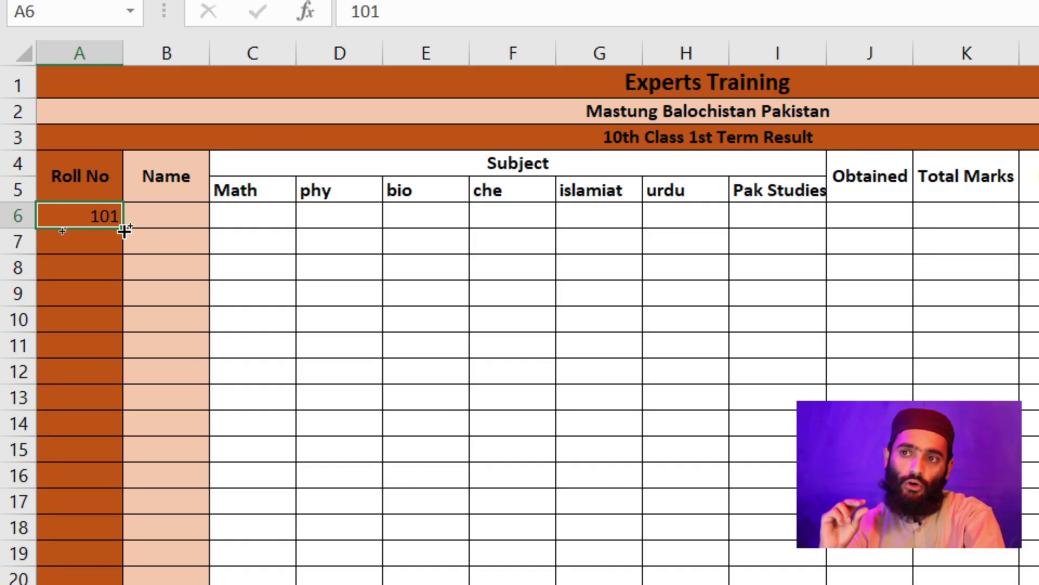
Try filling 101 from A6 down to A20 both as an increasing series and as plain copies, undoing each fill
{"action": "left_click_drag", "start_coordinate": [124, 231], "coordinate": [118, 573]}
{"action": "left_click_drag", "start_coordinate": [118, 509], "coordinate": [119, 515]}
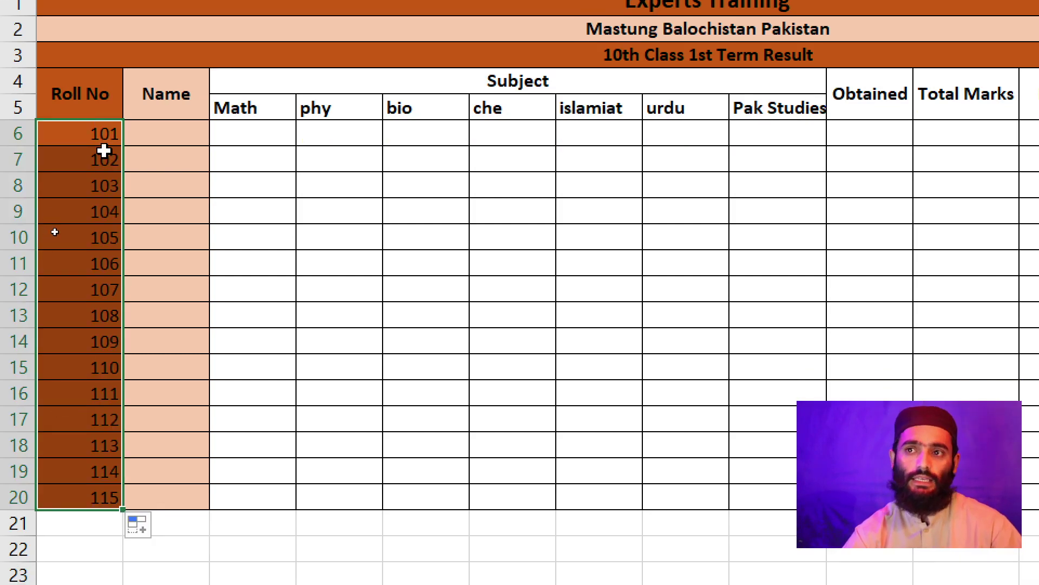
{"action": "key", "text": "ctrl+s"}
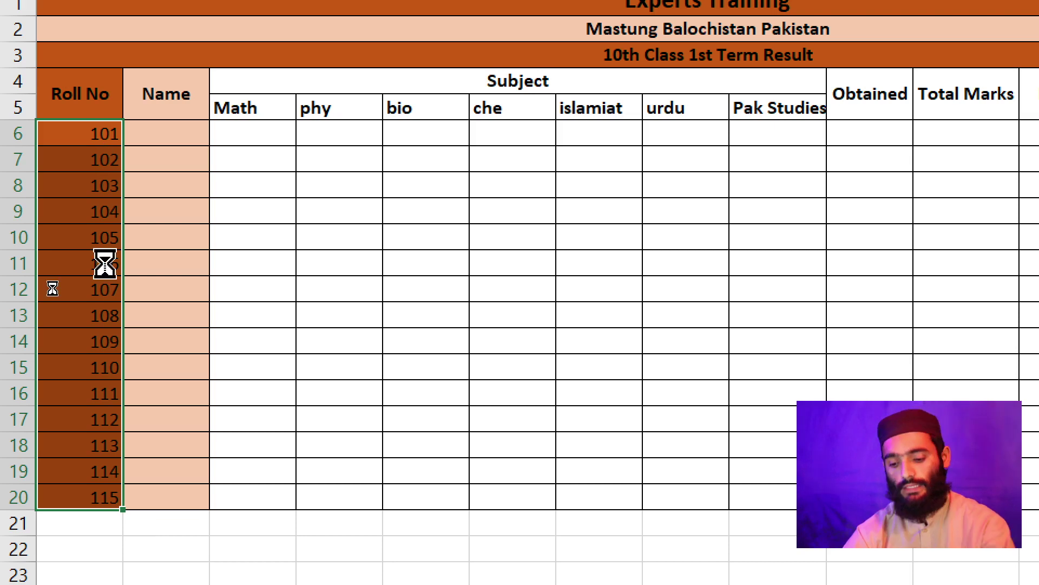
{"action": "key", "text": "ctrl+z"}
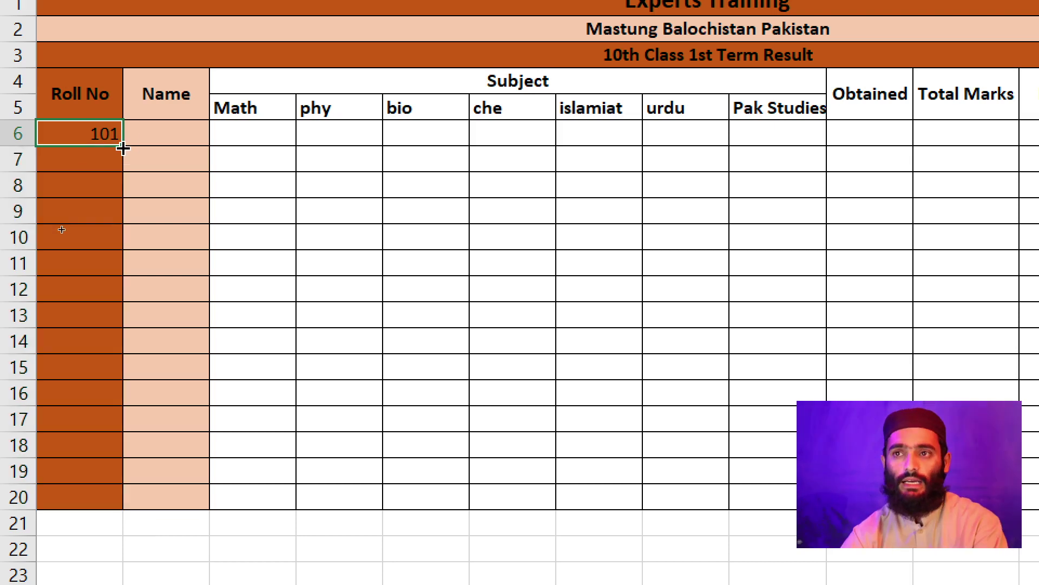
{"action": "left_click_drag", "start_coordinate": [123, 147], "coordinate": [123, 507]}
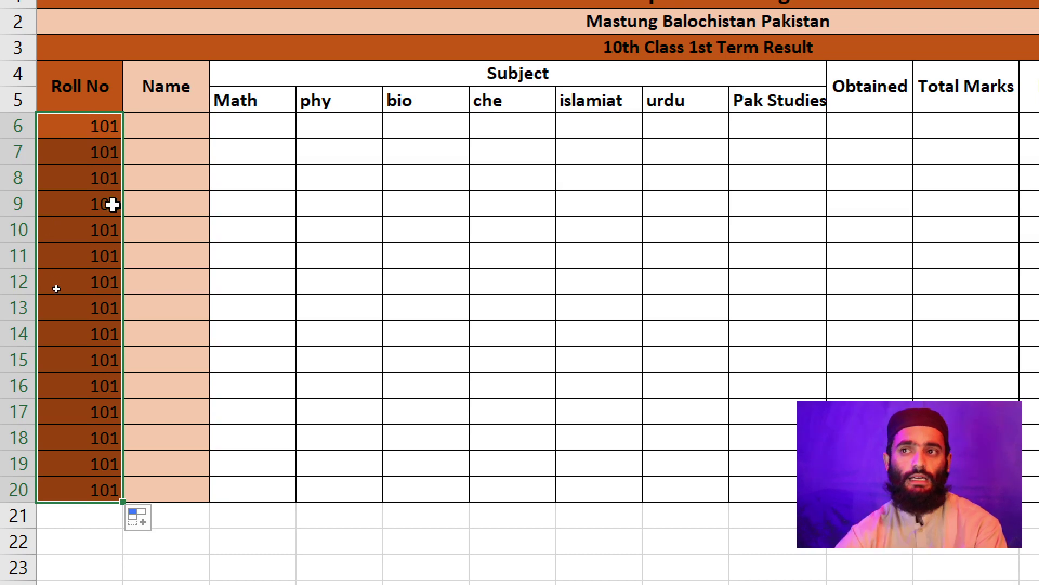
{"action": "key", "text": "ctrl+z"}
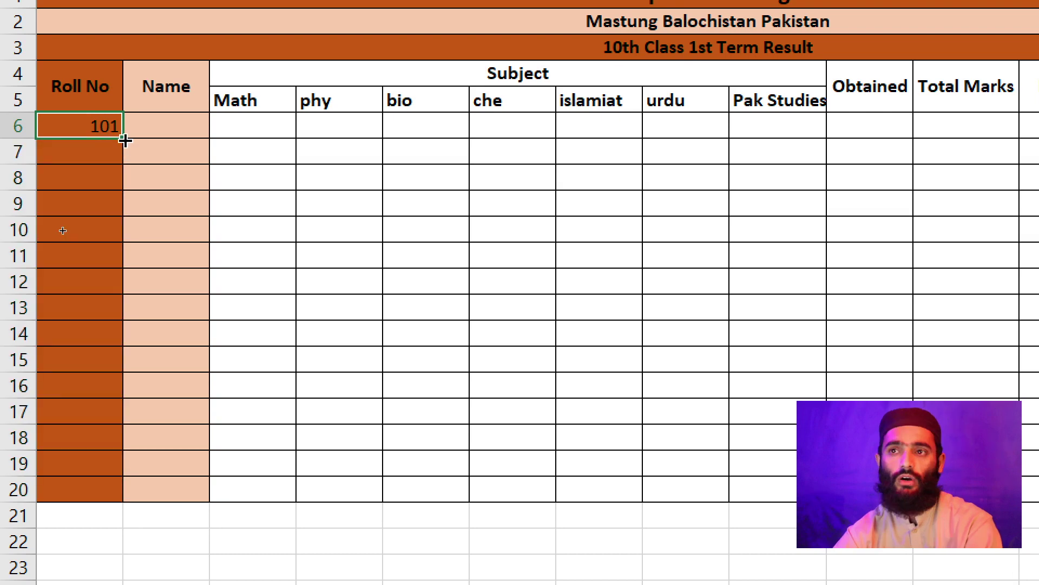
Fill the roll numbers from A6 down to A20 as a series from 101 to 115
{"action": "left_click_drag", "start_coordinate": [122, 137], "coordinate": [110, 494]}
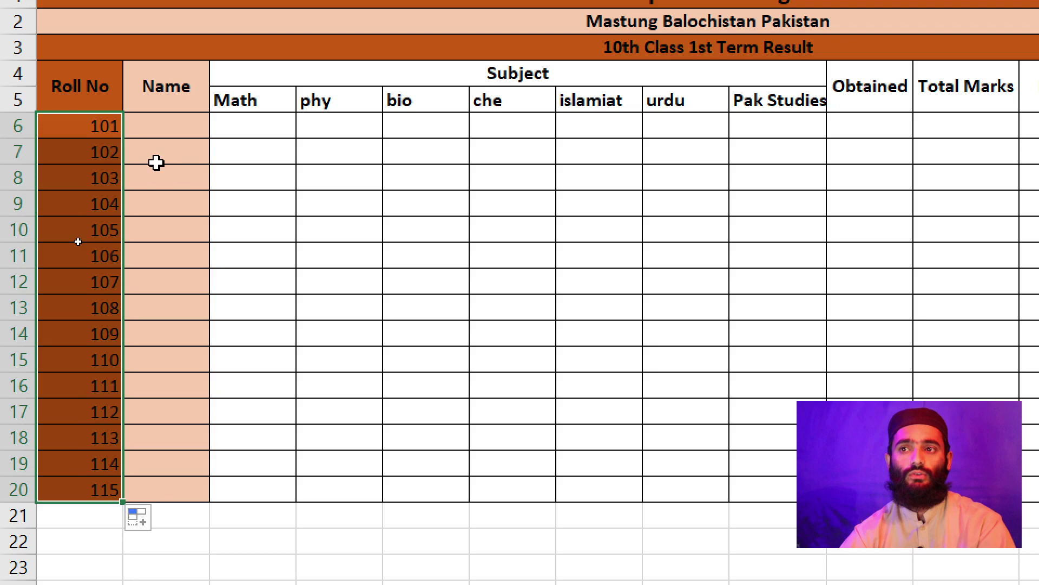
Enter the first three students' names in cells B6 to B8 of the Name column
{"action": "left_click", "coordinate": [154, 126]}
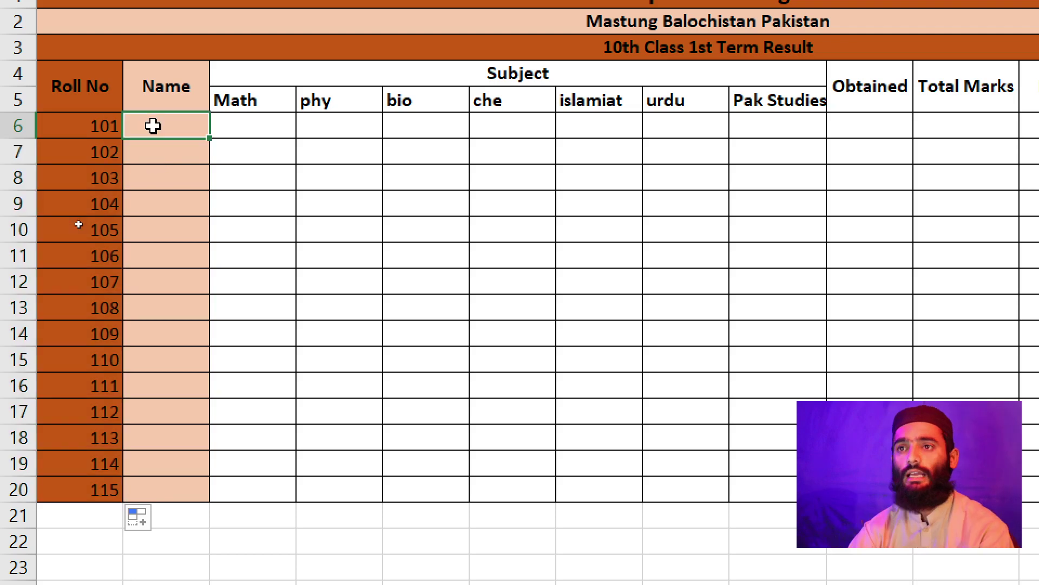
{"action": "type", "text": "Ali"}
{"action": "key", "text": "Return"}
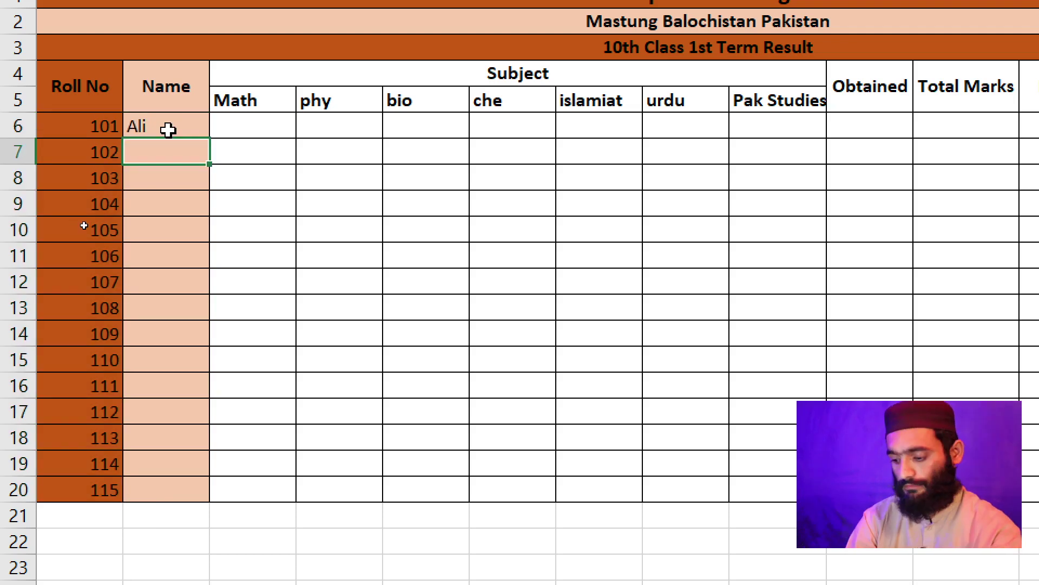
{"action": "type", "text": "N"}
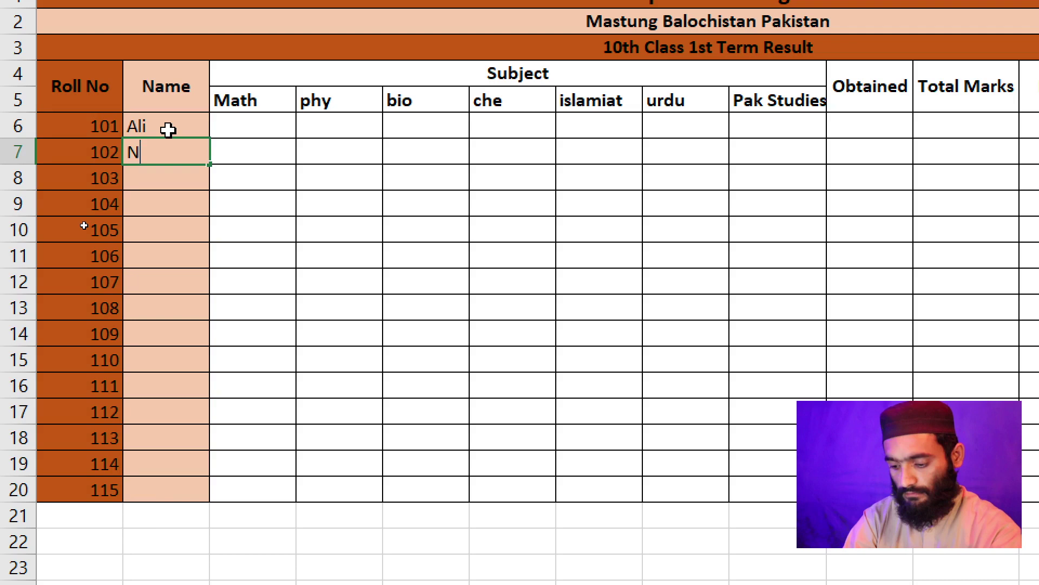
{"action": "key", "text": "BackSpace"}
{"action": "type", "text": "Adeel"}
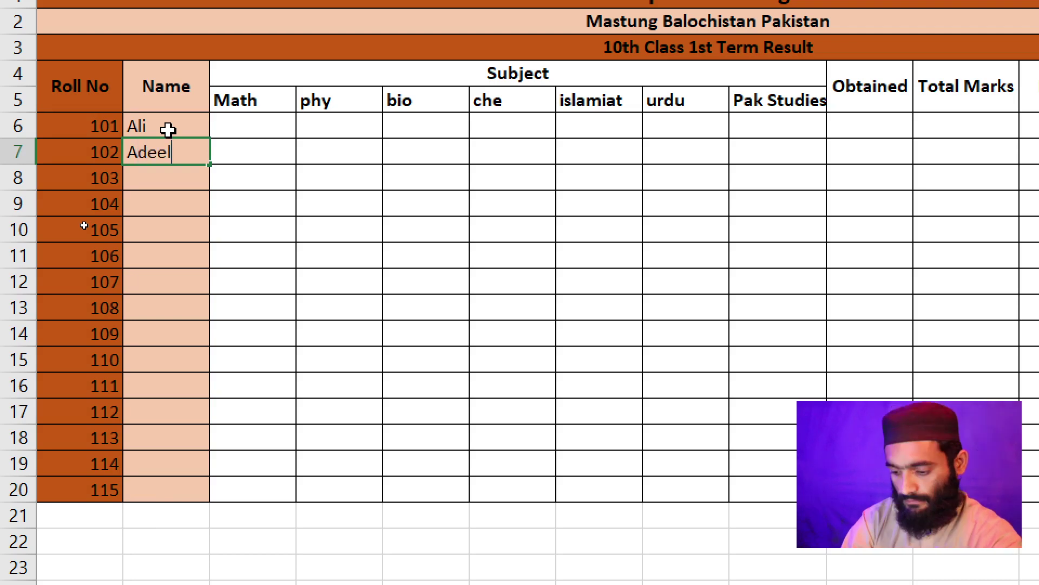
{"action": "key", "text": "Return"}
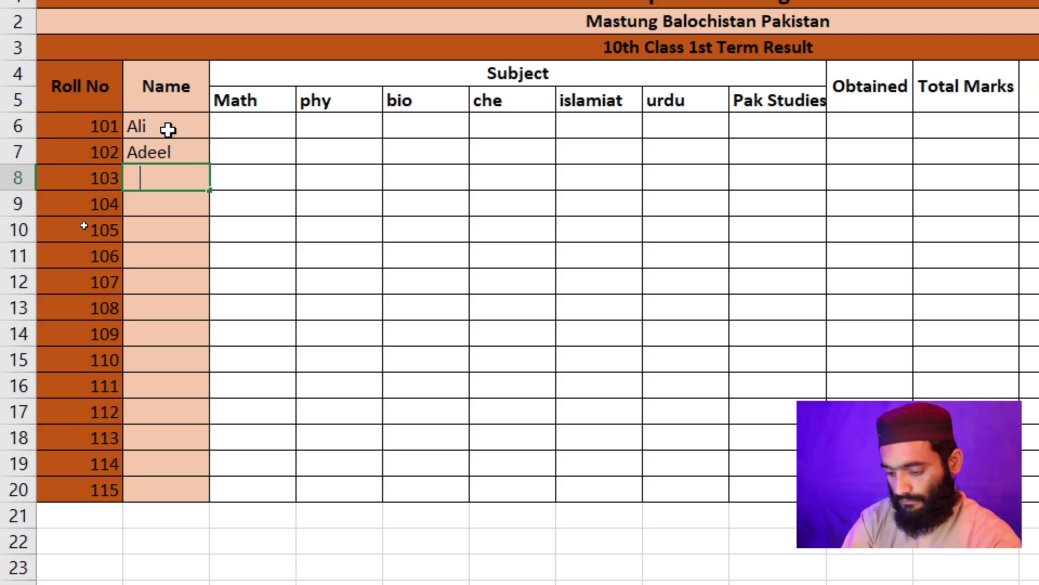
{"action": "type", "text": "Qasim"}
{"action": "key", "text": "Return"}
Enter the names of the students with roll numbers 104 to 106 in cells B9 to B11
{"action": "type", "text": "majid"}
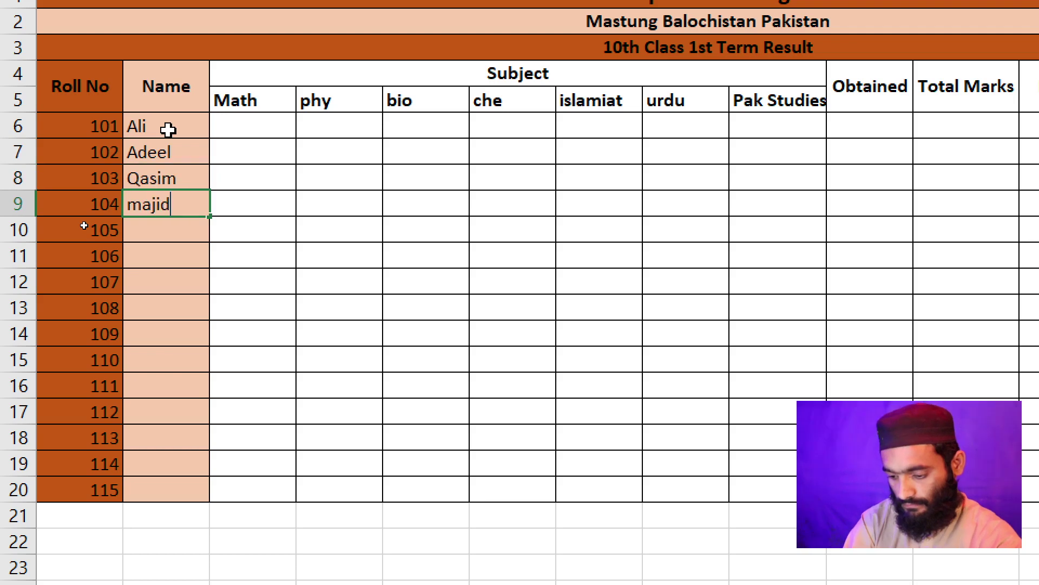
{"action": "key", "text": "Return"}
{"action": "type", "text": "as"}
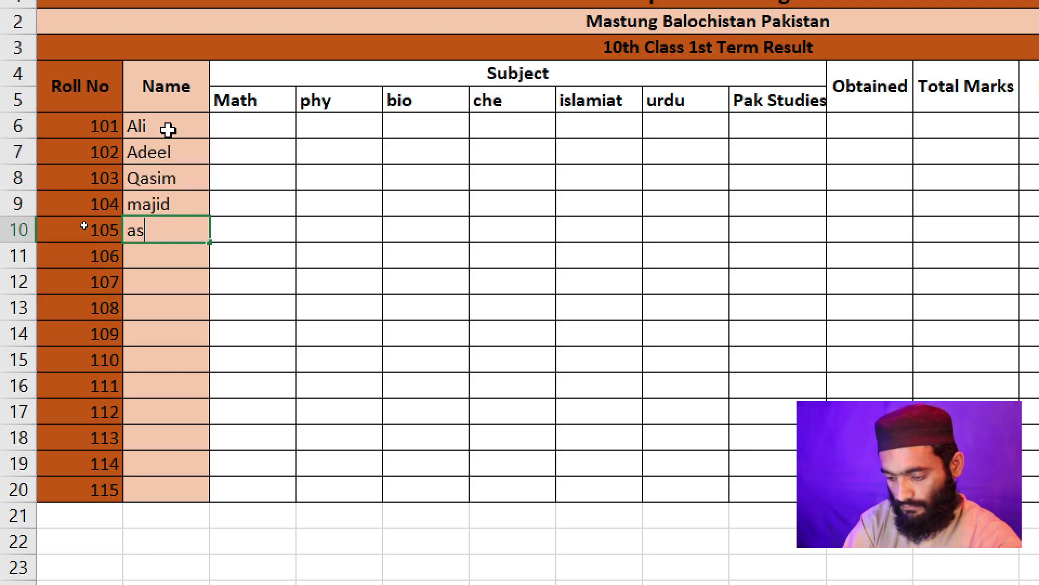
{"action": "type", "text": "im"}
{"action": "key", "text": "Return"}
{"action": "type", "text": "zun"}
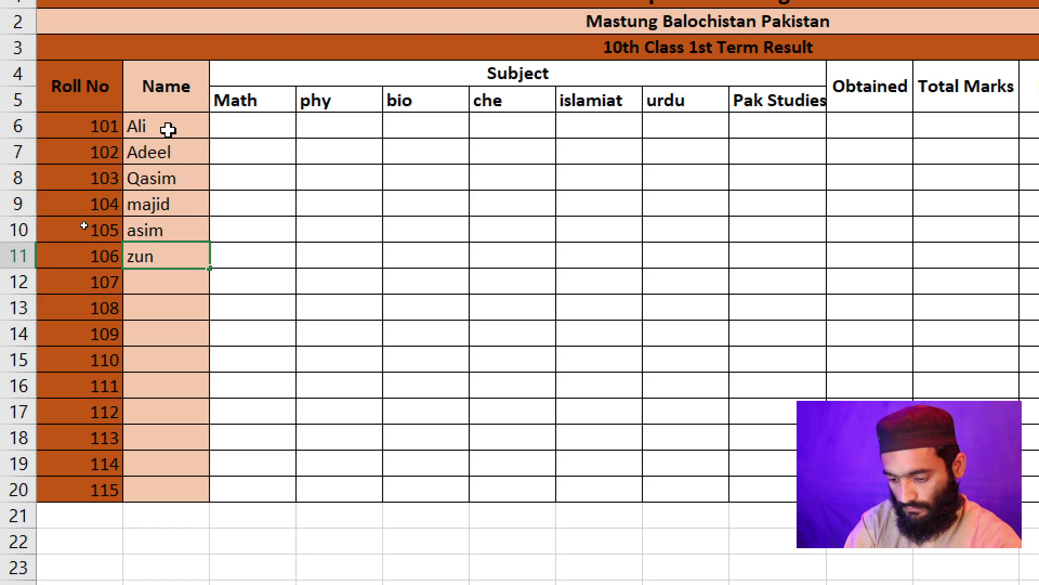
{"action": "key", "text": "BackSpace"}
{"action": "type", "text": "bair"}
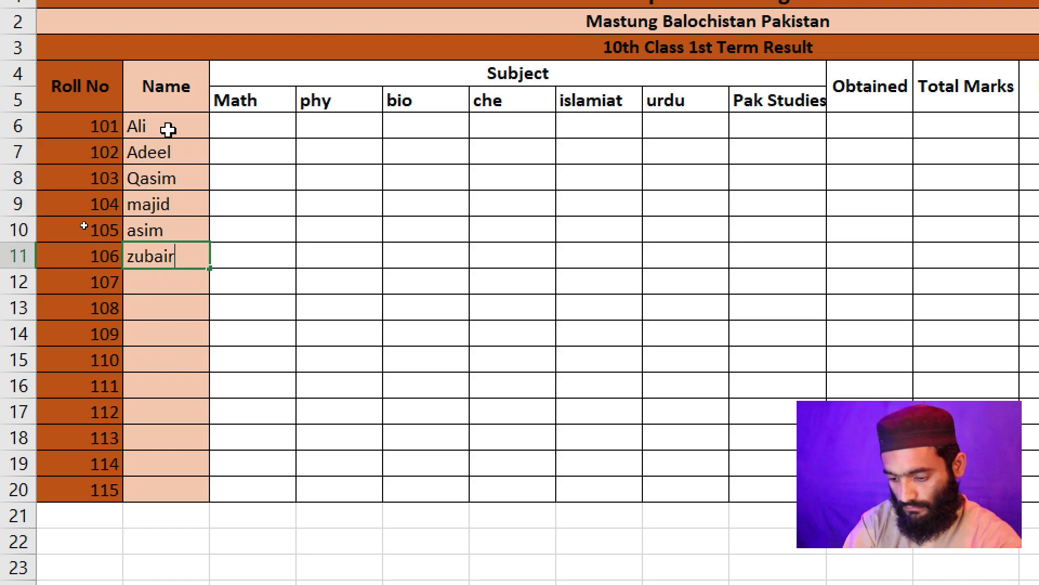
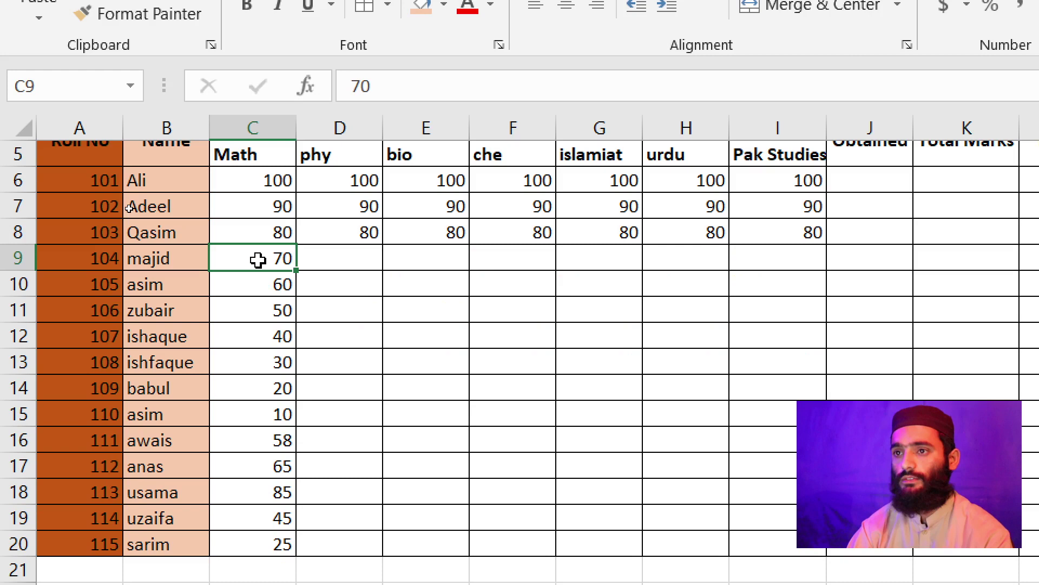
Copy the Math marks in C9:C20 across the remaining subject columns up to Pak Studies in column I
{"action": "left_click_drag", "start_coordinate": [258, 260], "coordinate": [267, 567]}
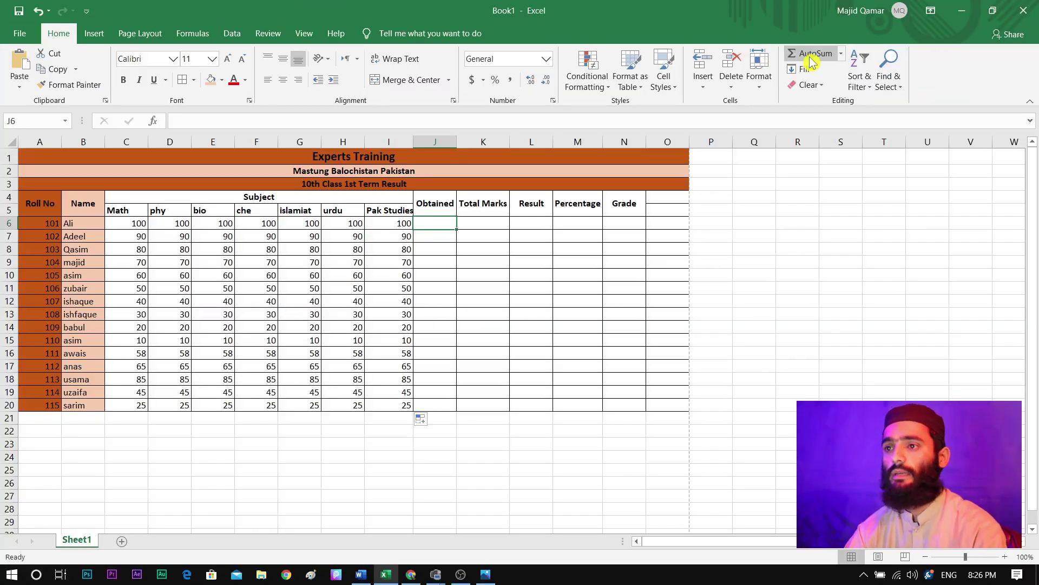
Sum the subject marks C6:I6 in the Obtained cell J6 with AutoSum and fill the formula down to J20
{"action": "left_click", "coordinate": [812, 56]}
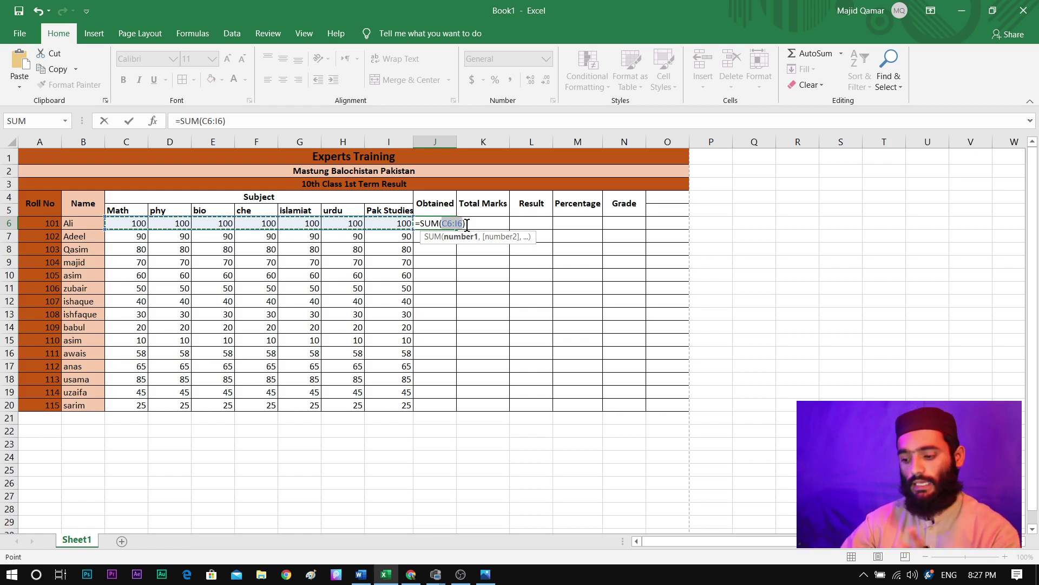
{"action": "key", "text": "Return"}
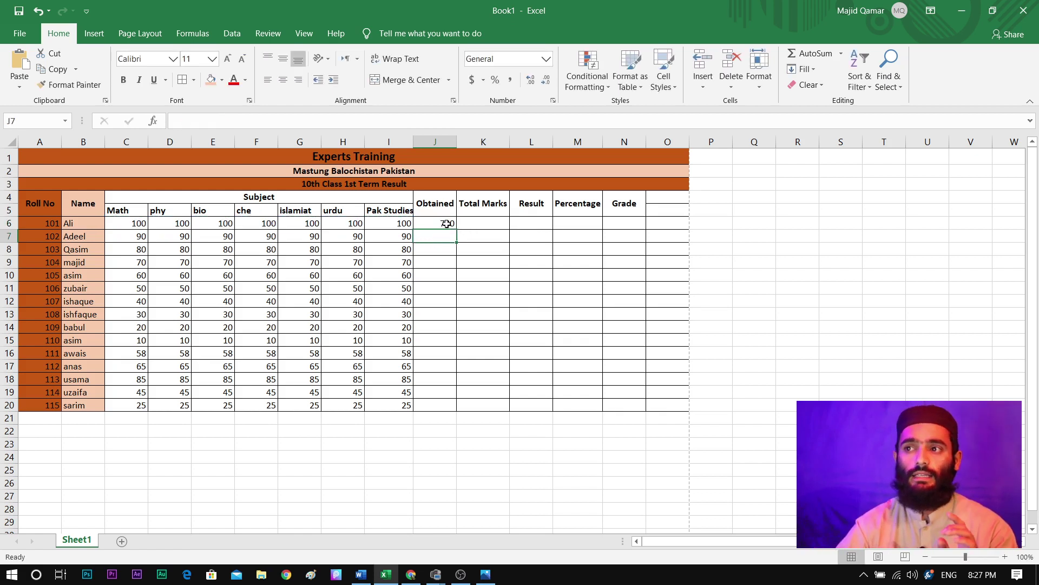
{"action": "left_click", "coordinate": [447, 223]}
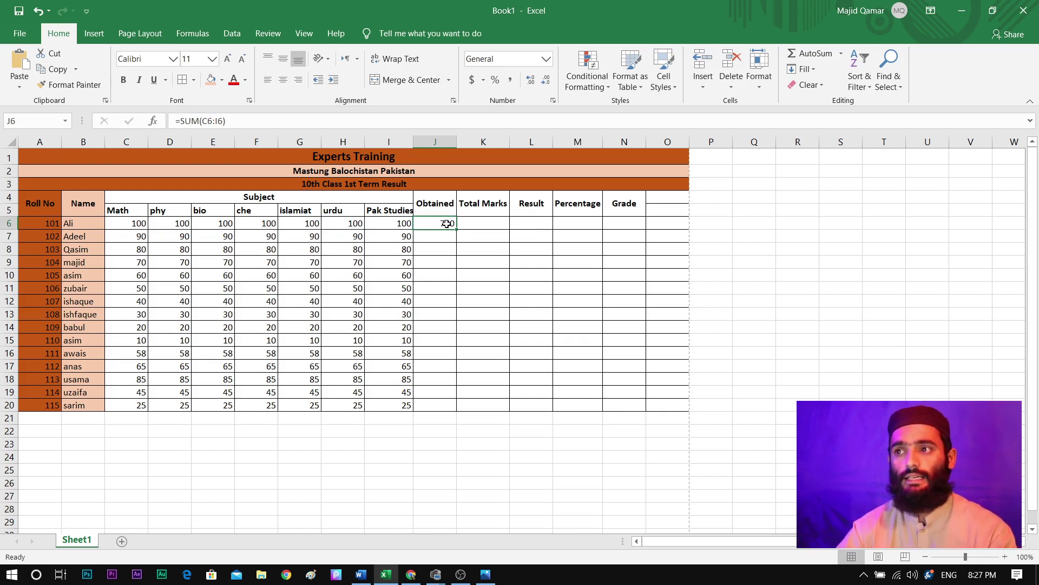
{"action": "left_click_drag", "start_coordinate": [457, 230], "coordinate": [453, 407]}
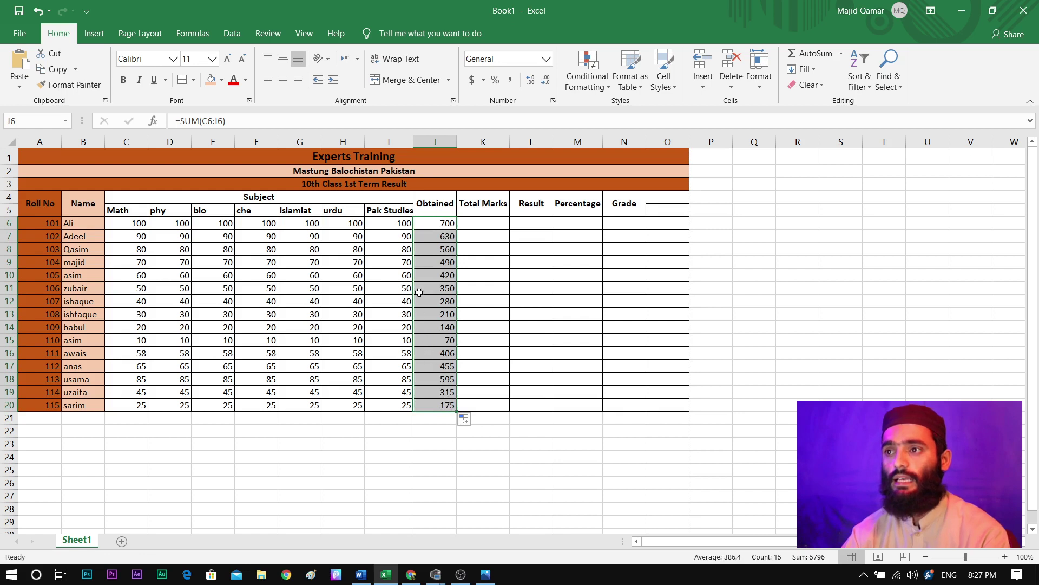
{"action": "left_click", "coordinate": [445, 223]}
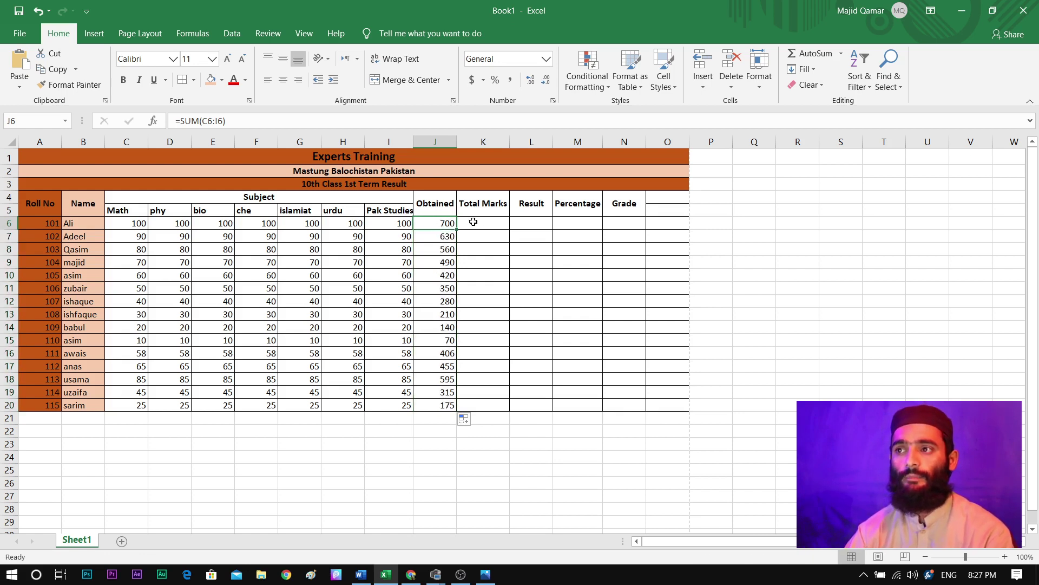
Enter 700 as Total Marks in K6 and copy it down to K20
{"action": "left_click", "coordinate": [487, 222]}
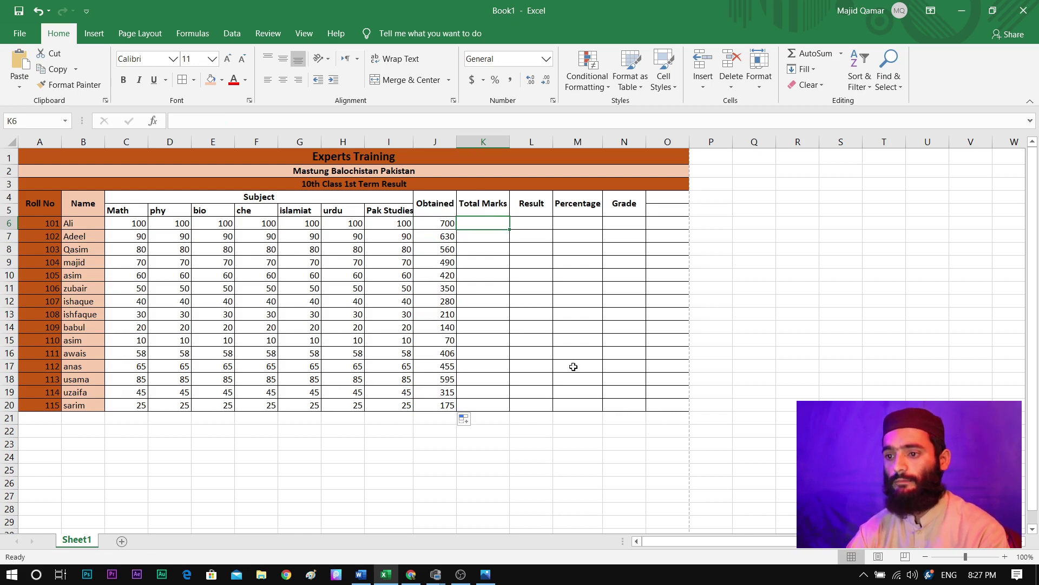
{"action": "left_click", "coordinate": [361, 572]}
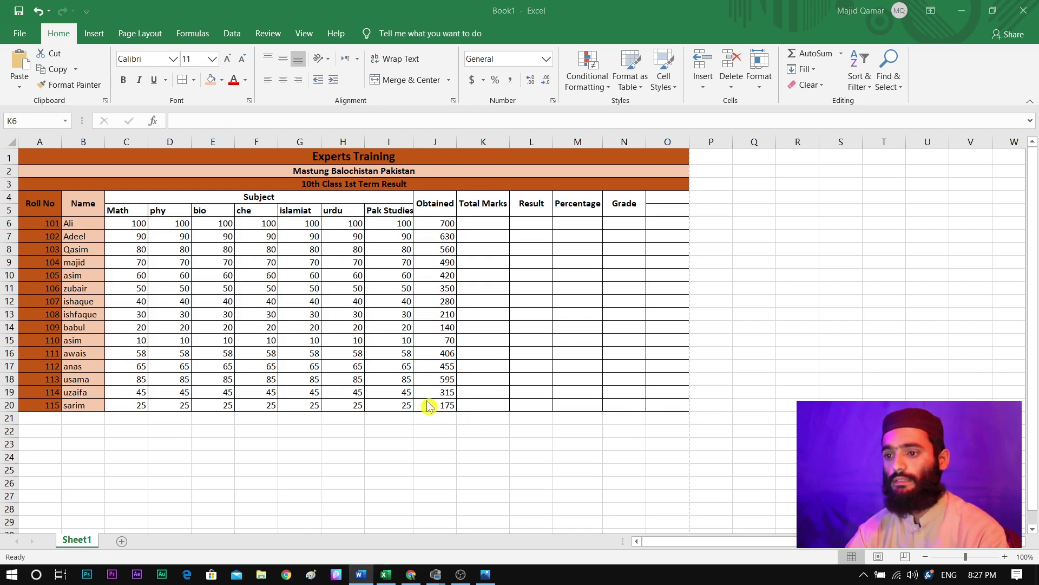
{"action": "left_click", "coordinate": [495, 222]}
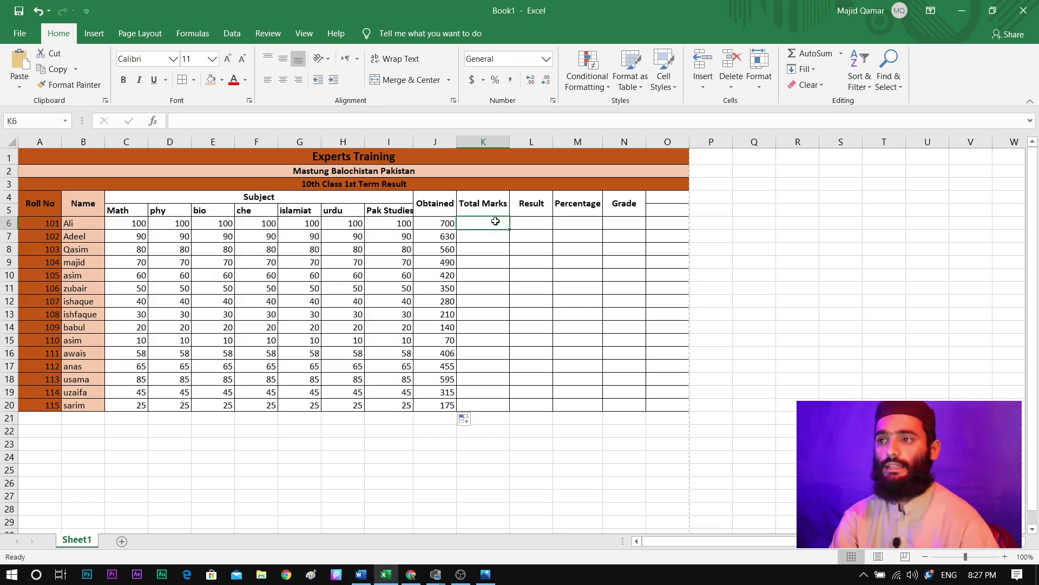
{"action": "type", "text": "700"}
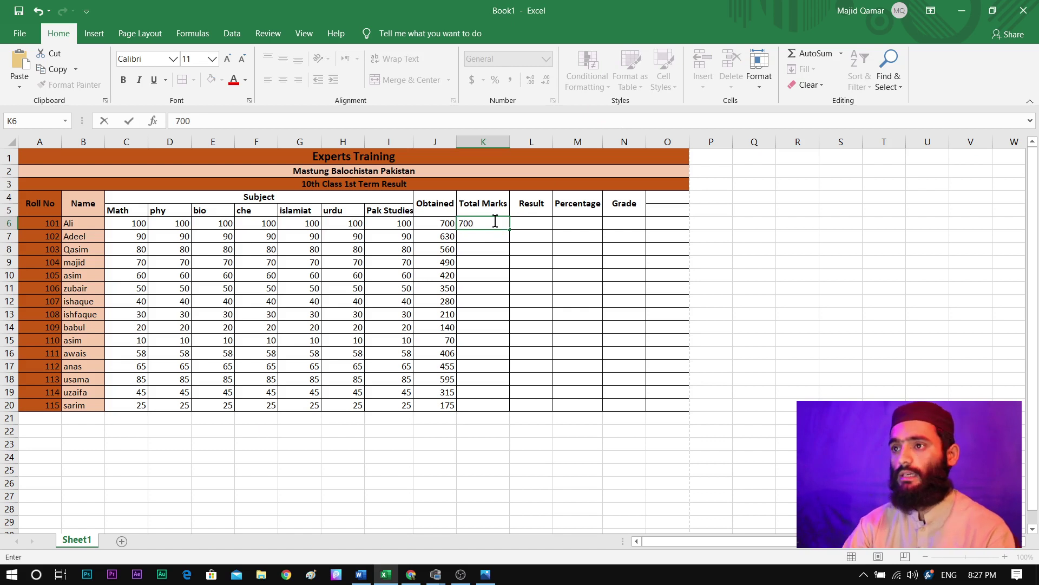
{"action": "left_click_drag", "start_coordinate": [509, 229], "coordinate": [508, 410]}
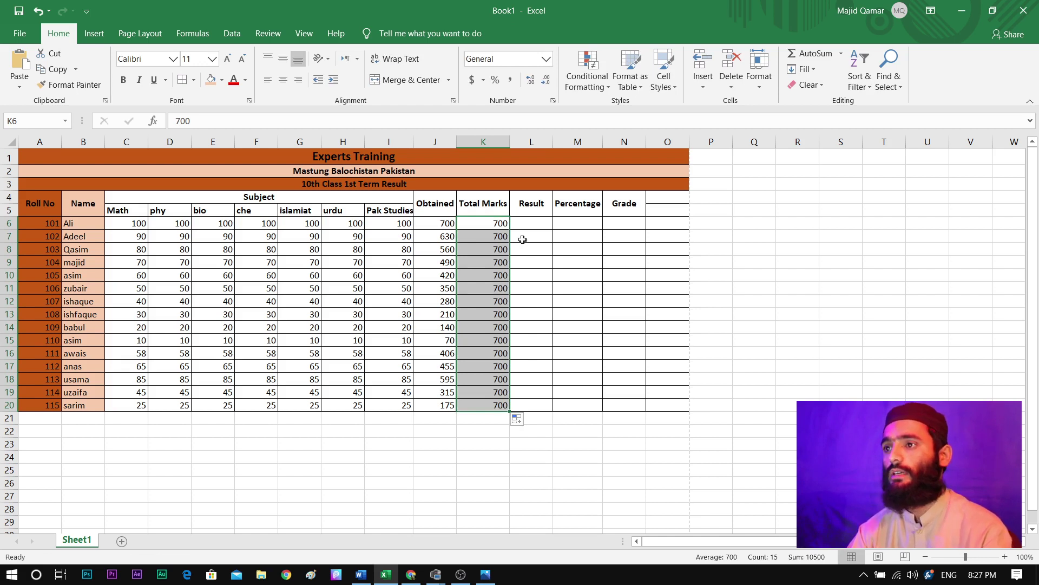
Enter the formula =IF(J6>300,"PASS","FAIL") in the Result cell L6
{"action": "left_click", "coordinate": [533, 222]}
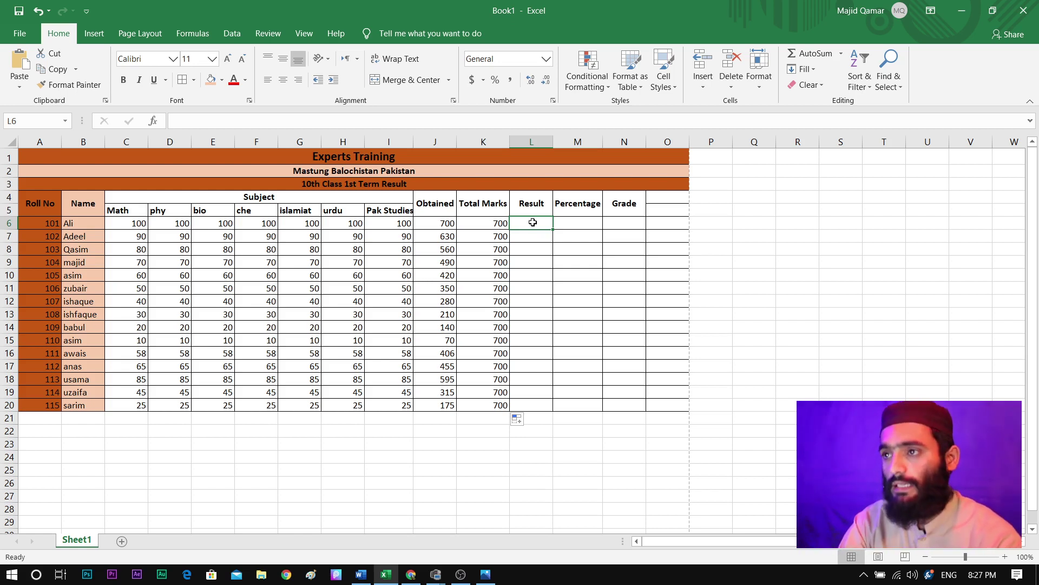
{"action": "type", "text": "="}
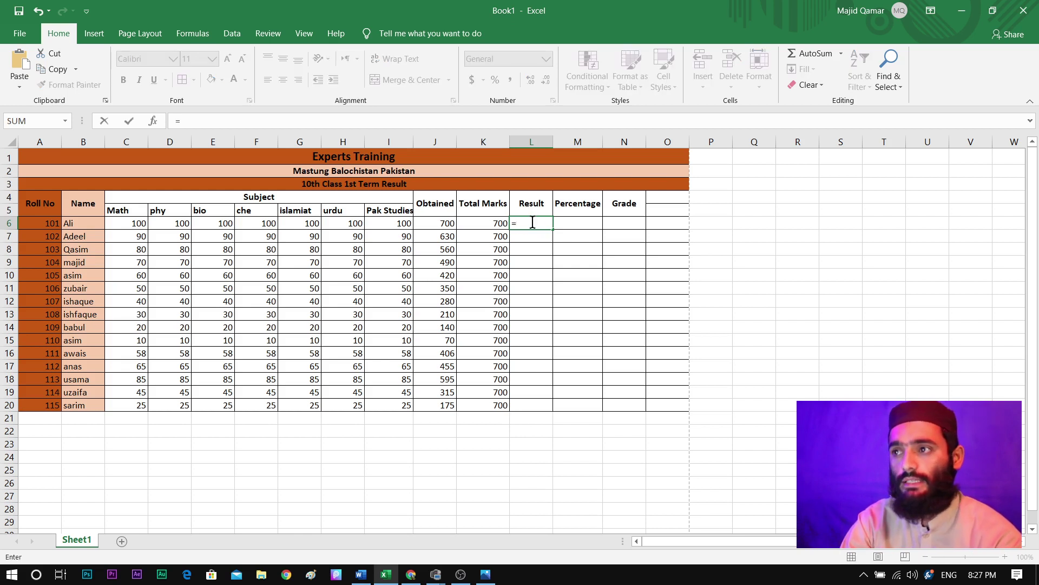
{"action": "type", "text": "if"}
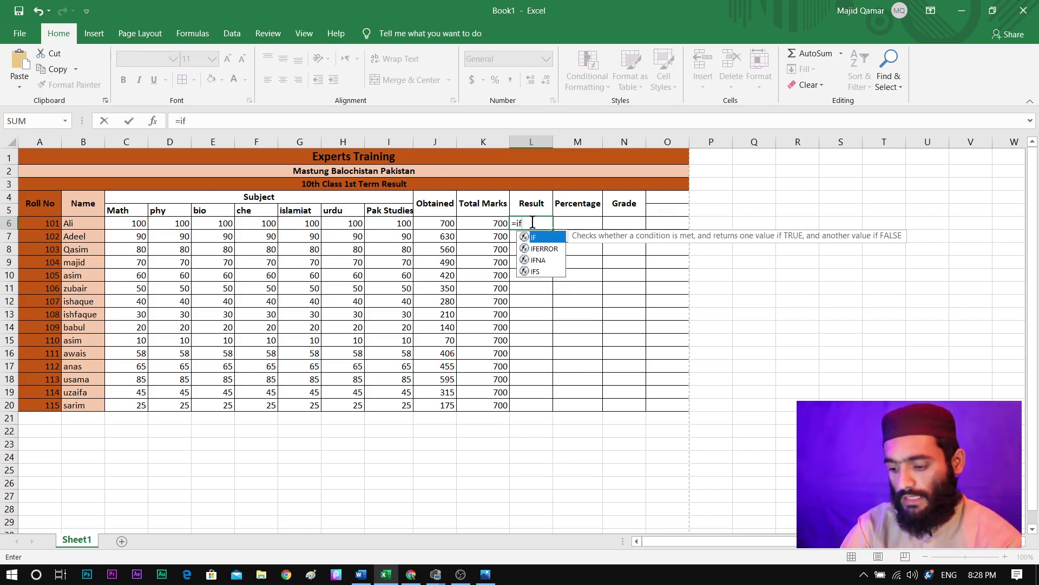
{"action": "type", "text": "("}
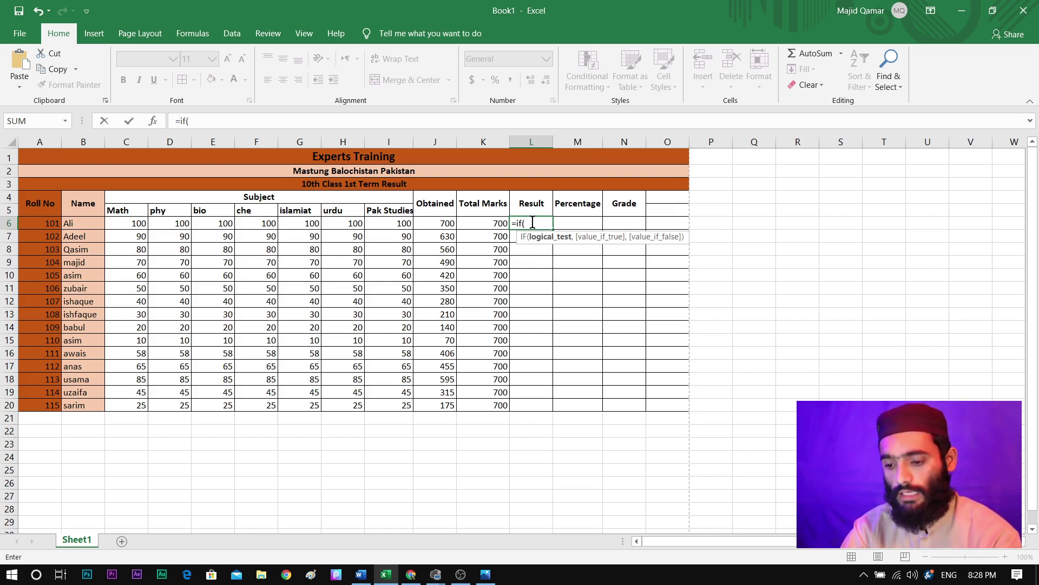
{"action": "left_click", "coordinate": [436, 224]}
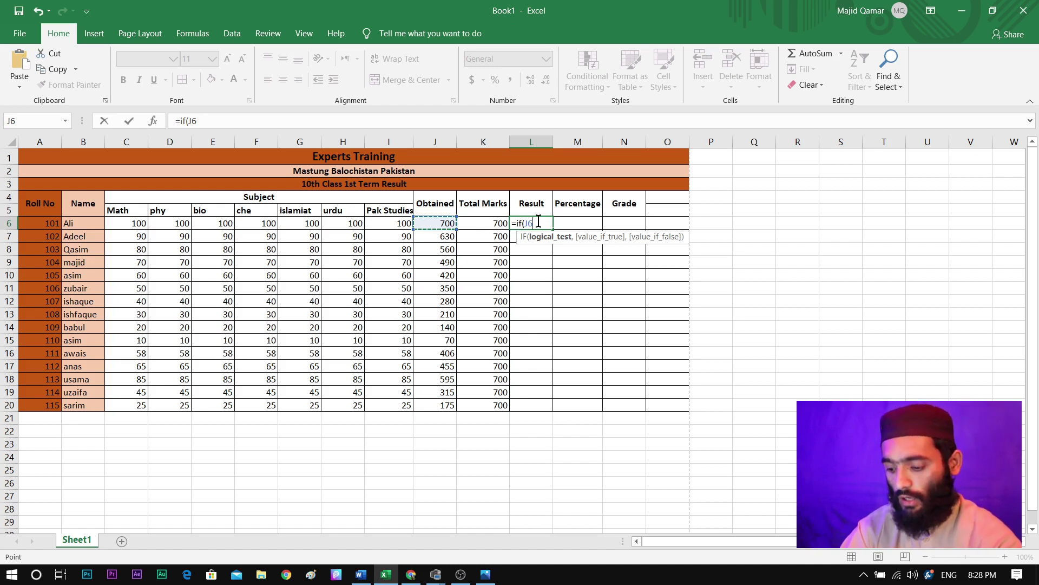
{"action": "type", "text": "."}
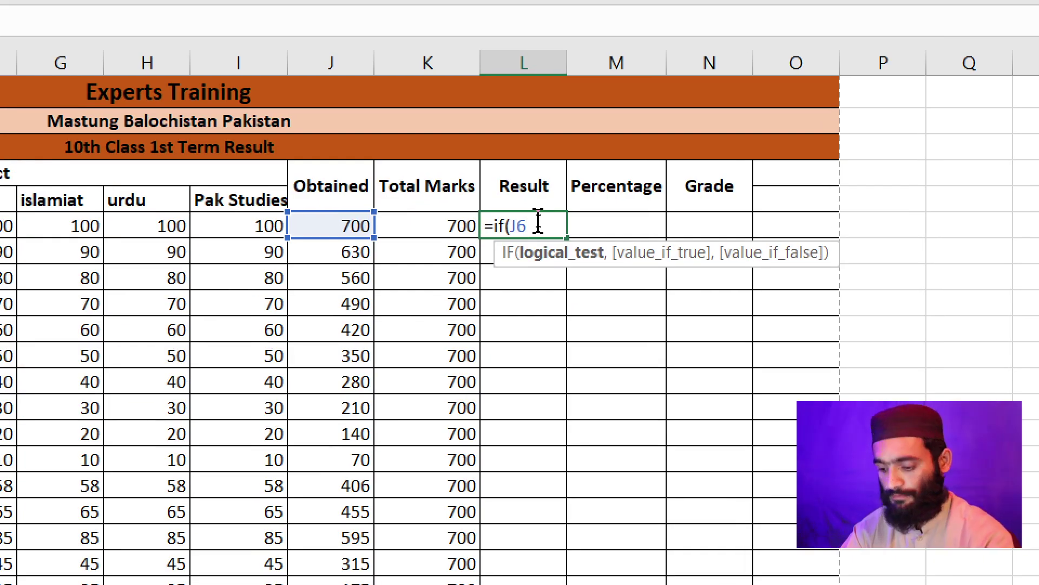
{"action": "type", "text": ">"}
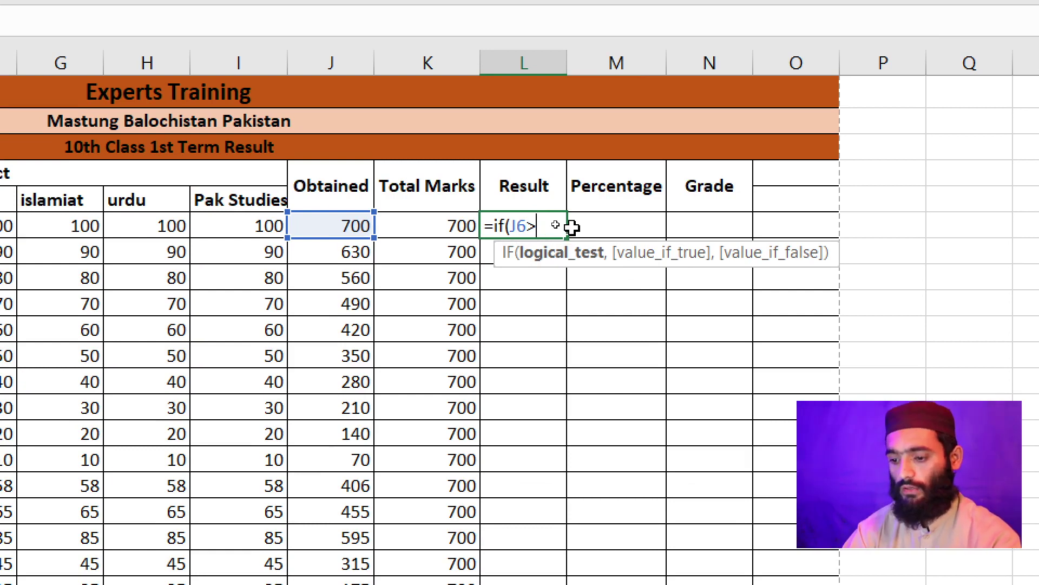
{"action": "type", "text": "300"}
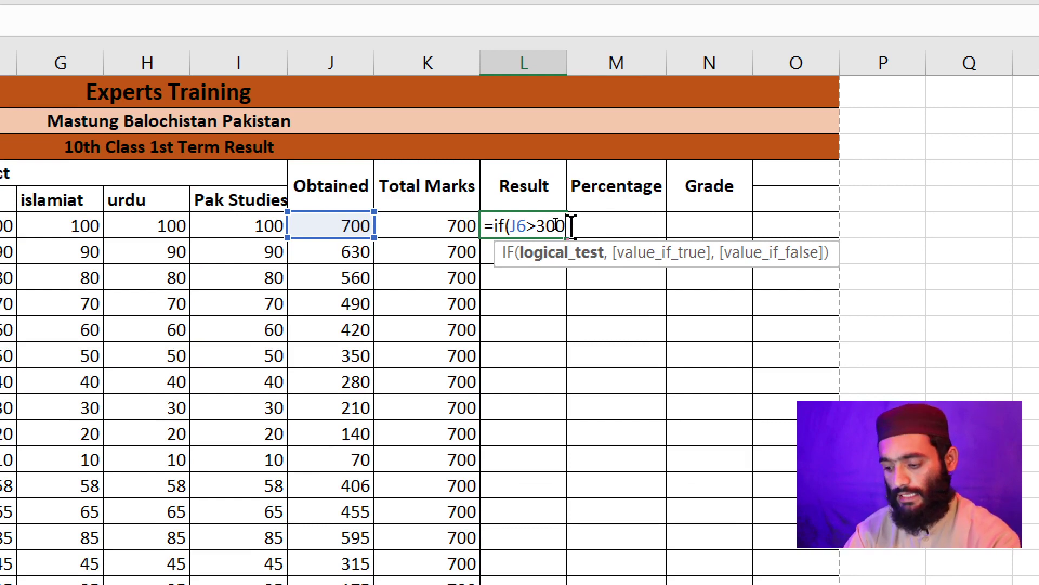
{"action": "type", "text": ","}
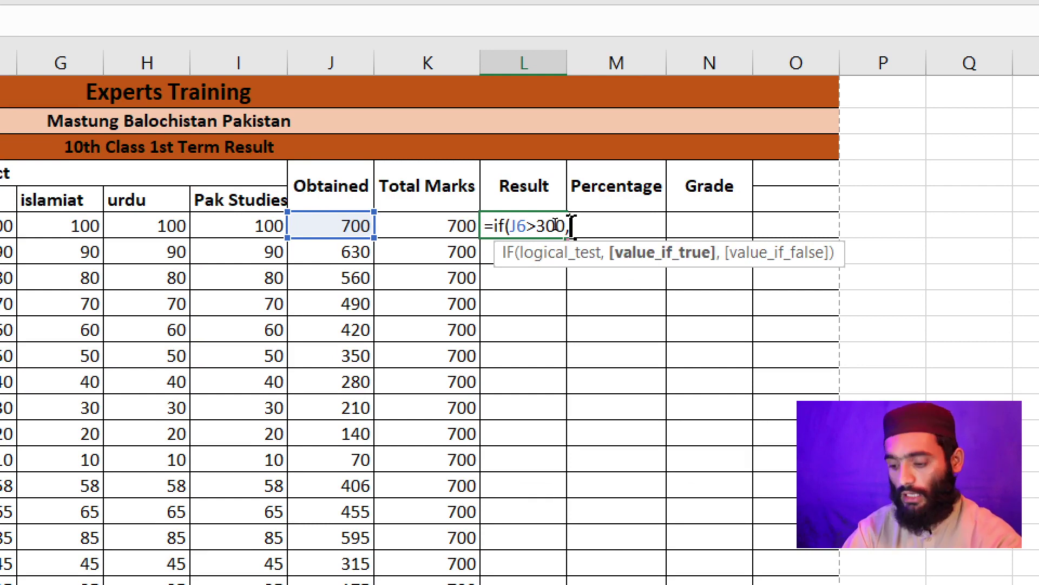
{"action": "type", "text": "\""}
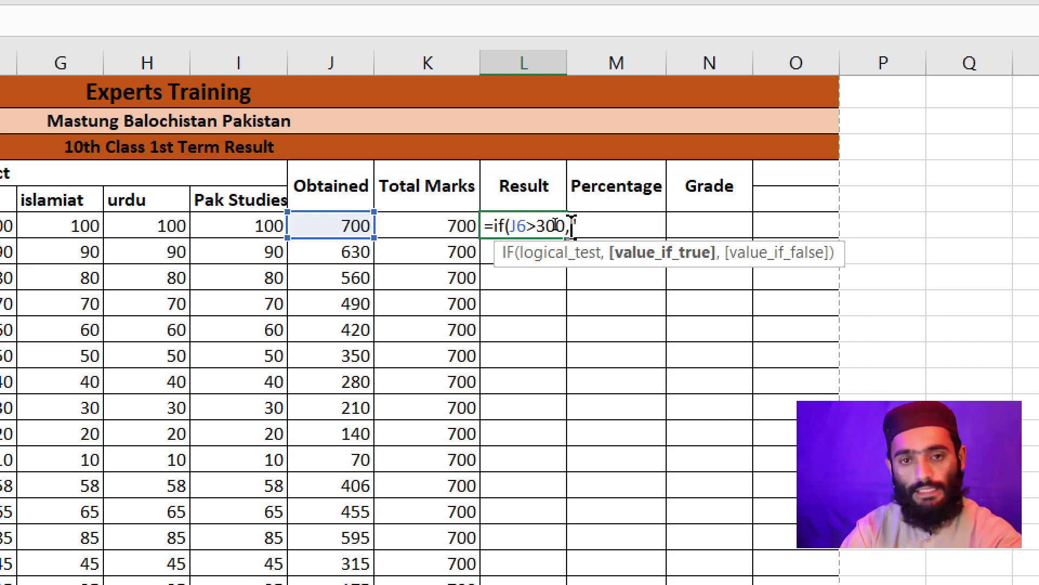
{"action": "type", "text": "PASS"}
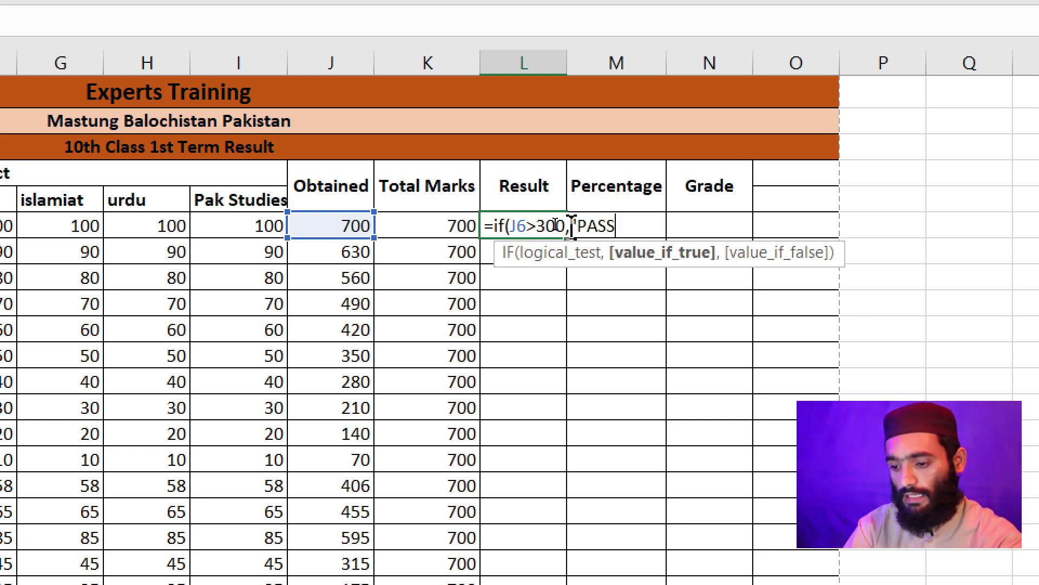
{"action": "type", "text": "\">"}
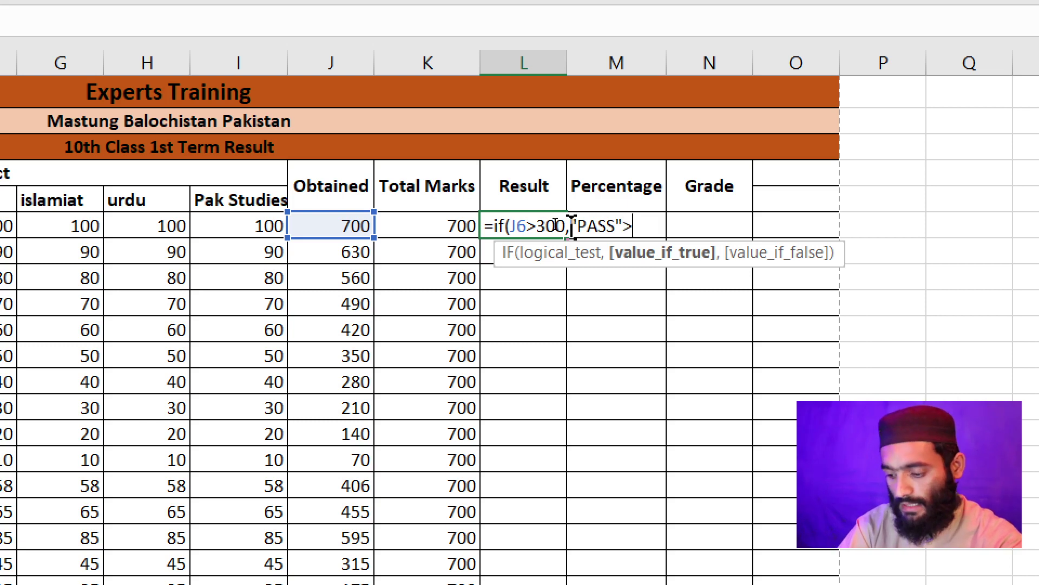
{"action": "key", "text": "BackSpace"}
{"action": "type", "text": "<"}
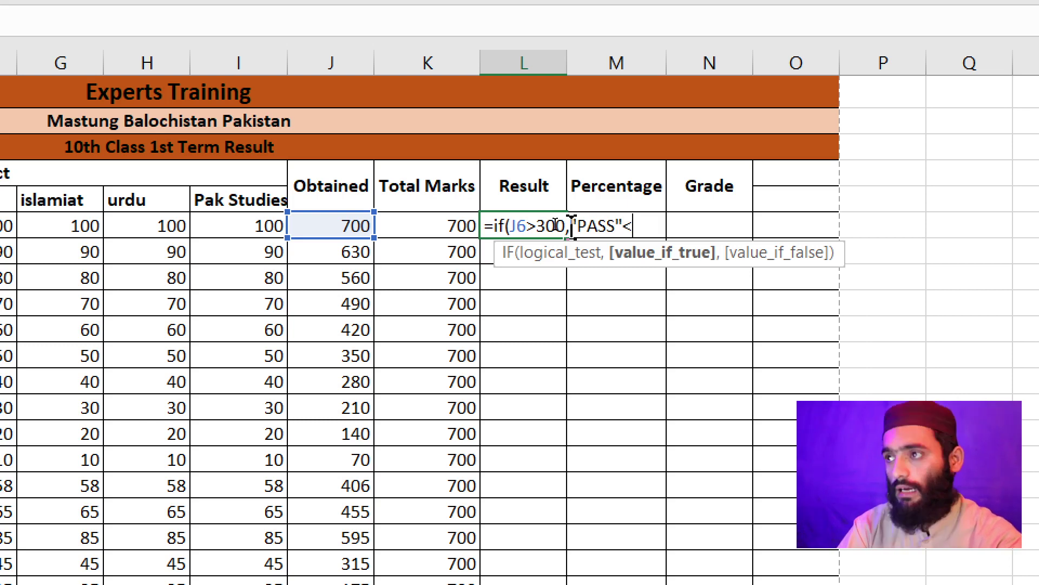
{"action": "key", "text": "BackSpace"}
{"action": "type", "text": ","}
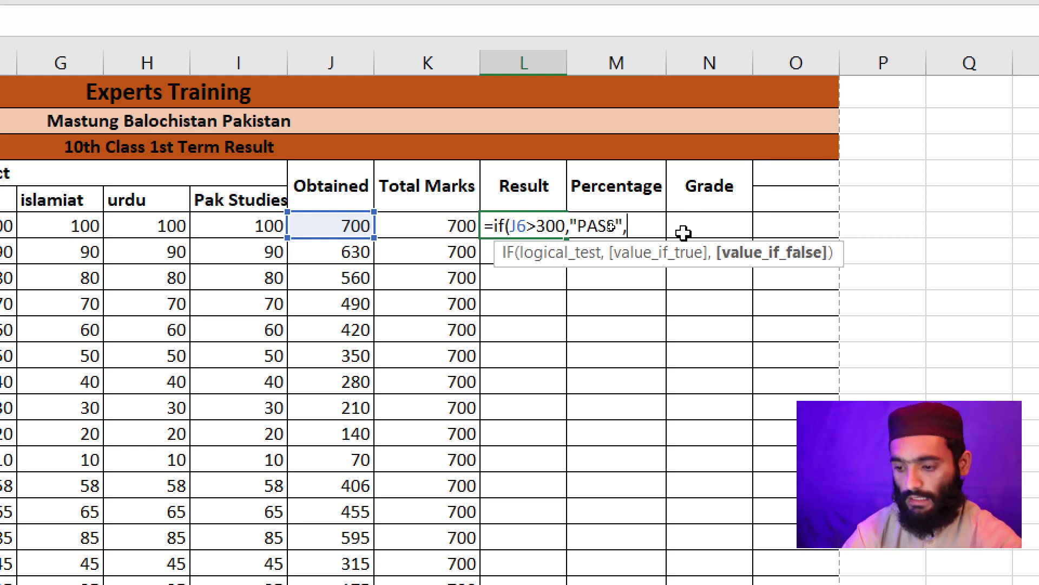
{"action": "type", "text": "\""}
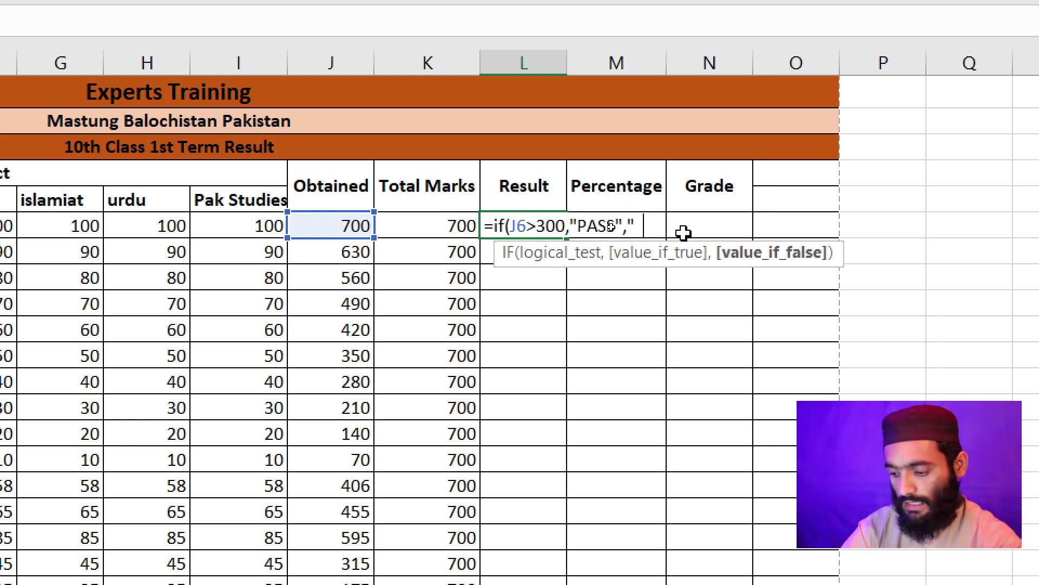
{"action": "type", "text": "FASD"}
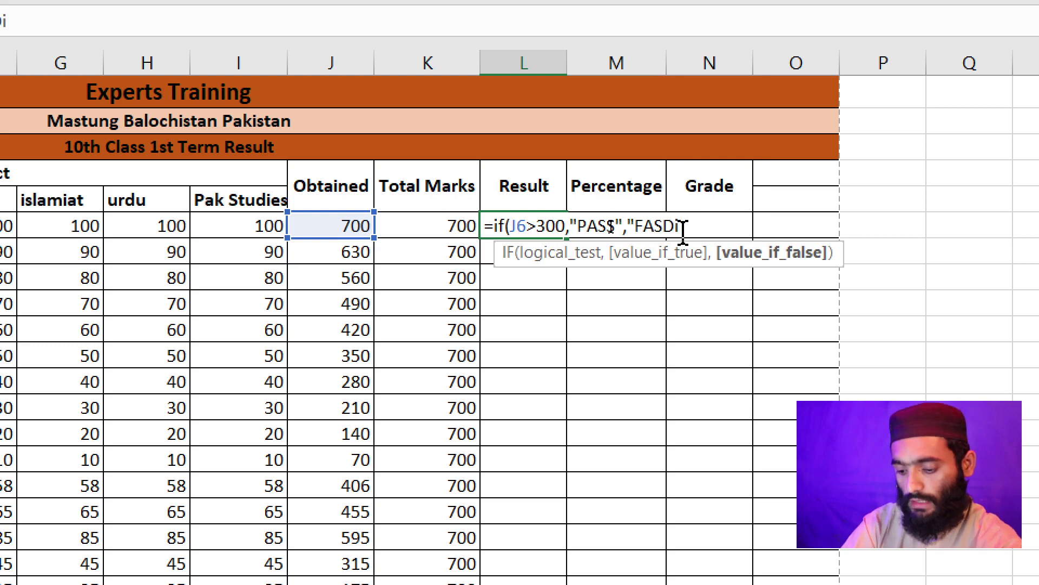
{"action": "key", "text": "BackSpace"}
{"action": "key", "text": "BackSpace"}
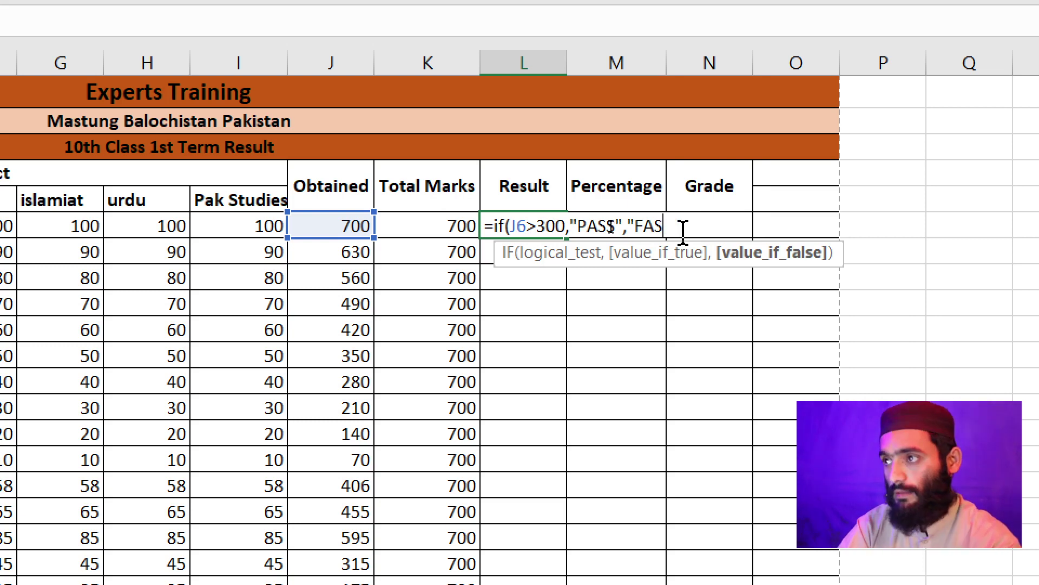
{"action": "type", "text": "IL"}
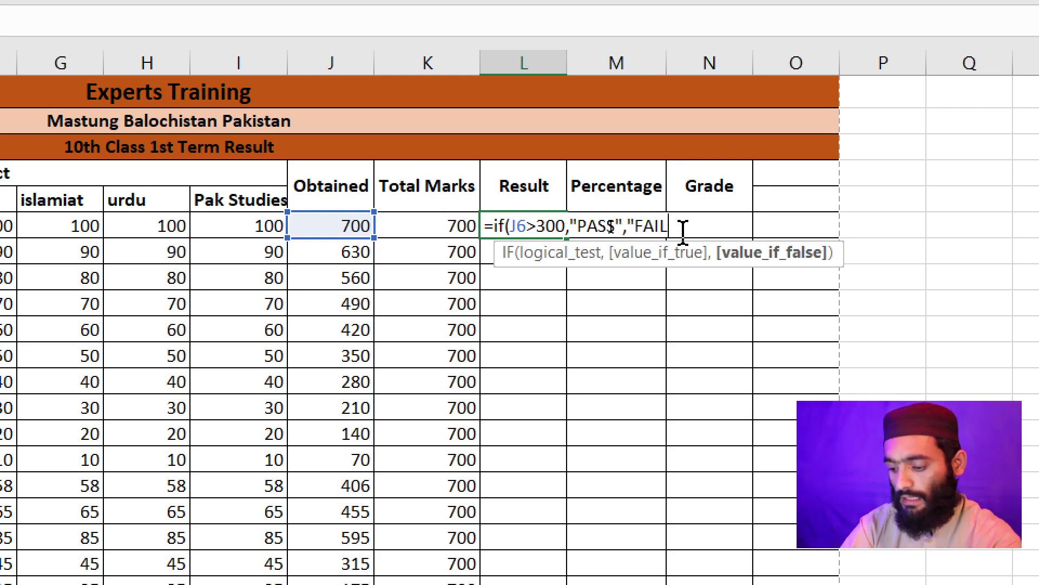
{"action": "type", "text": "\""}
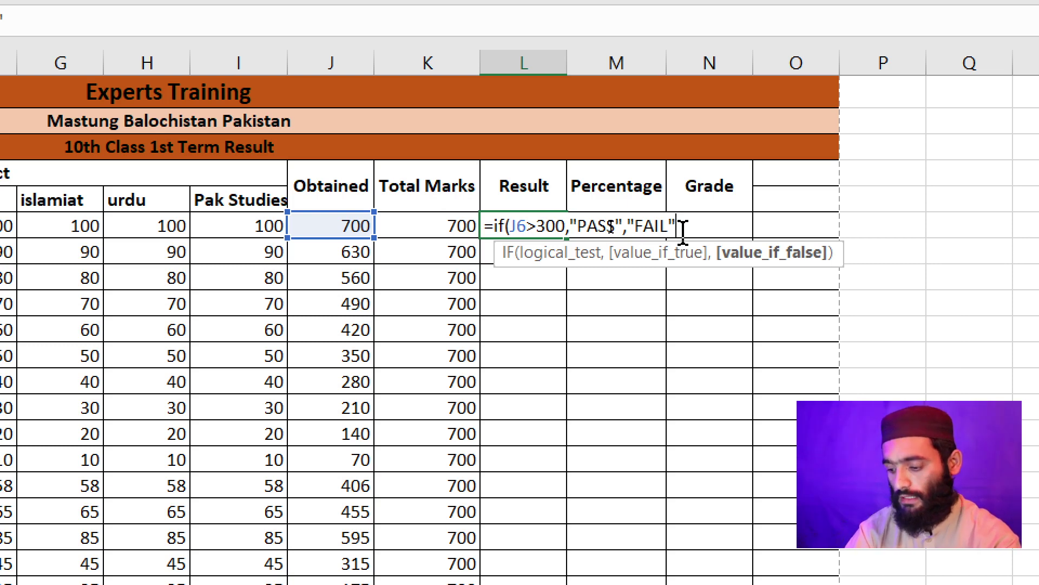
{"action": "type", "text": ")"}
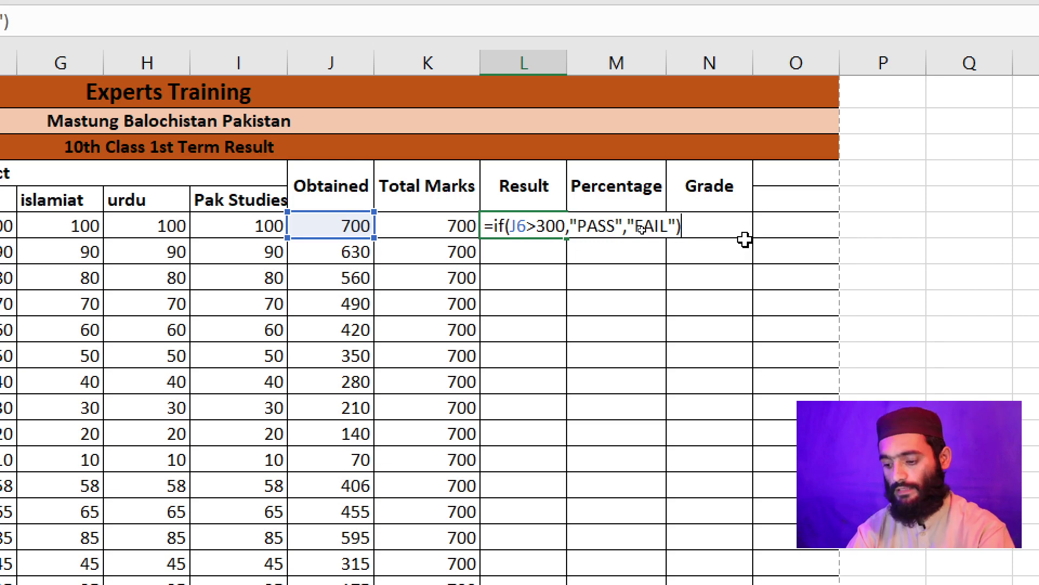
{"action": "key", "text": "Return"}
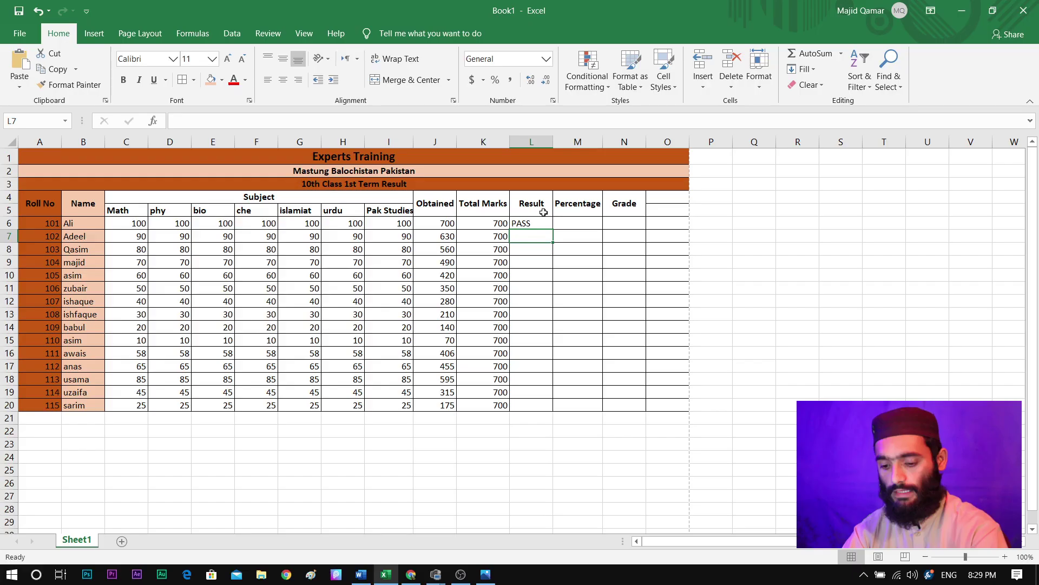
Fill the Result formula from L6 down to L20
{"action": "left_click", "coordinate": [534, 223]}
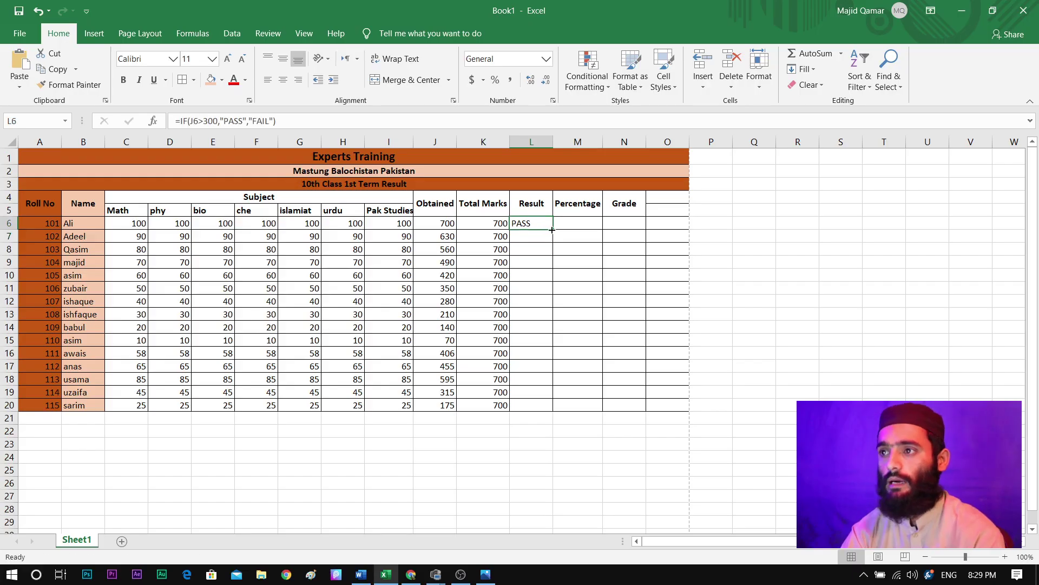
{"action": "left_click_drag", "start_coordinate": [552, 229], "coordinate": [551, 407]}
{"action": "left_click", "coordinate": [531, 303]}
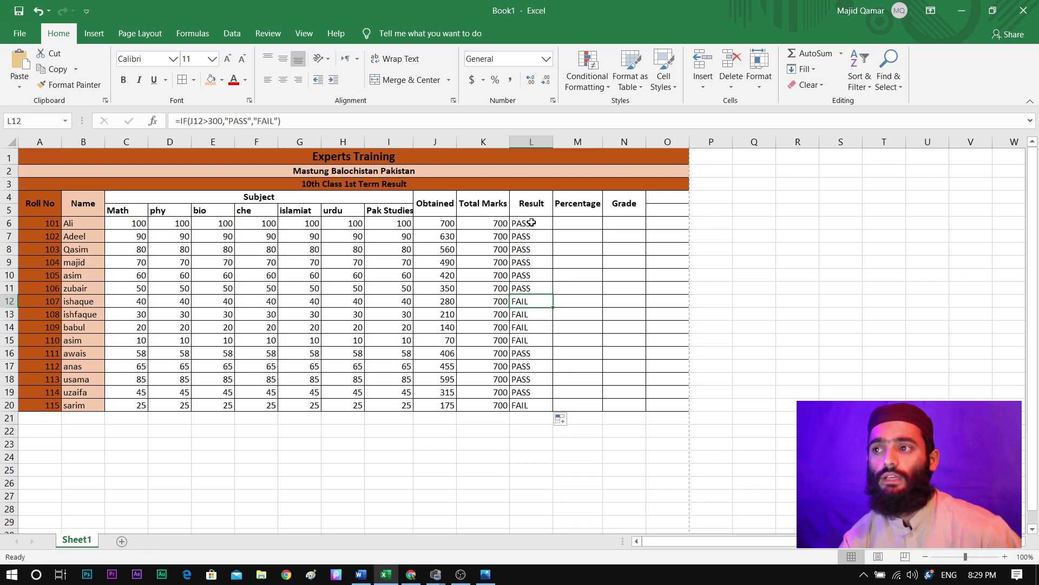
Enter the formula =J7*100/K7 in the Percentage cell M7
{"action": "left_click", "coordinate": [569, 222]}
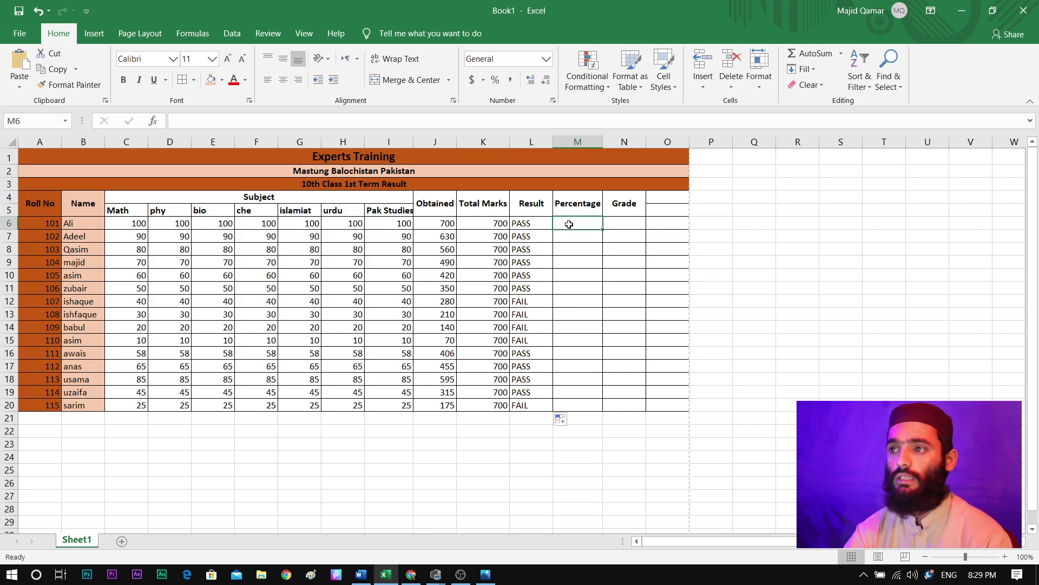
{"action": "key", "text": "Return"}
{"action": "left_click", "coordinate": [568, 221]}
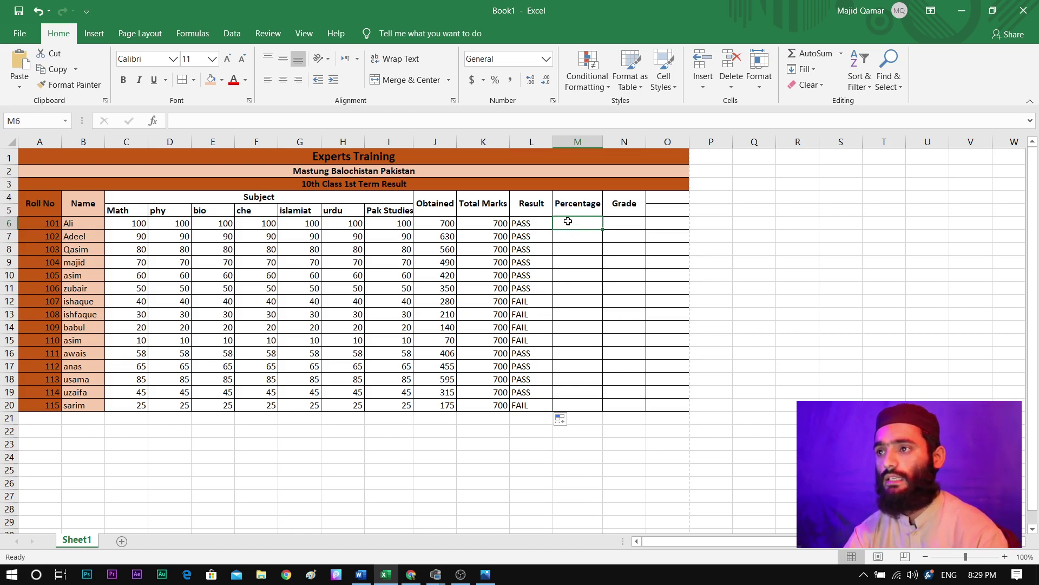
{"action": "left_click", "coordinate": [566, 237]}
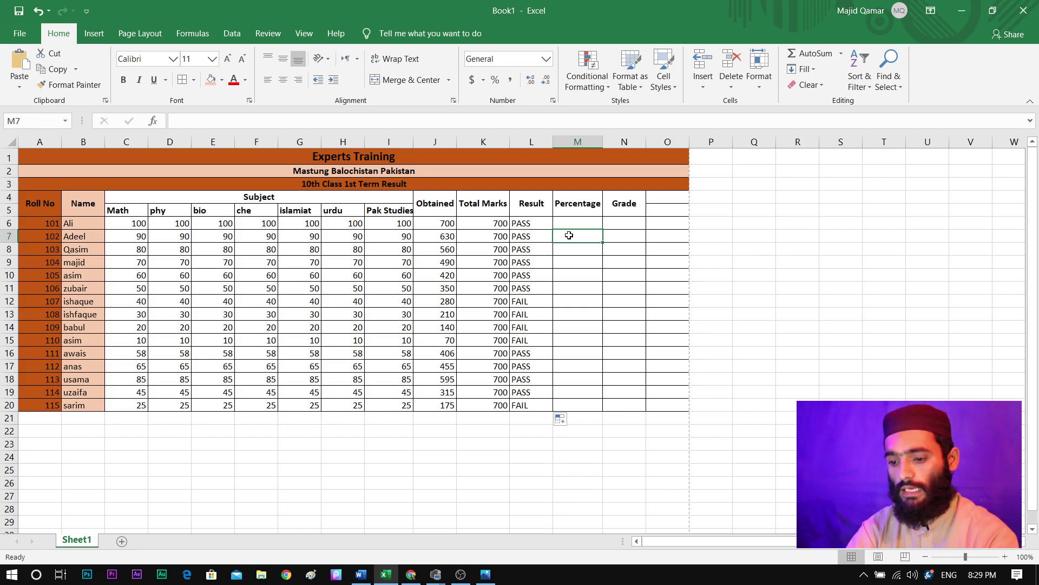
{"action": "type", "text": "="}
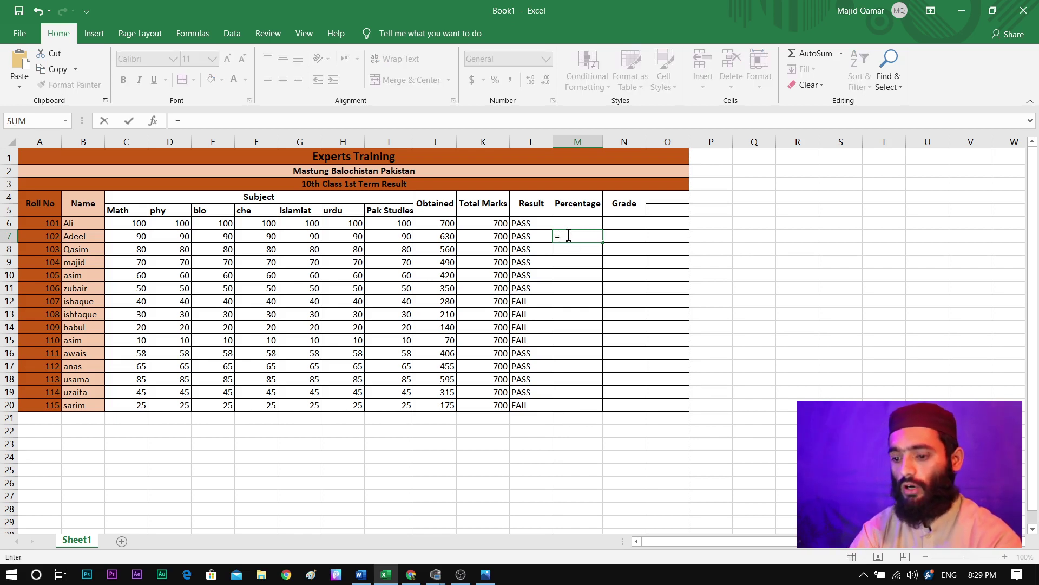
{"action": "left_click", "coordinate": [440, 237]}
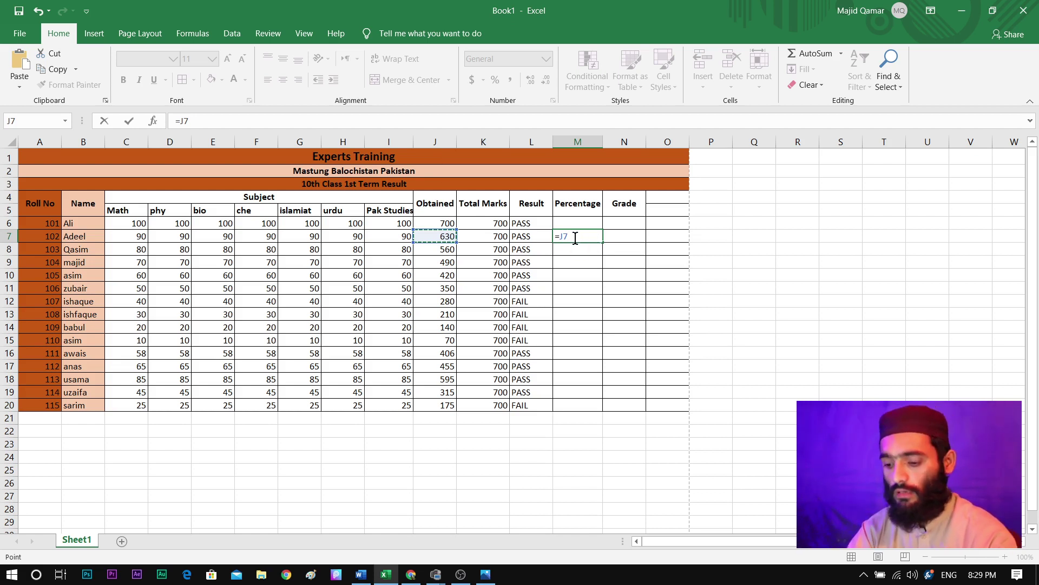
{"action": "type", "text": "*100/"}
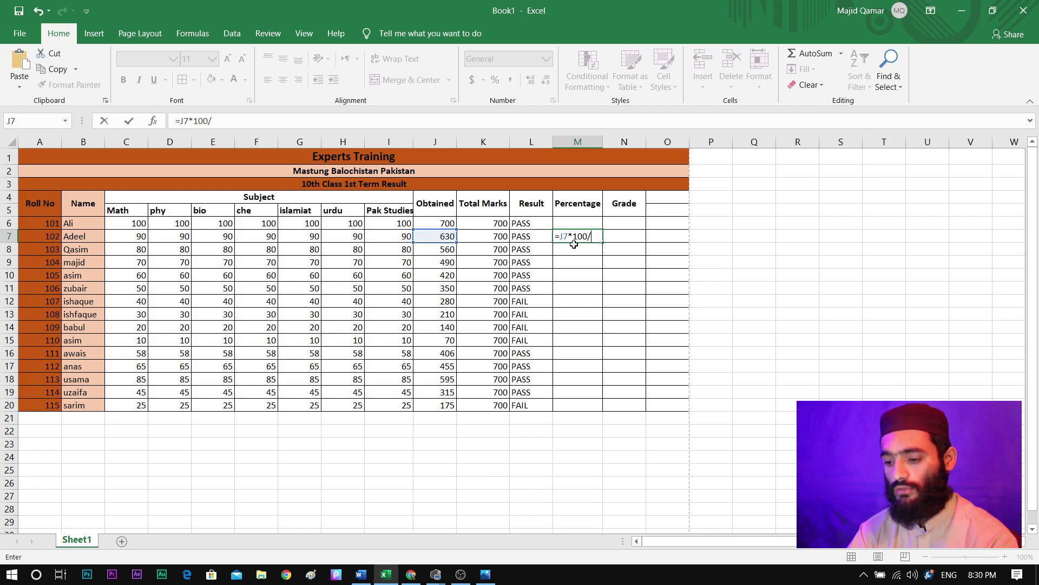
{"action": "left_click", "coordinate": [499, 238]}
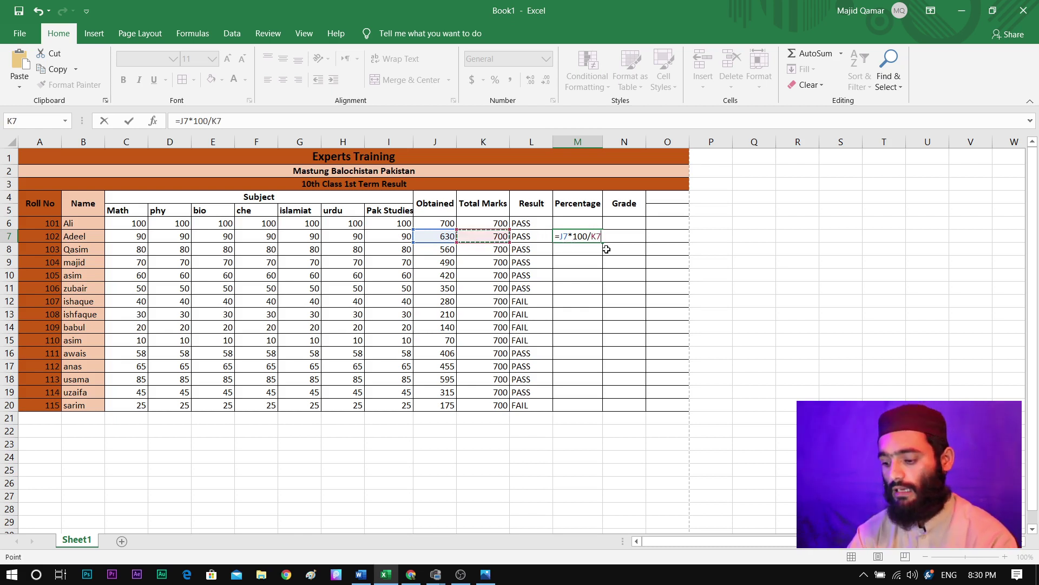
{"action": "key", "text": "Return"}
Fill the Percentage formula from M7 down to M20 and up into M6
{"action": "left_click", "coordinate": [592, 238]}
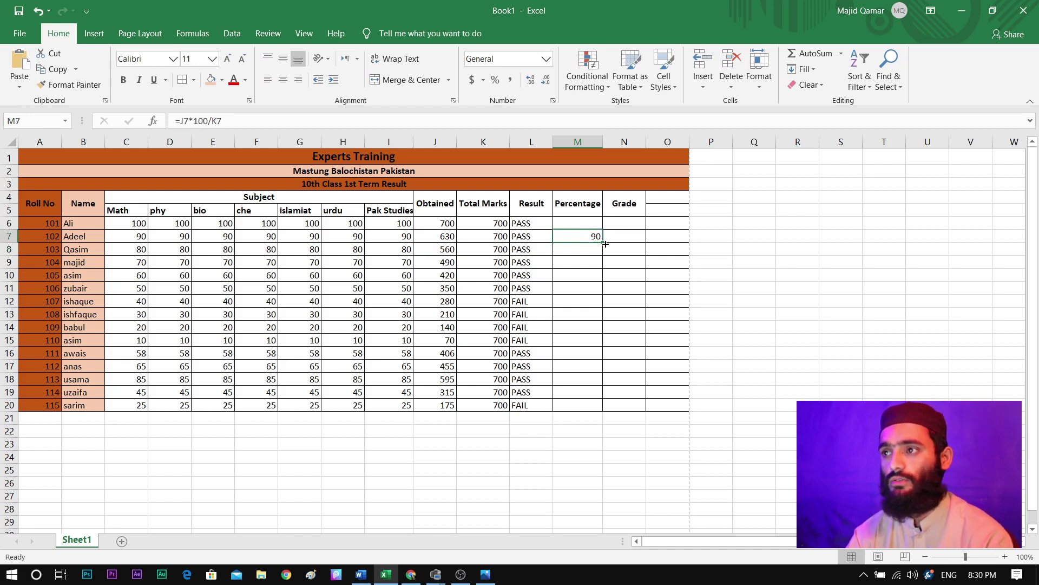
{"action": "left_click_drag", "start_coordinate": [606, 244], "coordinate": [594, 408]}
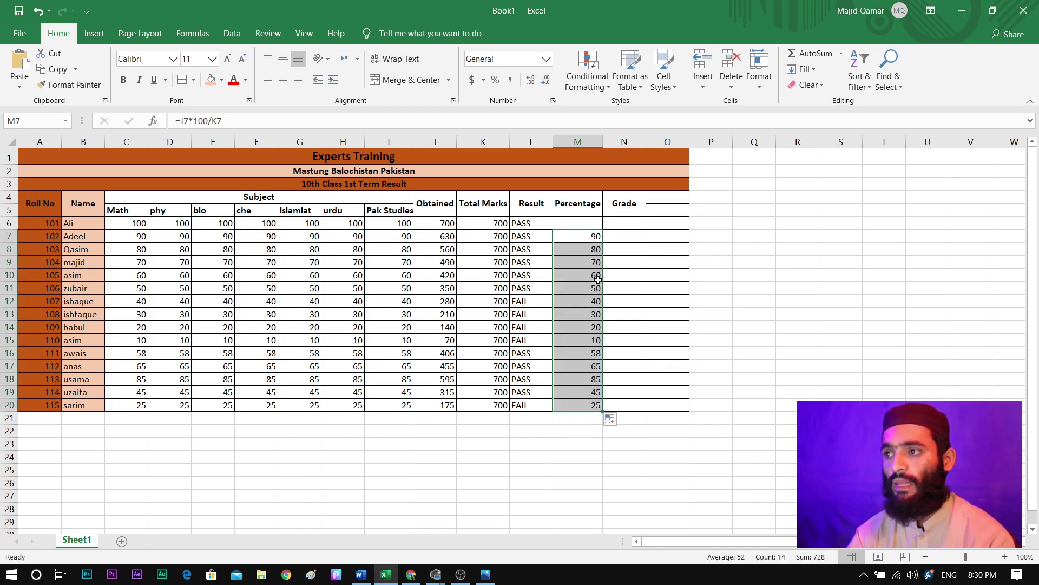
{"action": "left_click_drag", "start_coordinate": [604, 223], "coordinate": [604, 221]}
{"action": "left_click", "coordinate": [592, 235]}
{"action": "left_click", "coordinate": [581, 225]}
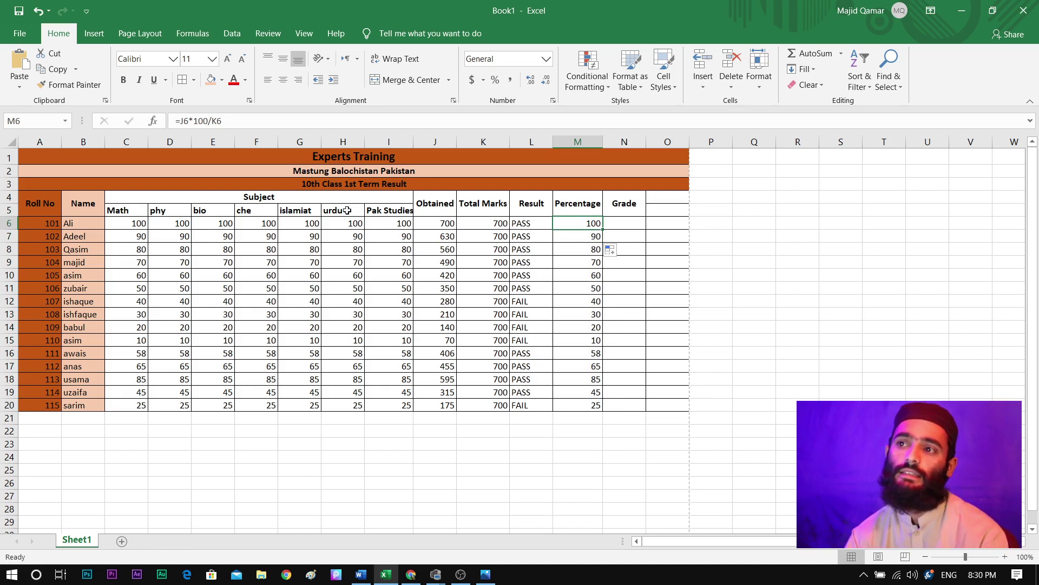
Start the Grade formula in cell N6 with the first condition =if(M6>90<"A+", referring to the Percentage cell
{"action": "left_click", "coordinate": [630, 226]}
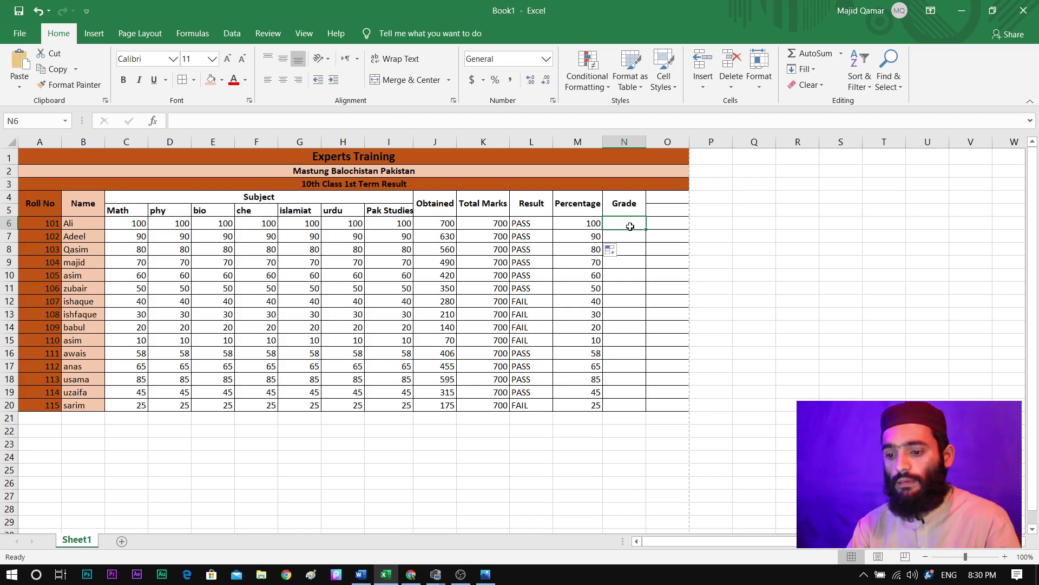
{"action": "type", "text": "="}
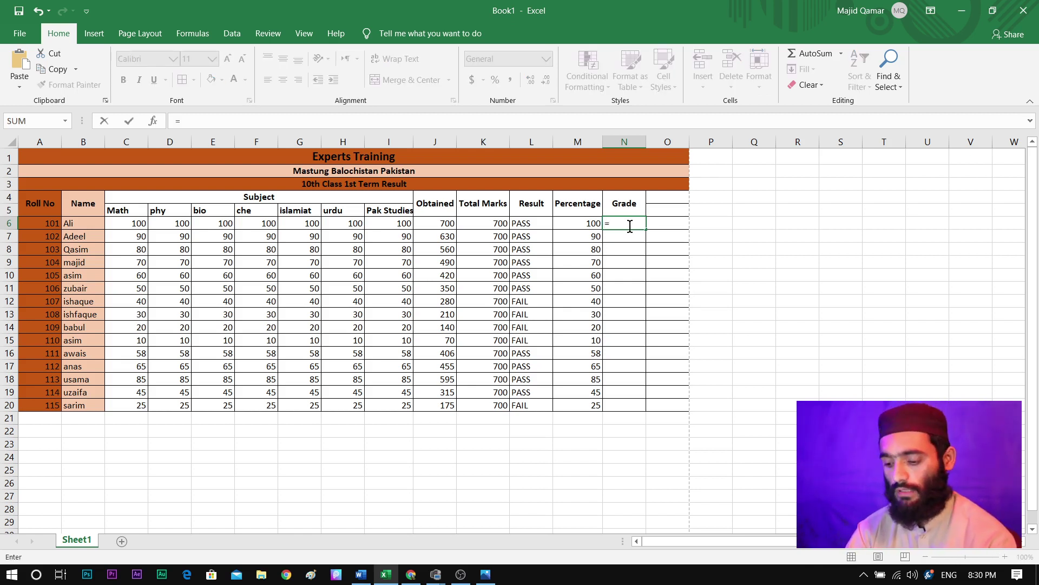
{"action": "type", "text": "if"}
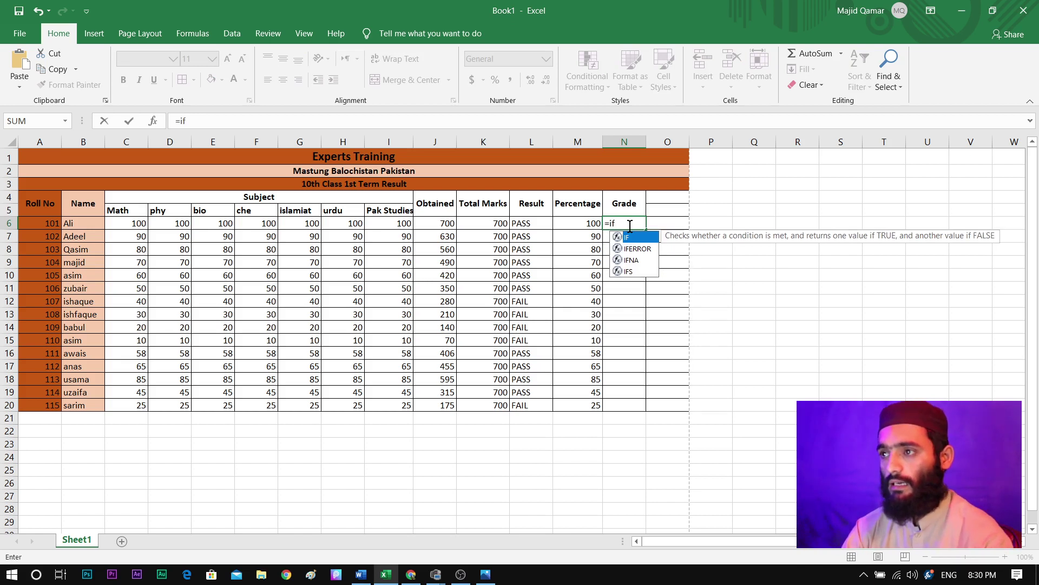
{"action": "type", "text": "("}
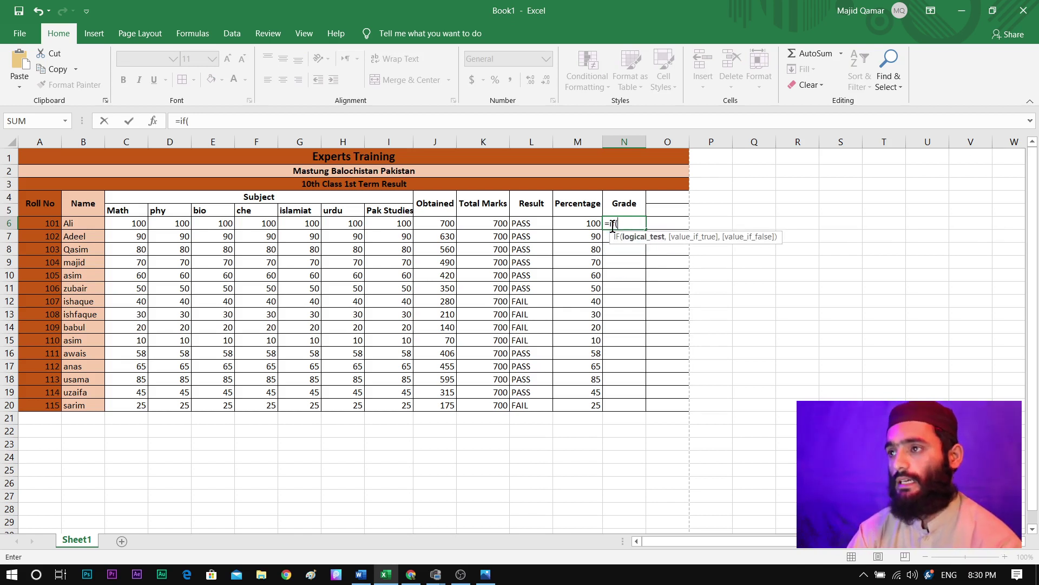
{"action": "left_click", "coordinate": [585, 225]}
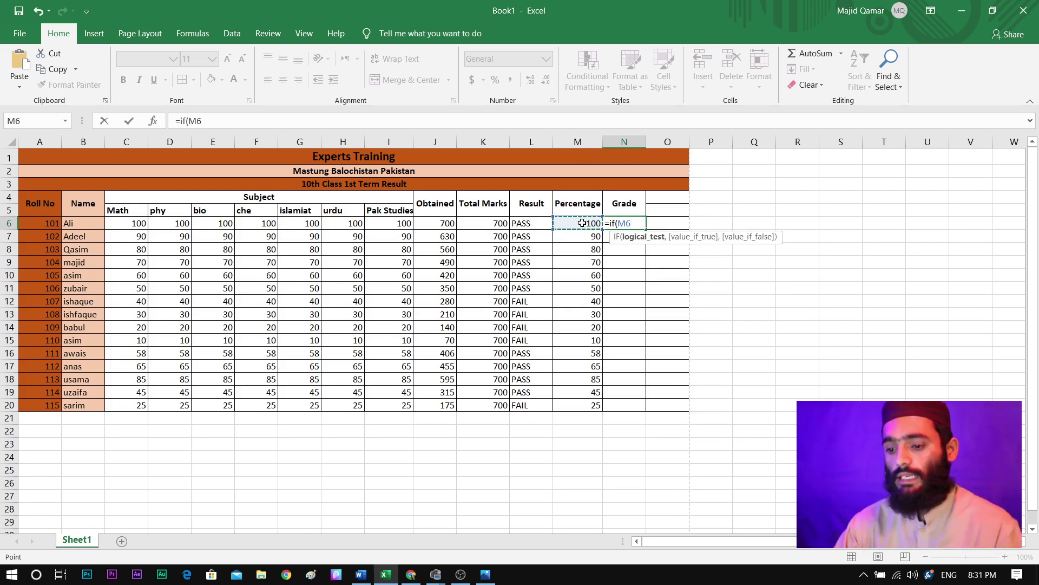
{"action": "type", "text": "."}
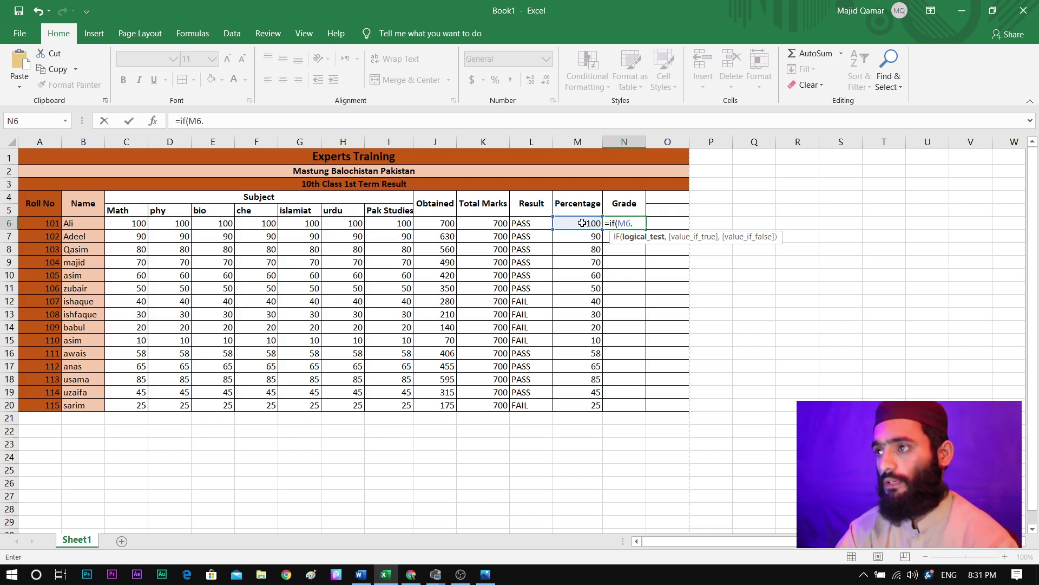
{"action": "key", "text": "BackSpace"}
{"action": "type", "text": ">"}
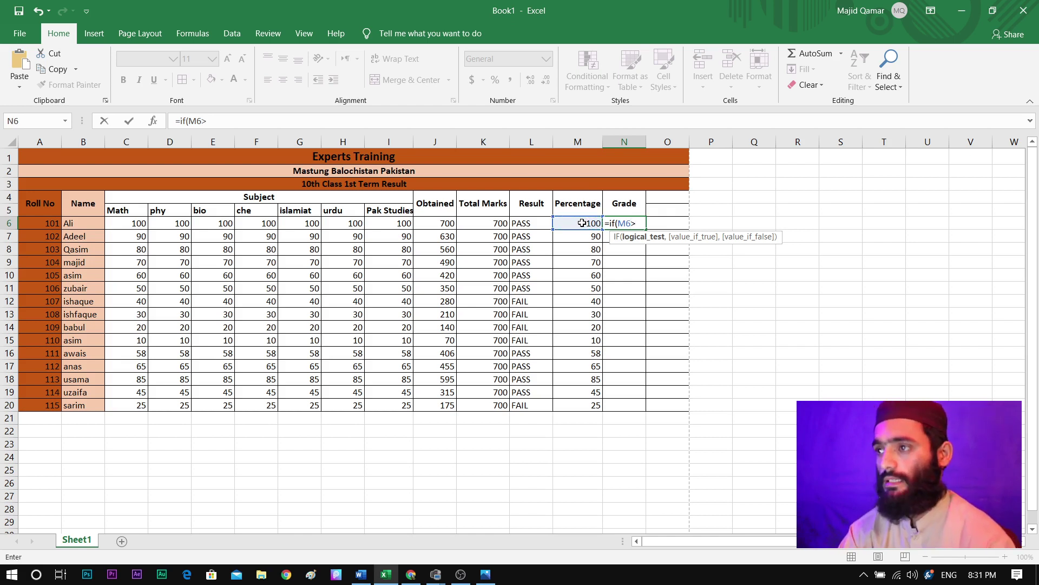
{"action": "type", "text": "90"}
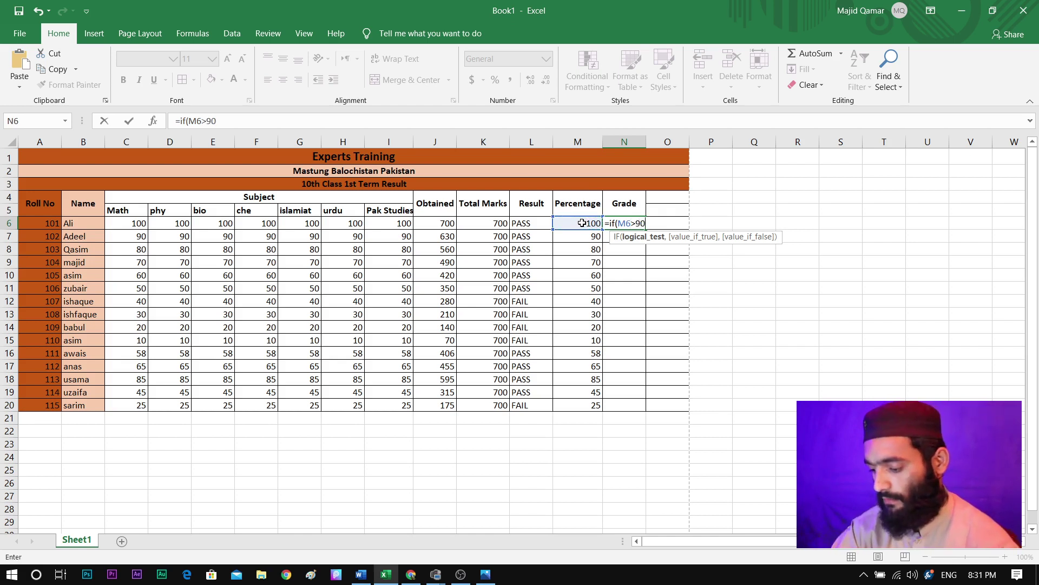
{"action": "type", "text": "<"}
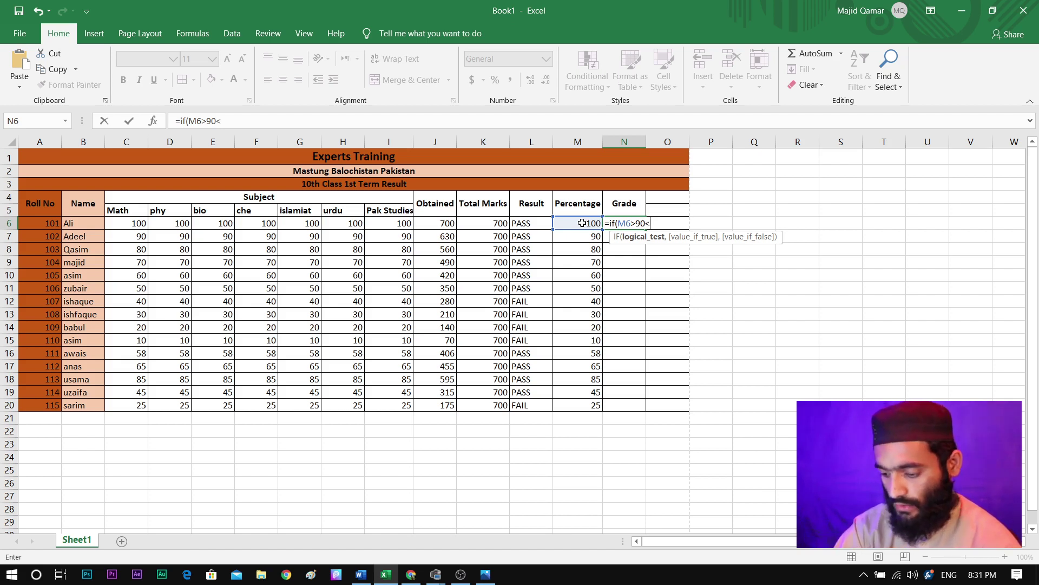
{"action": "type", "text": "\"A"}
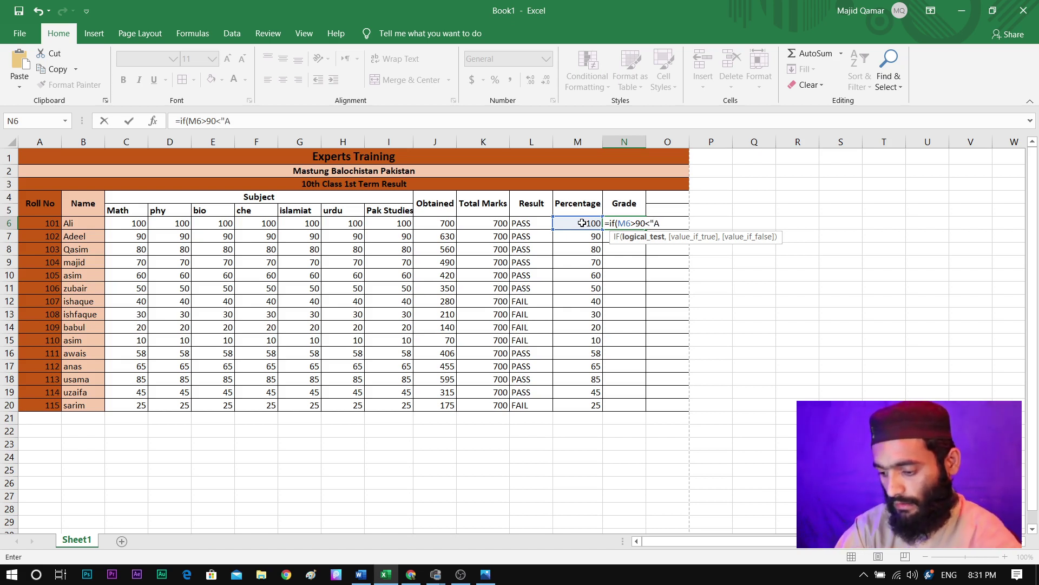
{"action": "type", "text": "+"}
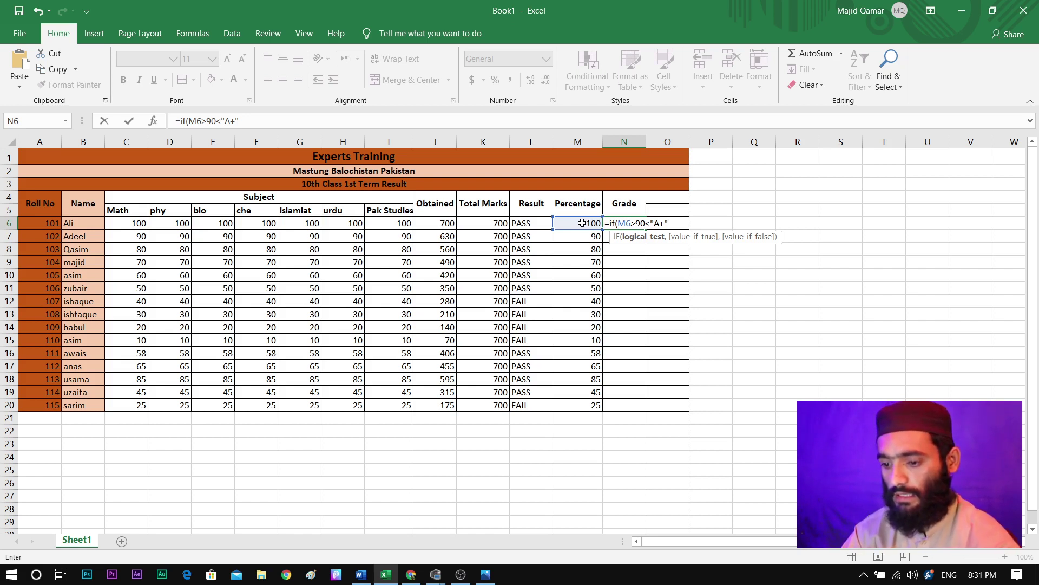
{"action": "type", "text": ","}
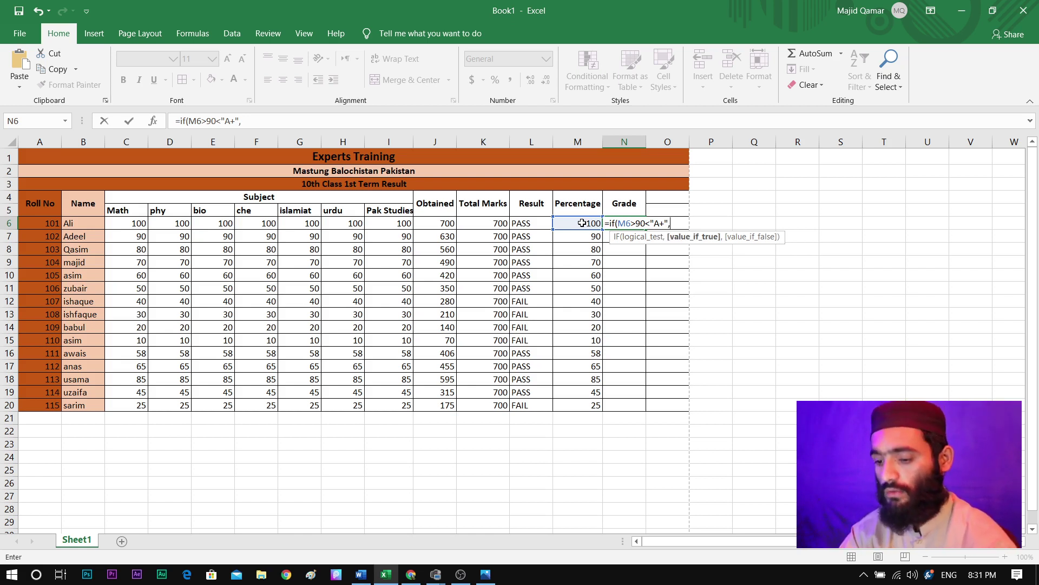
Add a second nested condition, if(M6>80<"A", to the Grade formula in N6
{"action": "type", "text": "if"}
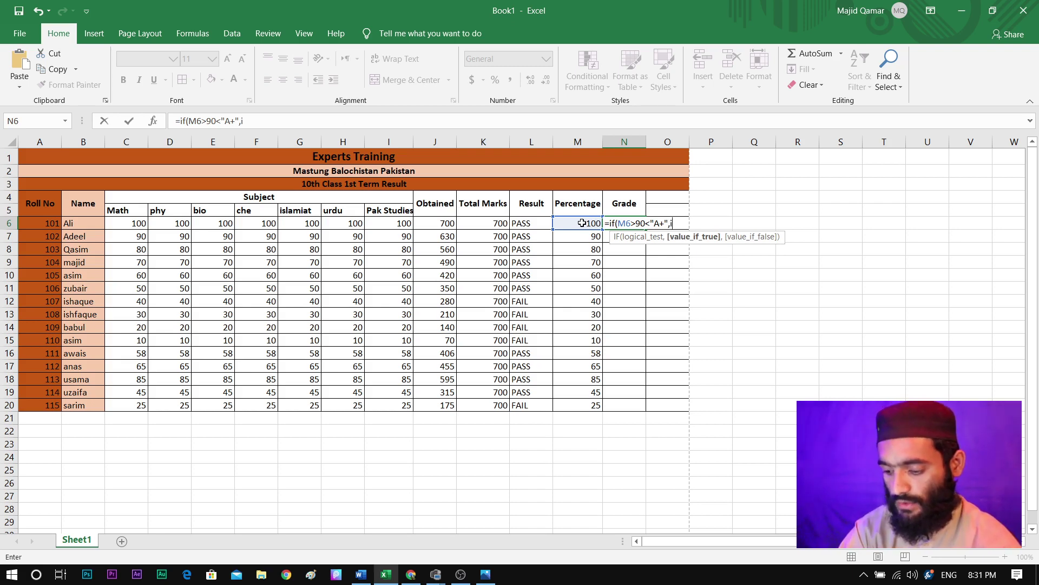
{"action": "type", "text": "("}
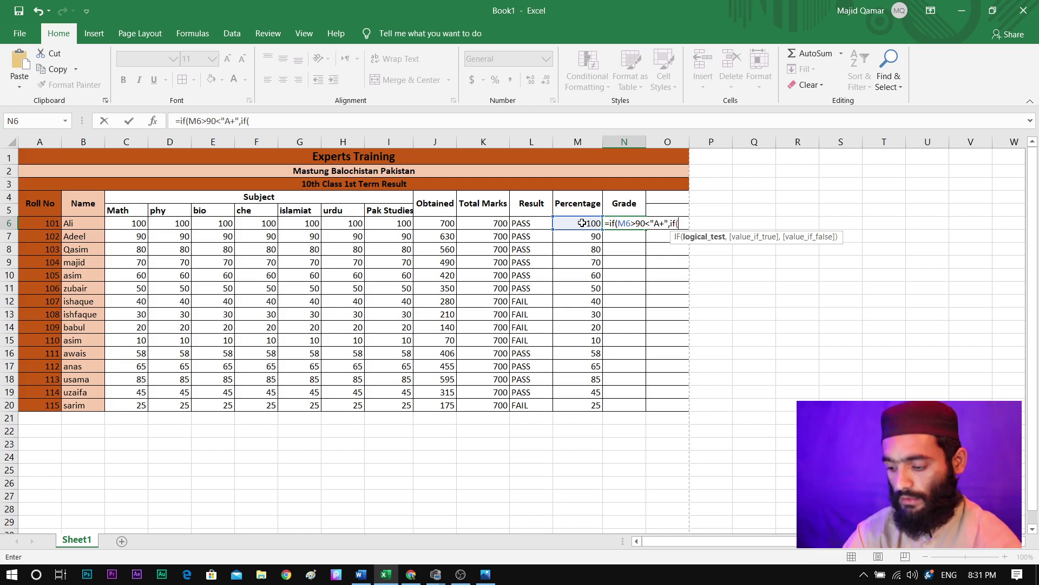
{"action": "left_click", "coordinate": [575, 224]}
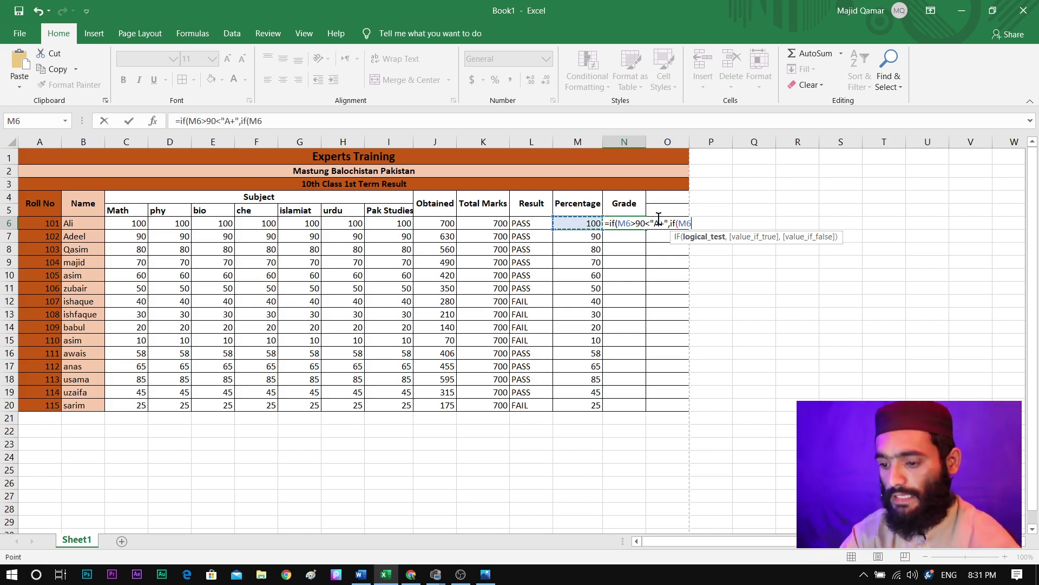
{"action": "type", "text": ">"}
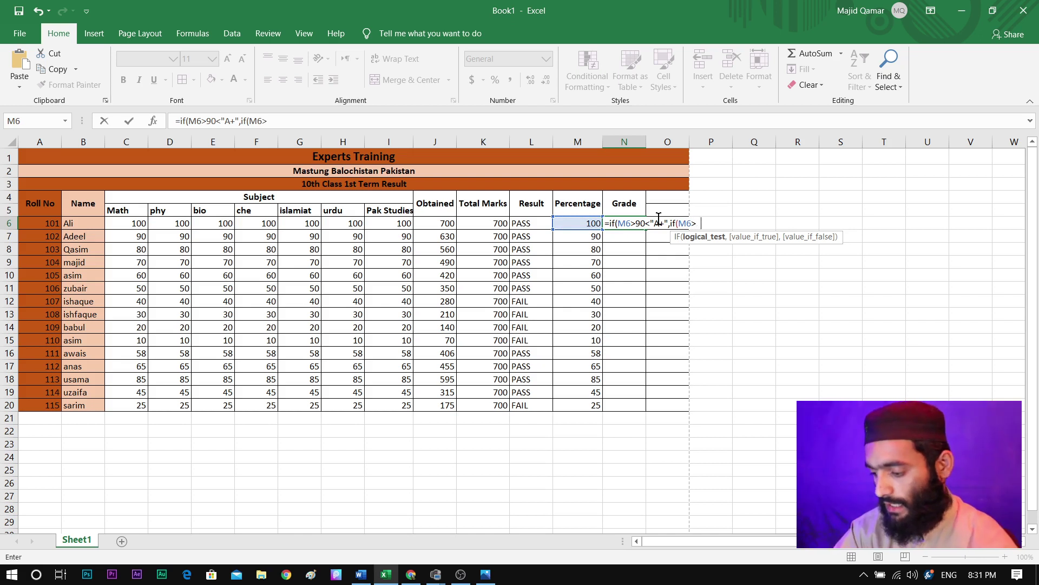
{"action": "type", "text": "80<"}
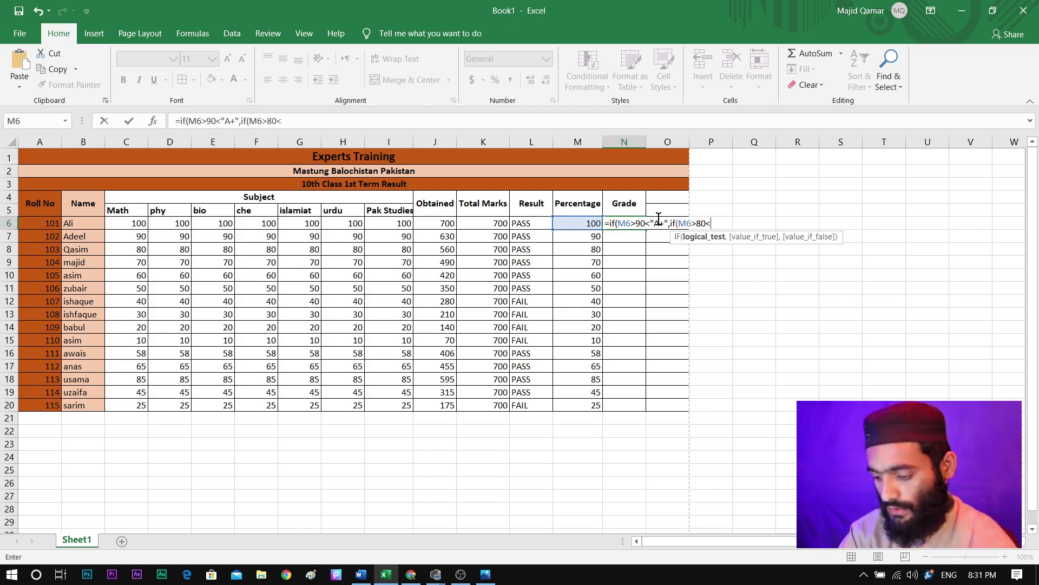
{"action": "type", "text": "\"A:"}
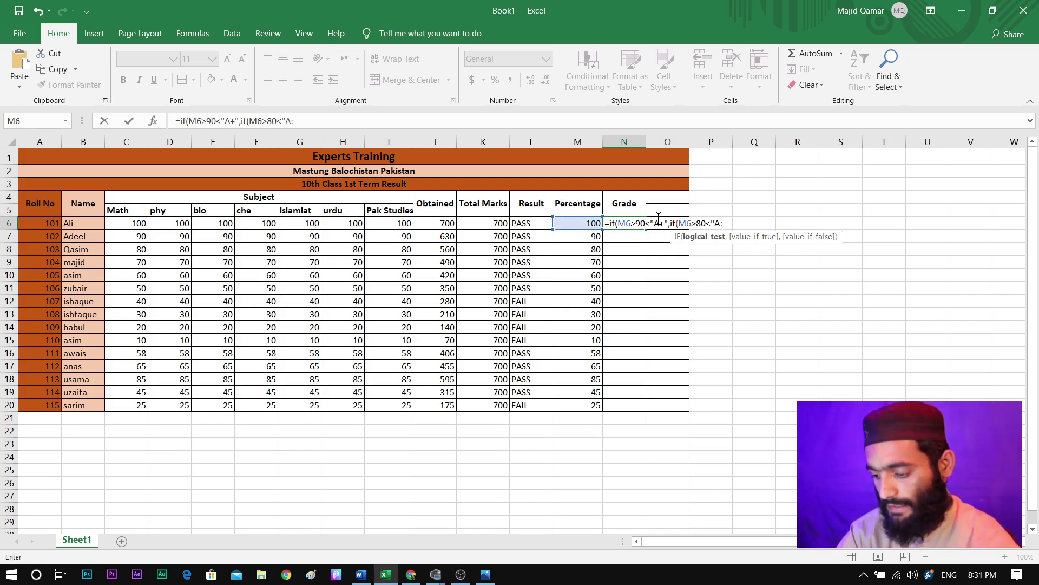
{"action": "key", "text": "BackSpace"}
{"action": "type", "text": "\""}
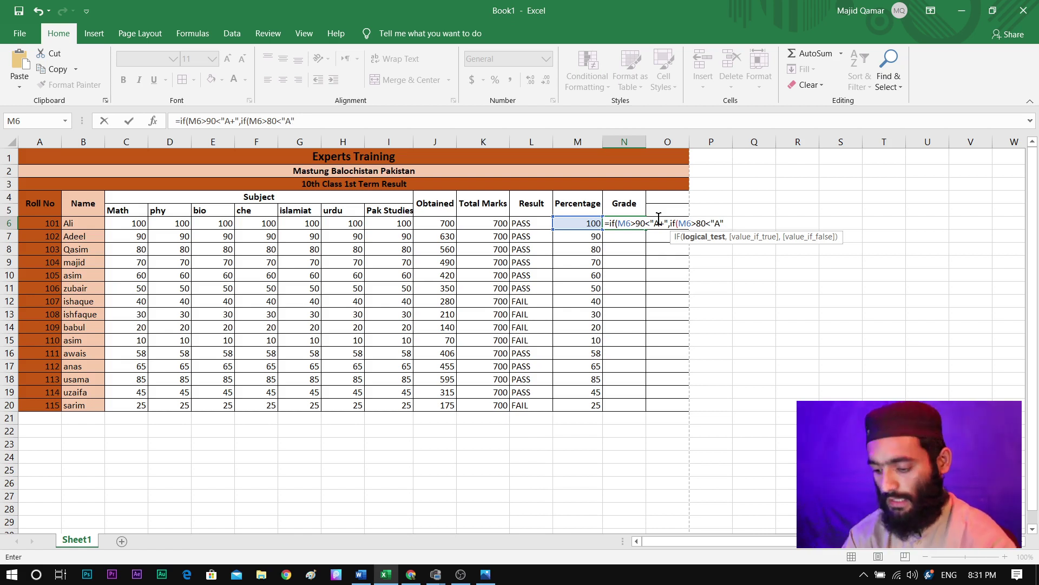
Add a third nested condition, if(M6>70,"B", to the Grade formula in N6
{"action": "type", "text": ",i"}
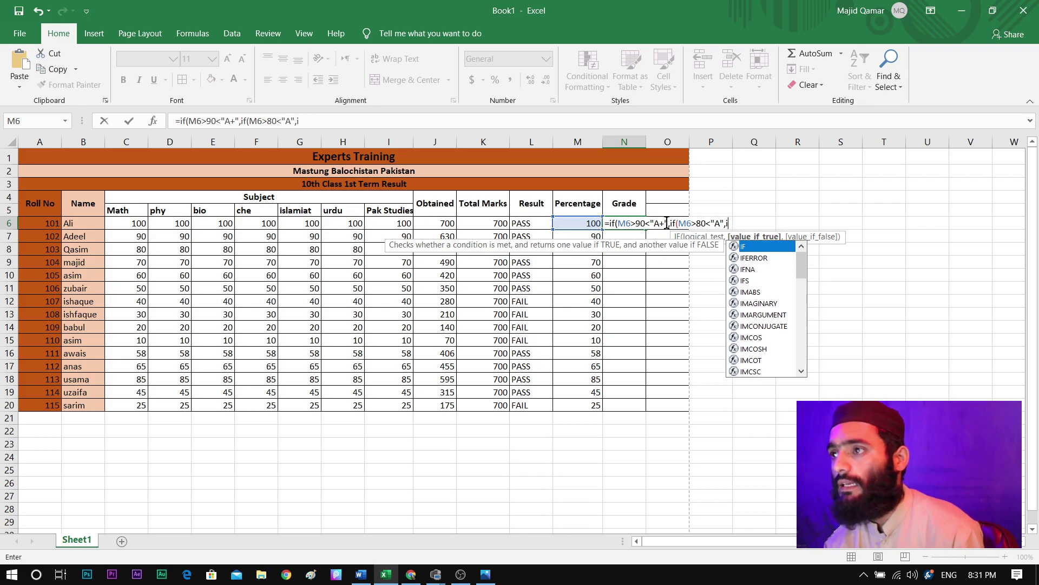
{"action": "left_click_drag", "start_coordinate": [670, 223], "coordinate": [606, 223]}
{"action": "left_click", "coordinate": [611, 223]}
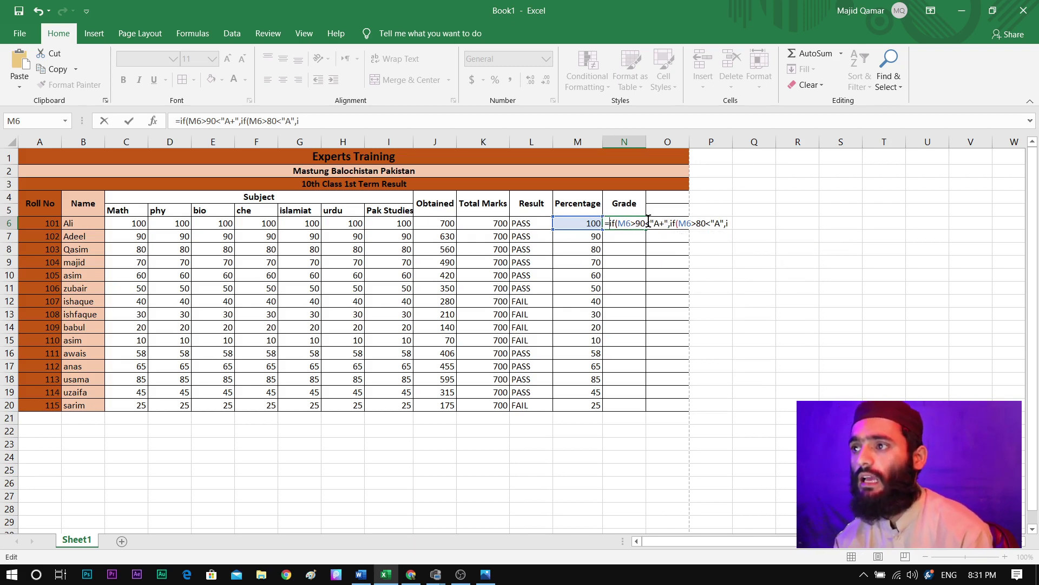
{"action": "left_click", "coordinate": [729, 224]}
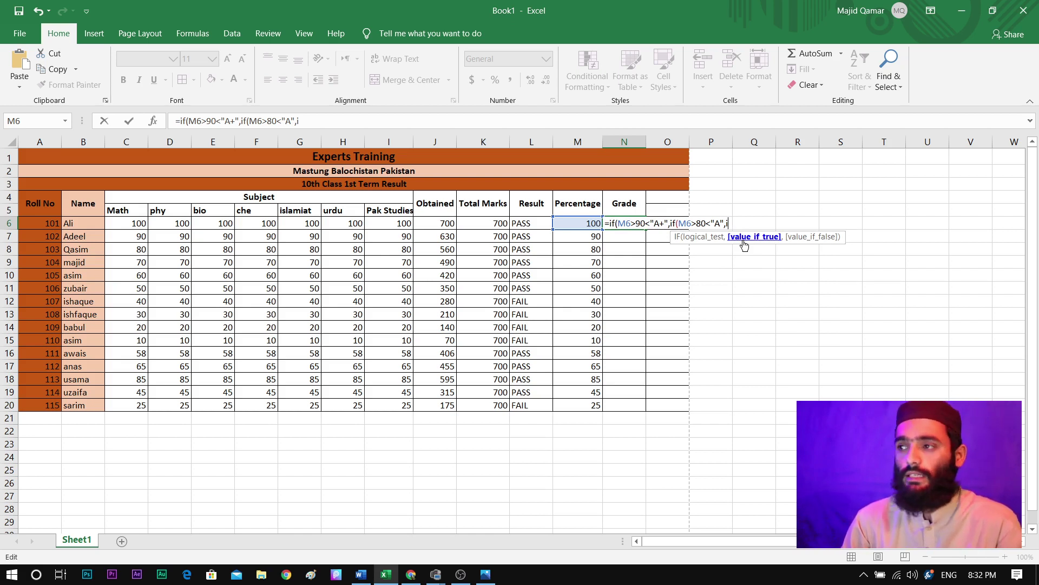
{"action": "type", "text": "f"}
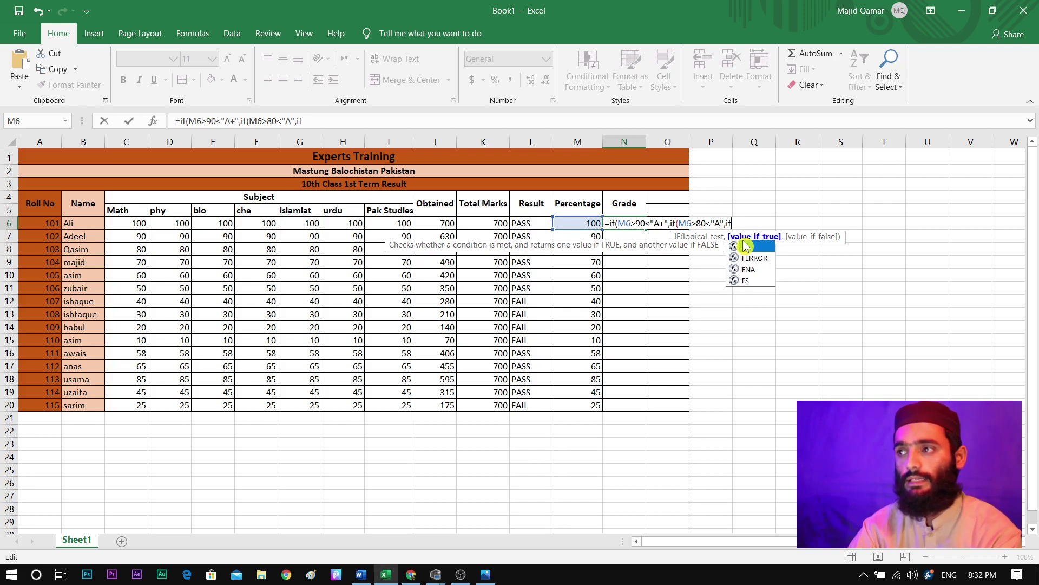
{"action": "type", "text": "("}
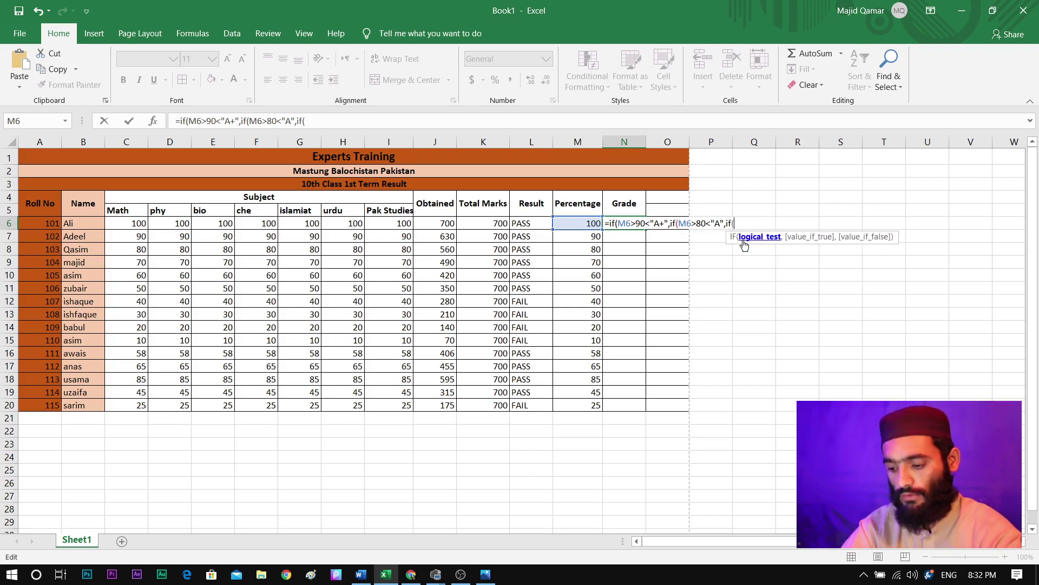
{"action": "left_click", "coordinate": [586, 223]}
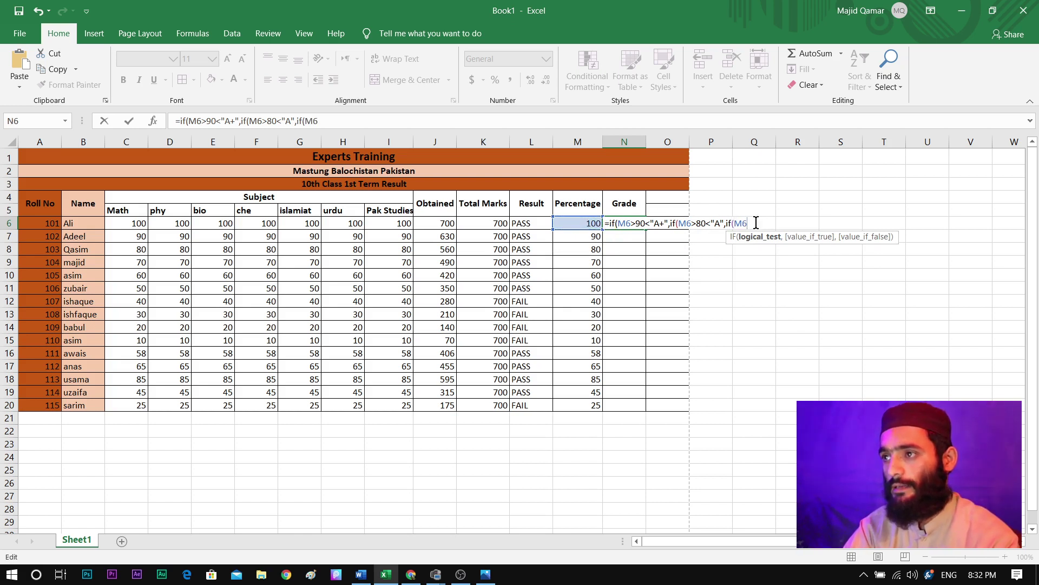
{"action": "type", "text": ">"}
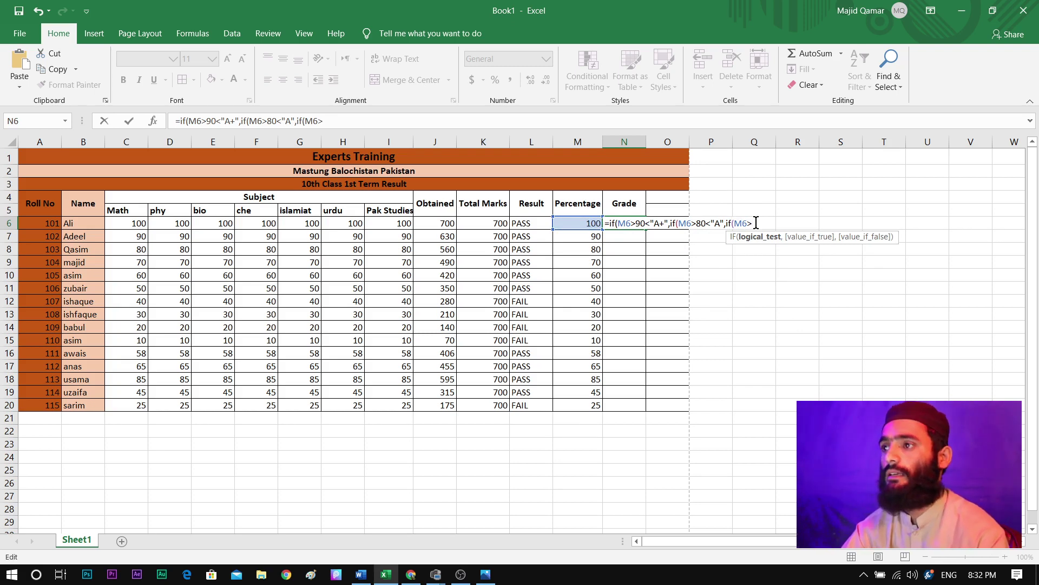
{"action": "type", "text": "70"}
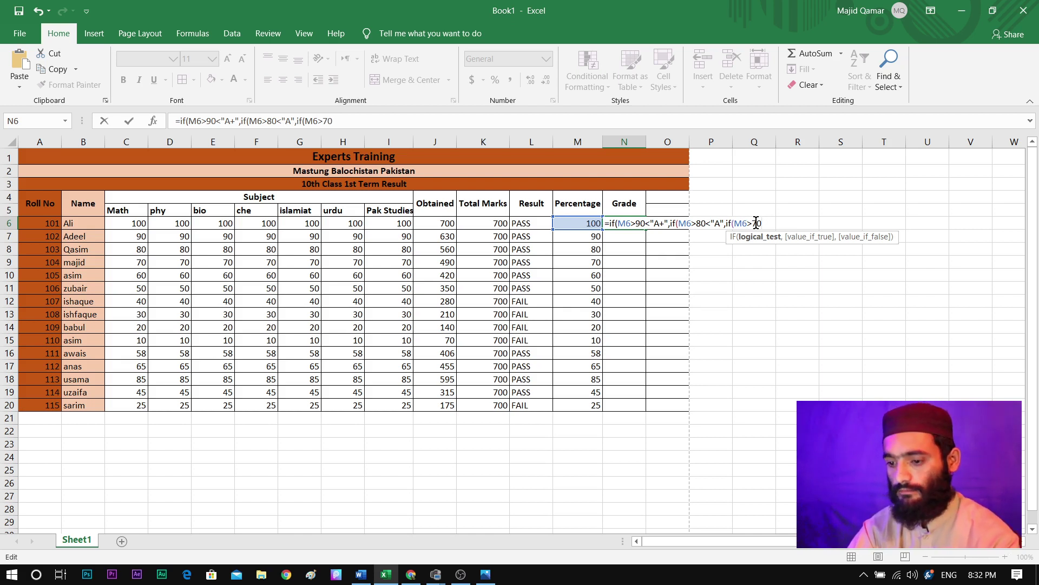
{"action": "type", "text": "."}
{"action": "key", "text": "BackSpace"}
{"action": "type", "text": ","}
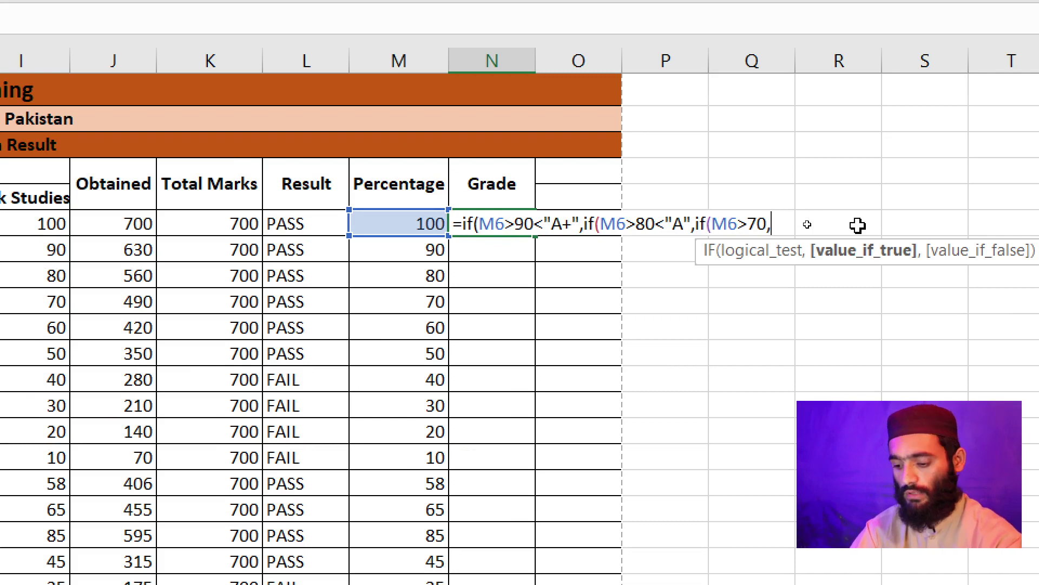
{"action": "type", "text": "\"B"}
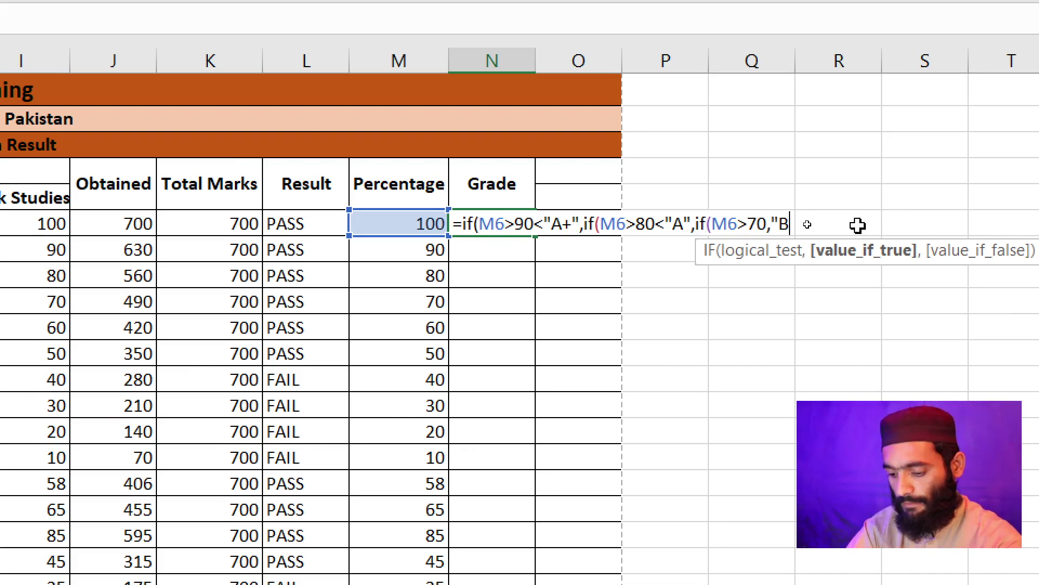
{"action": "type", "text": "\""}
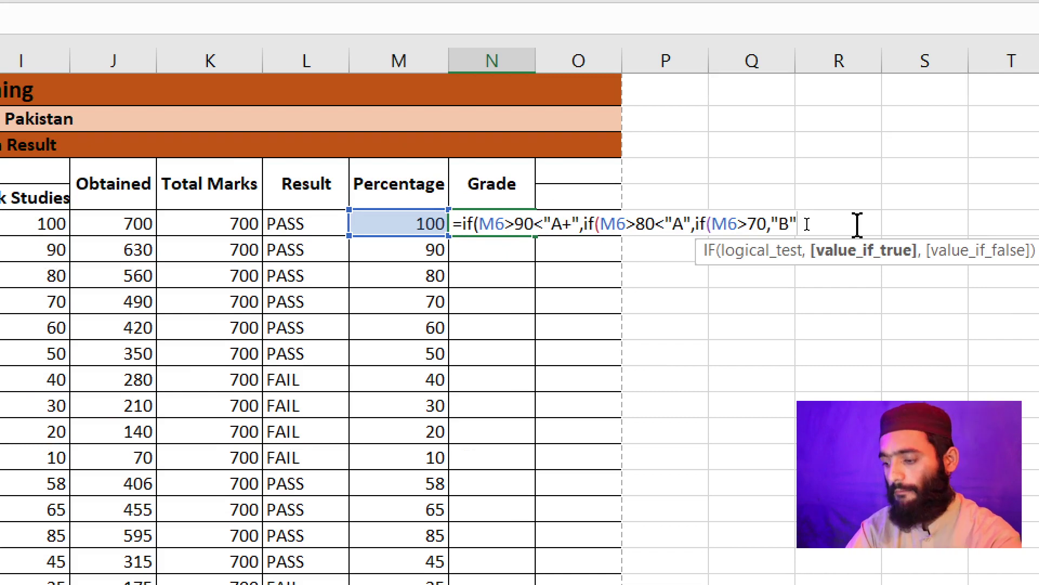
{"action": "type", "text": ","}
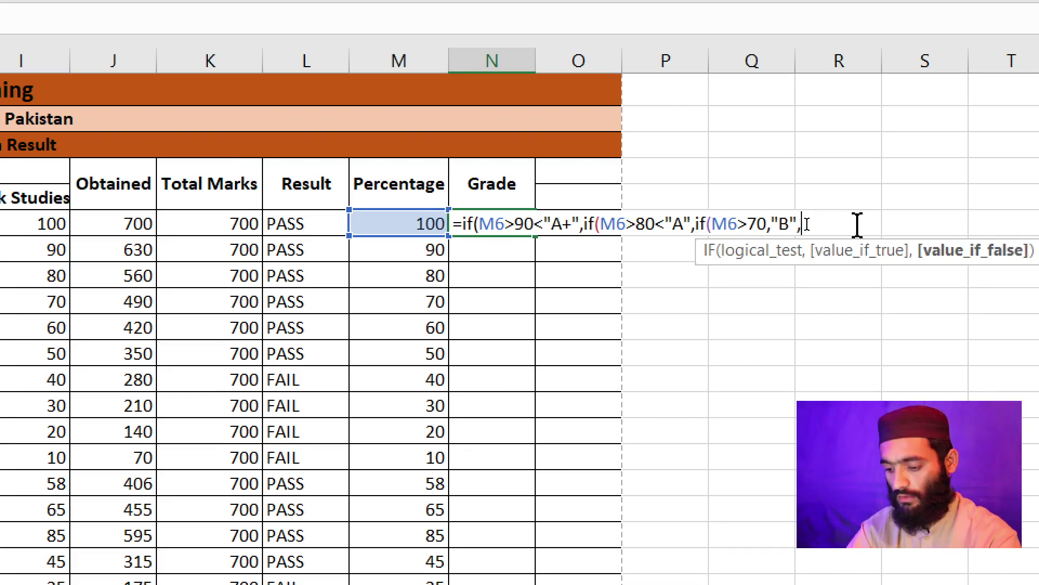
Add a fourth nested condition, if(M6>60,"C", to the Grade formula in N6
{"action": "type", "text": "if("}
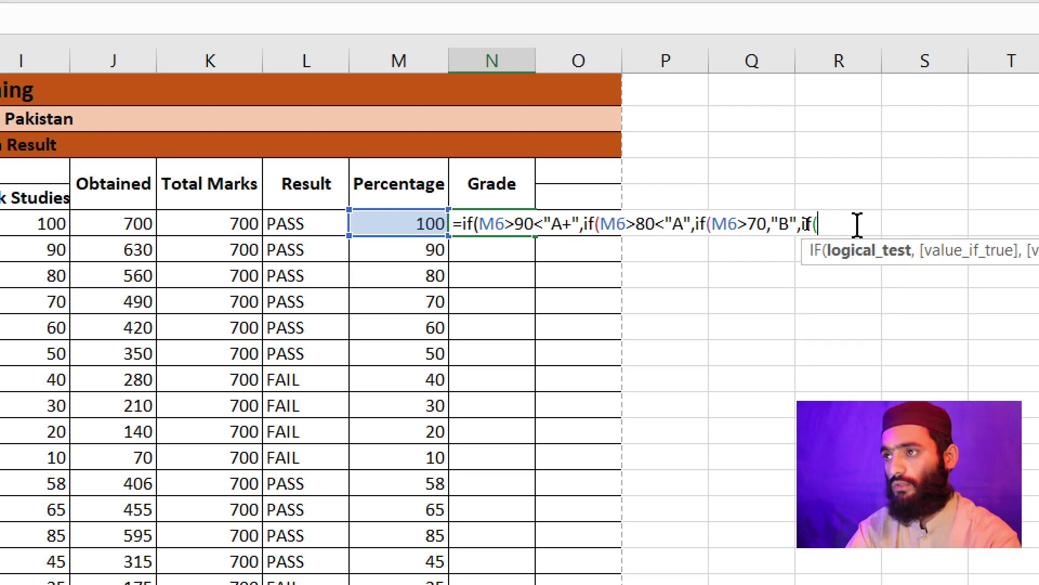
{"action": "type", "text": "M^"}
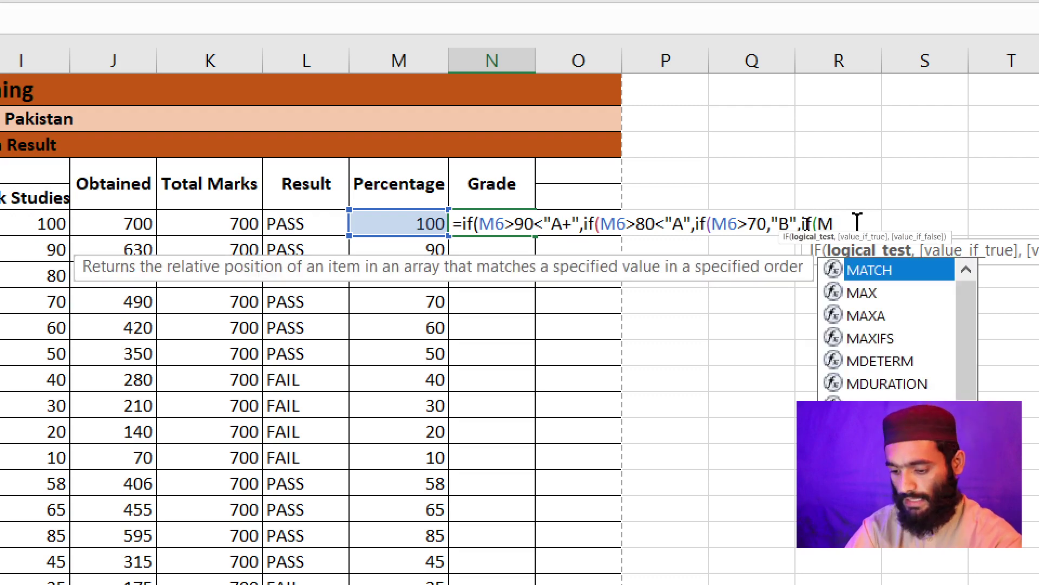
{"action": "type", "text": "6"}
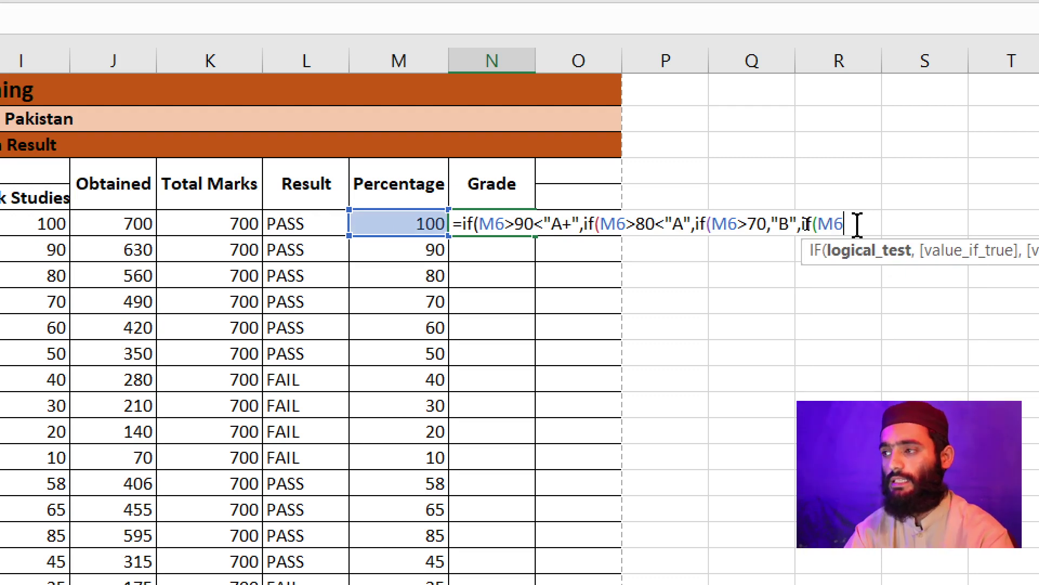
{"action": "type", "text": ">"}
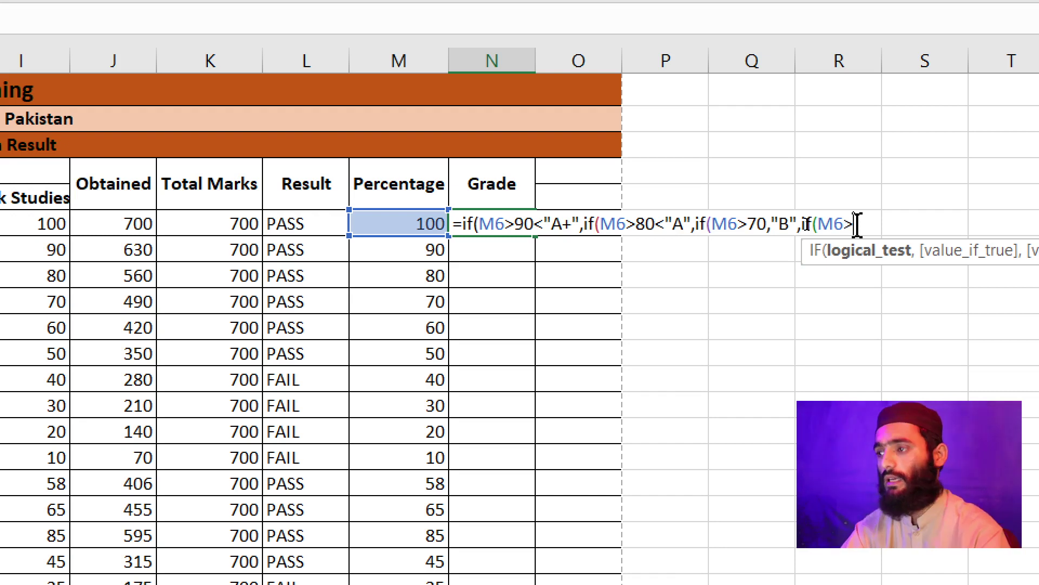
{"action": "type", "text": "60"}
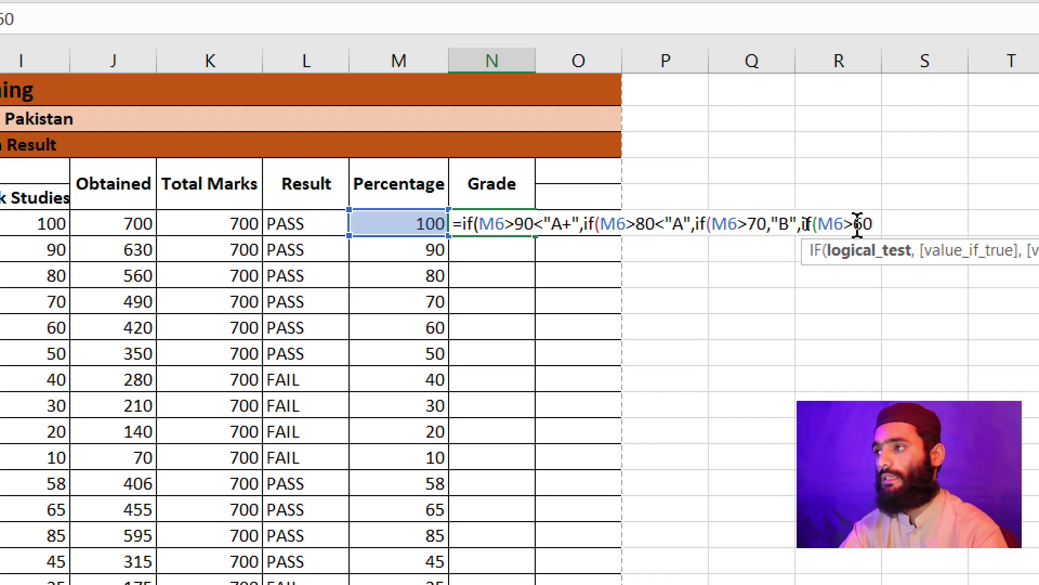
{"action": "type", "text": ",\""}
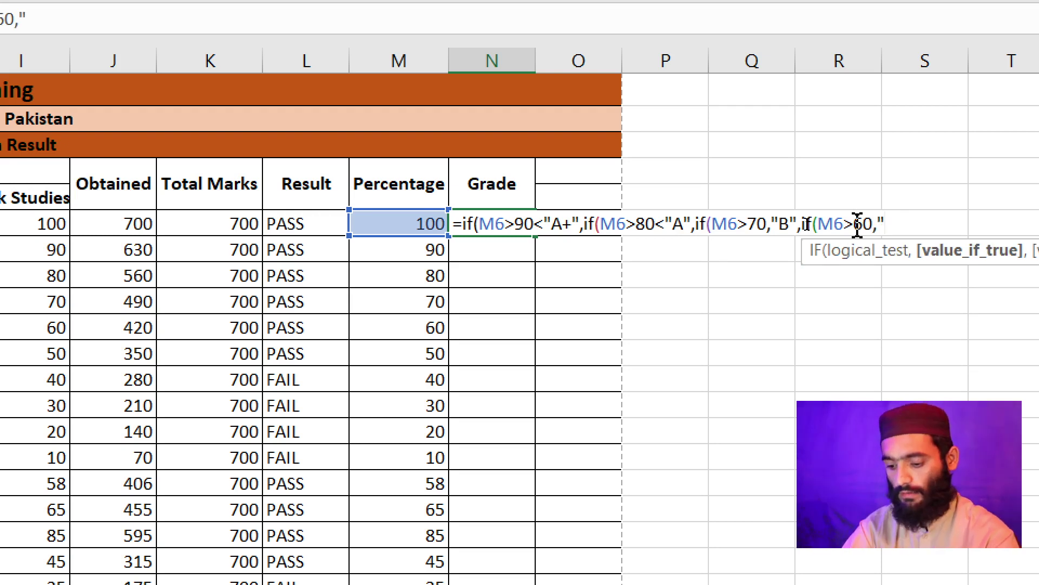
{"action": "type", "text": "C',"}
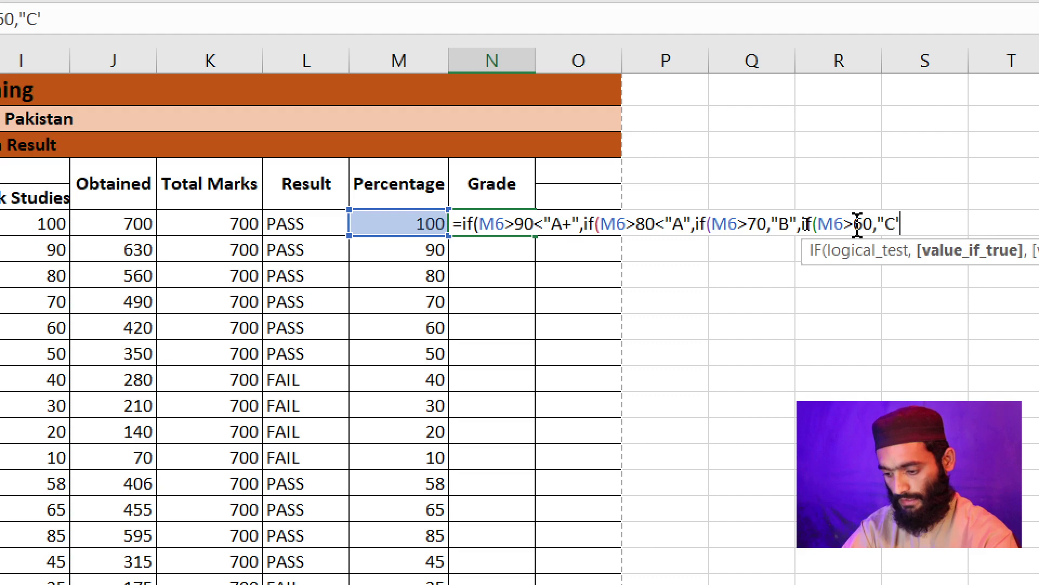
{"action": "key", "text": "BackSpace"}
{"action": "key", "text": "BackSpace"}
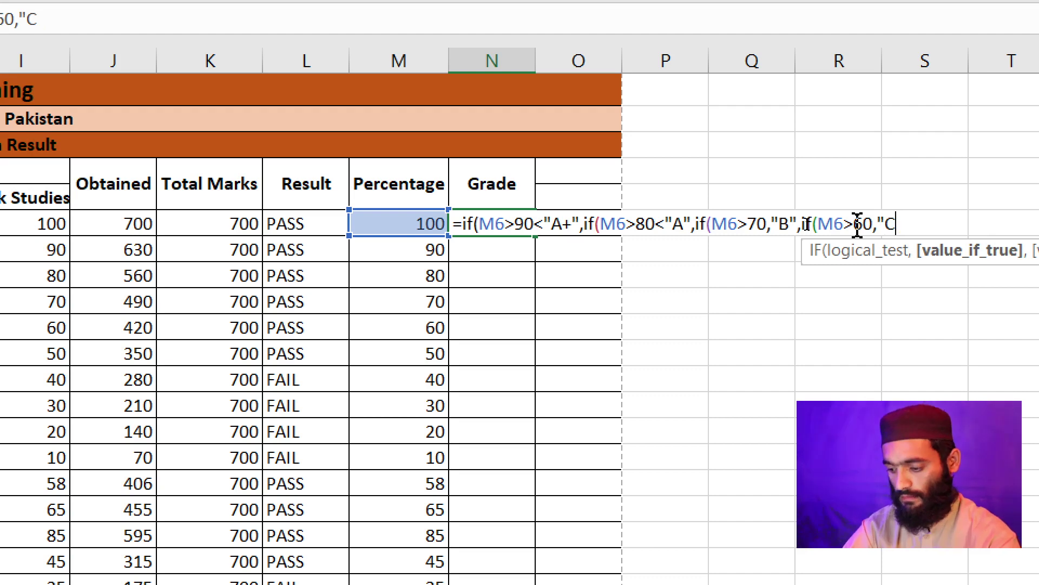
{"action": "type", "text": "\","}
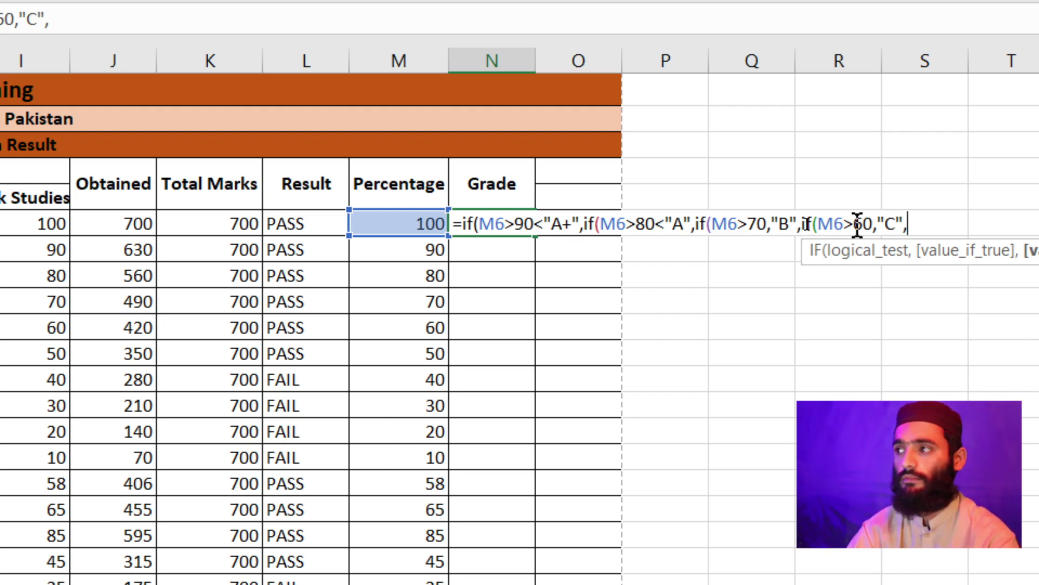
Add a fifth nested condition, if(M6>50,"D", to the Grade formula in N6
{"action": "type", "text": "i"}
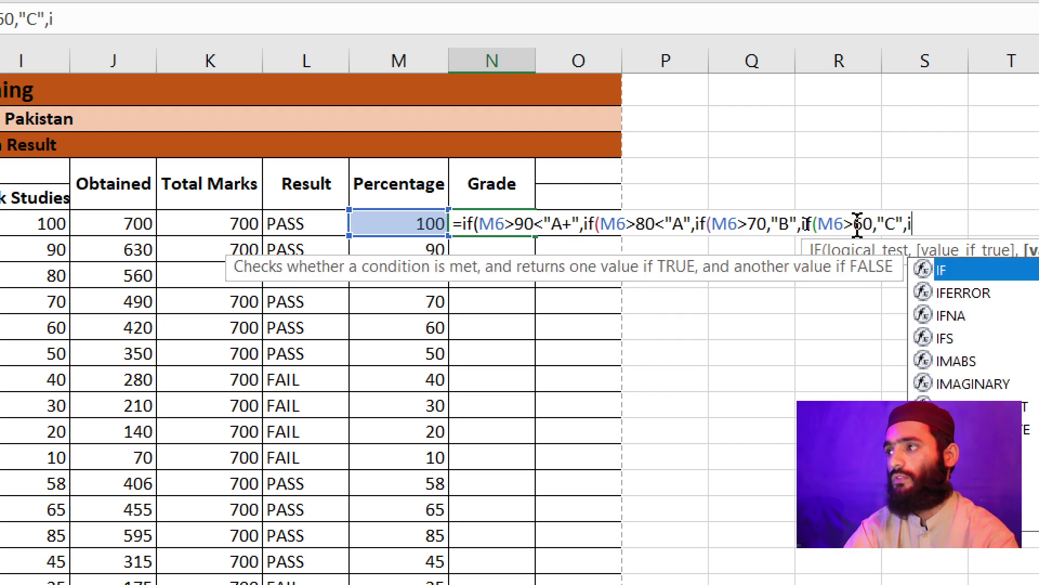
{"action": "type", "text": "f"}
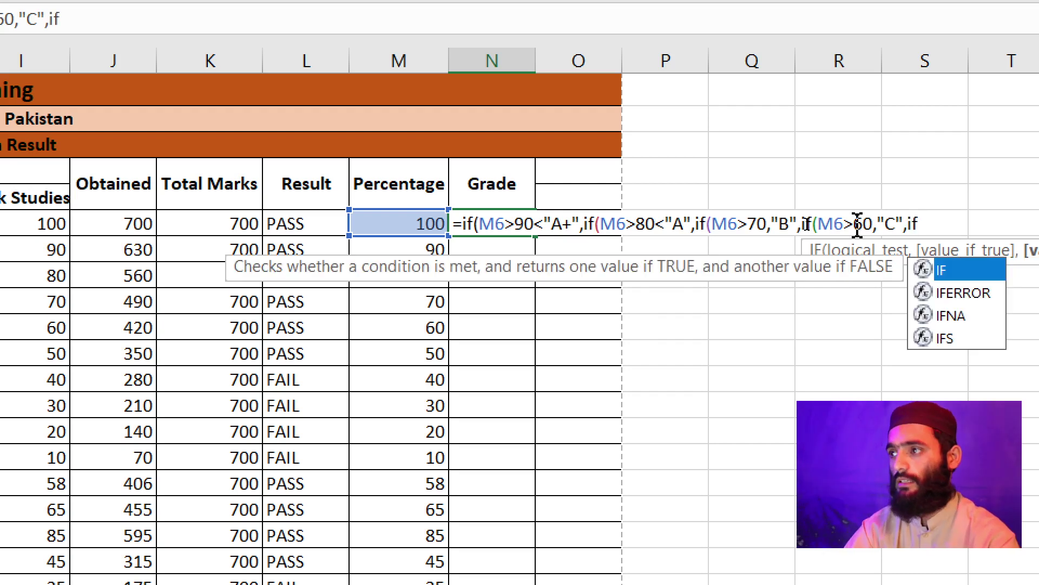
{"action": "type", "text": "("}
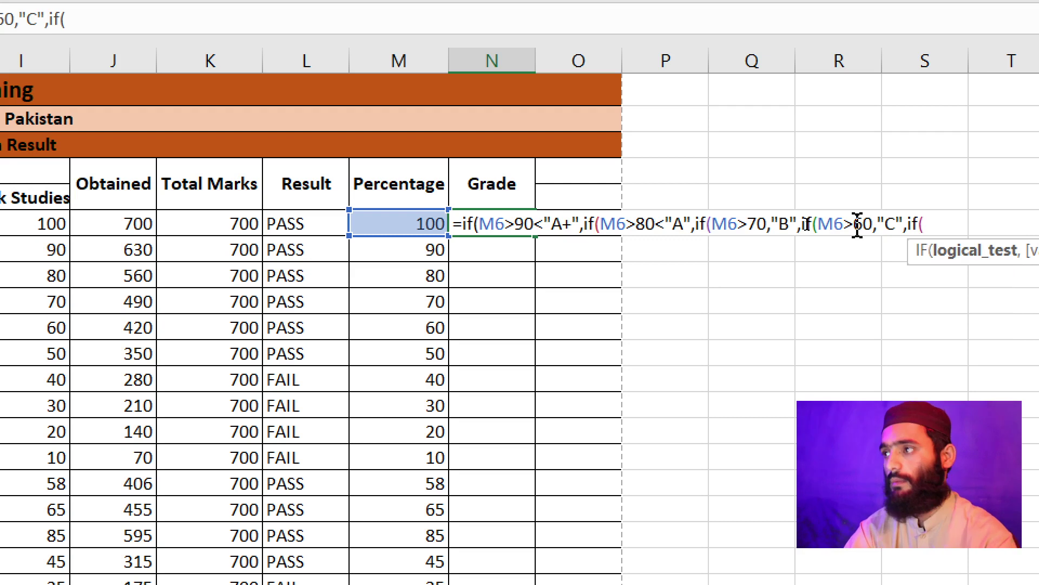
{"action": "type", "text": "M"}
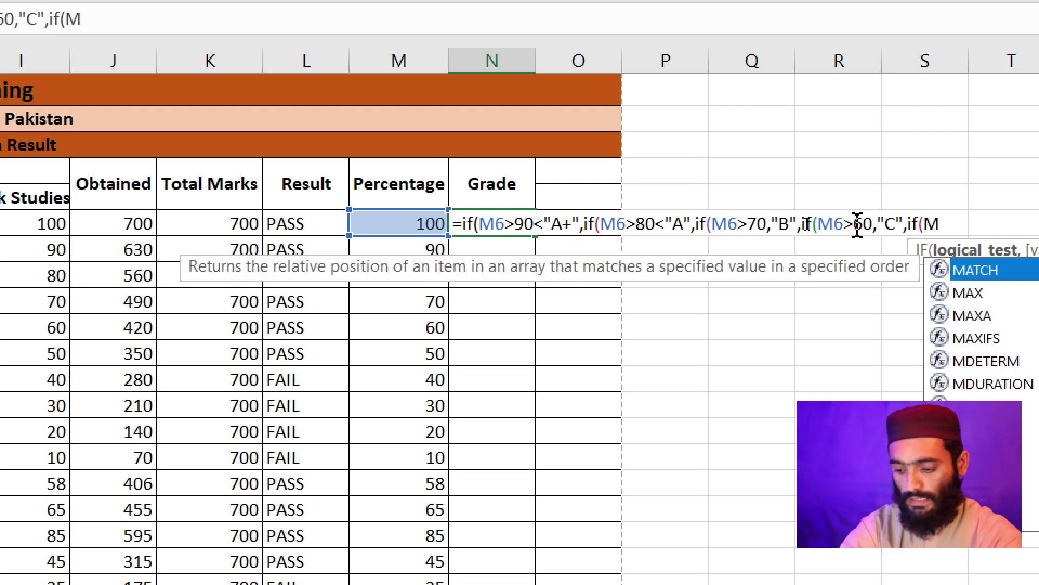
{"action": "type", "text": "^"}
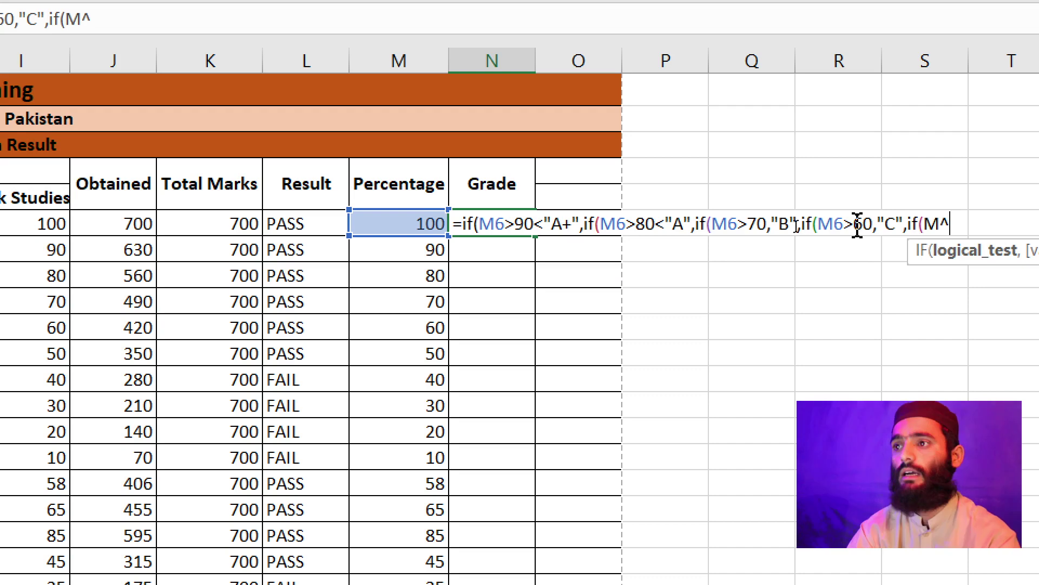
{"action": "scroll", "coordinate": [857, 225], "scroll_direction": "right", "scroll_amount": 2}
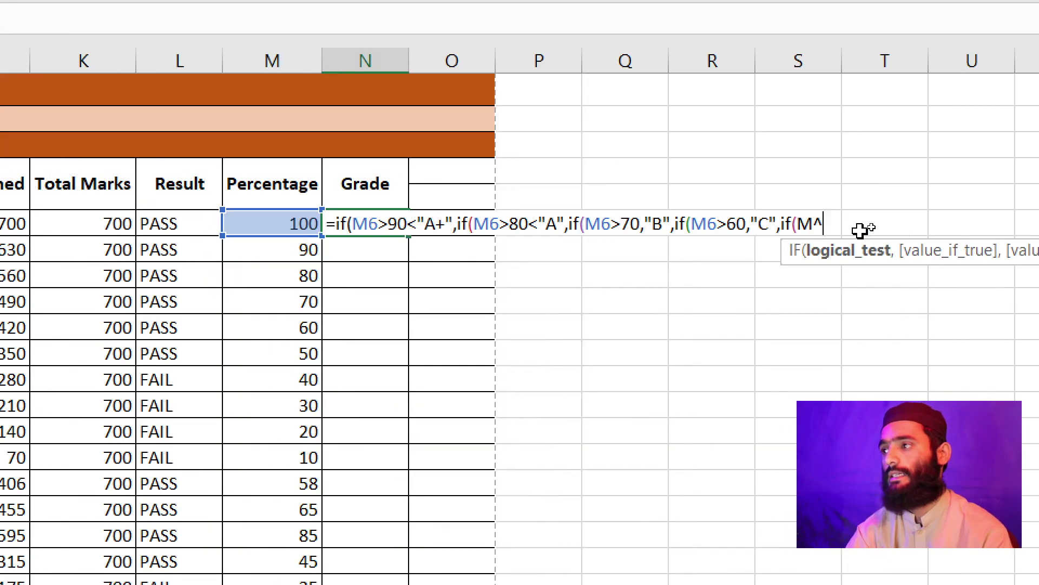
{"action": "key", "text": "BackSpace"}
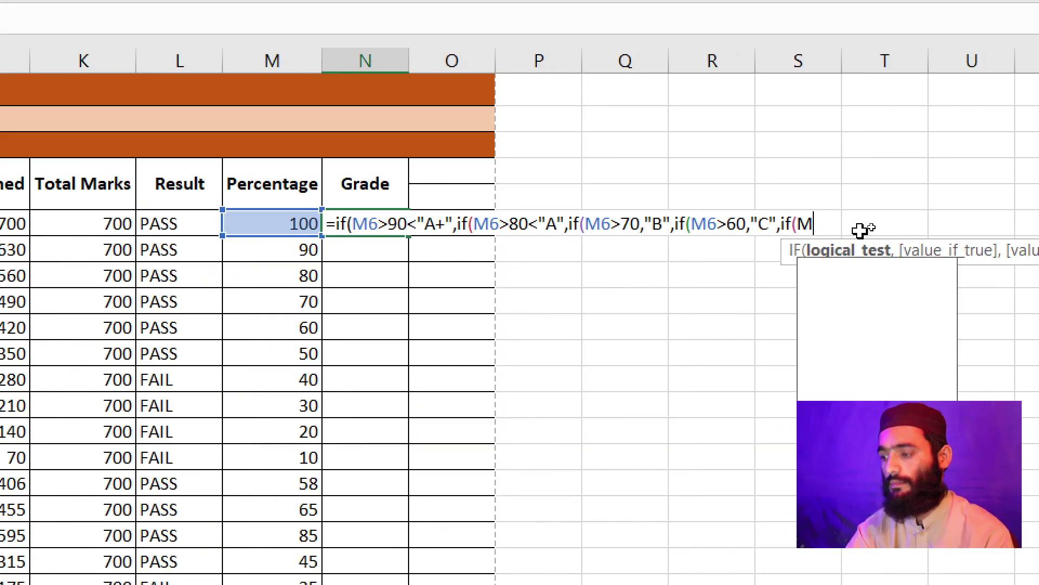
{"action": "type", "text": "6>"}
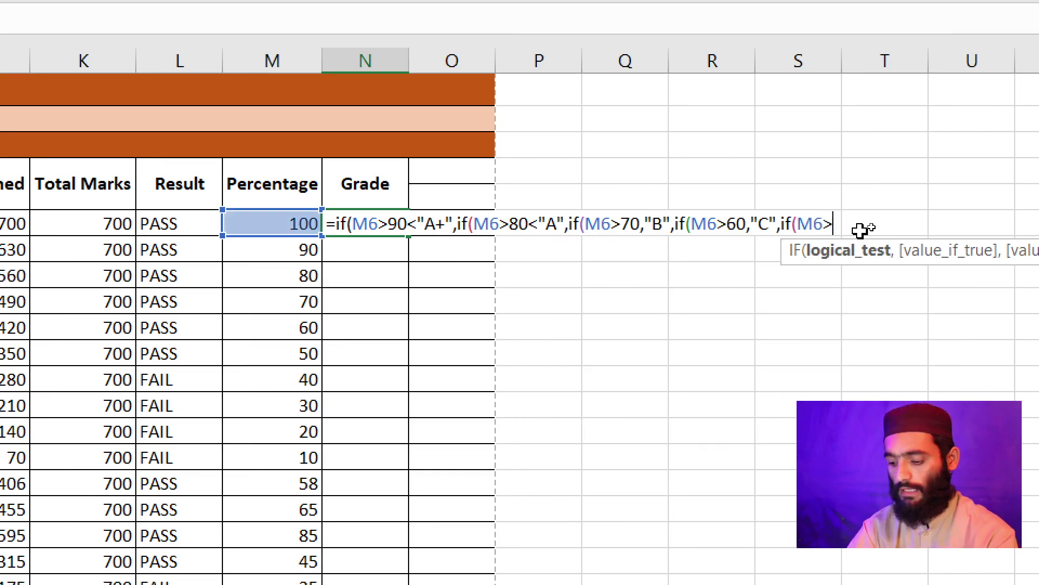
{"action": "type", "text": "50,"}
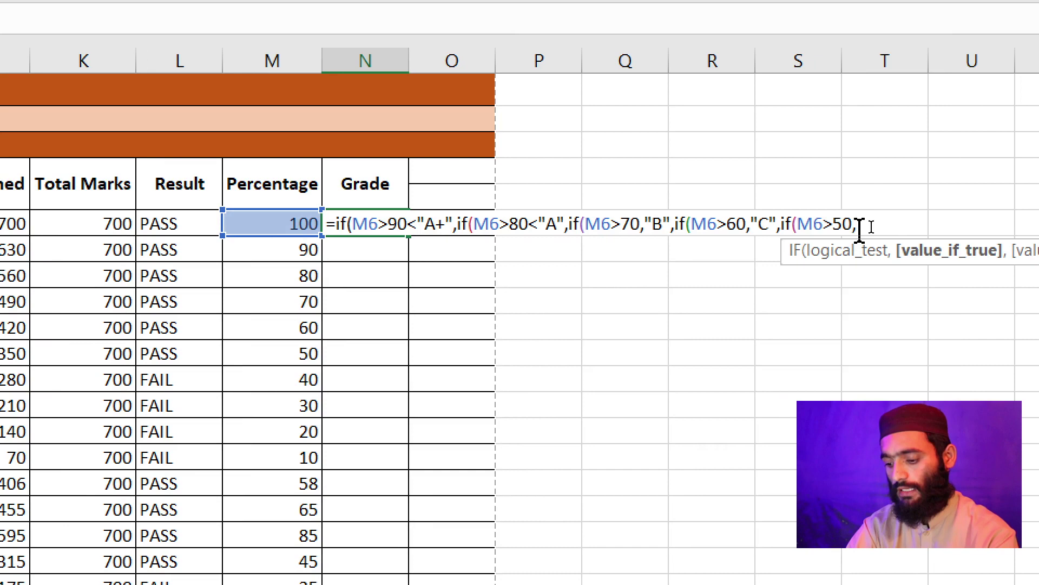
{"action": "type", "text": "\""}
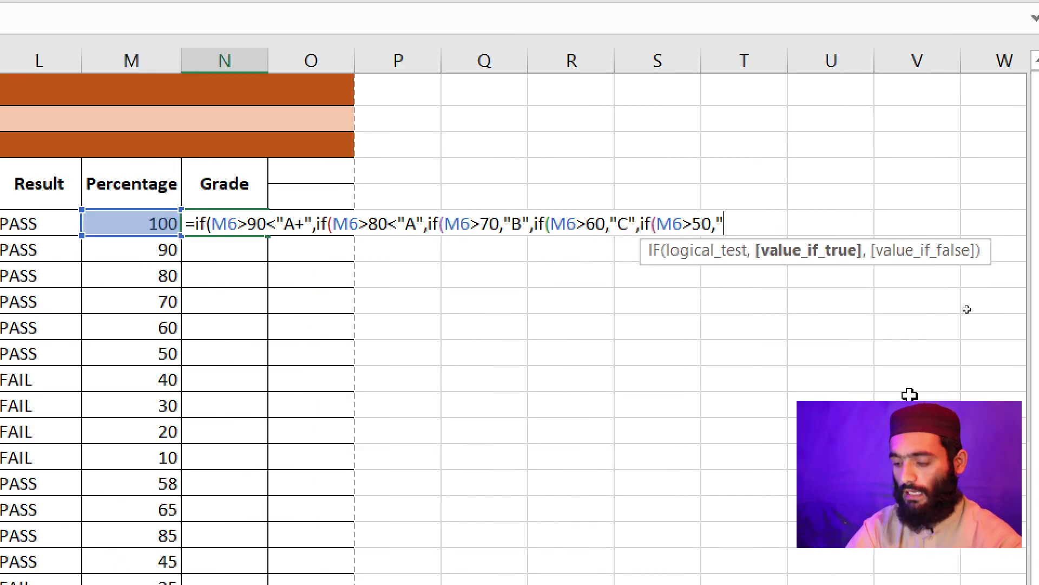
{"action": "type", "text": "D\" "}
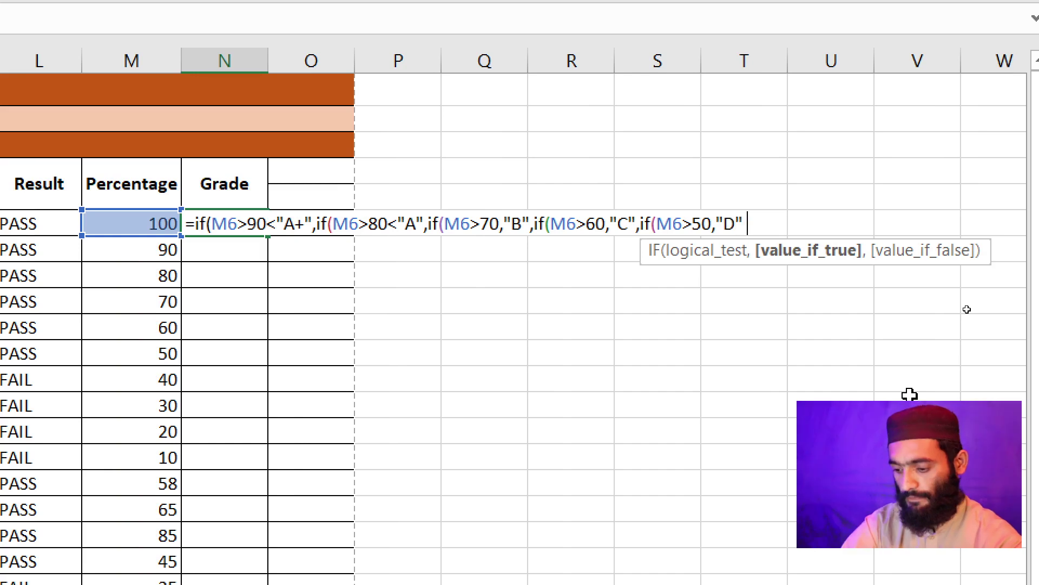
{"action": "type", "text": ","}
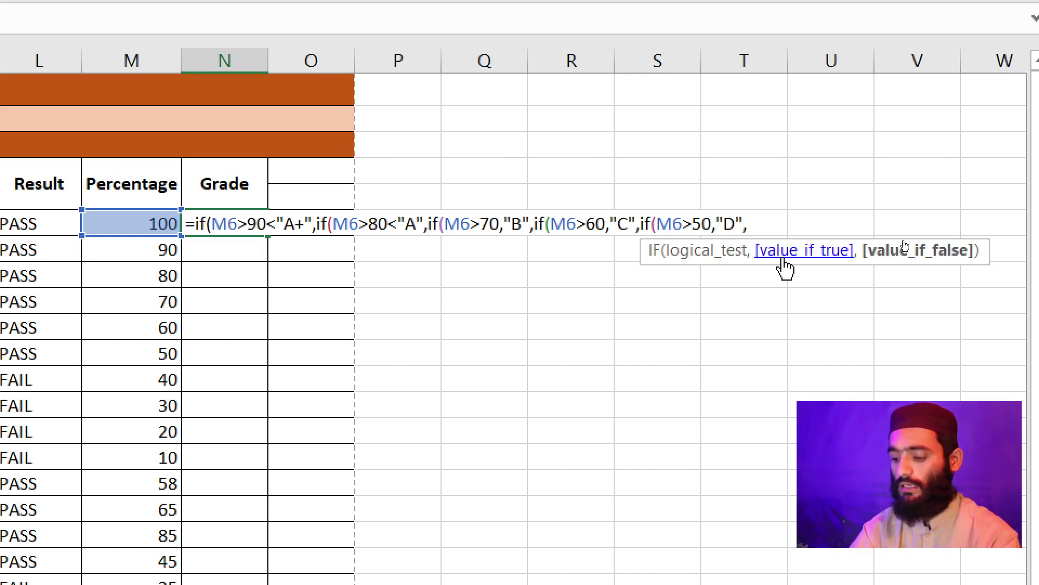
Add a sixth nested condition, if(M6>40,"E", to the Grade formula in N6
{"action": "type", "text": "if"}
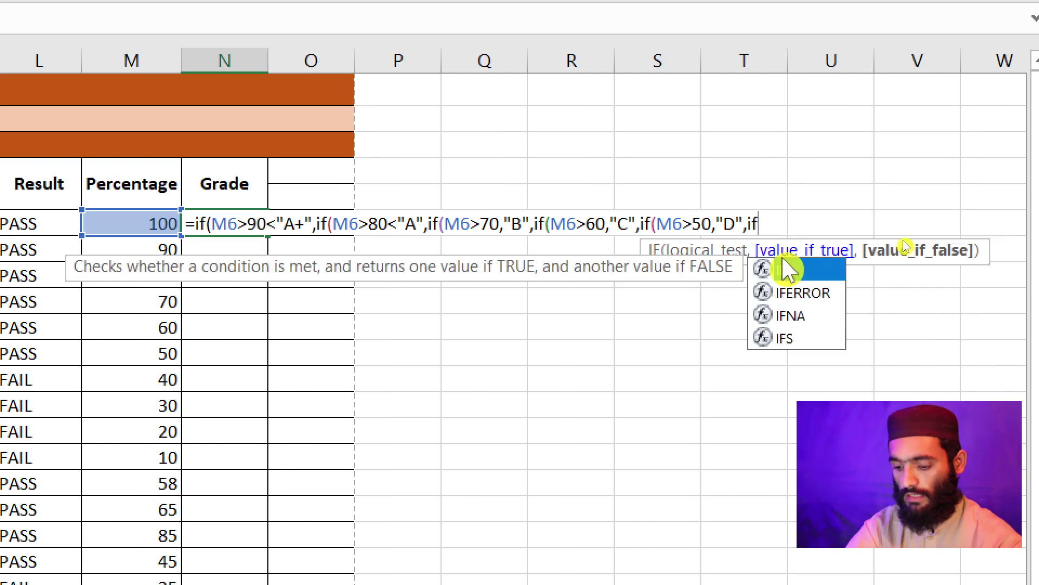
{"action": "type", "text": "("}
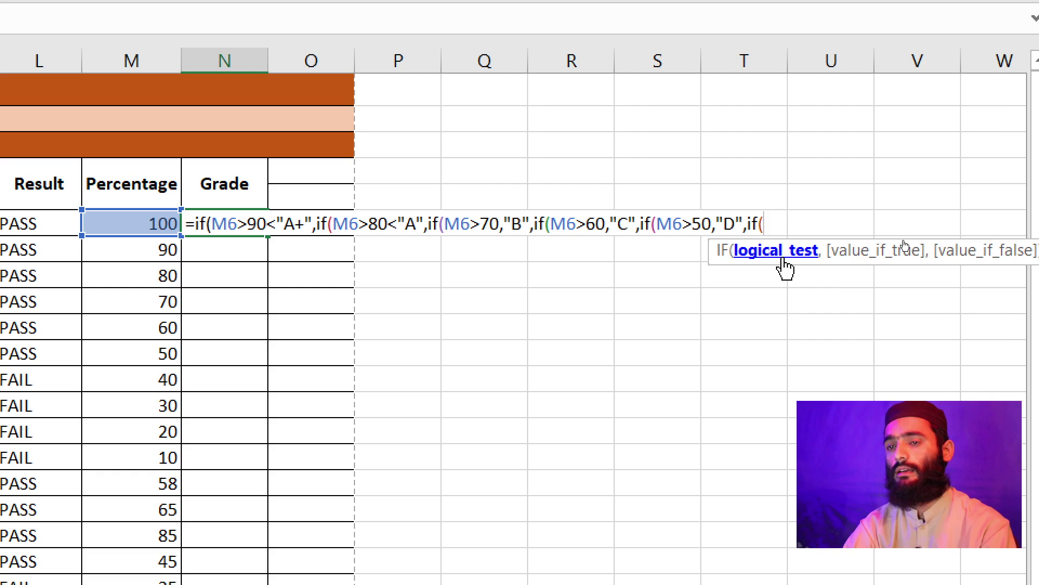
{"action": "type", "text": "M6"}
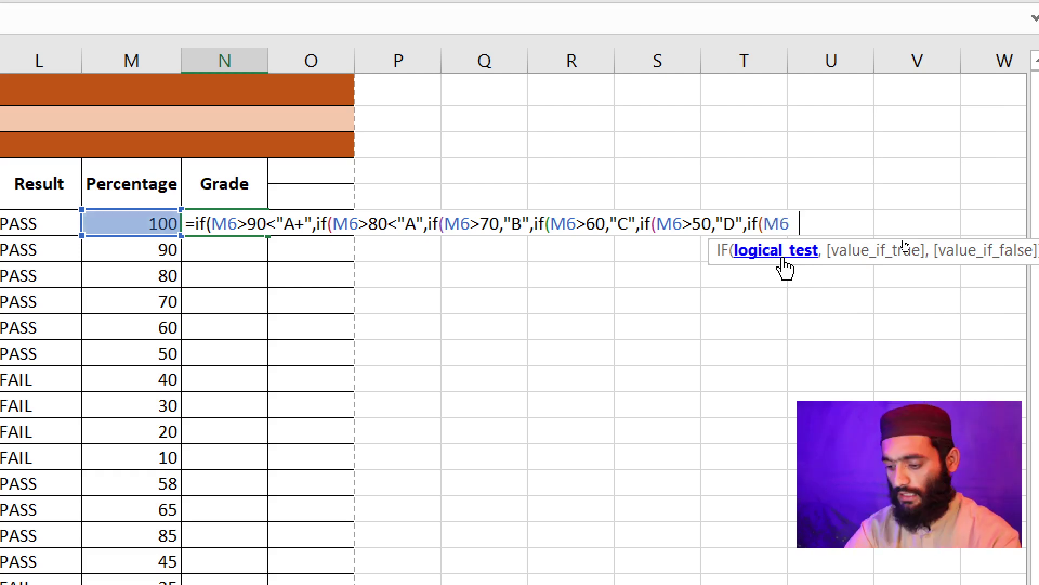
{"action": "type", "text": ">40"}
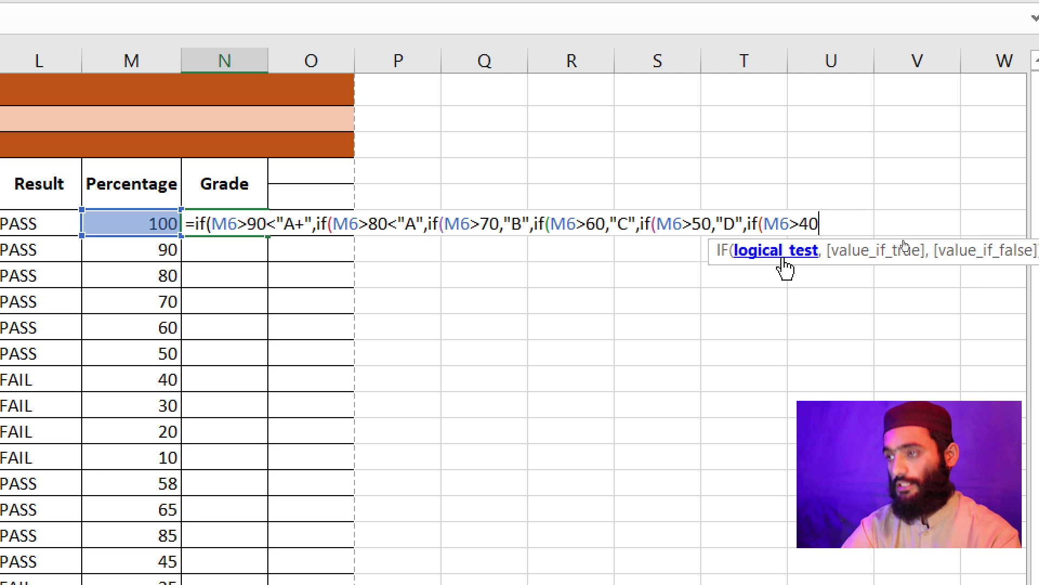
{"action": "type", "text": ",\""}
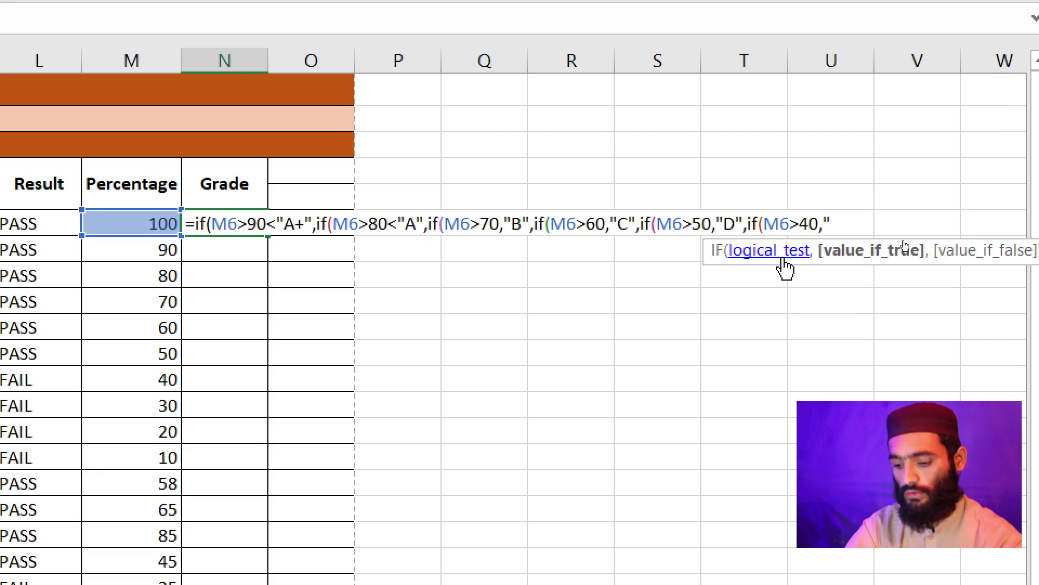
{"action": "type", "text": "e"}
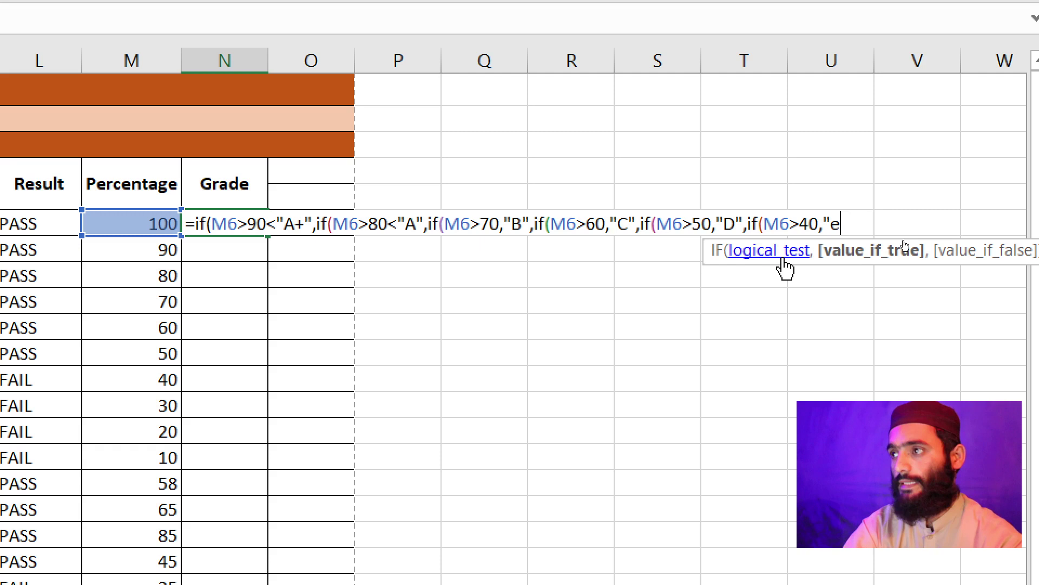
{"action": "key", "text": "BackSpace"}
{"action": "key", "text": "BackSpace"}
{"action": "type", "text": ":"}
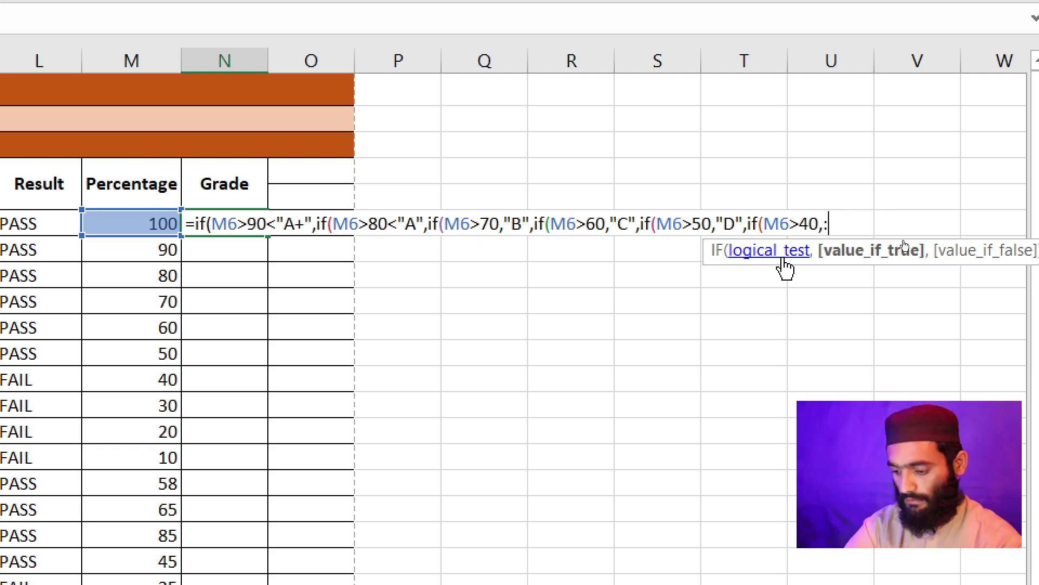
{"action": "key", "text": "BackSpace"}
{"action": "type", "text": "\""}
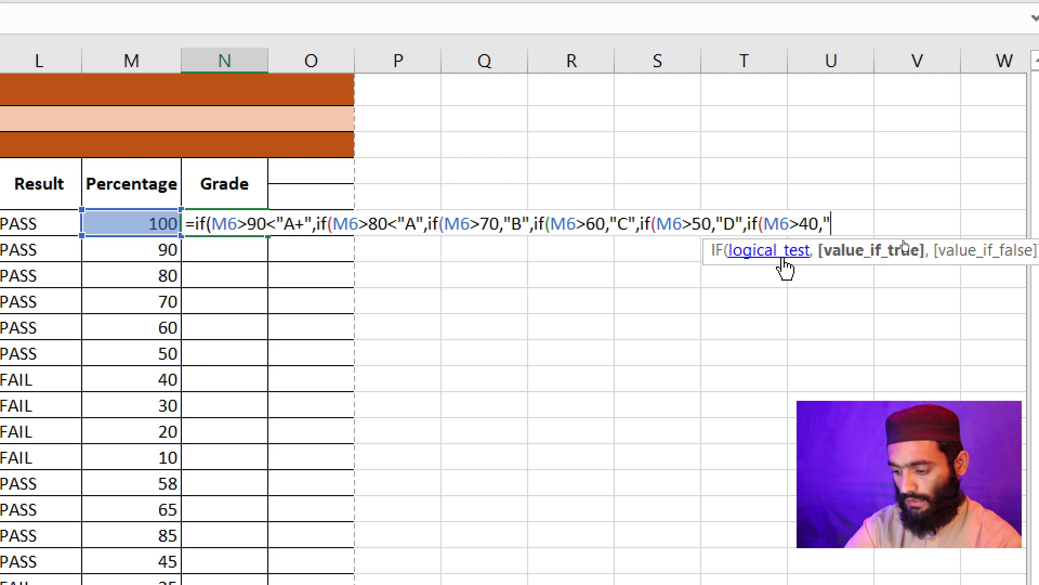
{"action": "type", "text": "E\","}
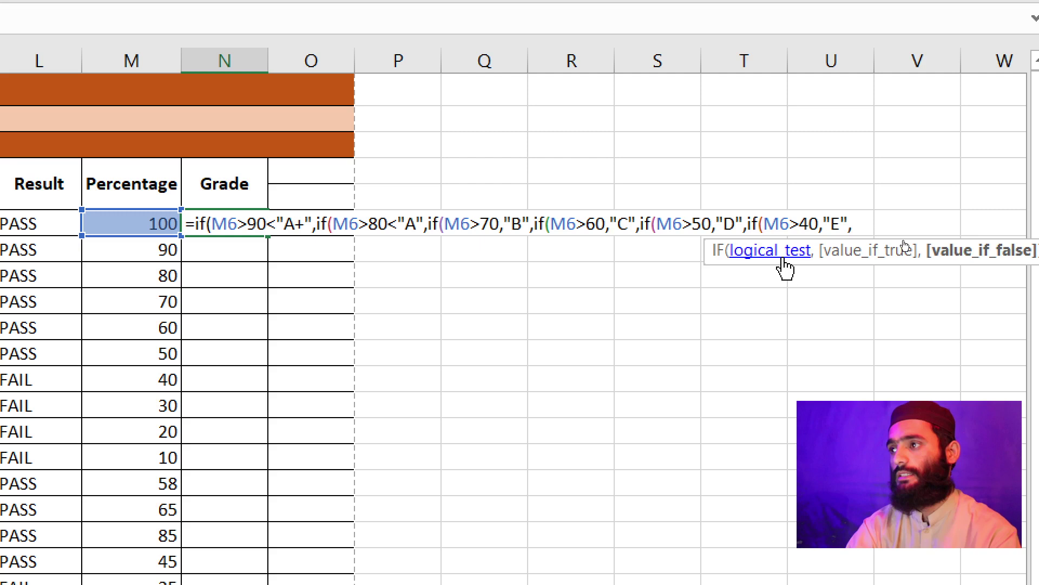
Start a seventh nested condition, if(M6, in the Grade formula in N6
{"action": "type", "text": "i"}
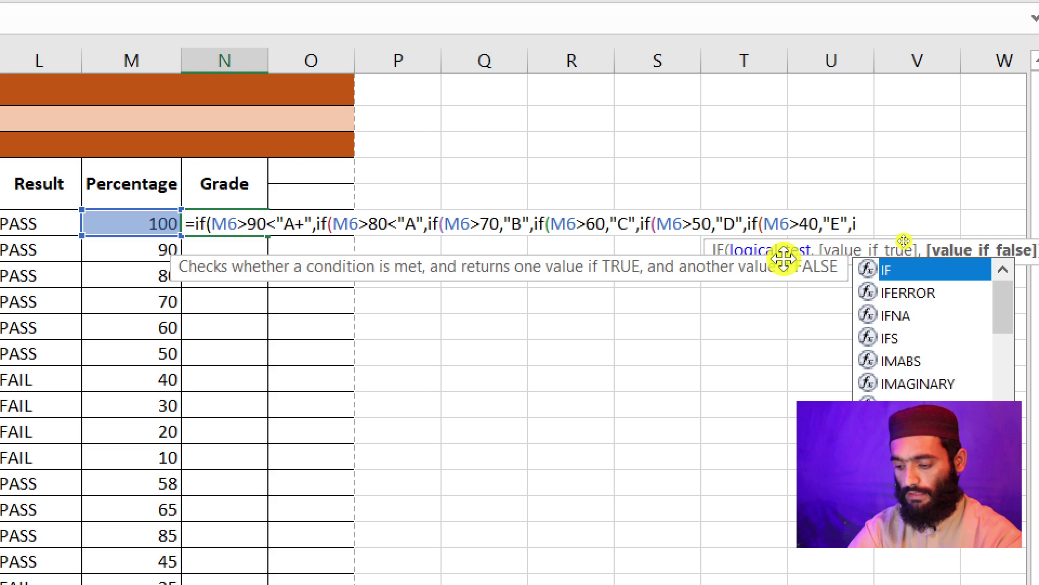
{"action": "type", "text": "f("}
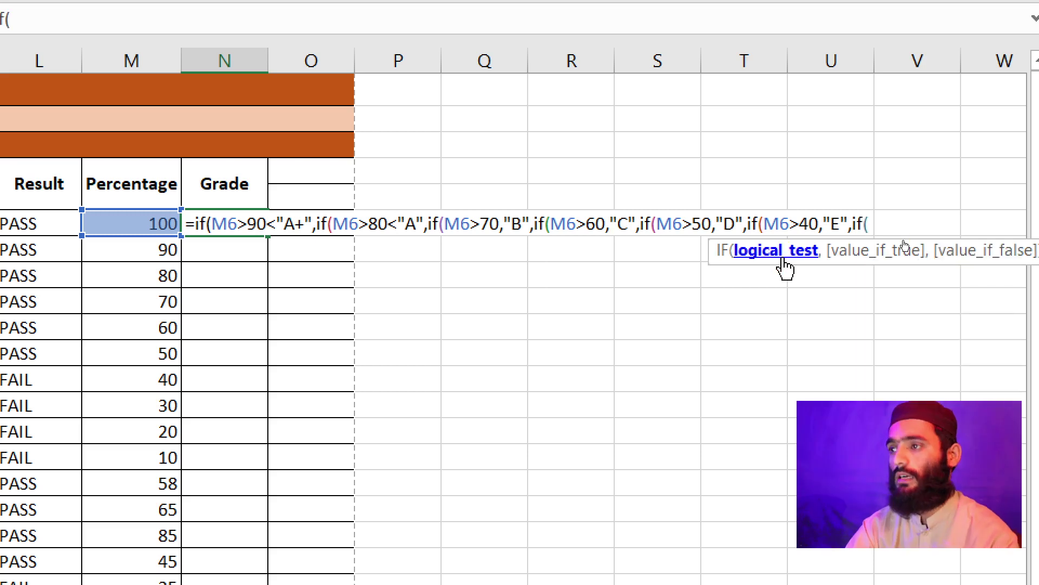
{"action": "type", "text": "M6"}
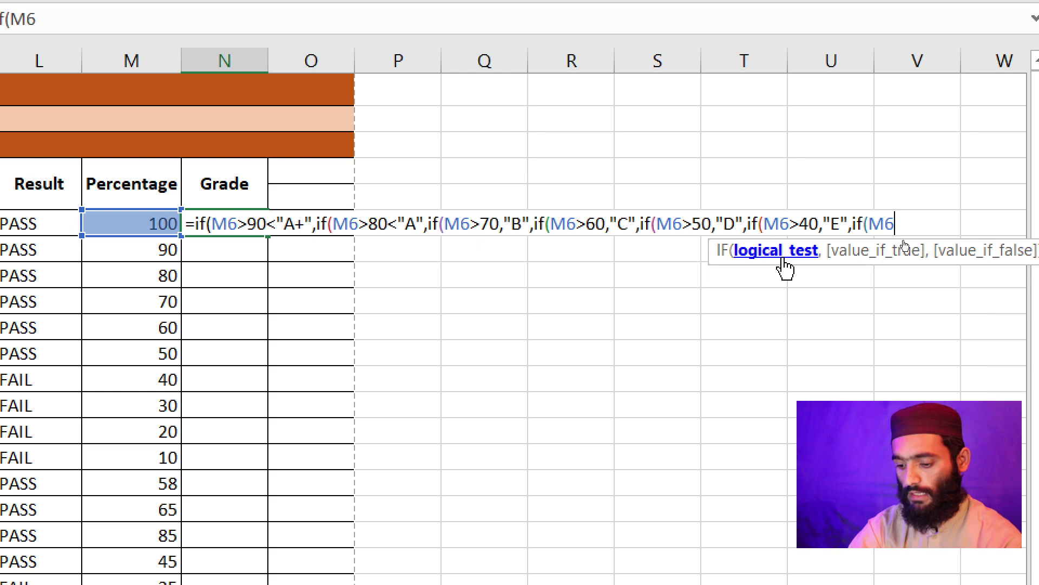
{"action": "type", "text": ">"}
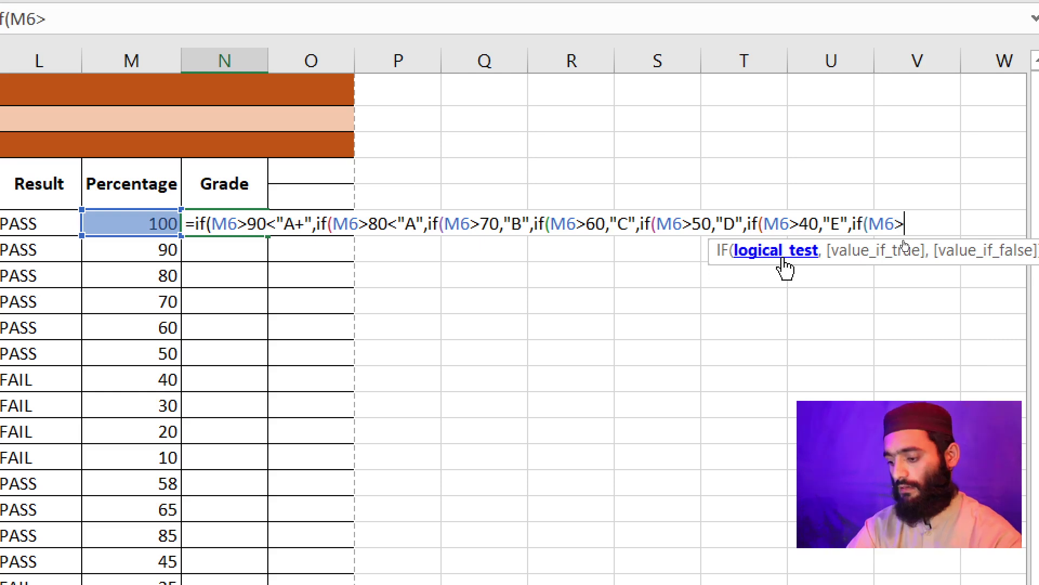
{"action": "key", "text": "BackSpace"}
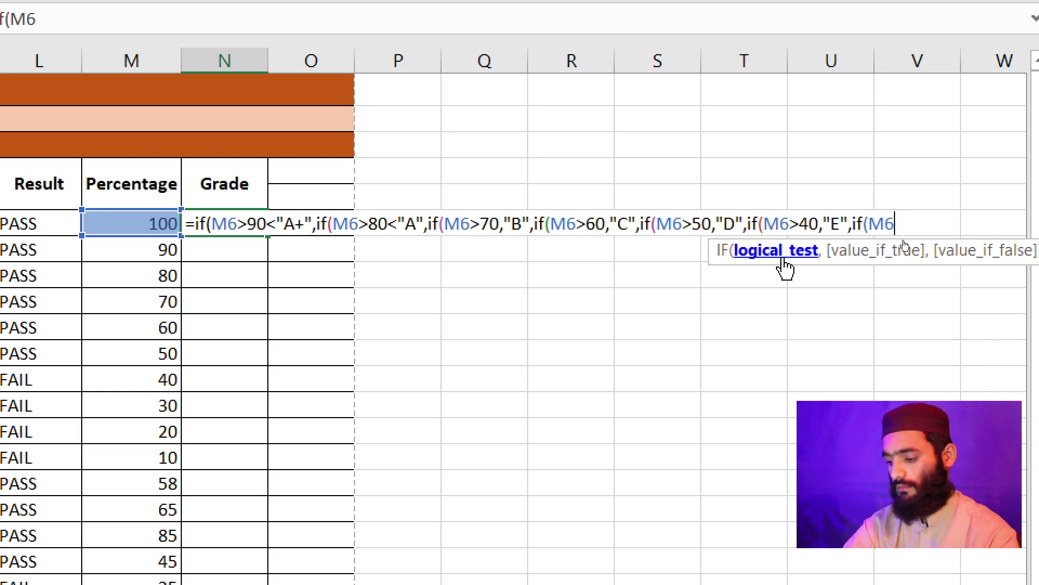
{"action": "type", "text": "+"}
{"action": "key", "text": "Page_Down"}
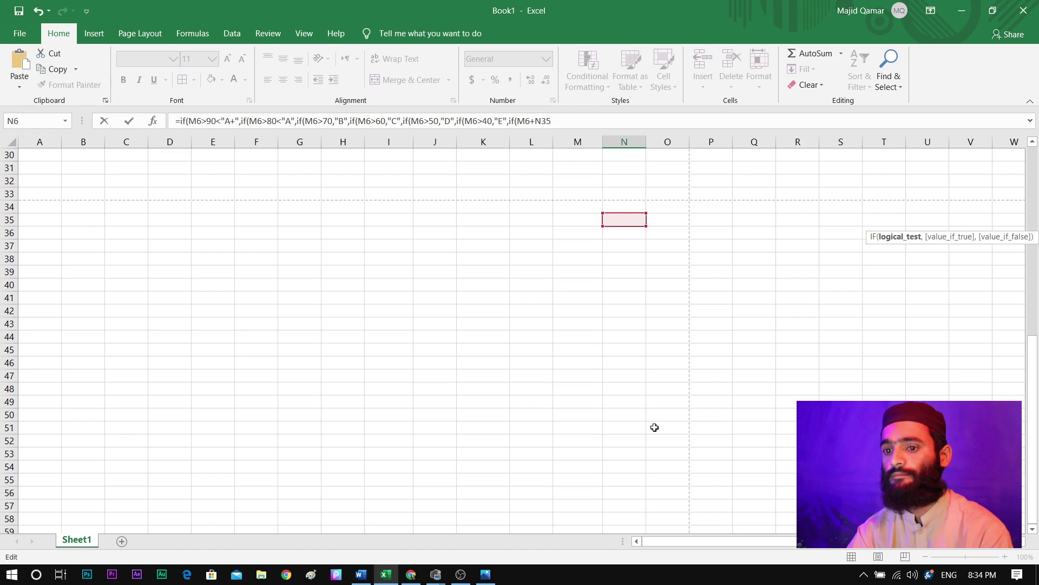
{"action": "scroll", "coordinate": [655, 427], "scroll_direction": "up", "scroll_amount": 10}
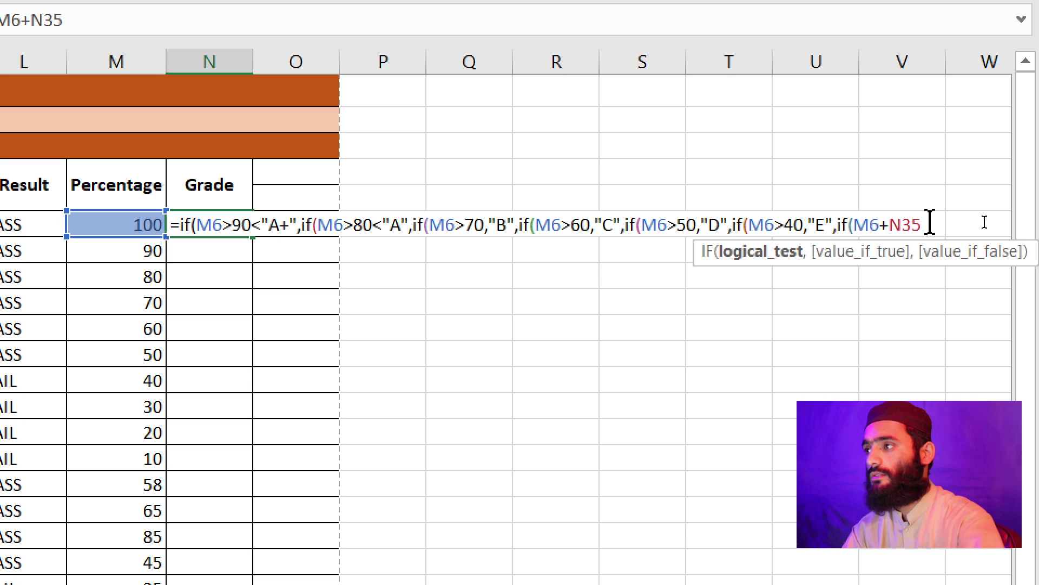
{"action": "key", "text": "BackSpace"}
{"action": "key", "text": "BackSpace"}
{"action": "key", "text": "BackSpace"}
{"action": "key", "text": "BackSpace"}
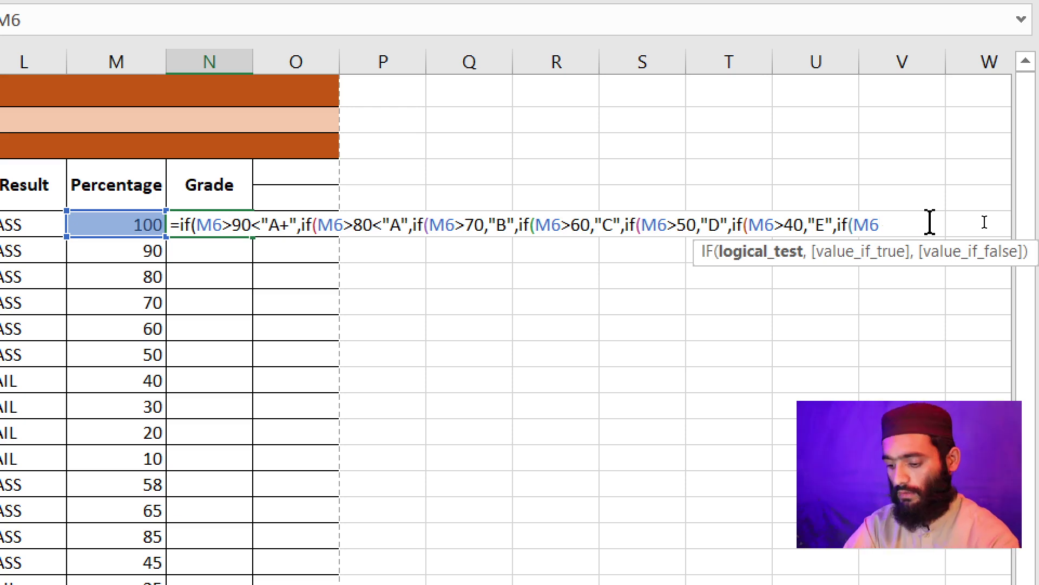
Add the > operator after M6 in the seventh condition and remove the stray N35 reference
{"action": "type", "text": ">"}
{"action": "key", "text": "Page_Down"}
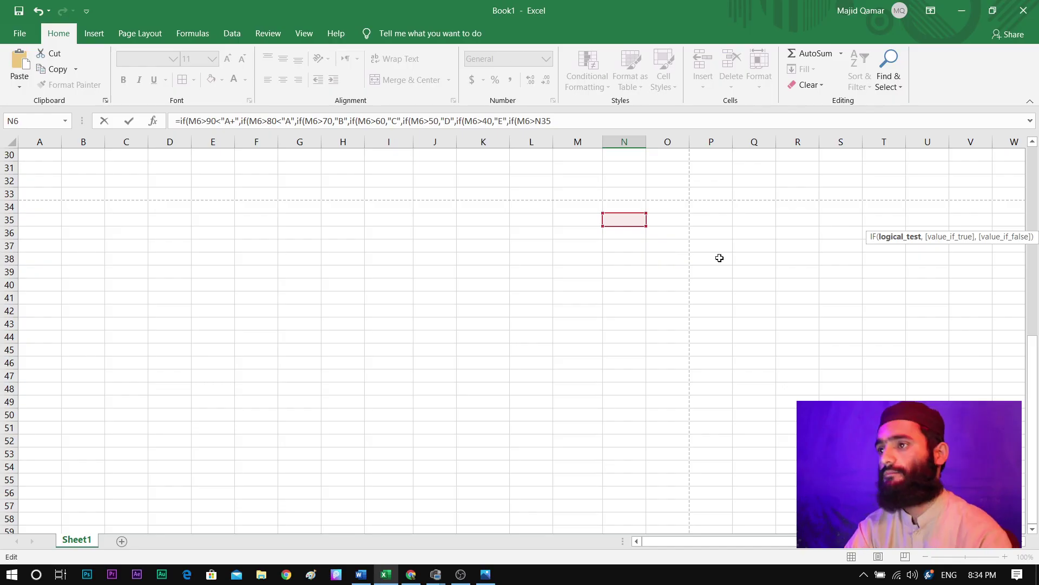
{"action": "scroll", "coordinate": [719, 257], "scroll_direction": "up", "scroll_amount": 10}
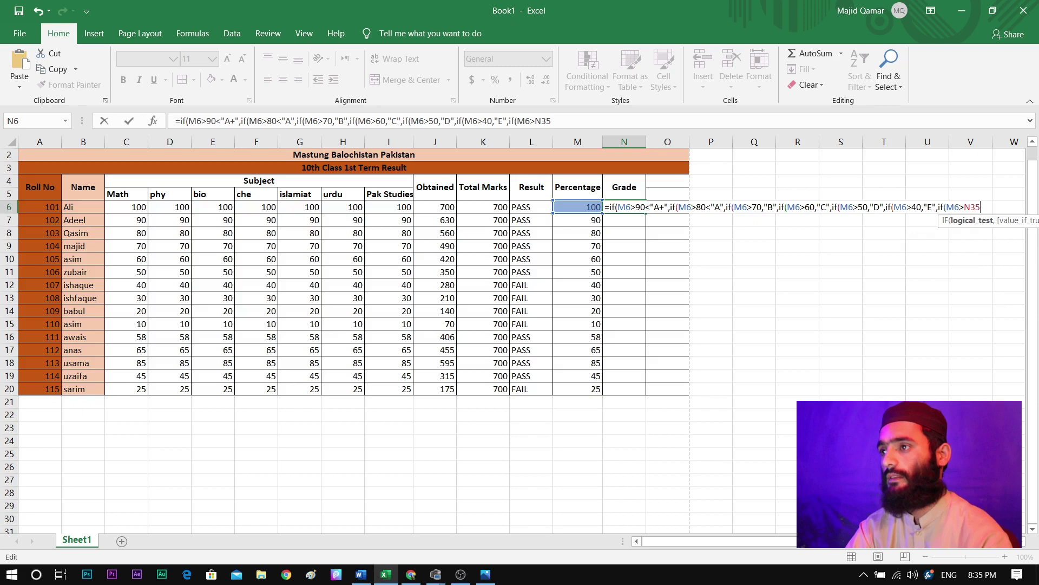
{"action": "key", "text": "BackSpace"}
{"action": "key", "text": "BackSpace"}
{"action": "key", "text": "BackSpace"}
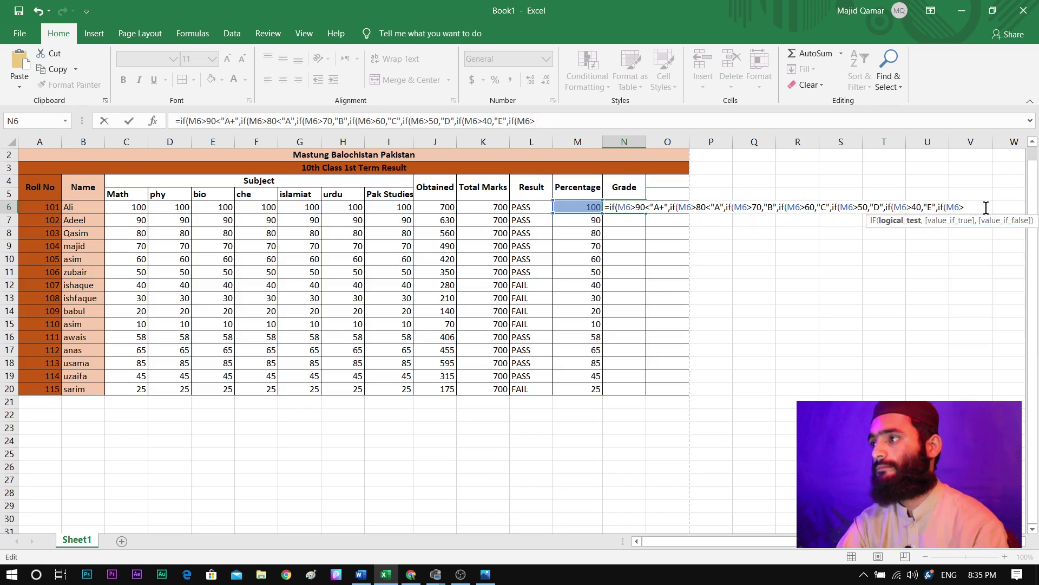
{"action": "key", "text": "Page_Down"}
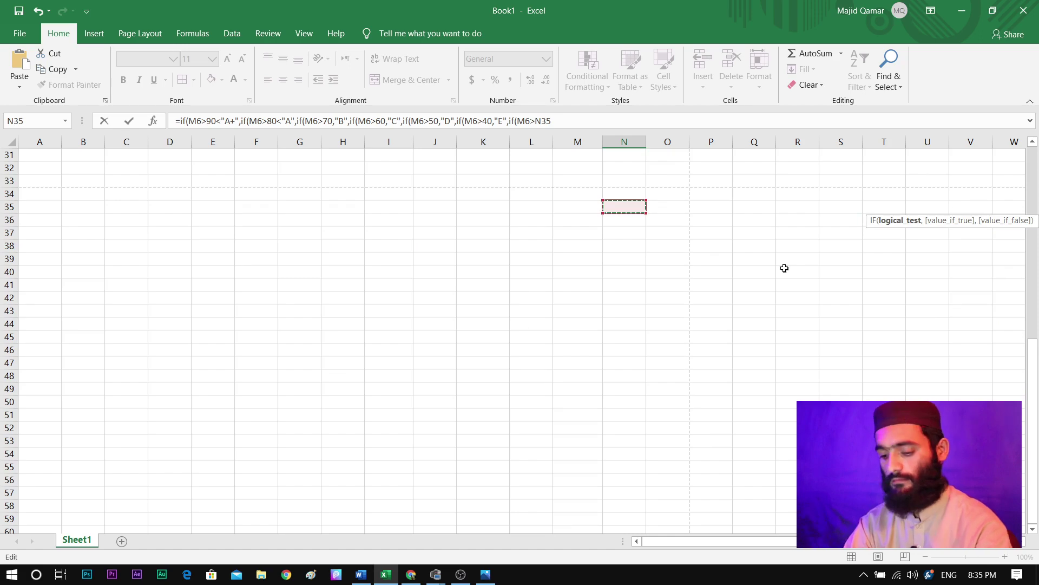
{"action": "scroll", "coordinate": [784, 268], "scroll_direction": "up", "scroll_amount": 10}
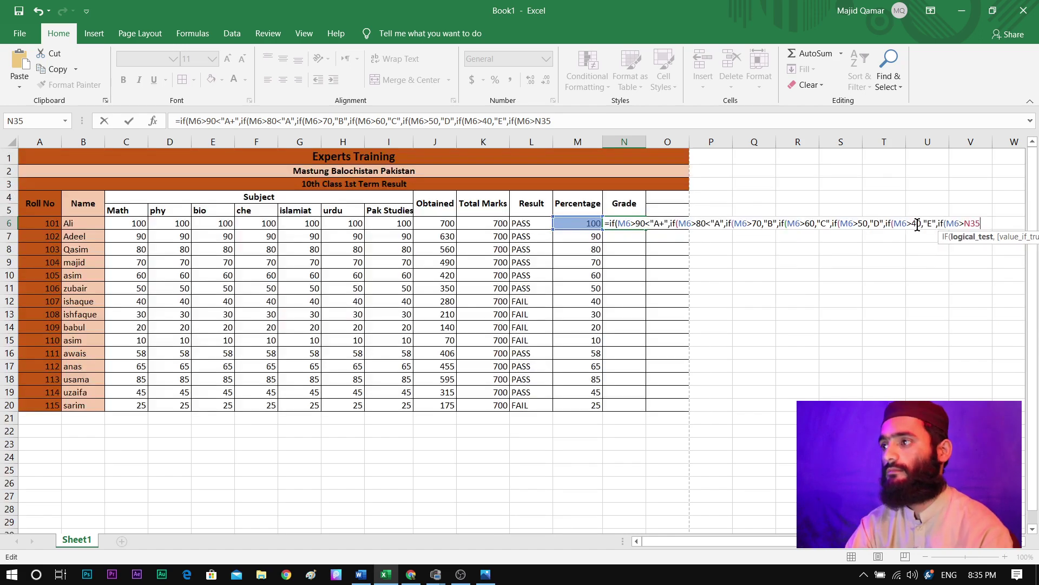
{"action": "double_click", "coordinate": [978, 224]}
{"action": "key", "text": "BackSpace"}
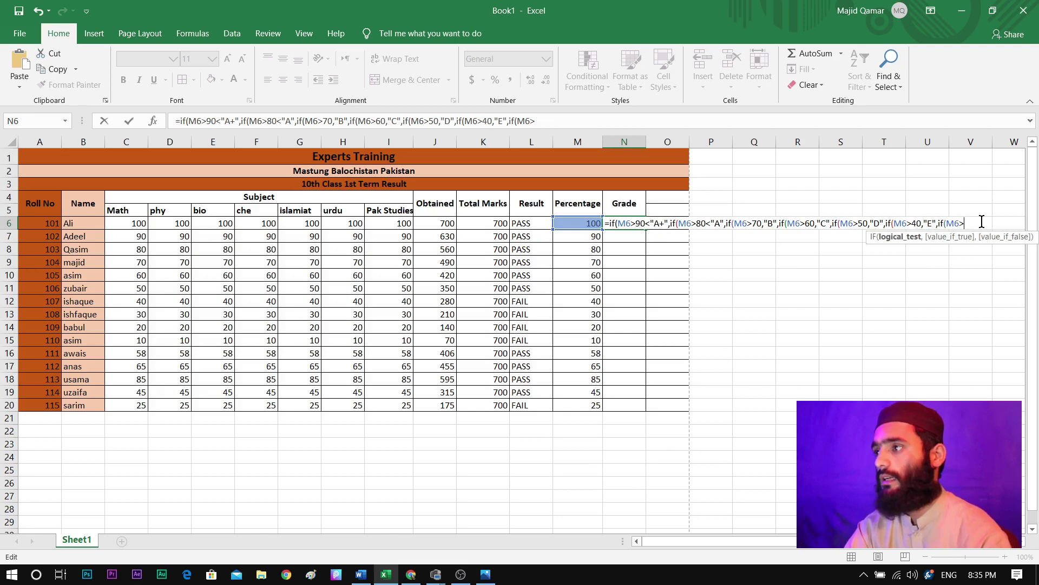
{"action": "key", "text": "Page_Down"}
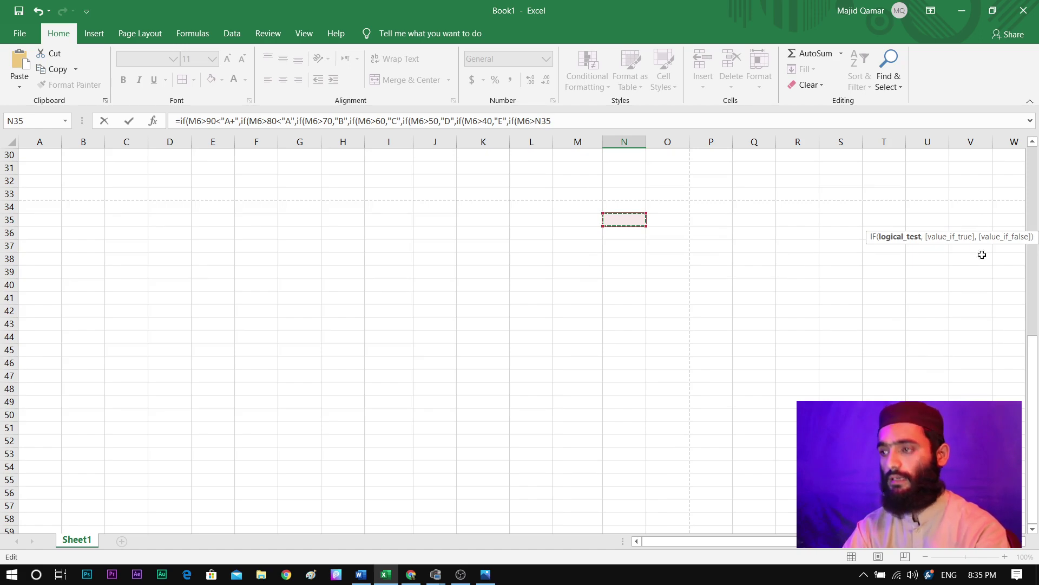
{"action": "left_click", "coordinate": [1035, 265]}
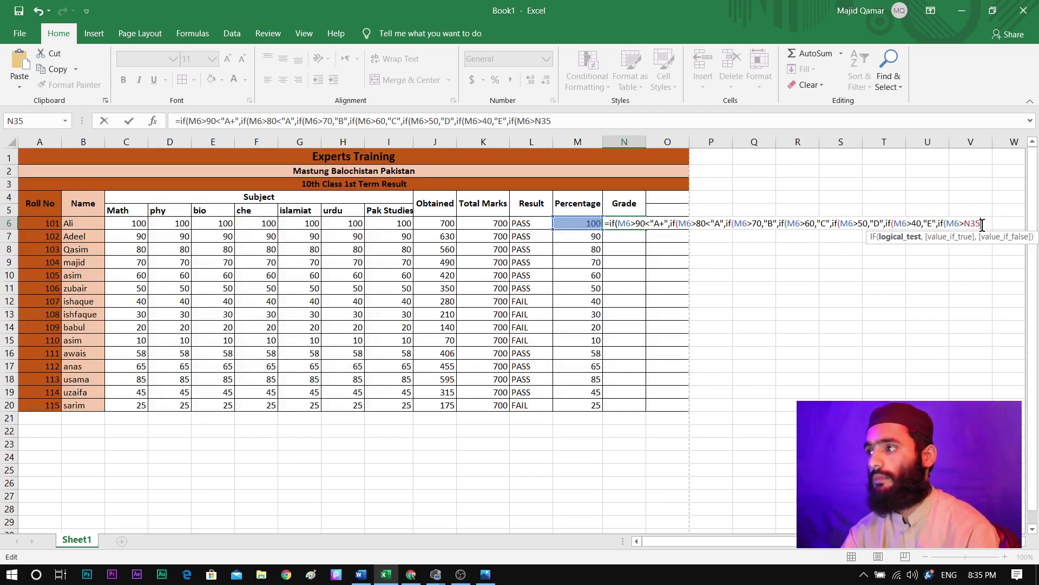
{"action": "left_click_drag", "start_coordinate": [982, 223], "coordinate": [964, 223]}
{"action": "key", "text": "BackSpace"}
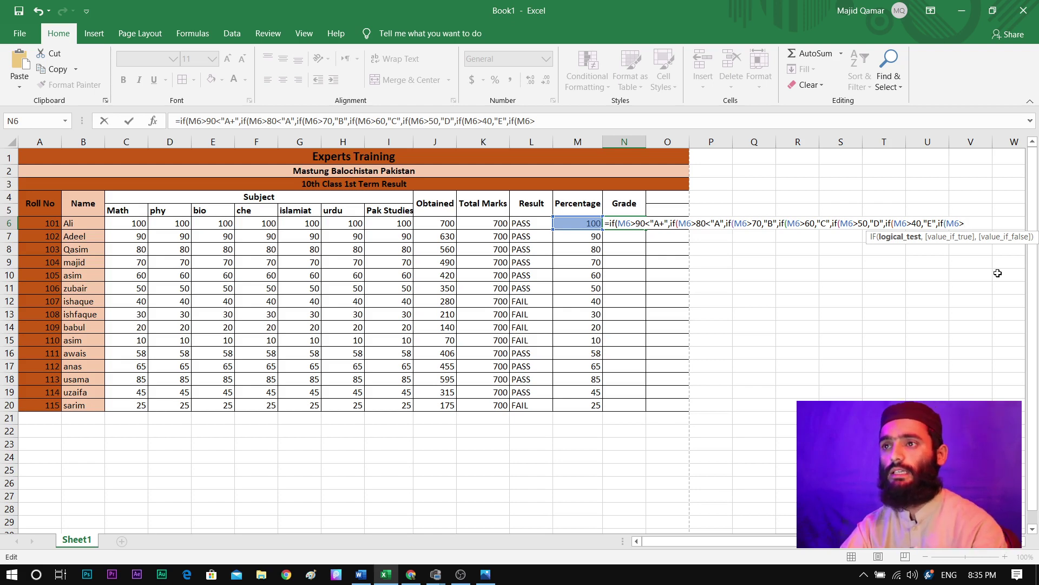
Complete the seventh condition of the N6 Grade formula with the threshold 30 and the result "FAIL", ending in a comma
{"action": "left_click", "coordinate": [598, 123]}
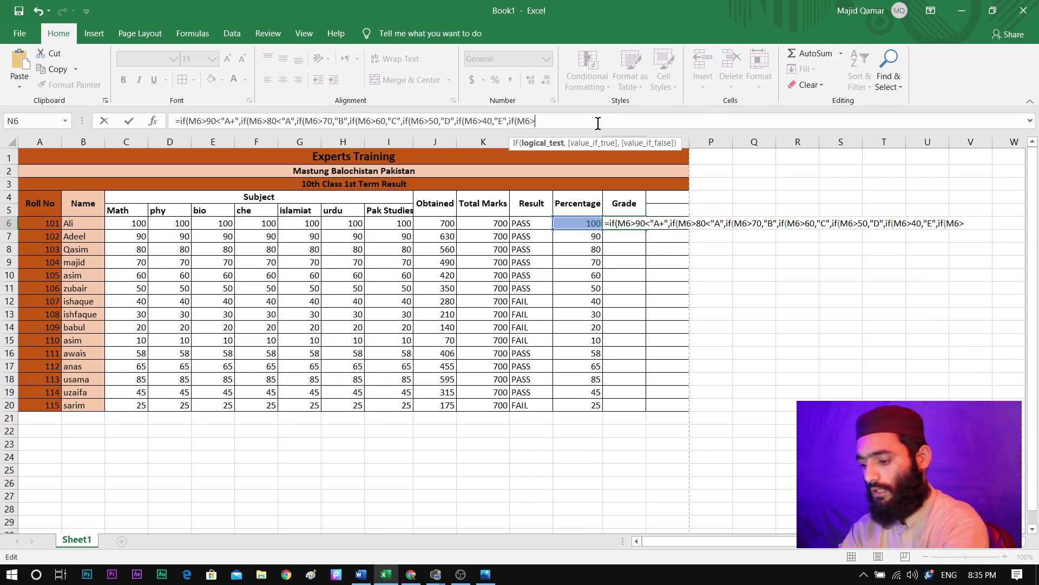
{"action": "type", "text": "30"}
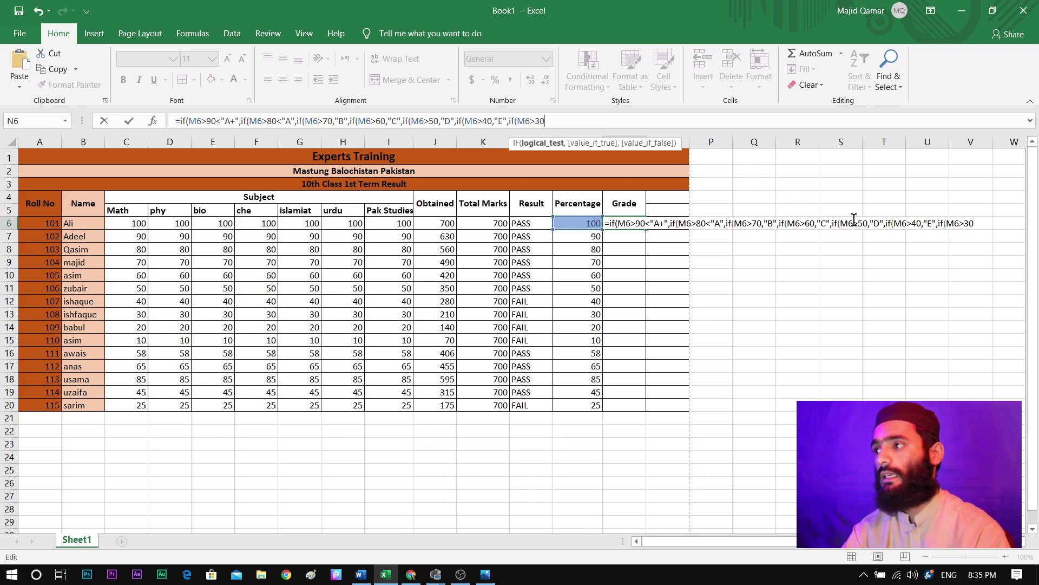
{"action": "left_click", "coordinate": [979, 223]}
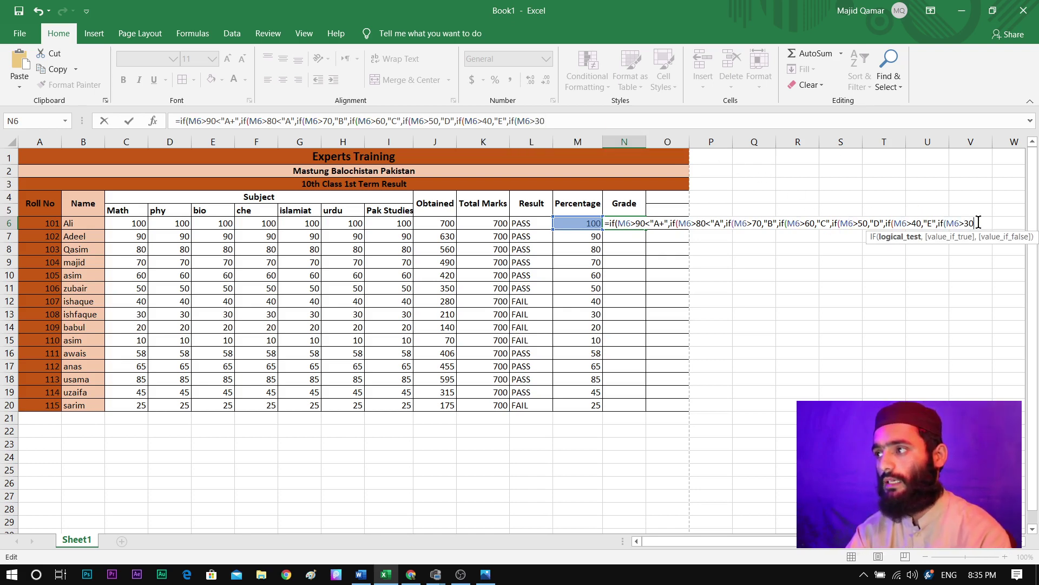
{"action": "type", "text": ","}
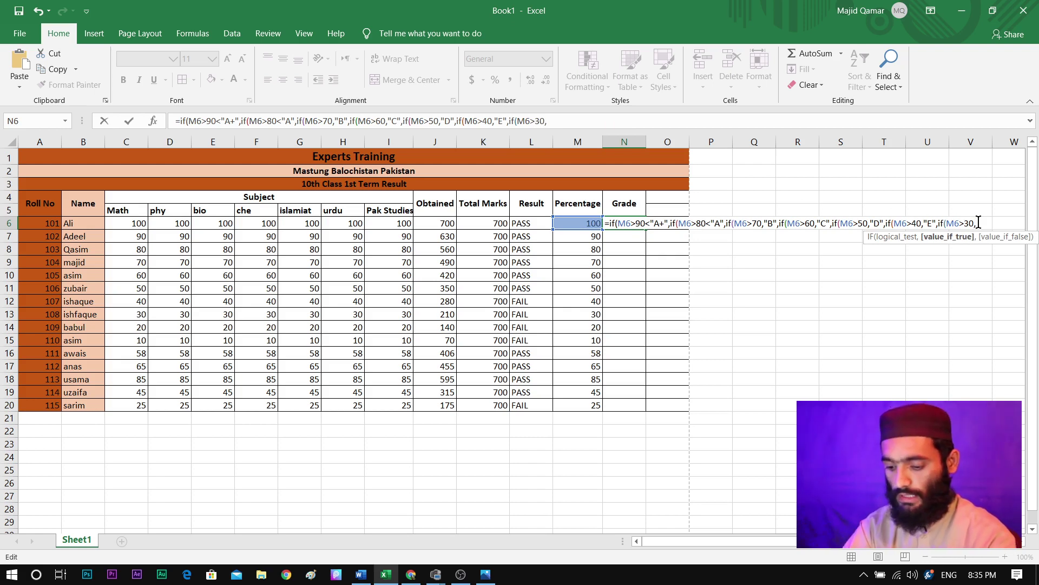
{"action": "type", "text": "FAIL"}
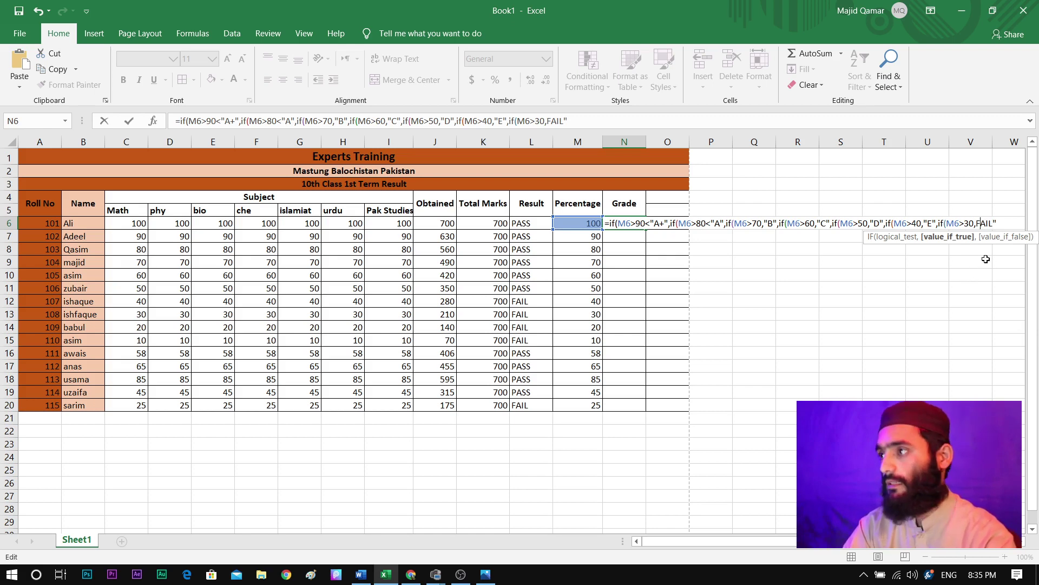
{"action": "type", "text": "\""}
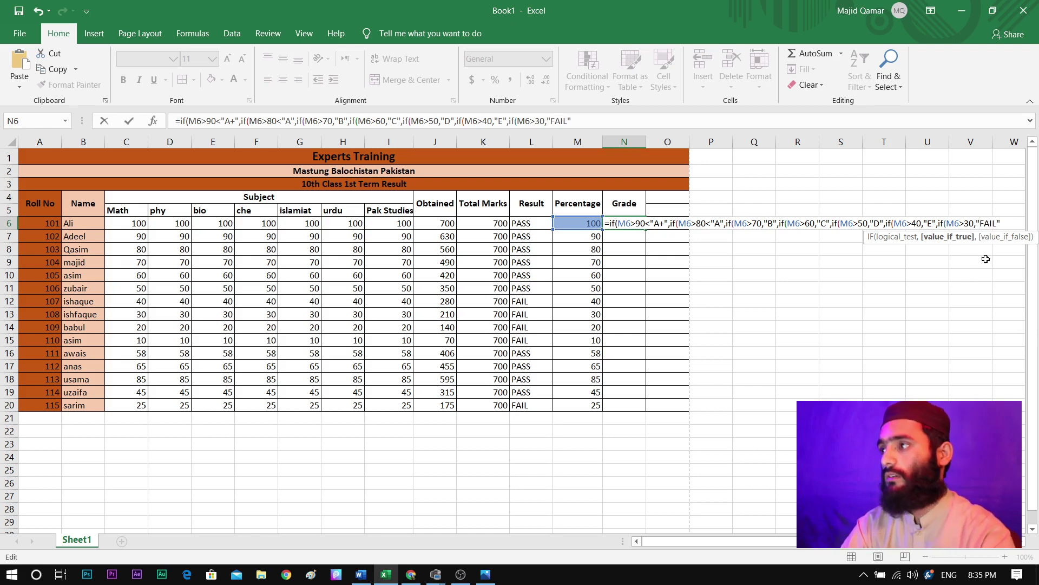
{"action": "type", "text": ","}
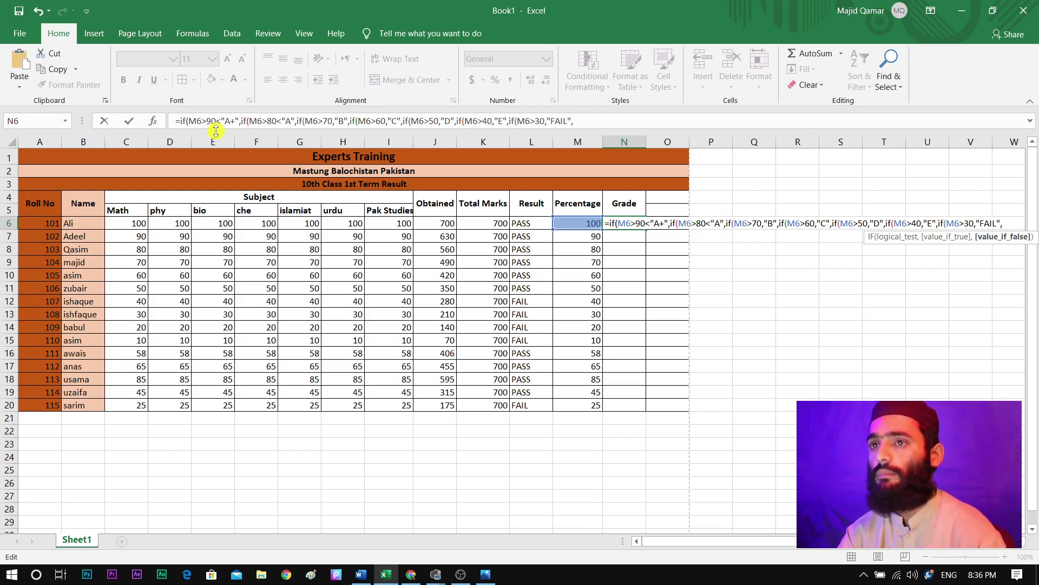
Check the opening parentheses in the N6 Grade formula, close it with seven matching parentheses and enter it
{"action": "left_click", "coordinate": [186, 122]}
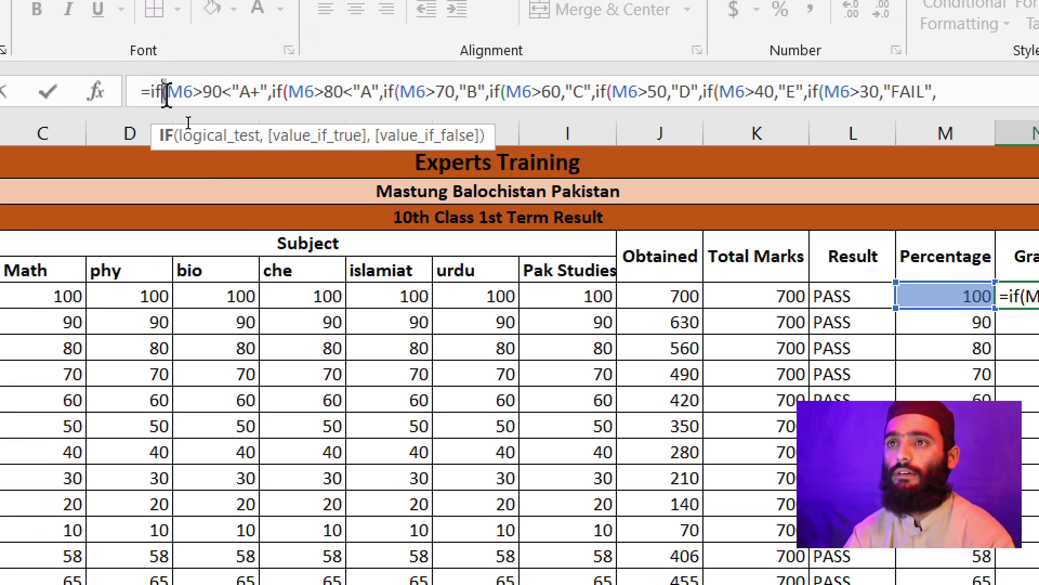
{"action": "left_click", "coordinate": [166, 93]}
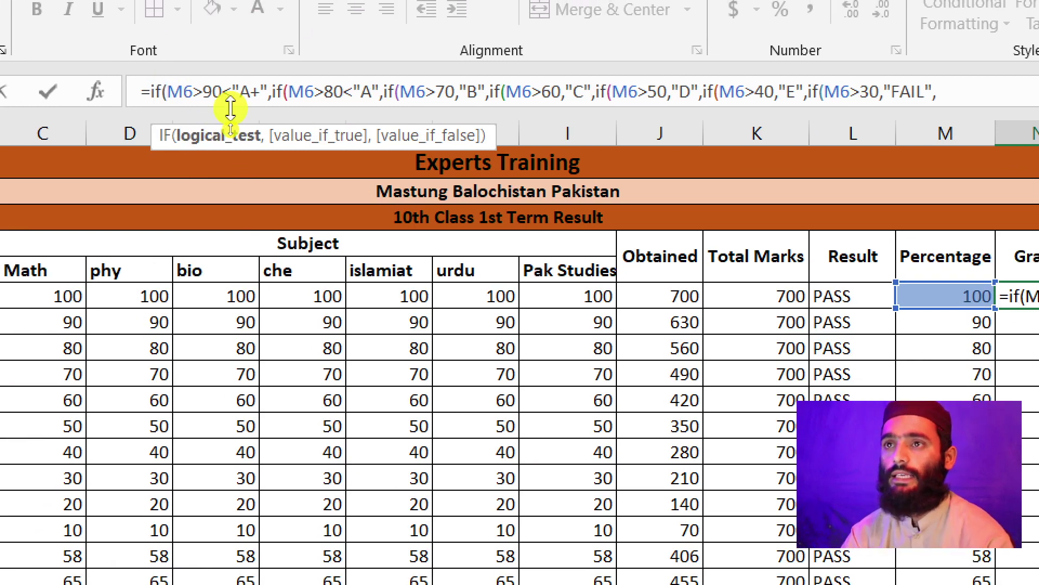
{"action": "left_click", "coordinate": [288, 97]}
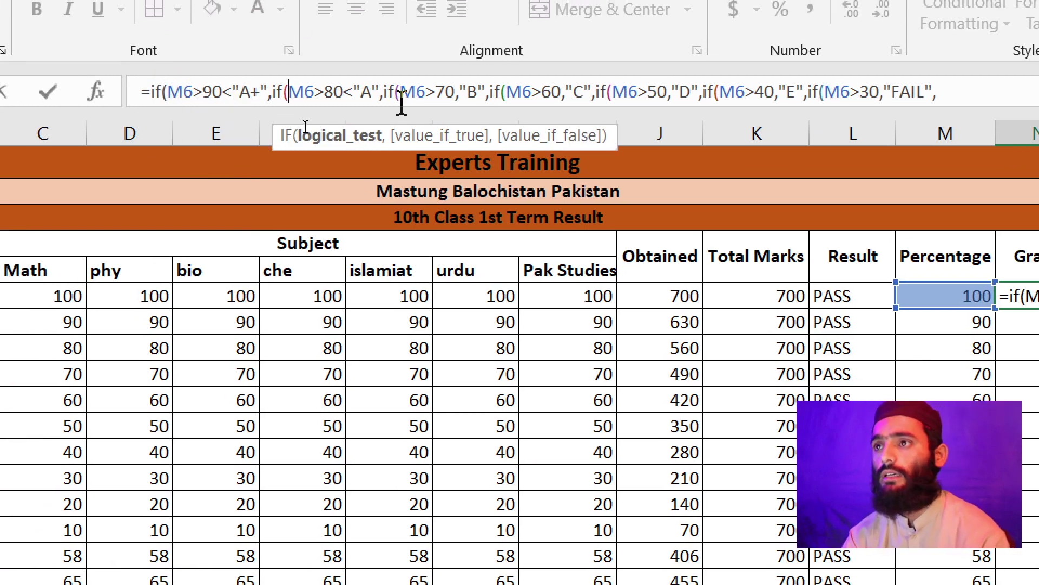
{"action": "left_click", "coordinate": [401, 97]}
{"action": "left_click", "coordinate": [506, 94]}
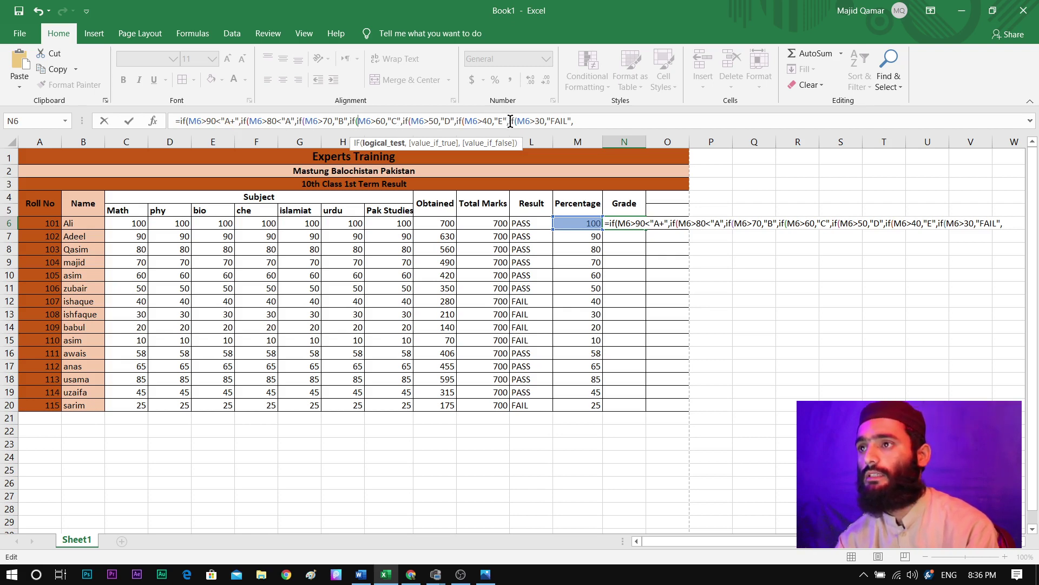
{"action": "left_click", "coordinate": [1009, 226]}
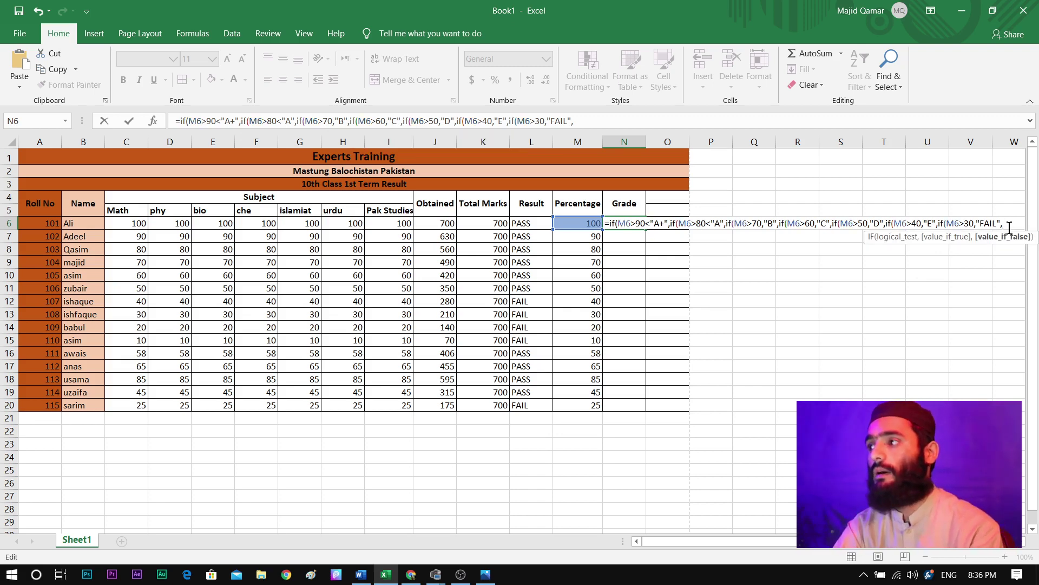
{"action": "type", "text": "))))"}
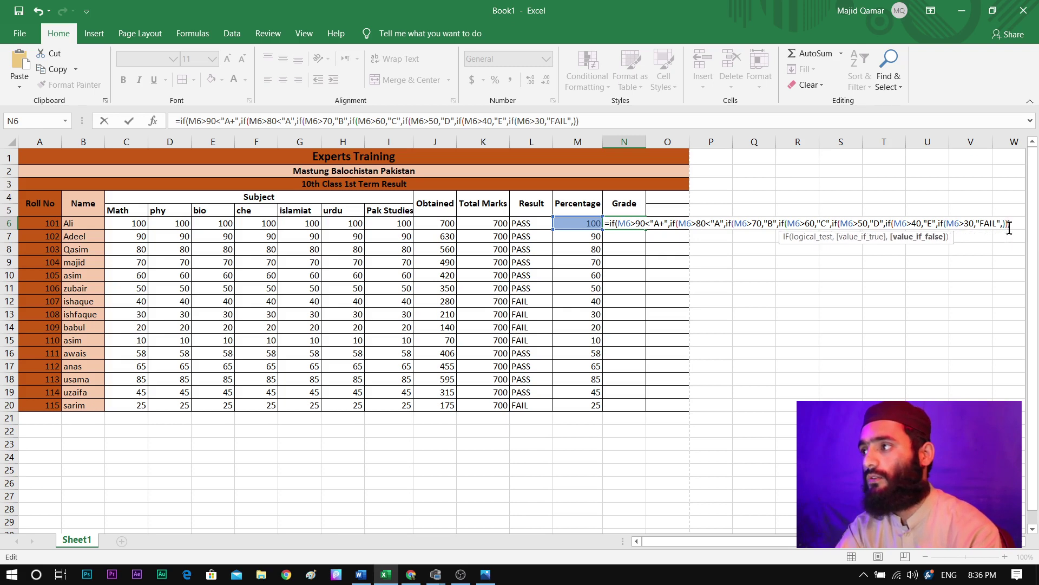
{"action": "type", "text": "))"}
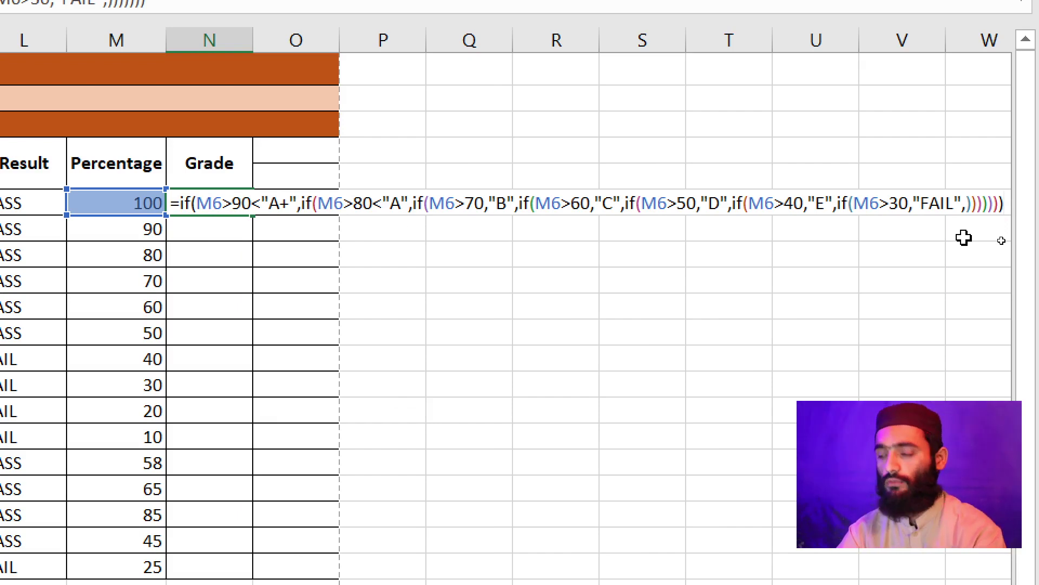
{"action": "key", "text": "Return"}
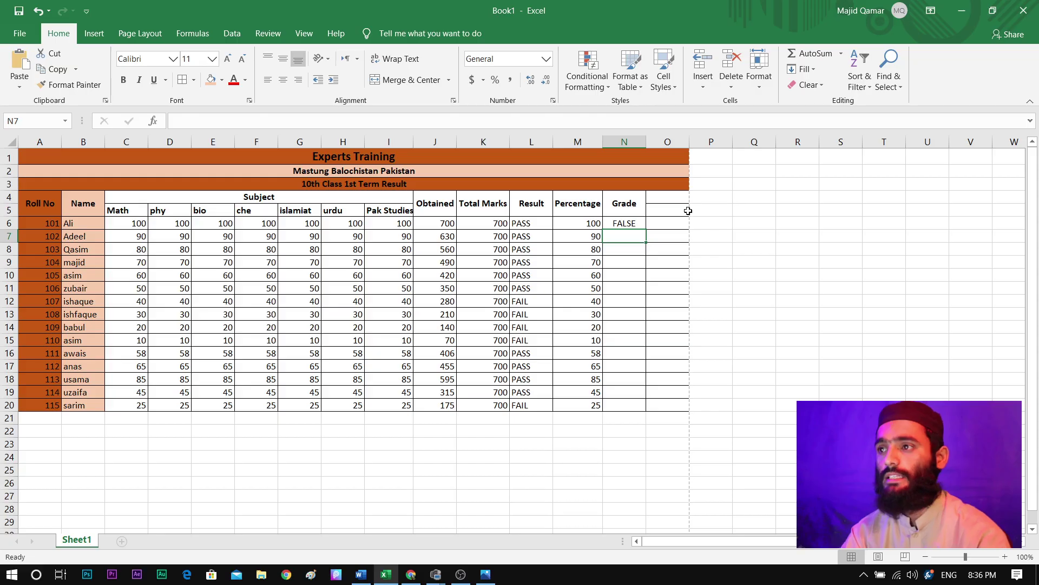
Fill the Grade formula from N6 down to N20 and reselect N6
{"action": "key", "text": "Up"}
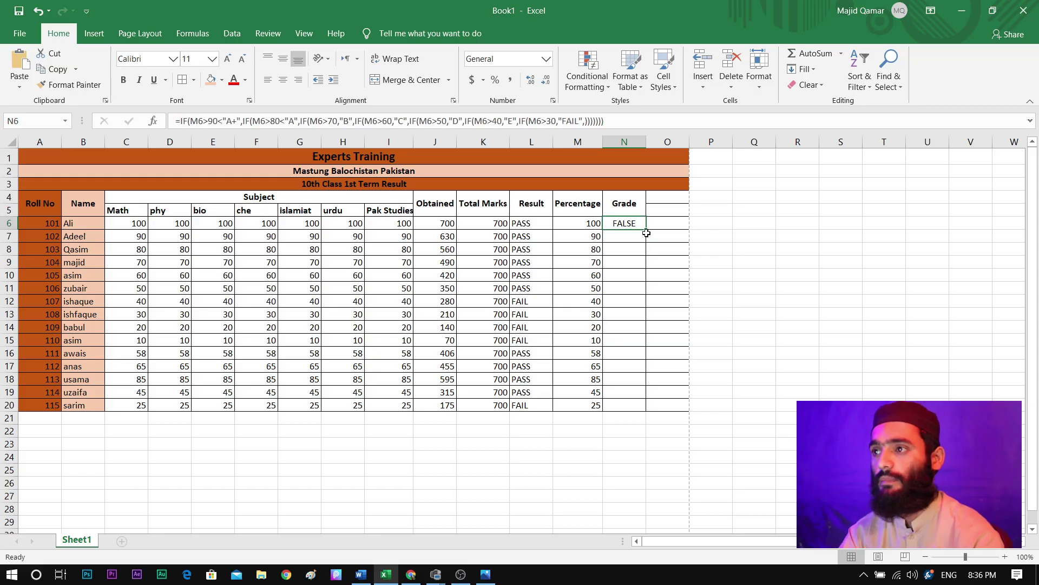
{"action": "left_click_drag", "start_coordinate": [648, 231], "coordinate": [650, 406]}
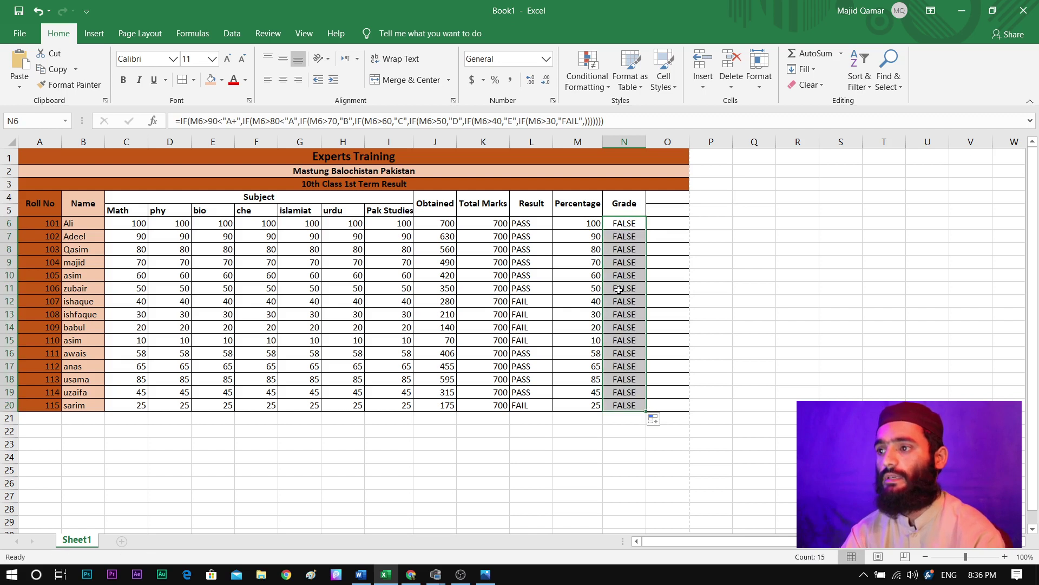
{"action": "left_click", "coordinate": [612, 241]}
{"action": "left_click", "coordinate": [624, 220]}
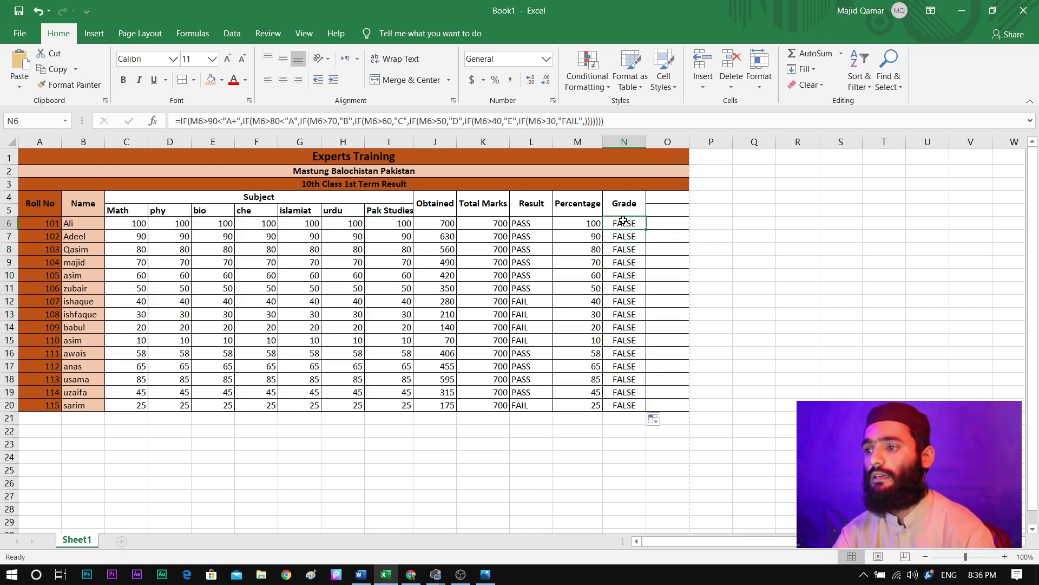
{"action": "double_click", "coordinate": [624, 221]}
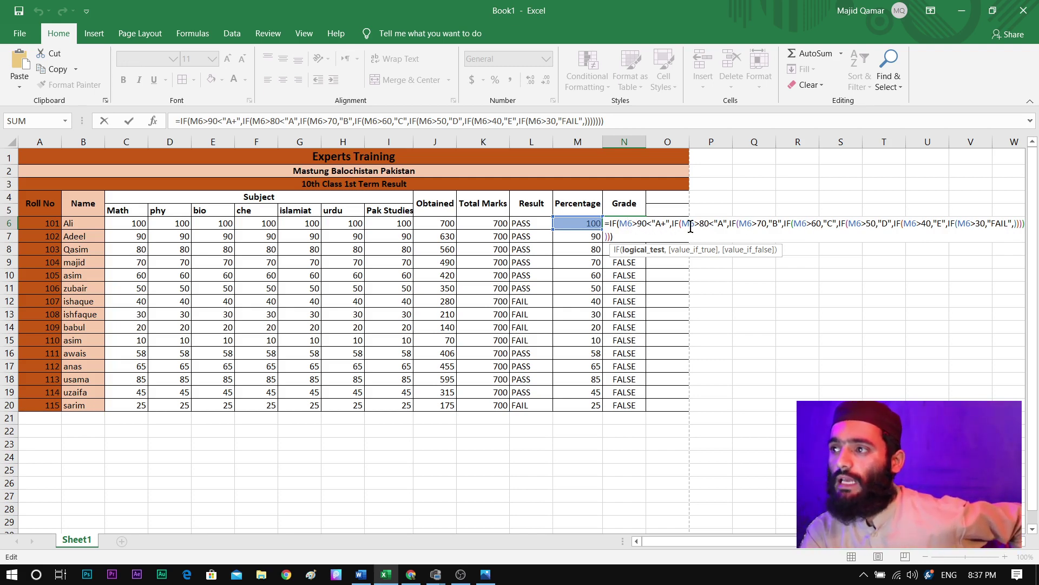
{"action": "left_click", "coordinate": [585, 222]}
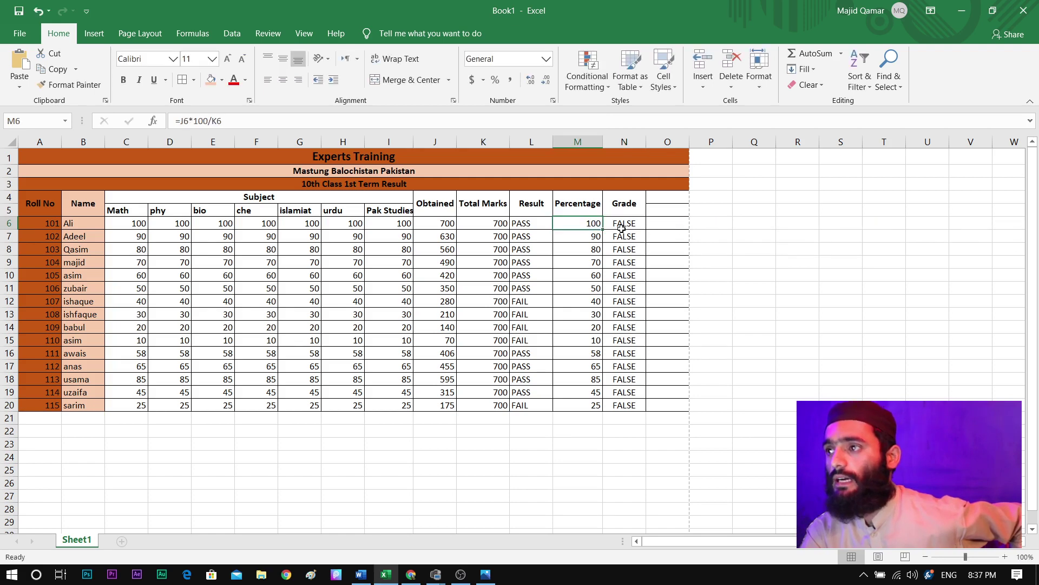
{"action": "left_click", "coordinate": [622, 228]}
{"action": "key", "text": "ctrl+Down"}
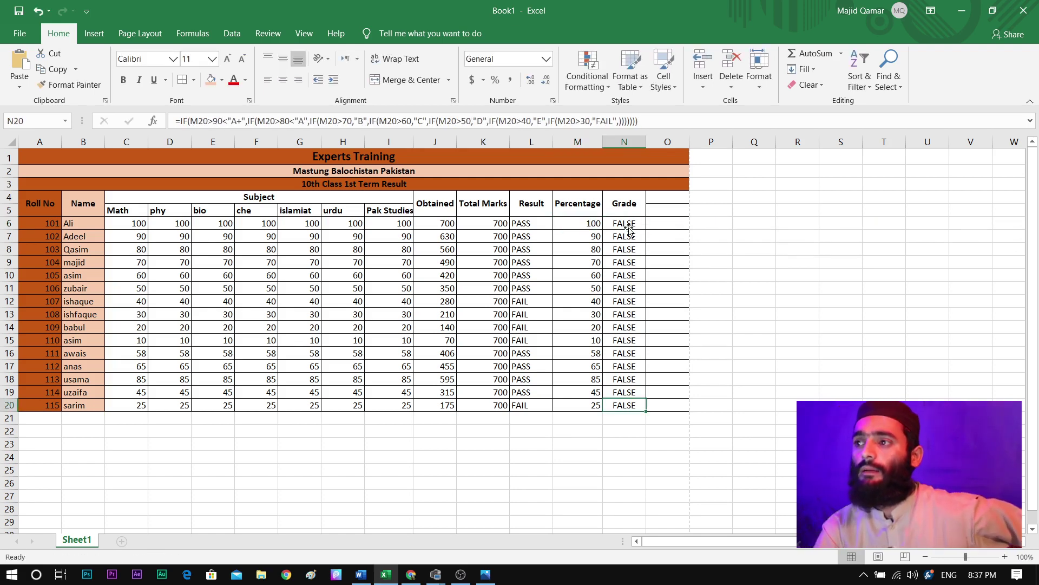
Replace the < signs after 90 and 80 in the N6 Grade formula with commas
{"action": "double_click", "coordinate": [626, 223]}
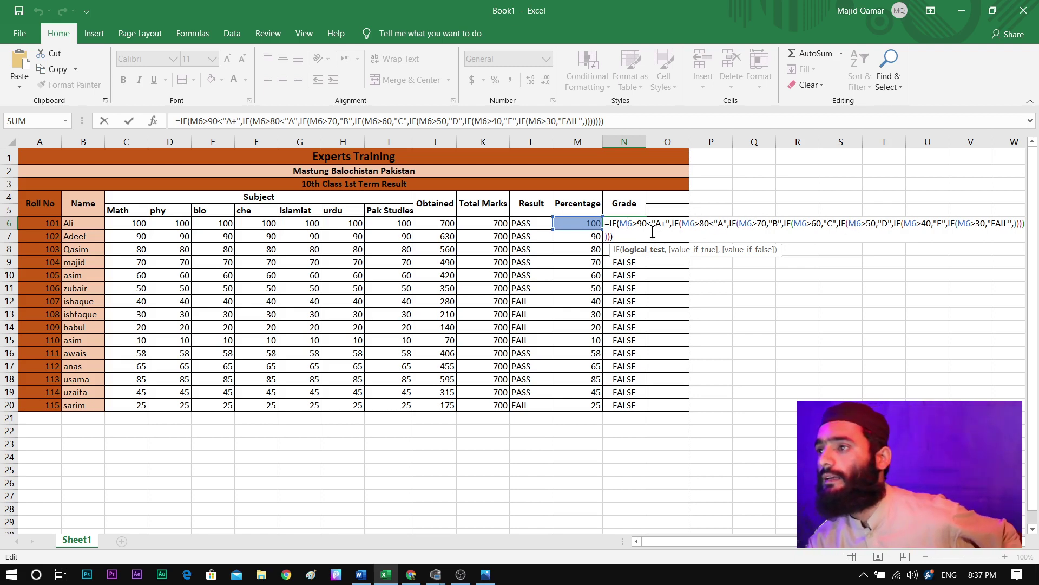
{"action": "left_click", "coordinate": [713, 223]}
{"action": "key", "text": "BackSpace"}
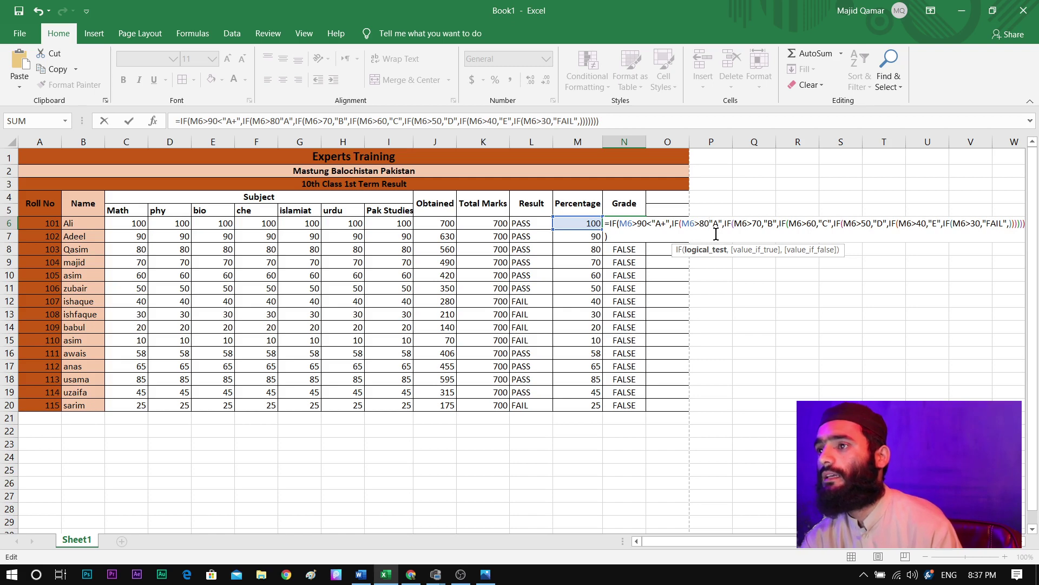
{"action": "left_click", "coordinate": [653, 223]}
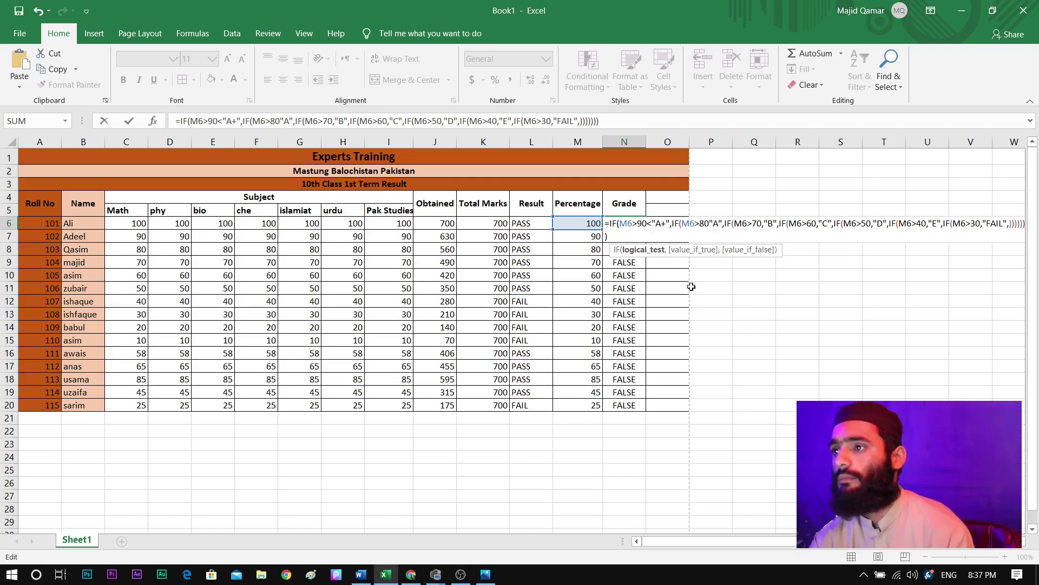
{"action": "key", "text": "BackSpace"}
{"action": "type", "text": ","}
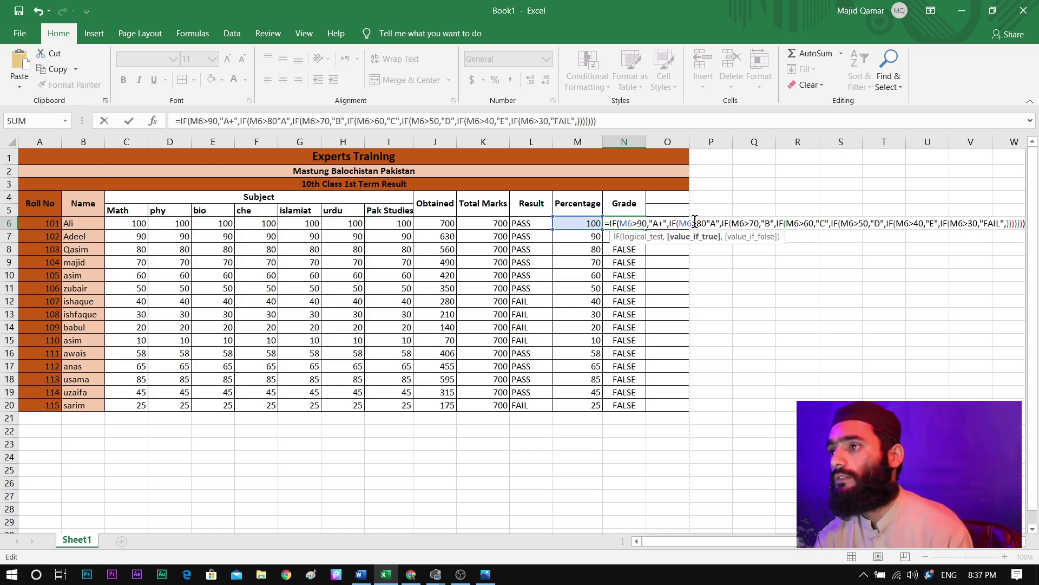
{"action": "left_click", "coordinate": [706, 223]}
{"action": "type", "text": ","}
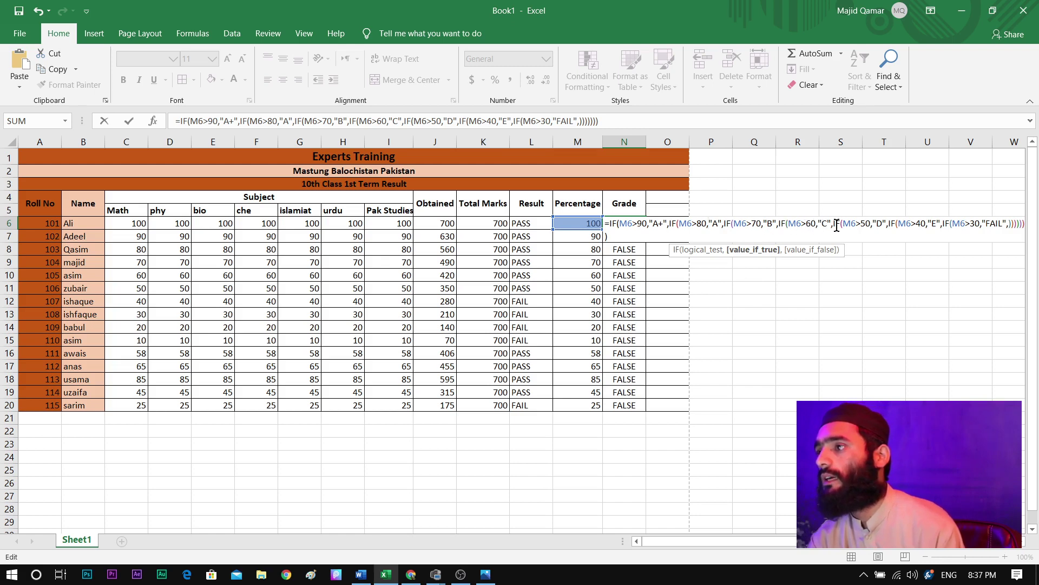
Check the seven closing parentheses at the end of the N6 Grade formula and enter it
{"action": "left_click", "coordinate": [1008, 223]}
{"action": "key", "text": "Right"}
{"action": "key", "text": "Right"}
{"action": "key", "text": "Right"}
{"action": "key", "text": "Right"}
{"action": "key", "text": "Right"}
{"action": "key", "text": "Right"}
{"action": "key", "text": "Right"}
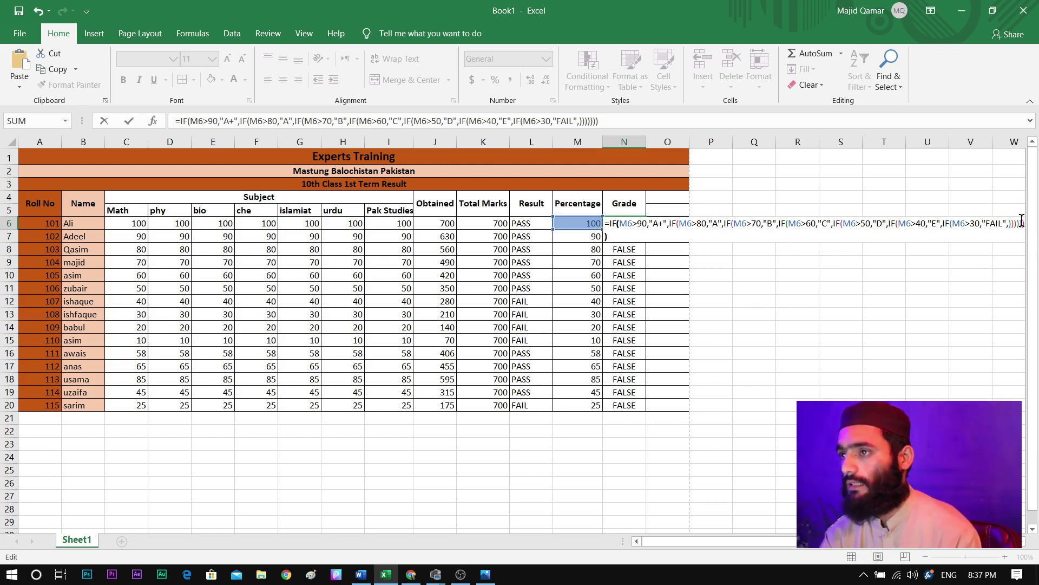
{"action": "key", "text": "Return"}
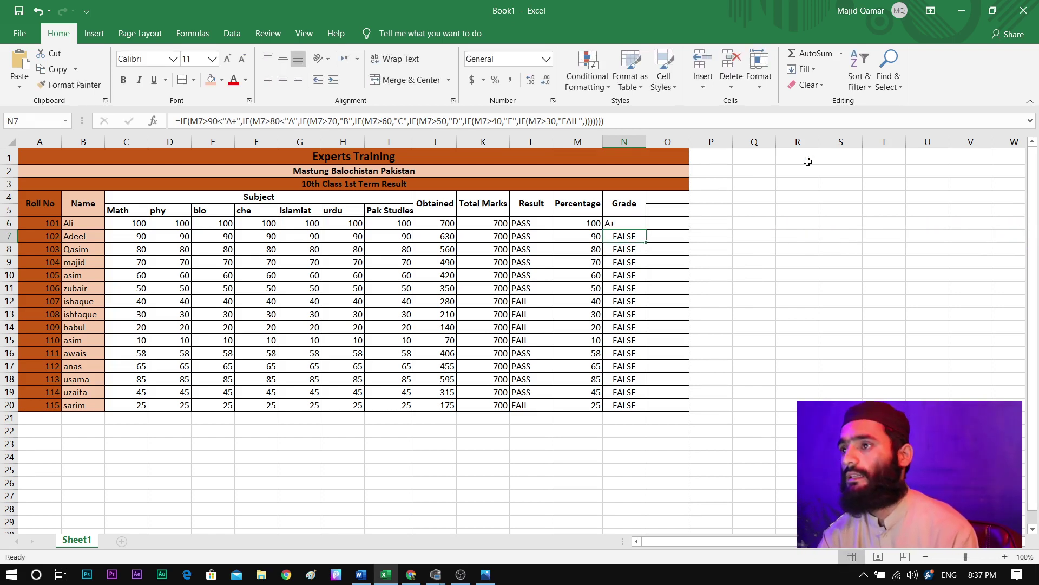
Fill the corrected Grade formula from N6 down to N20 and inspect the copies in N13 and N20
{"action": "left_click", "coordinate": [628, 222]}
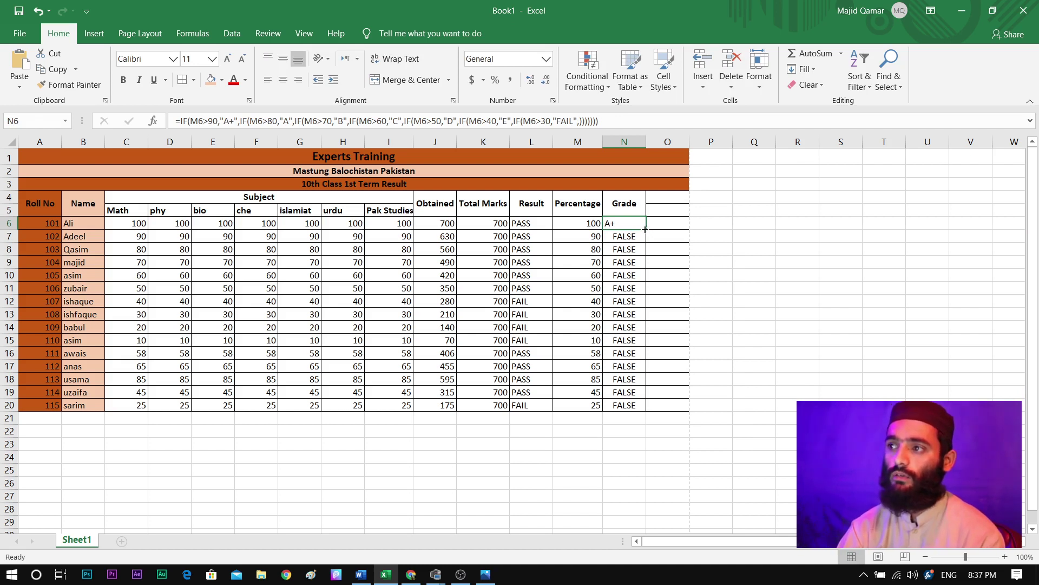
{"action": "left_click_drag", "start_coordinate": [645, 230], "coordinate": [648, 407]}
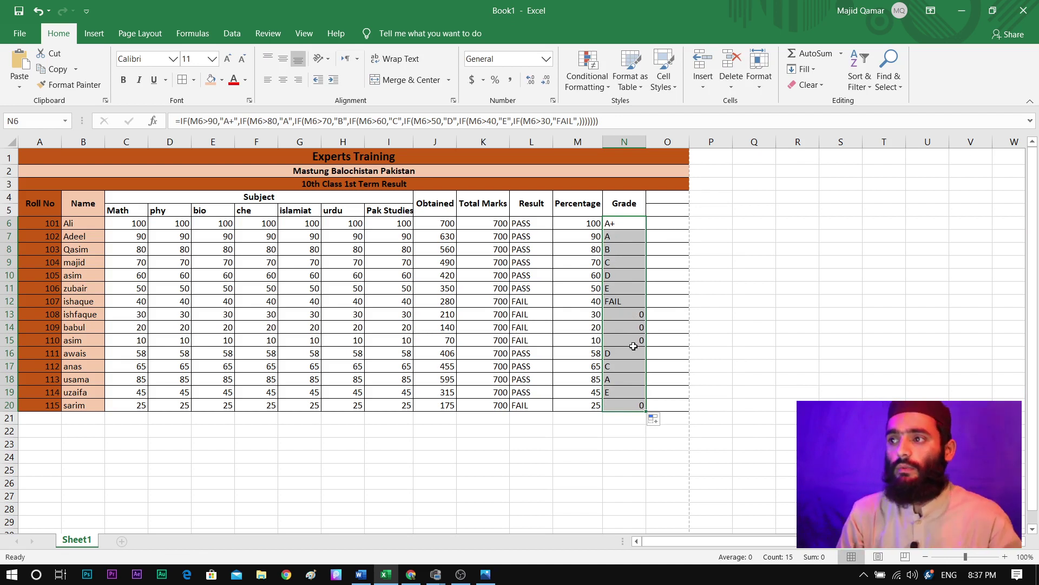
{"action": "left_click", "coordinate": [626, 317]}
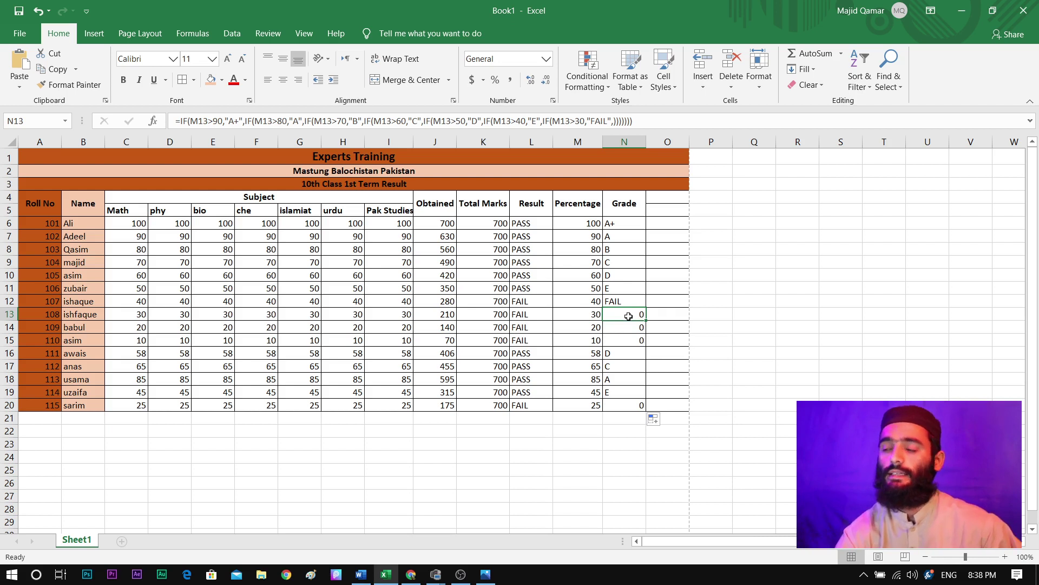
{"action": "left_click", "coordinate": [635, 406]}
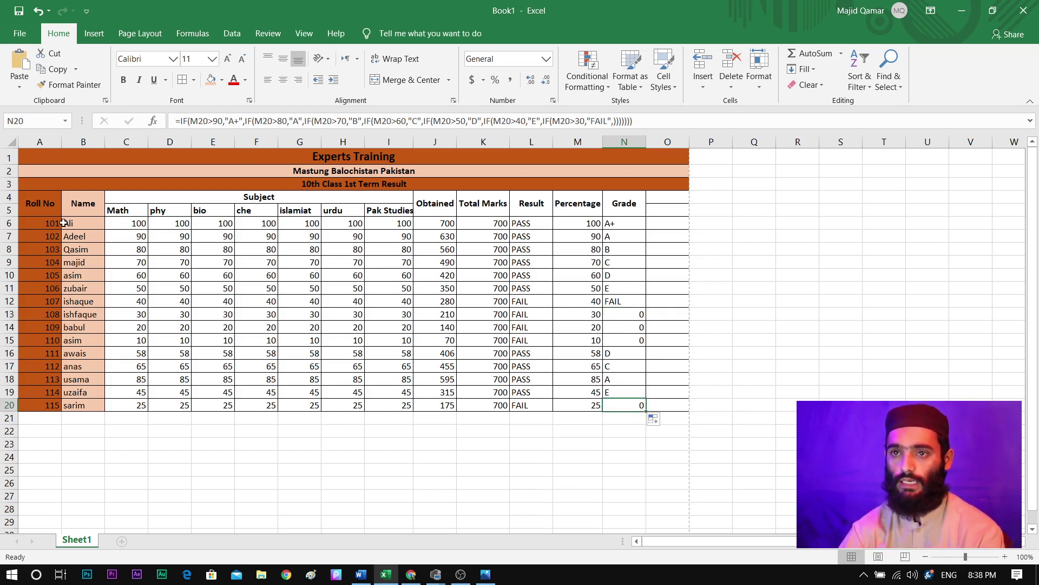
{"action": "left_click", "coordinate": [32, 216]}
{"action": "left_click_drag", "start_coordinate": [32, 216], "coordinate": [253, 248]}
{"action": "left_click", "coordinate": [253, 249]}
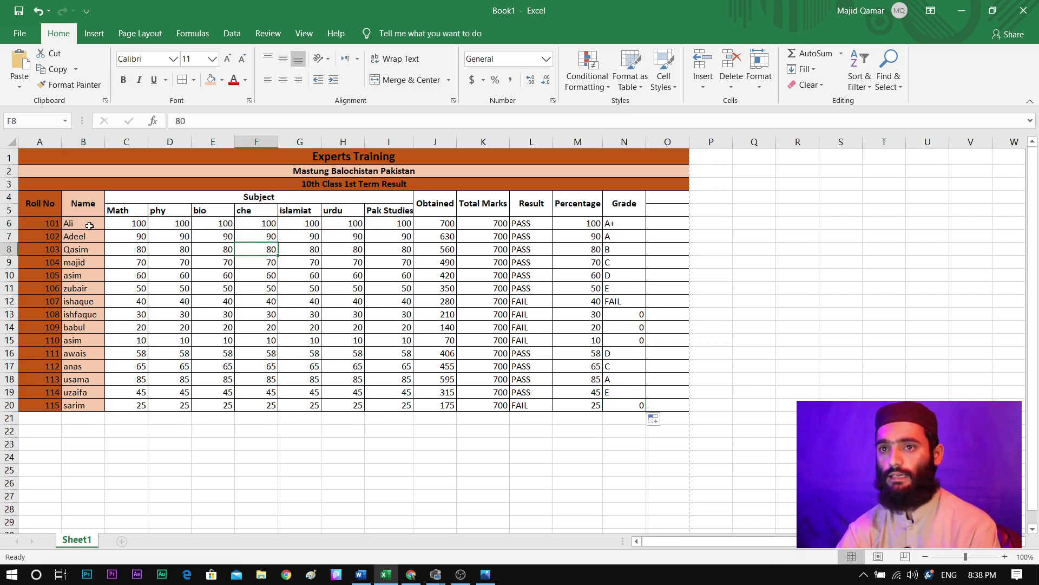
{"action": "left_click", "coordinate": [23, 223]}
{"action": "left_click_drag", "start_coordinate": [21, 219], "coordinate": [299, 288]}
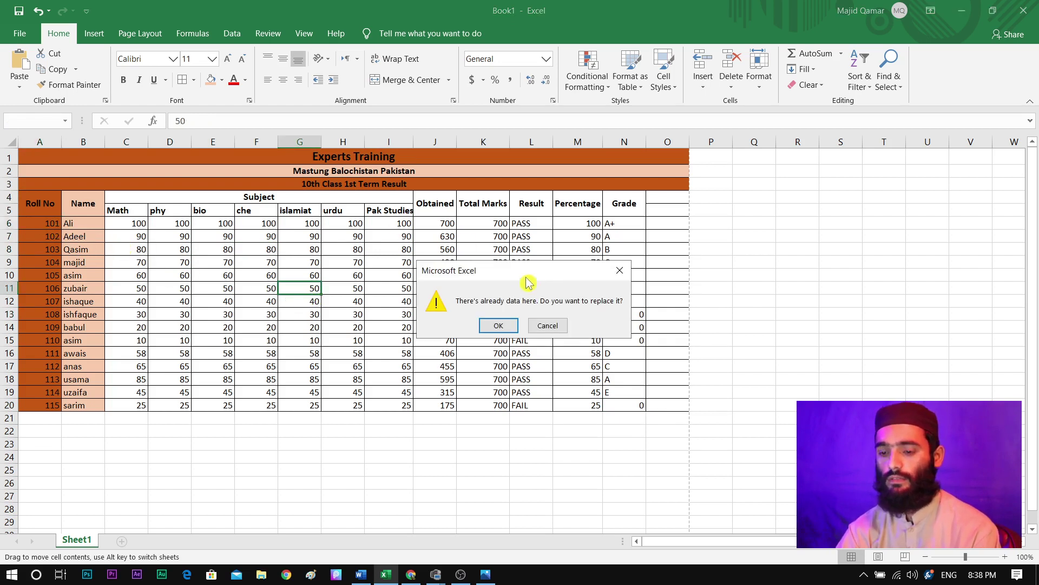
{"action": "left_click", "coordinate": [549, 325]}
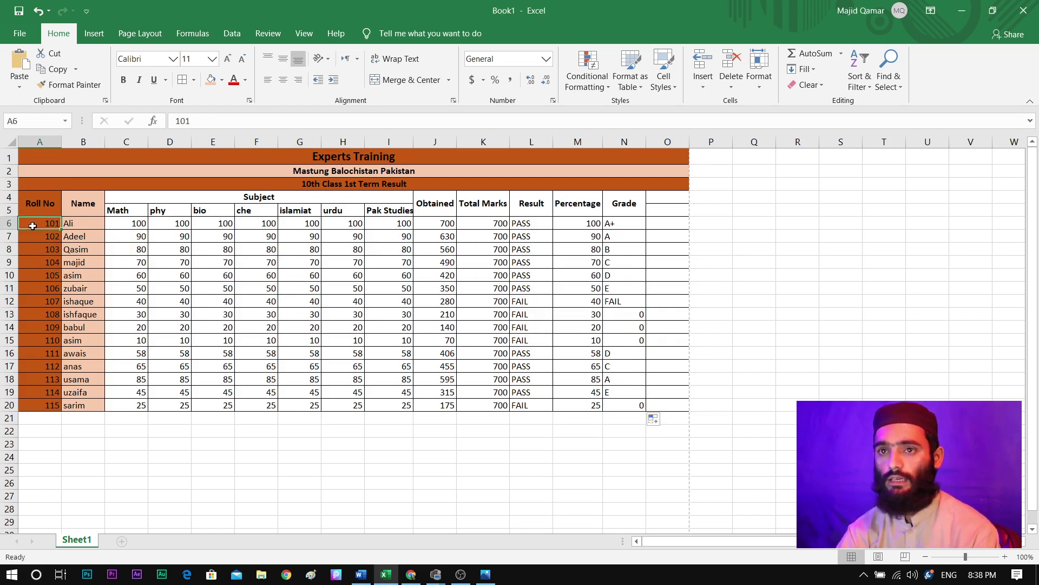
Centre the student data in A6:N20 horizontally and vertically
{"action": "left_click_drag", "start_coordinate": [27, 222], "coordinate": [632, 405]}
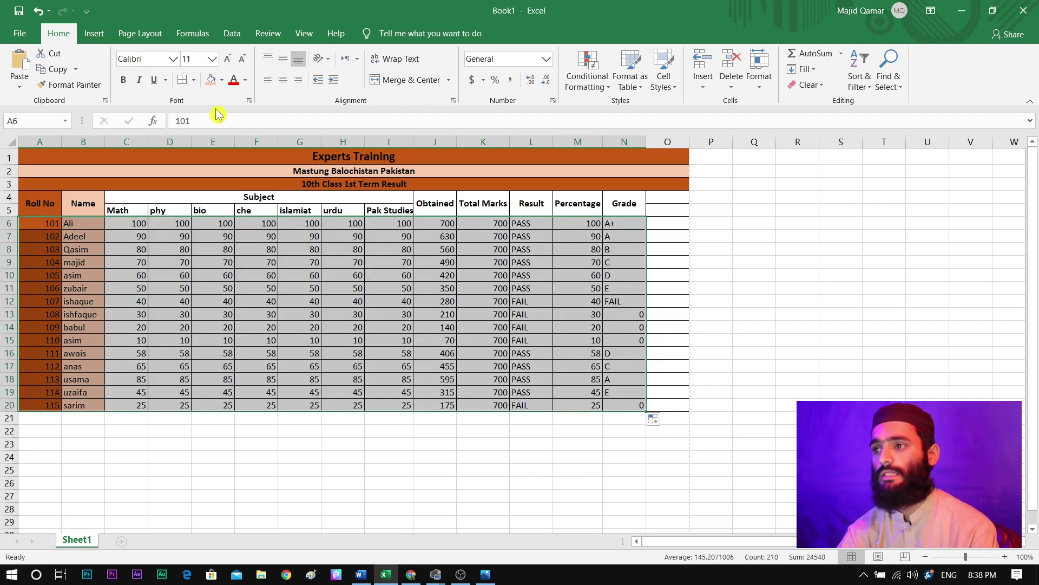
{"action": "left_click", "coordinate": [282, 79]}
{"action": "left_click", "coordinate": [283, 58]}
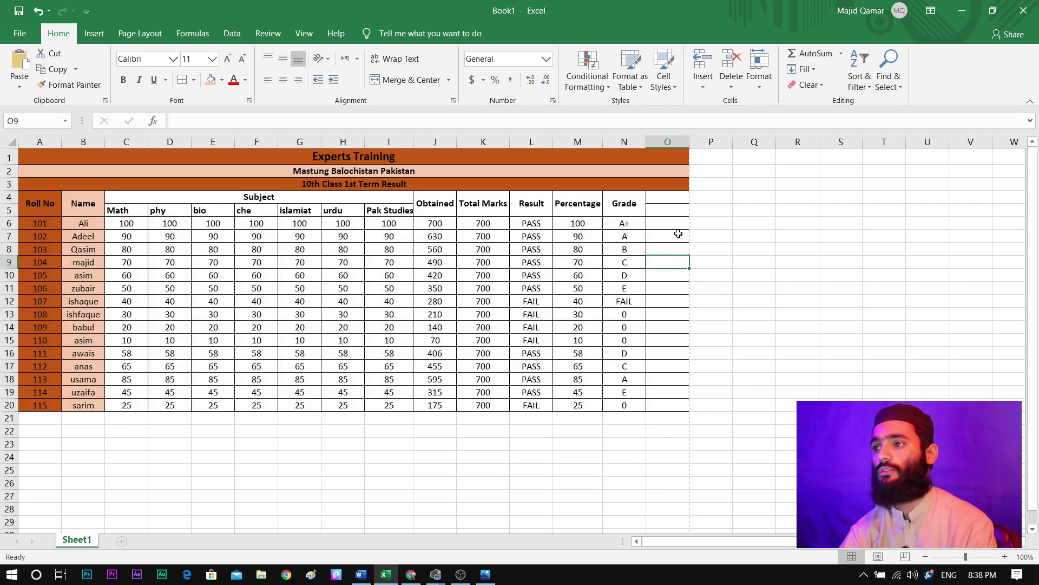
{"action": "left_click", "coordinate": [666, 263]}
Try to clear the unused column O beside the Grade column, including its part of the title rows
{"action": "left_click", "coordinate": [686, 162]}
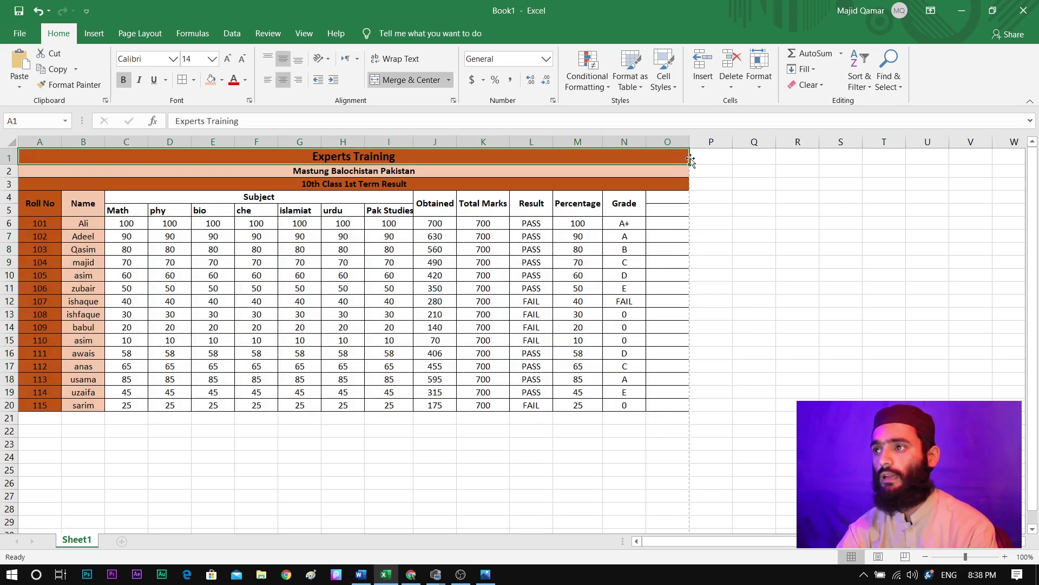
{"action": "left_click_drag", "start_coordinate": [684, 163], "coordinate": [676, 156]}
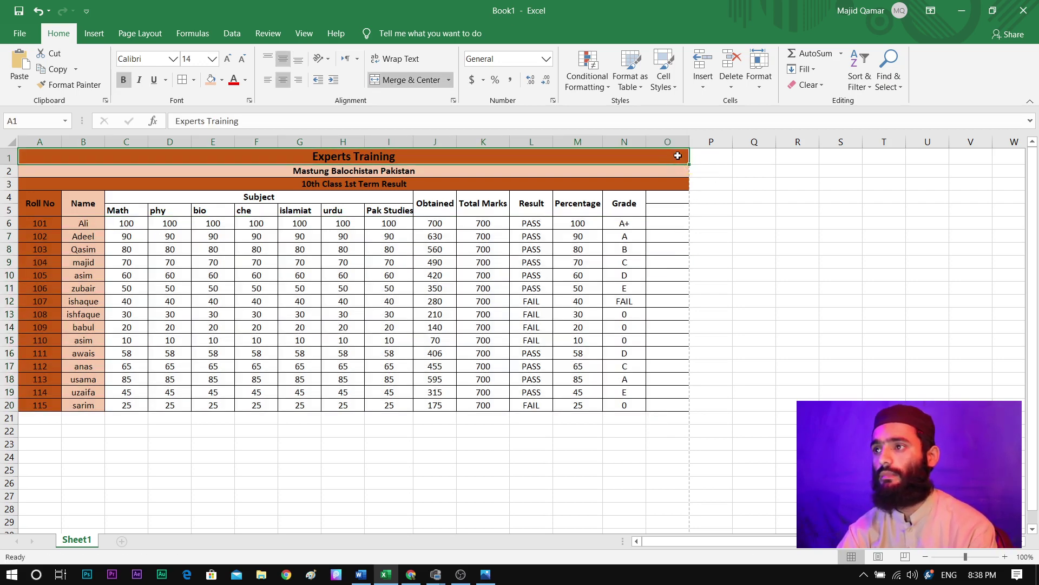
{"action": "left_click", "coordinate": [669, 140]}
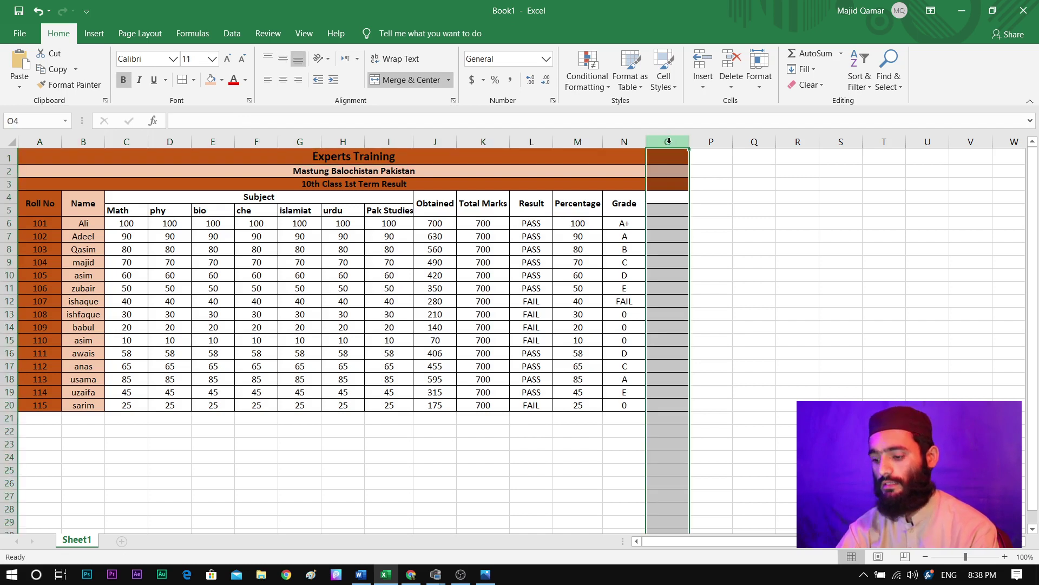
{"action": "key", "text": "Delete"}
{"action": "left_click", "coordinate": [534, 329]}
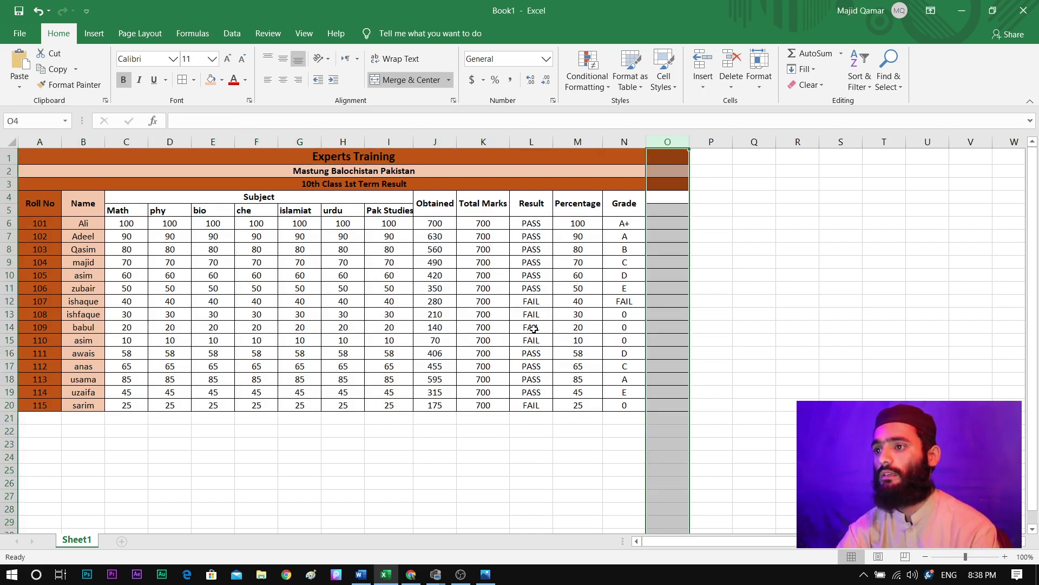
{"action": "left_click", "coordinate": [654, 172]}
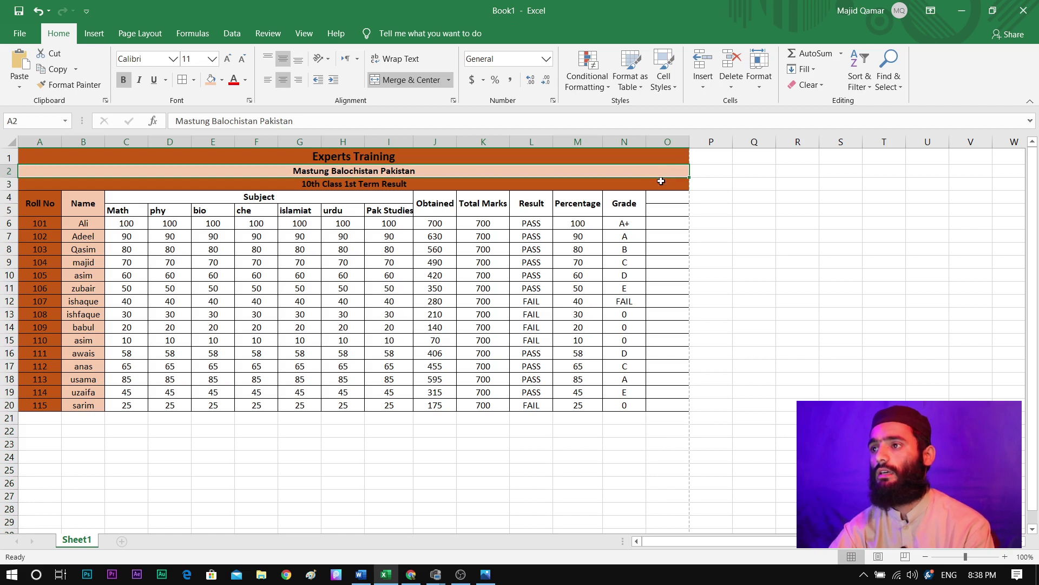
{"action": "left_click_drag", "start_coordinate": [662, 198], "coordinate": [661, 157]}
{"action": "left_click", "coordinate": [661, 156]}
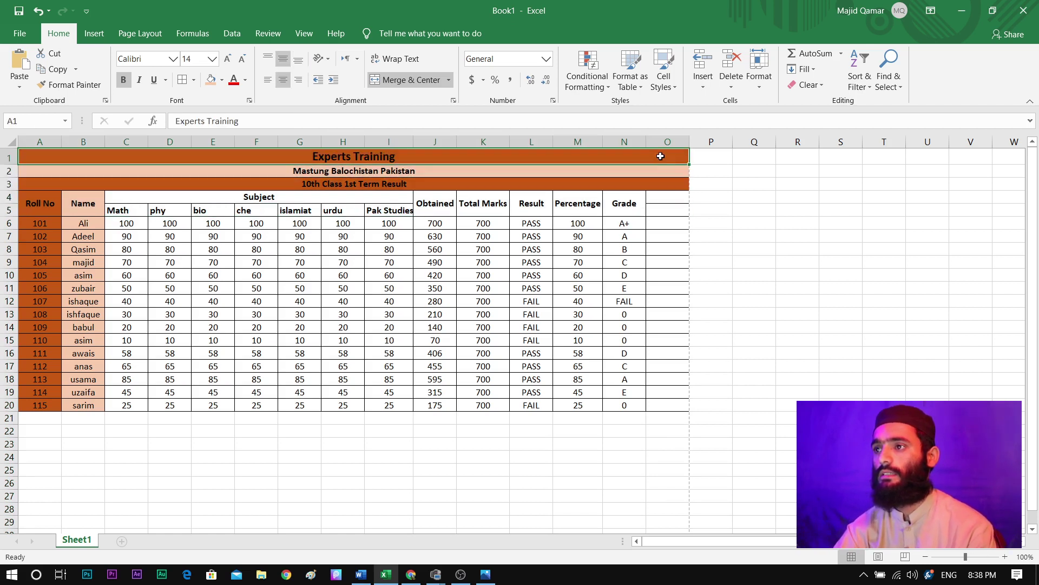
Unmerge the merged title and header cells across columns A to O
{"action": "left_click", "coordinate": [668, 142]}
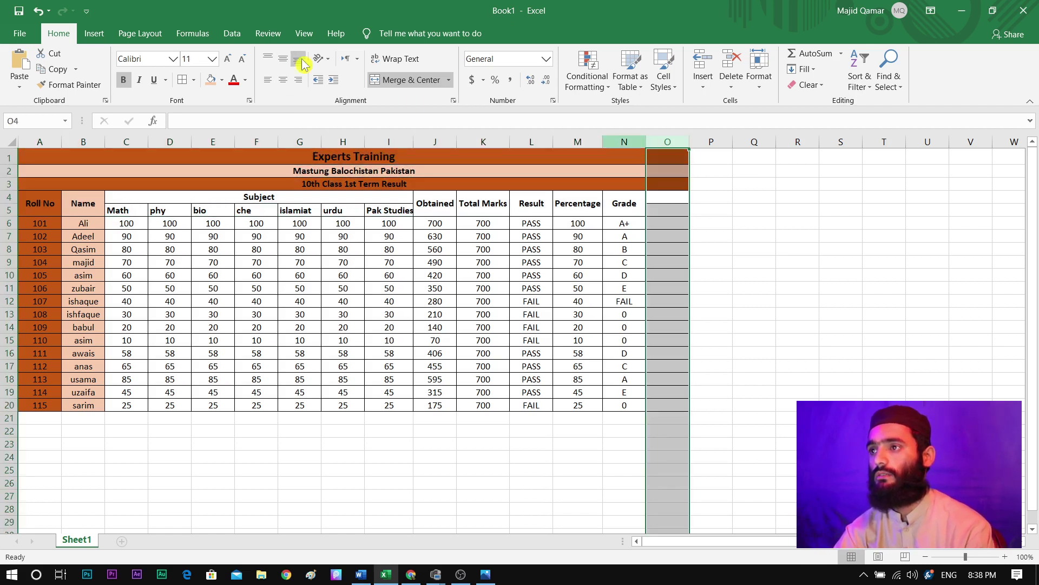
{"action": "left_click", "coordinate": [388, 81]}
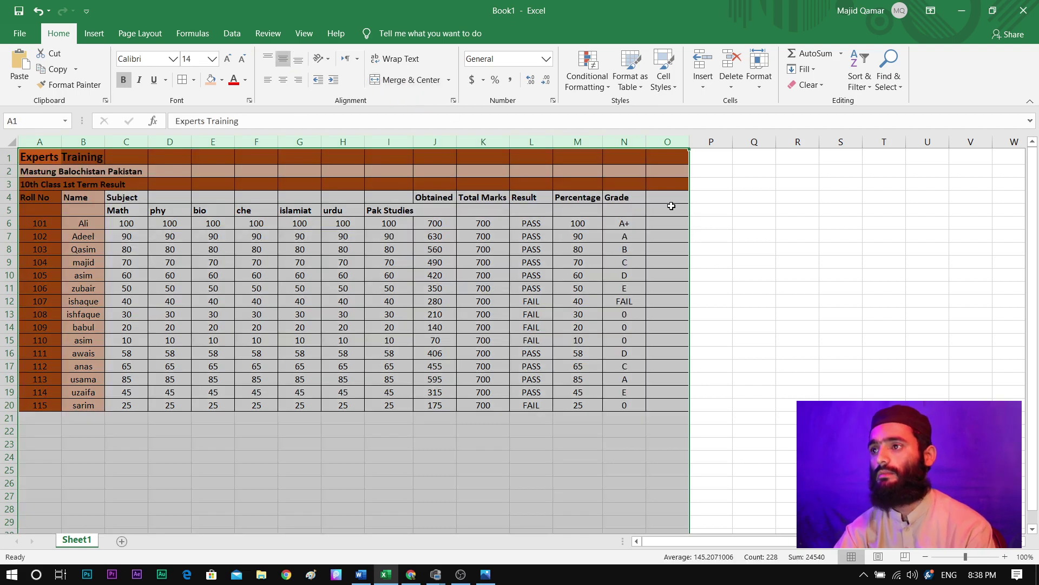
{"action": "left_click_drag", "start_coordinate": [672, 206], "coordinate": [669, 202]}
Give cell O1 a white fill and apply the same fill to the whole of column O
{"action": "left_click", "coordinate": [669, 159]}
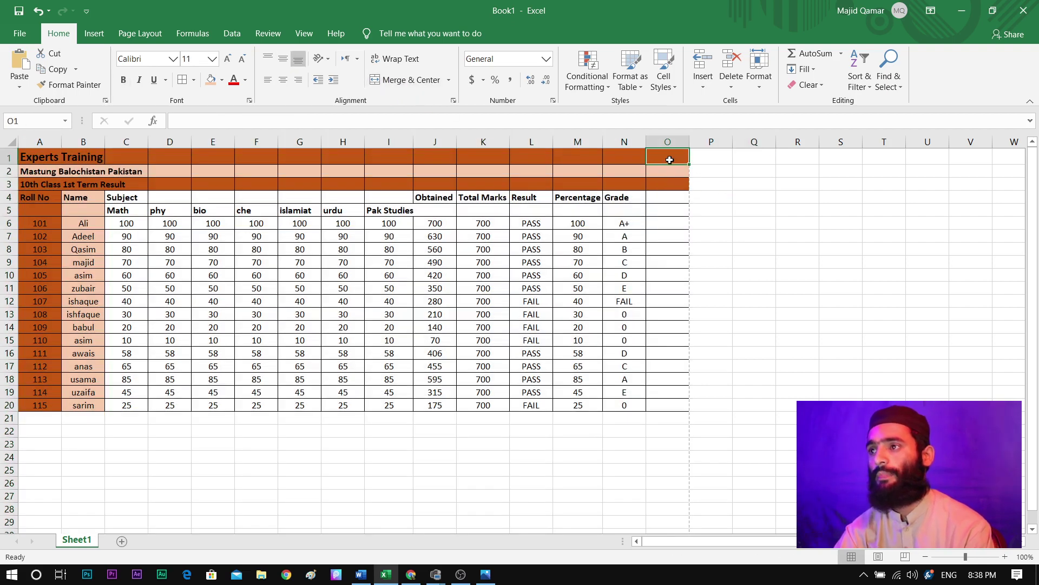
{"action": "left_click", "coordinate": [221, 82]}
{"action": "left_click", "coordinate": [239, 198]}
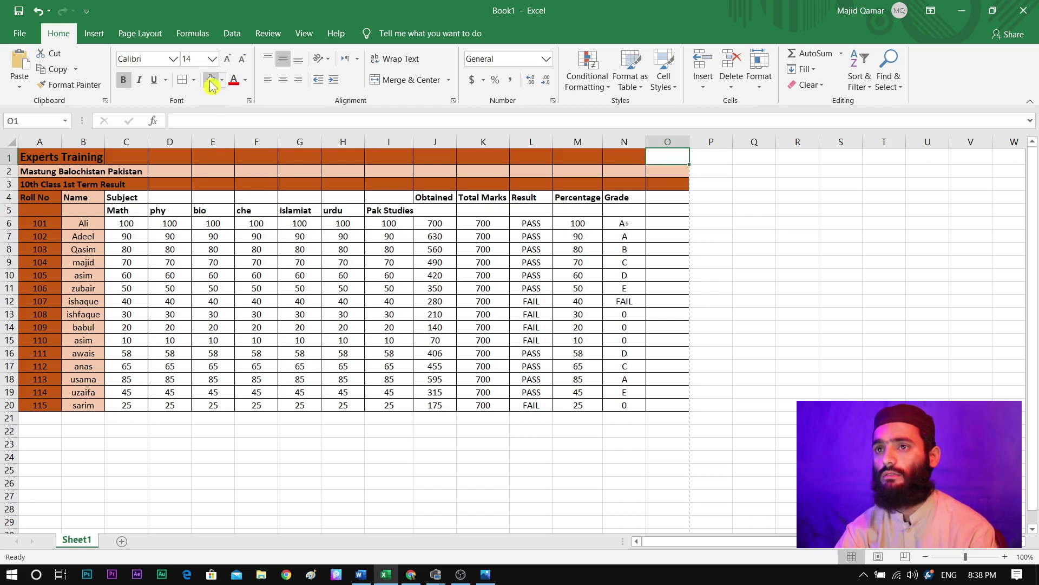
{"action": "left_click", "coordinate": [667, 142]}
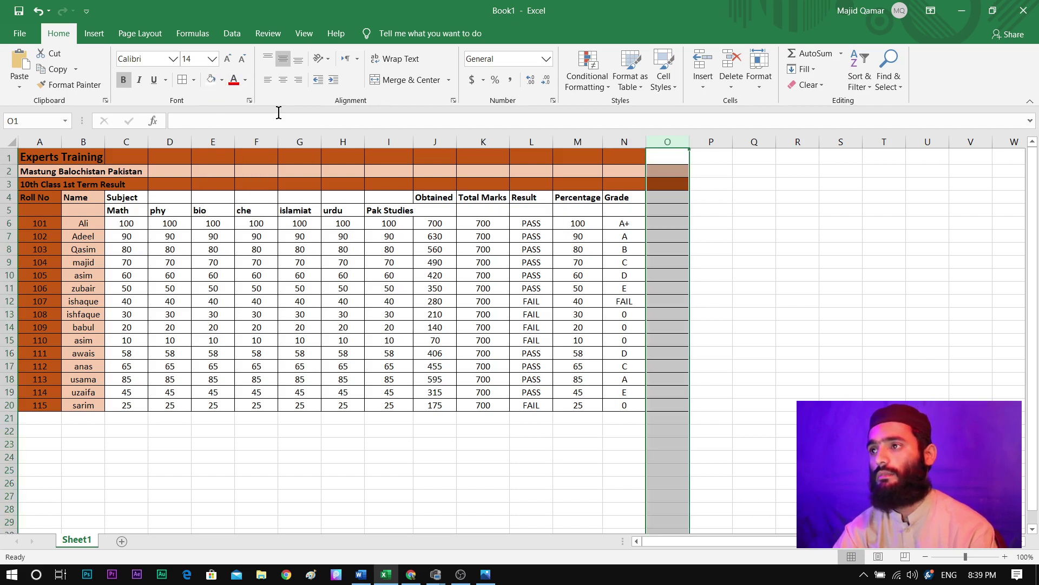
{"action": "left_click", "coordinate": [210, 80]}
{"action": "left_click", "coordinate": [779, 264]}
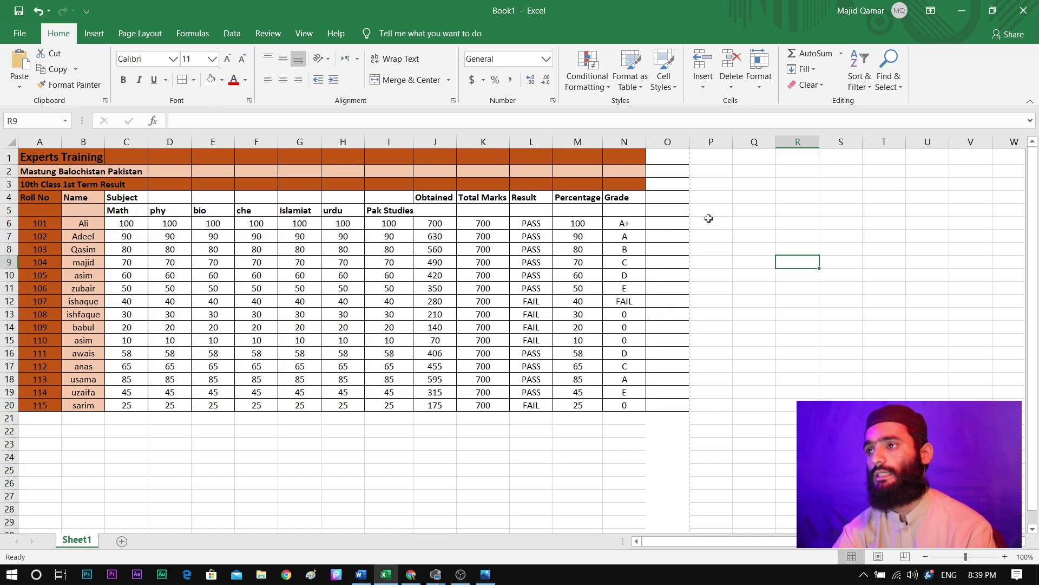
Remove all borders from column O
{"action": "left_click", "coordinate": [667, 141]}
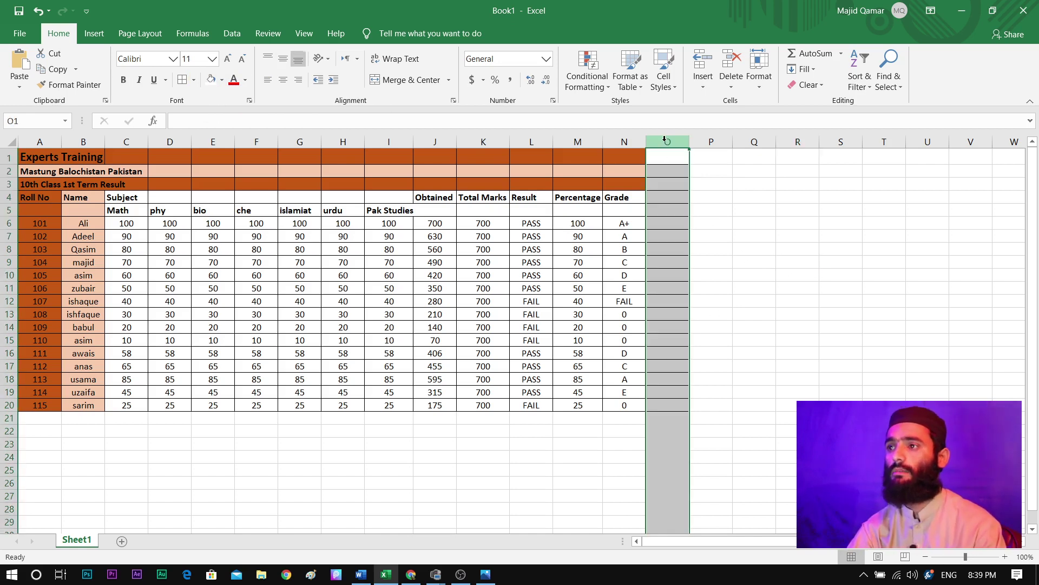
{"action": "left_click", "coordinate": [193, 80]}
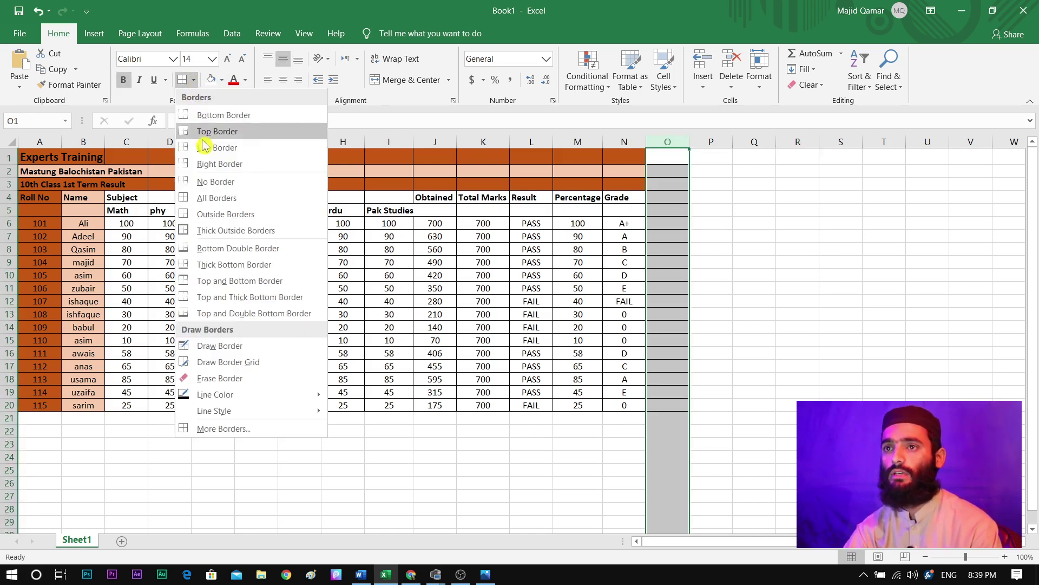
{"action": "left_click", "coordinate": [234, 182]}
{"action": "left_click", "coordinate": [788, 224]}
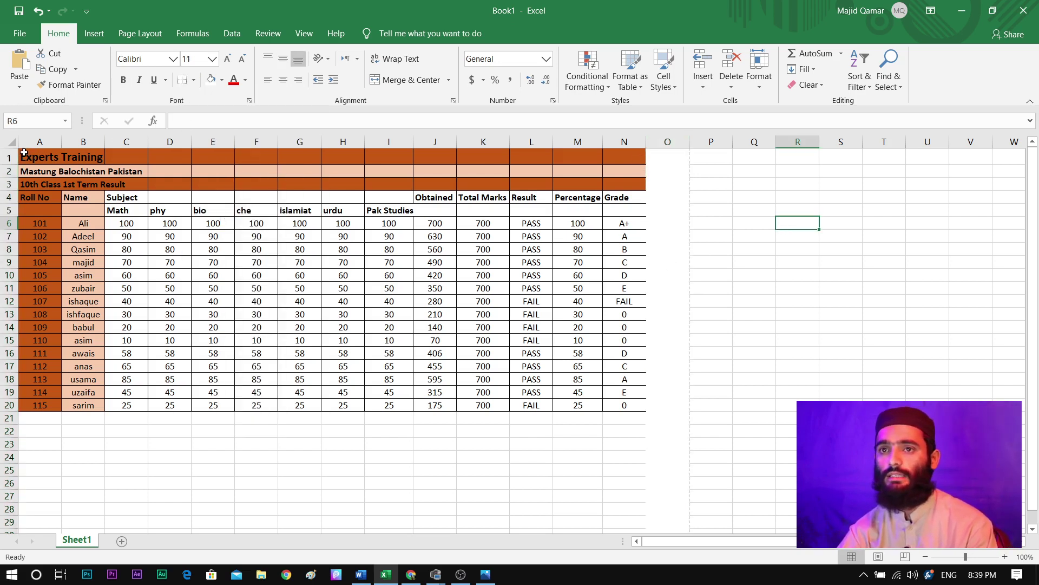
Apply all borders to the range A1:N20, center its contents horizontally and align them to the bottom of the cells
{"action": "left_click_drag", "start_coordinate": [24, 153], "coordinate": [626, 407]}
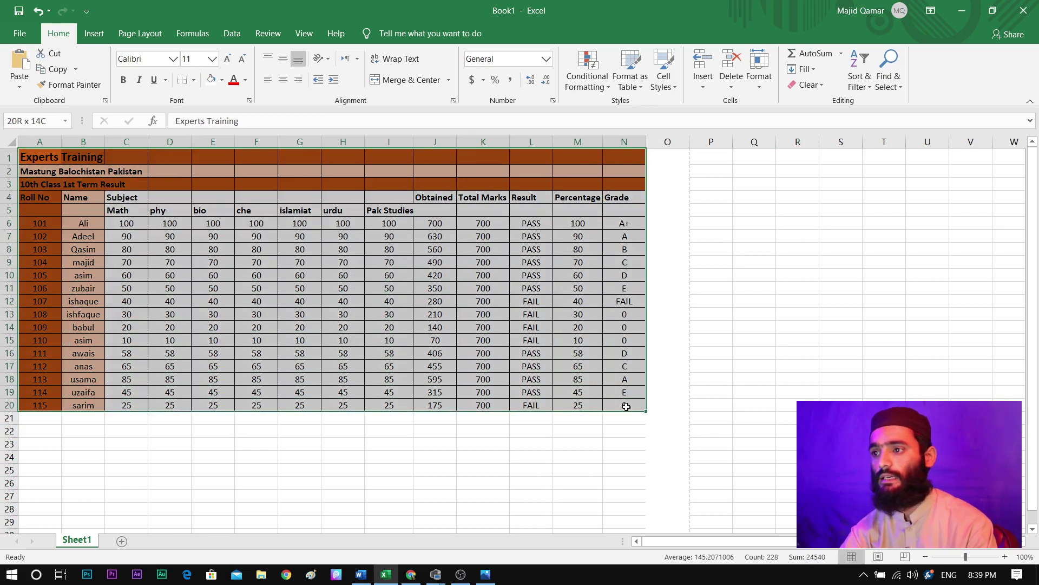
{"action": "left_click", "coordinate": [193, 80]}
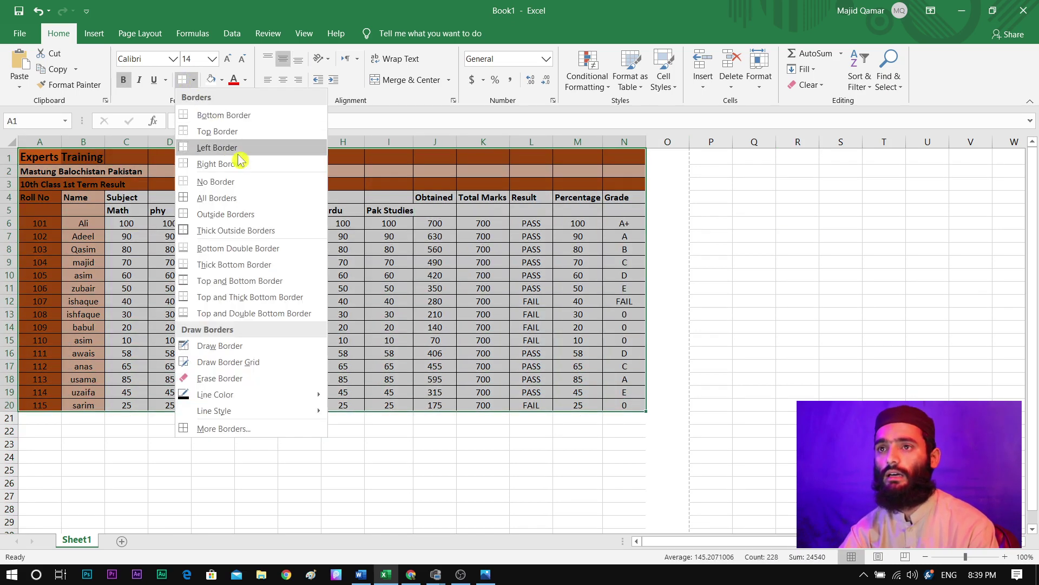
{"action": "left_click", "coordinate": [238, 198]}
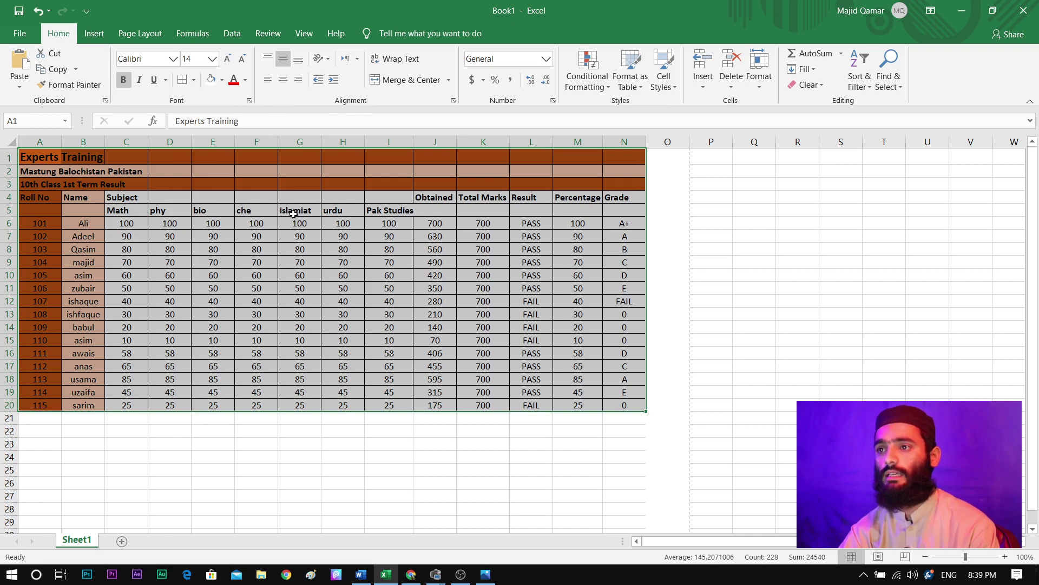
{"action": "left_click", "coordinate": [283, 80]}
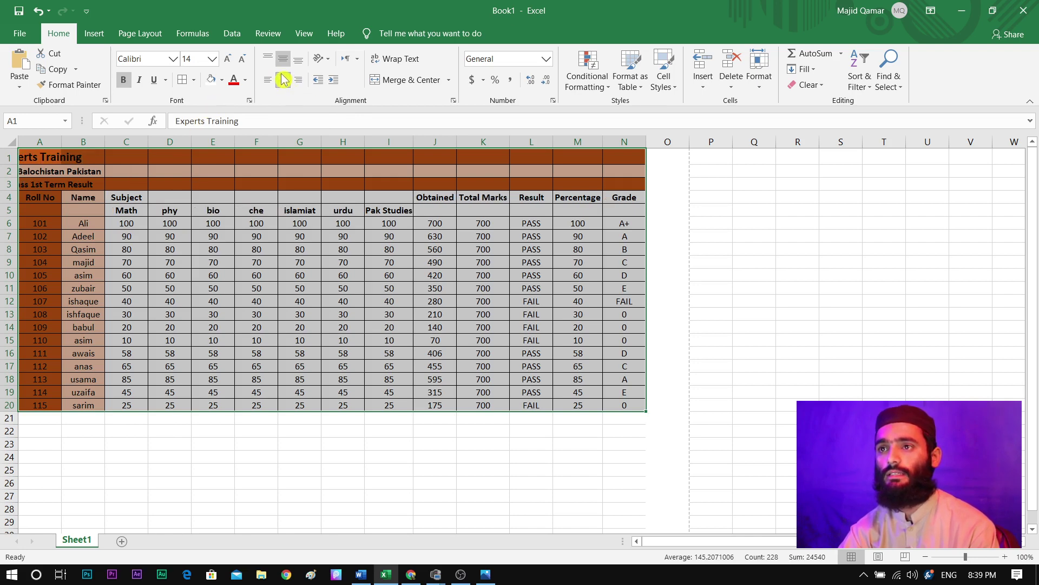
{"action": "left_click", "coordinate": [298, 58]}
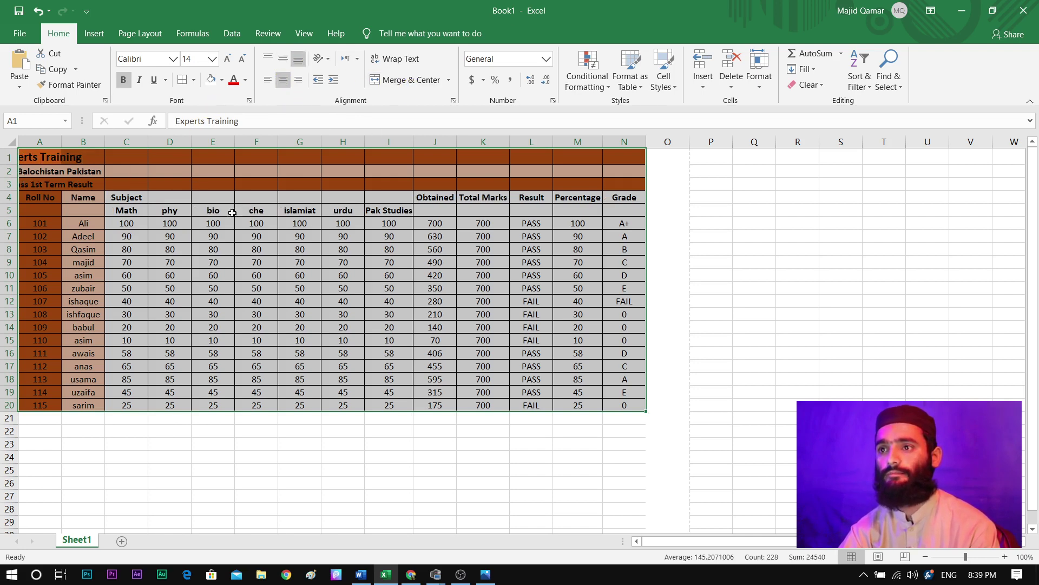
Try to merge and center the three title rows across columns A to N as one single block
{"action": "left_click", "coordinate": [51, 157]}
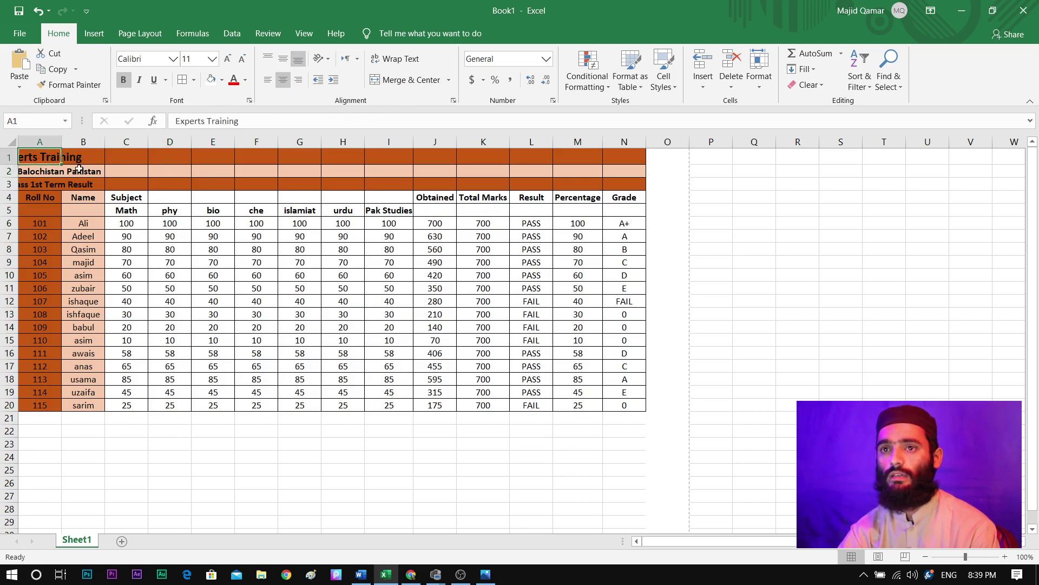
{"action": "left_click_drag", "start_coordinate": [51, 157], "coordinate": [611, 185]}
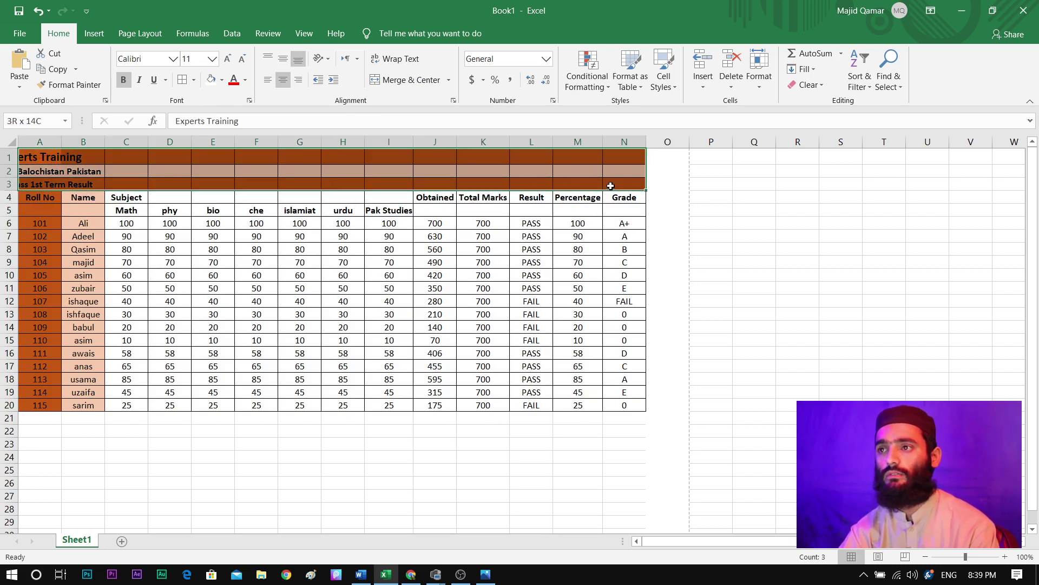
{"action": "left_click", "coordinate": [379, 79]}
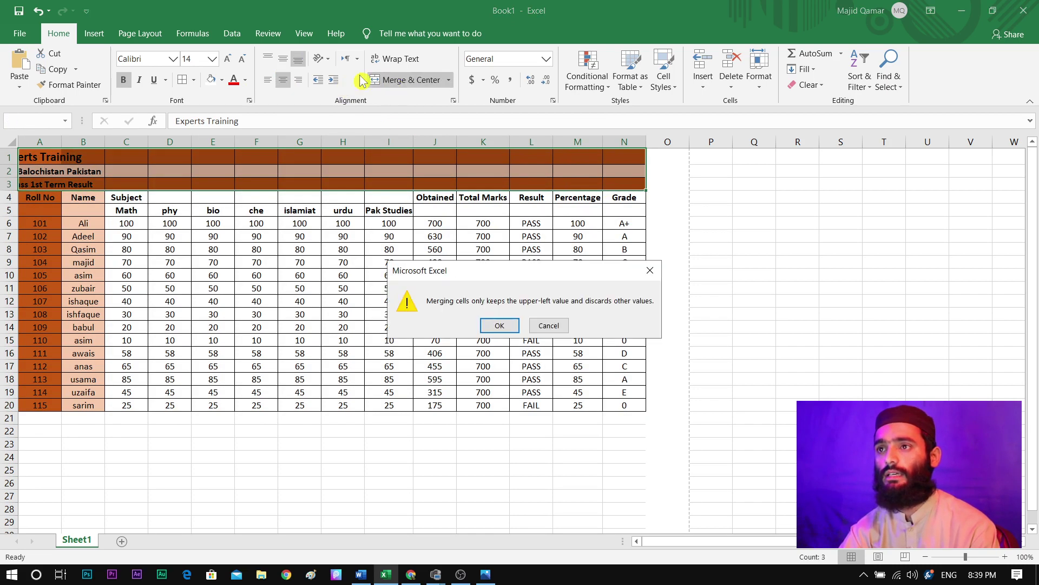
{"action": "left_click", "coordinate": [494, 324]}
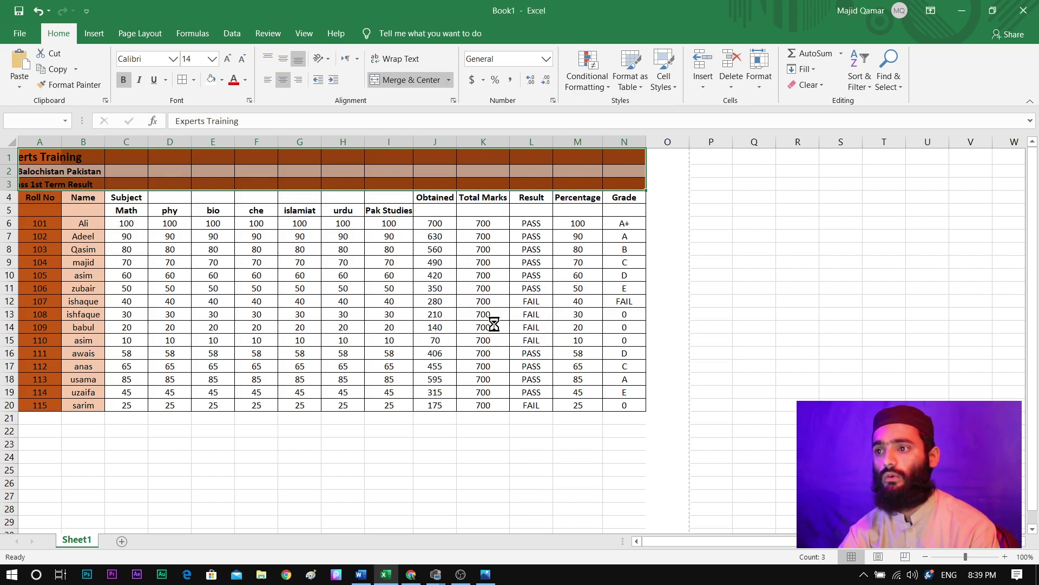
{"action": "left_click", "coordinate": [283, 58]}
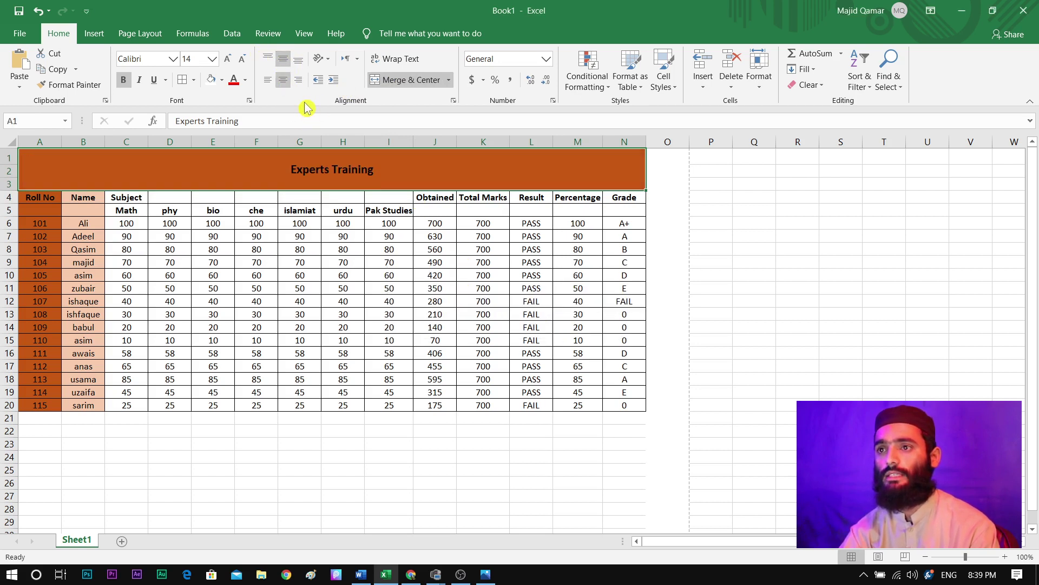
{"action": "key", "text": "ctrl+z"}
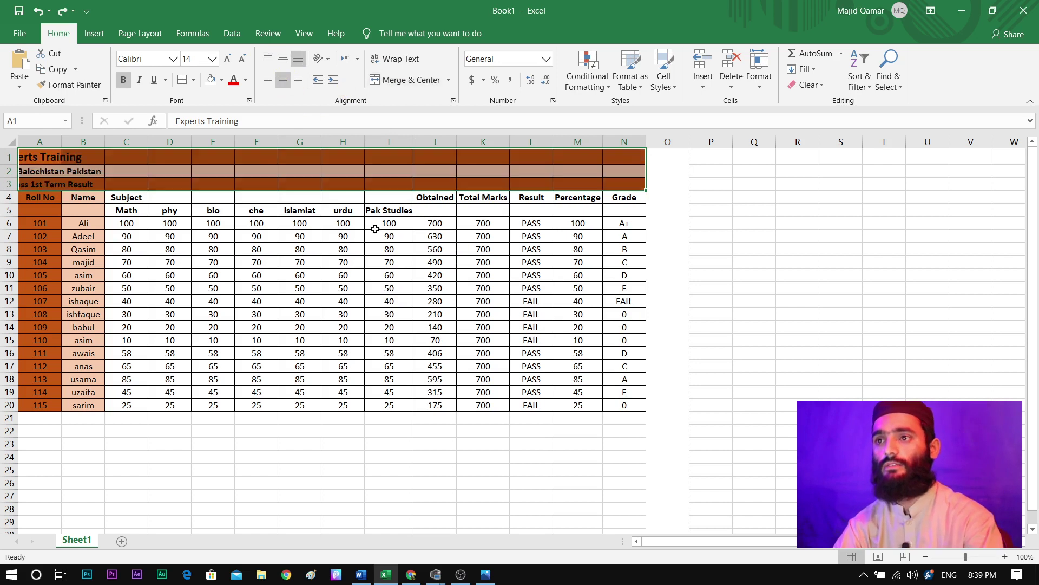
Merge and center each of the three title rows separately across columns A to N, middle-aligning rows 1 and 2
{"action": "left_click_drag", "start_coordinate": [52, 157], "coordinate": [642, 155]}
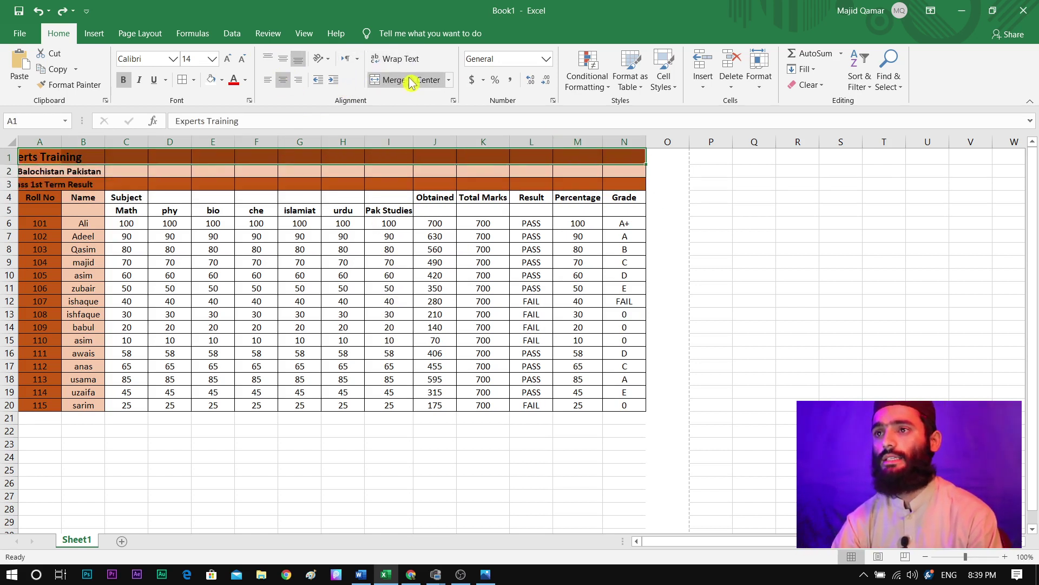
{"action": "left_click", "coordinate": [412, 80]}
{"action": "left_click", "coordinate": [283, 59]}
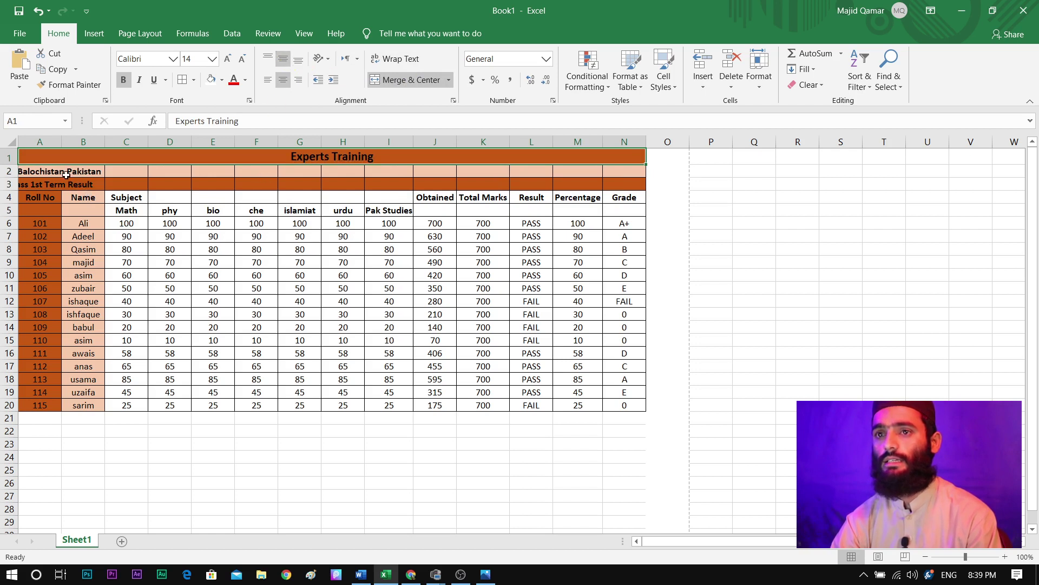
{"action": "left_click_drag", "start_coordinate": [66, 174], "coordinate": [617, 173]}
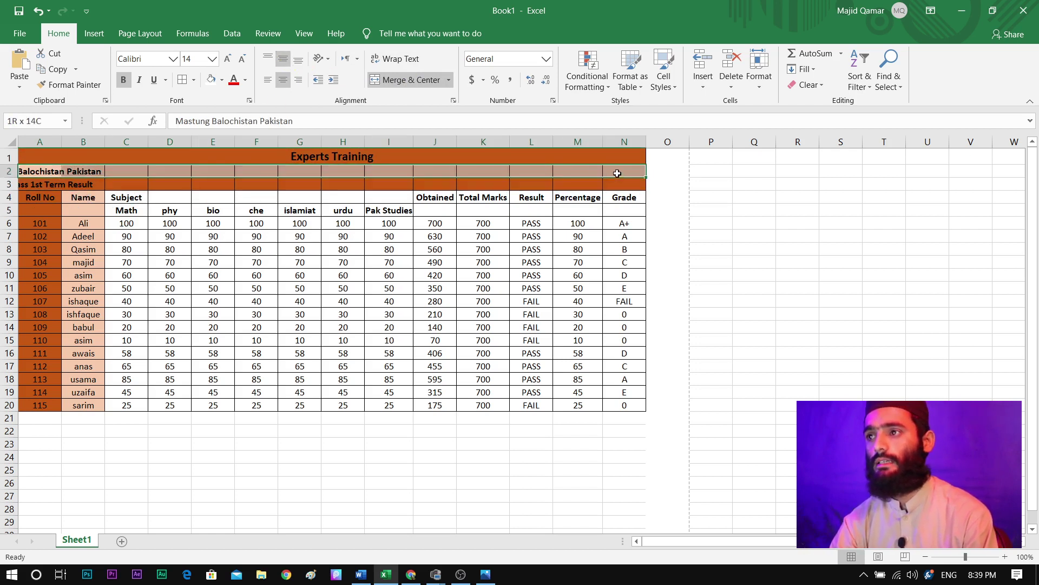
{"action": "left_click", "coordinate": [412, 80]}
{"action": "left_click", "coordinate": [282, 58]}
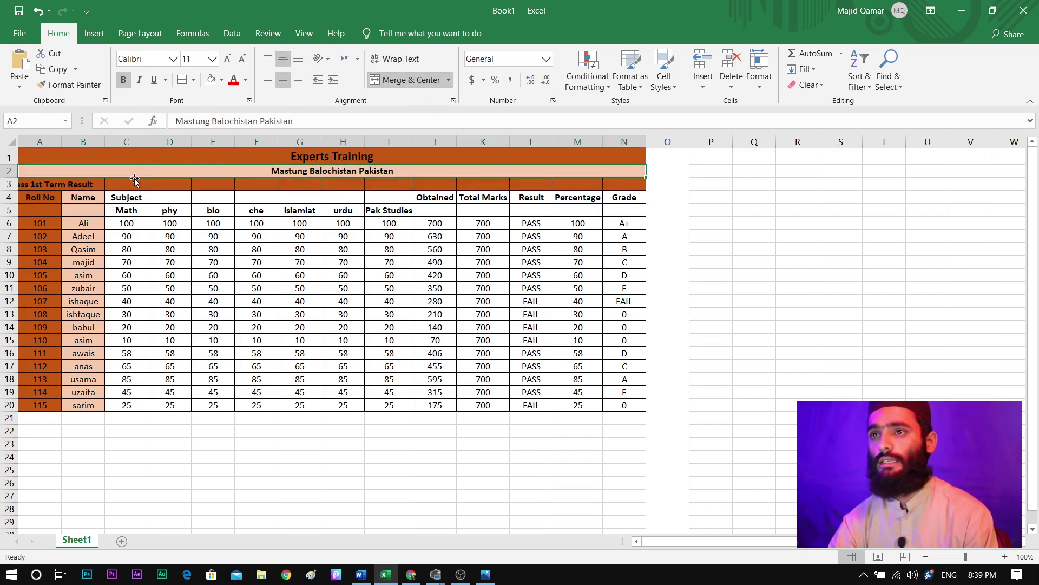
{"action": "left_click_drag", "start_coordinate": [58, 185], "coordinate": [623, 183]}
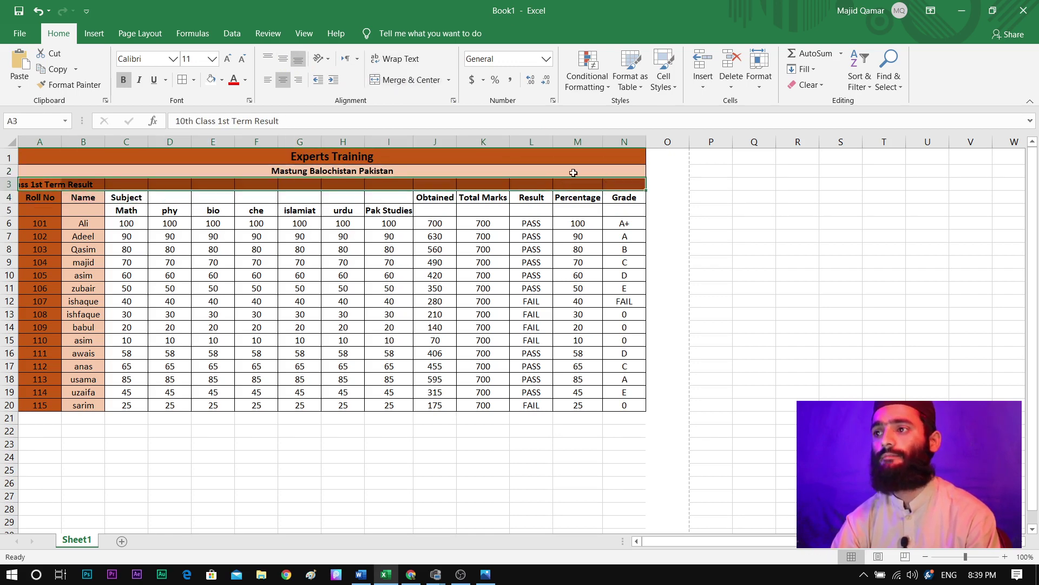
{"action": "left_click", "coordinate": [382, 80]}
{"action": "left_click_drag", "start_coordinate": [389, 197], "coordinate": [389, 211]}
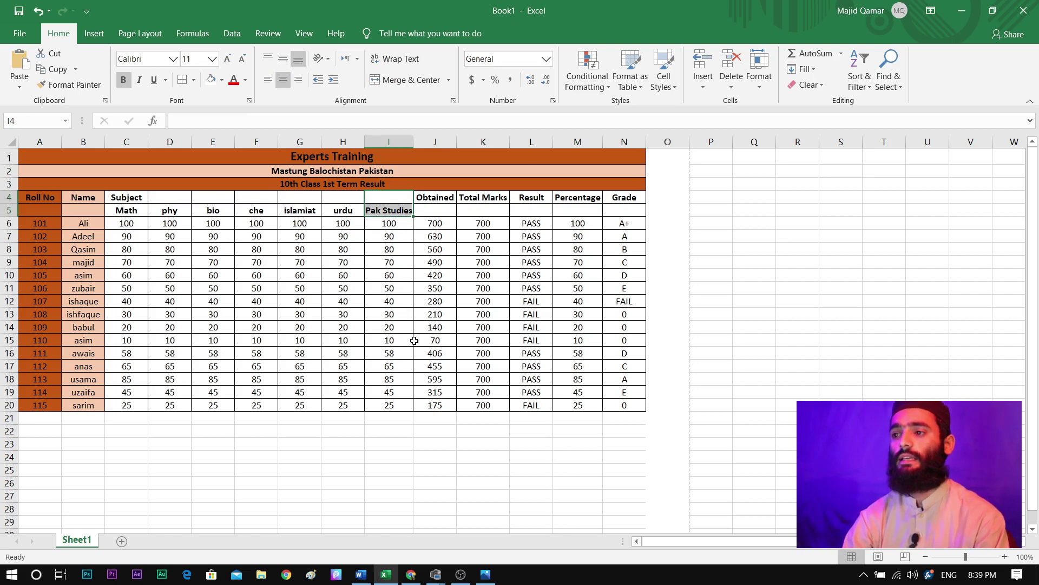
{"action": "scroll", "coordinate": [615, 438], "scroll_direction": "down", "scroll_amount": 1}
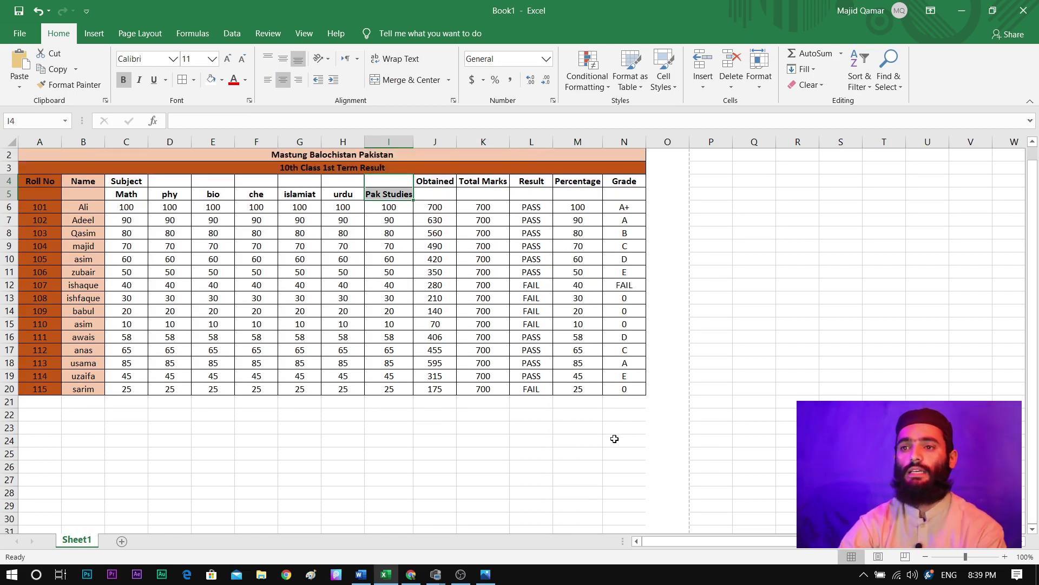
{"action": "scroll", "coordinate": [615, 438], "scroll_direction": "up", "scroll_amount": 1}
Save the result sheet to the Desktop as a PDF file named Result 0101
{"action": "left_click", "coordinate": [10, 38]}
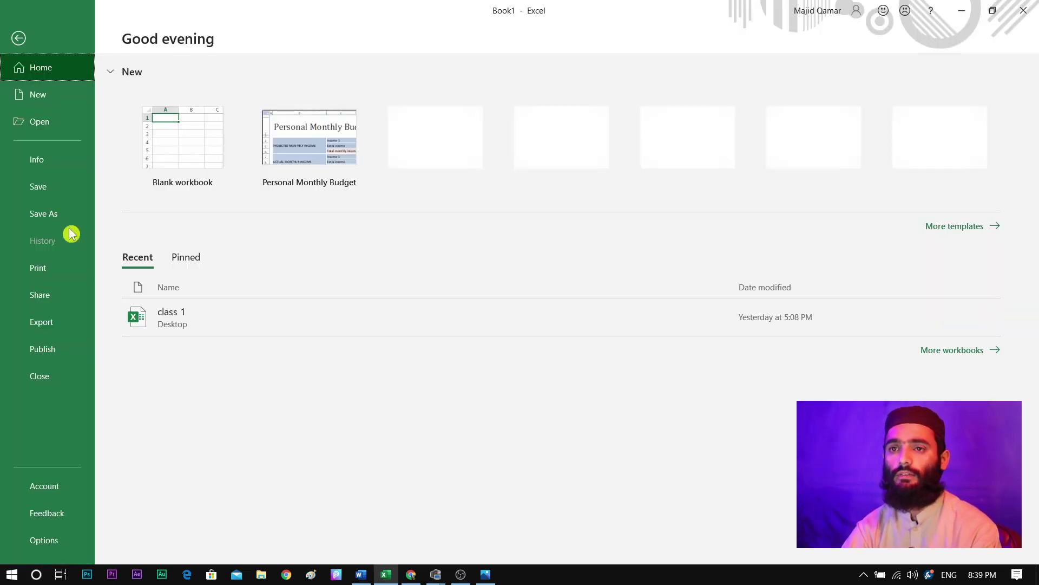
{"action": "left_click", "coordinate": [60, 216]}
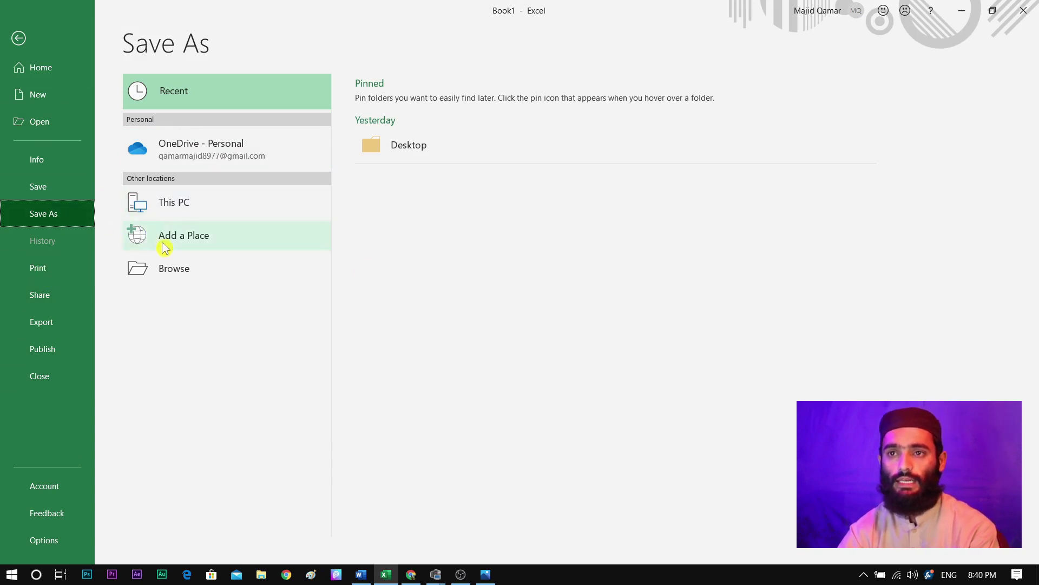
{"action": "left_click", "coordinate": [168, 271]}
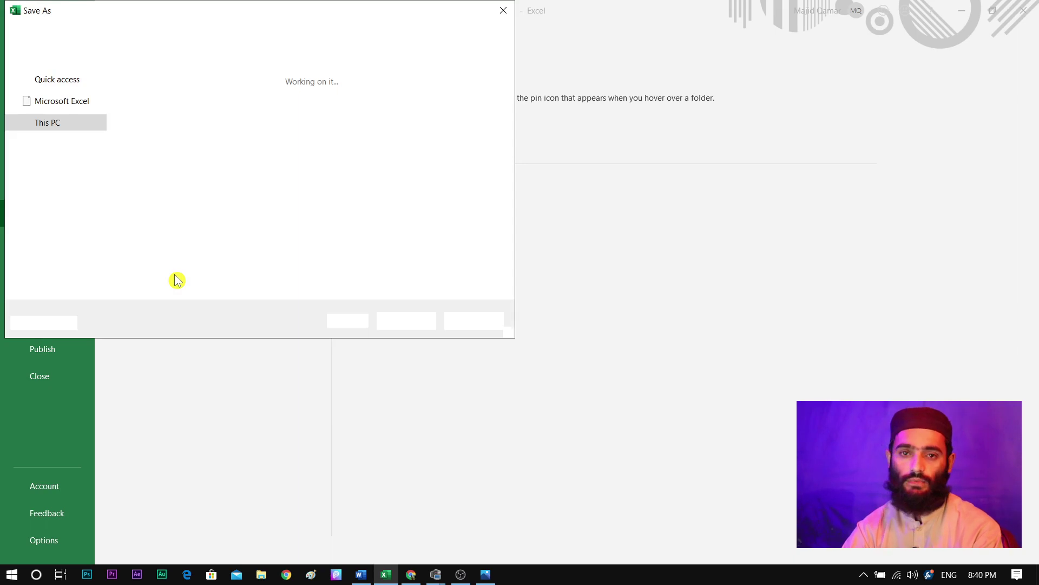
{"action": "left_click", "coordinate": [59, 111]}
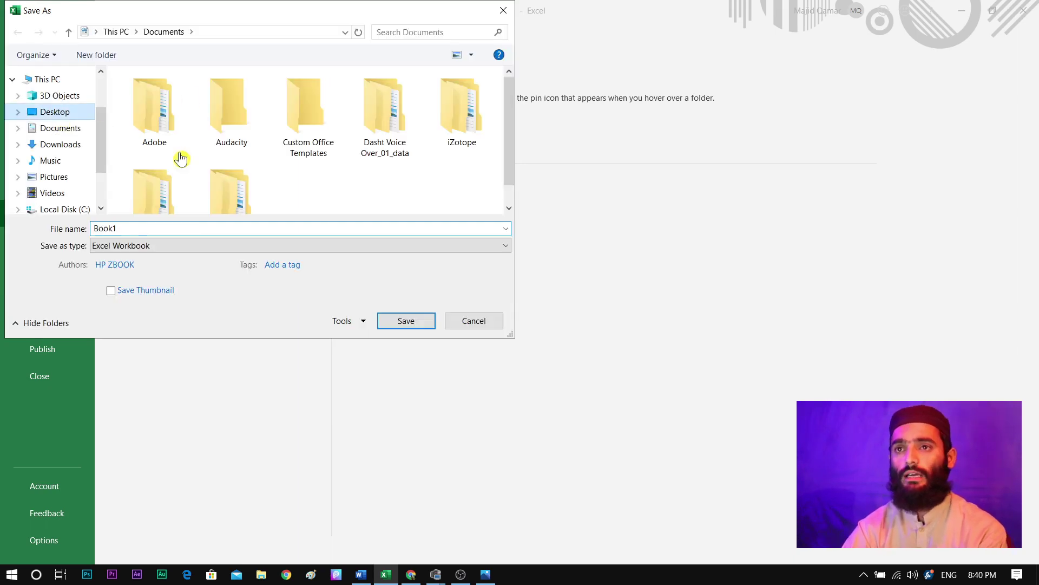
{"action": "left_click", "coordinate": [290, 227]}
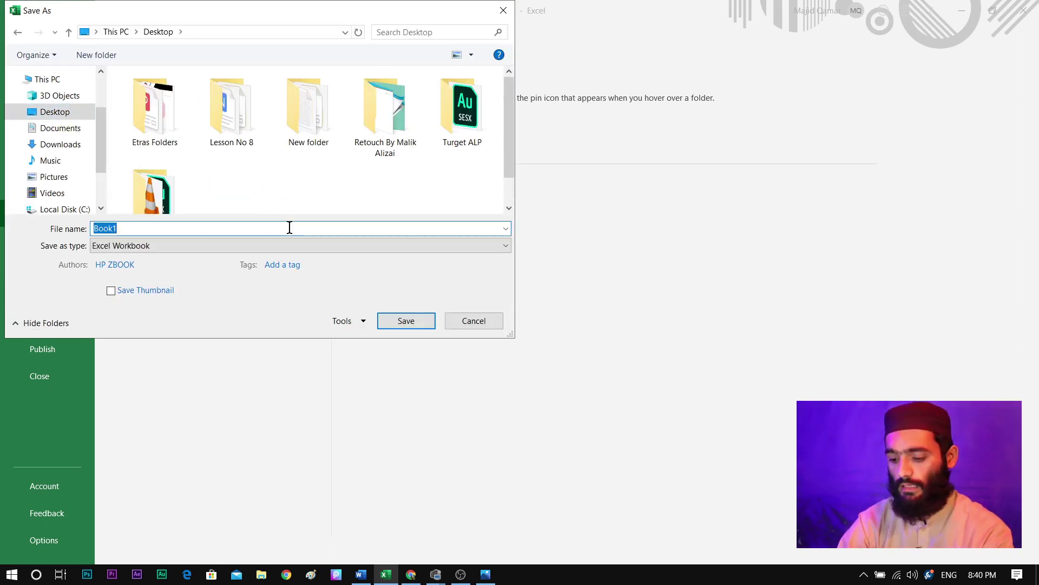
{"action": "type", "text": "Result 0101"}
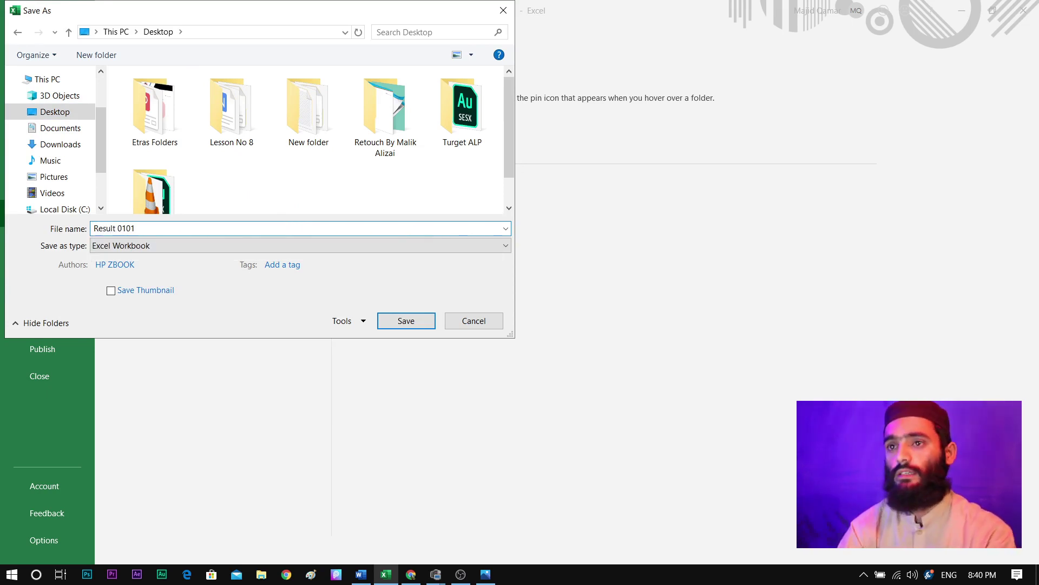
{"action": "left_click", "coordinate": [282, 247]}
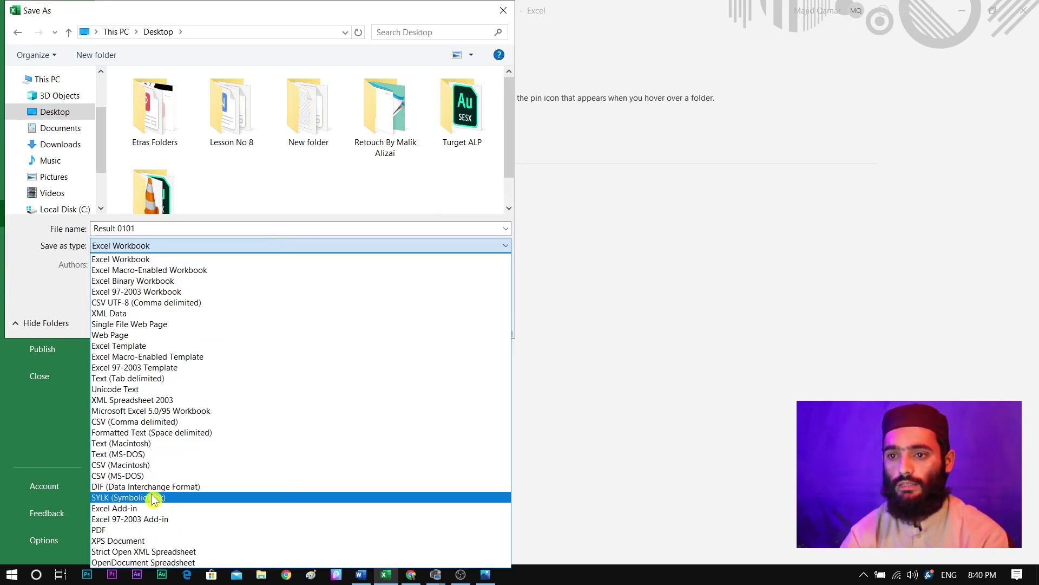
{"action": "left_click", "coordinate": [144, 530]}
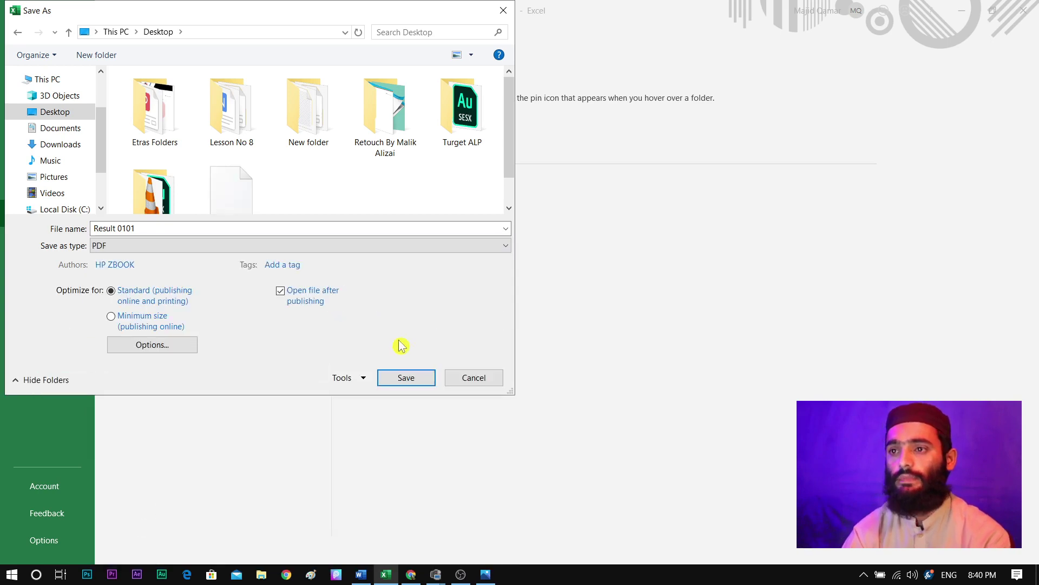
{"action": "left_click", "coordinate": [417, 378]}
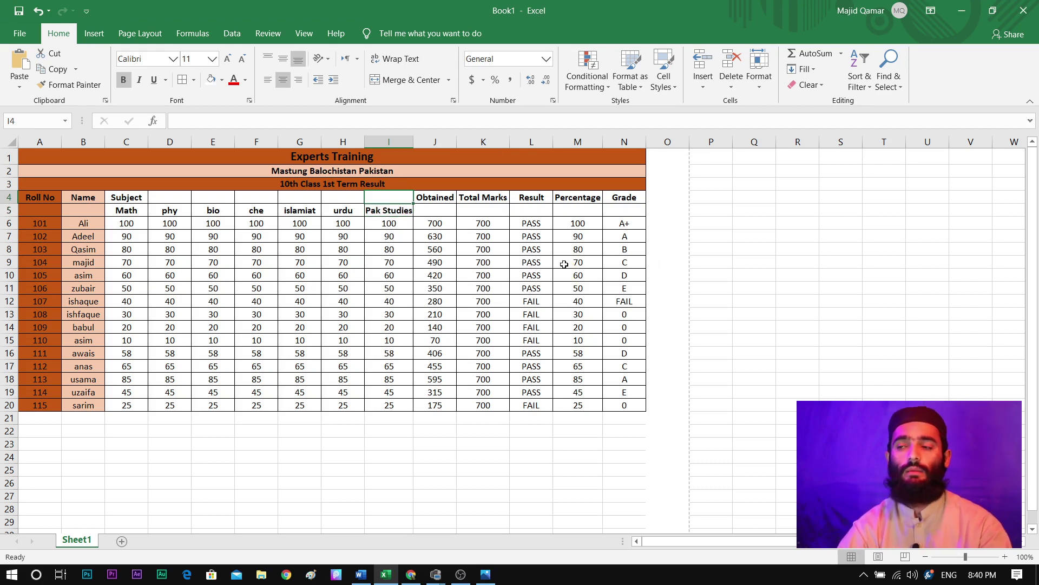
Minimize the workbook window to view the exported Result 0101.pdf in WPS Office
{"action": "left_click", "coordinate": [963, 10]}
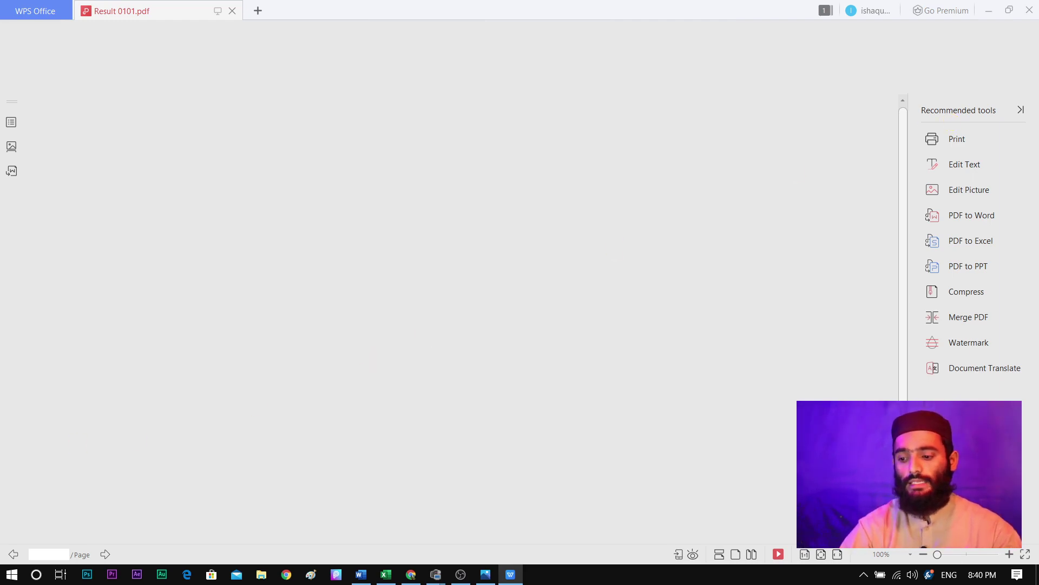
{"action": "key", "text": "alt+Tab"}
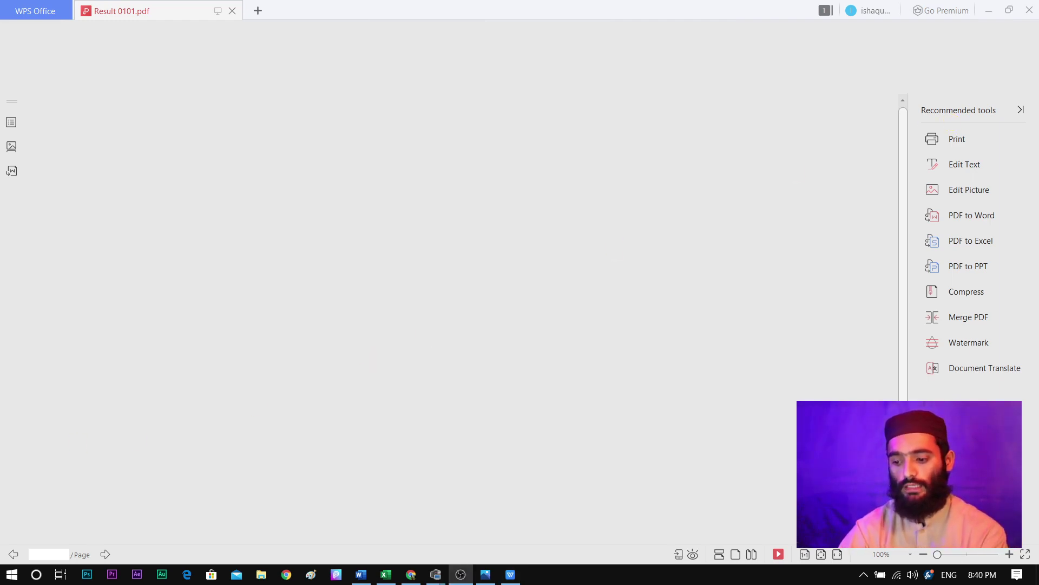